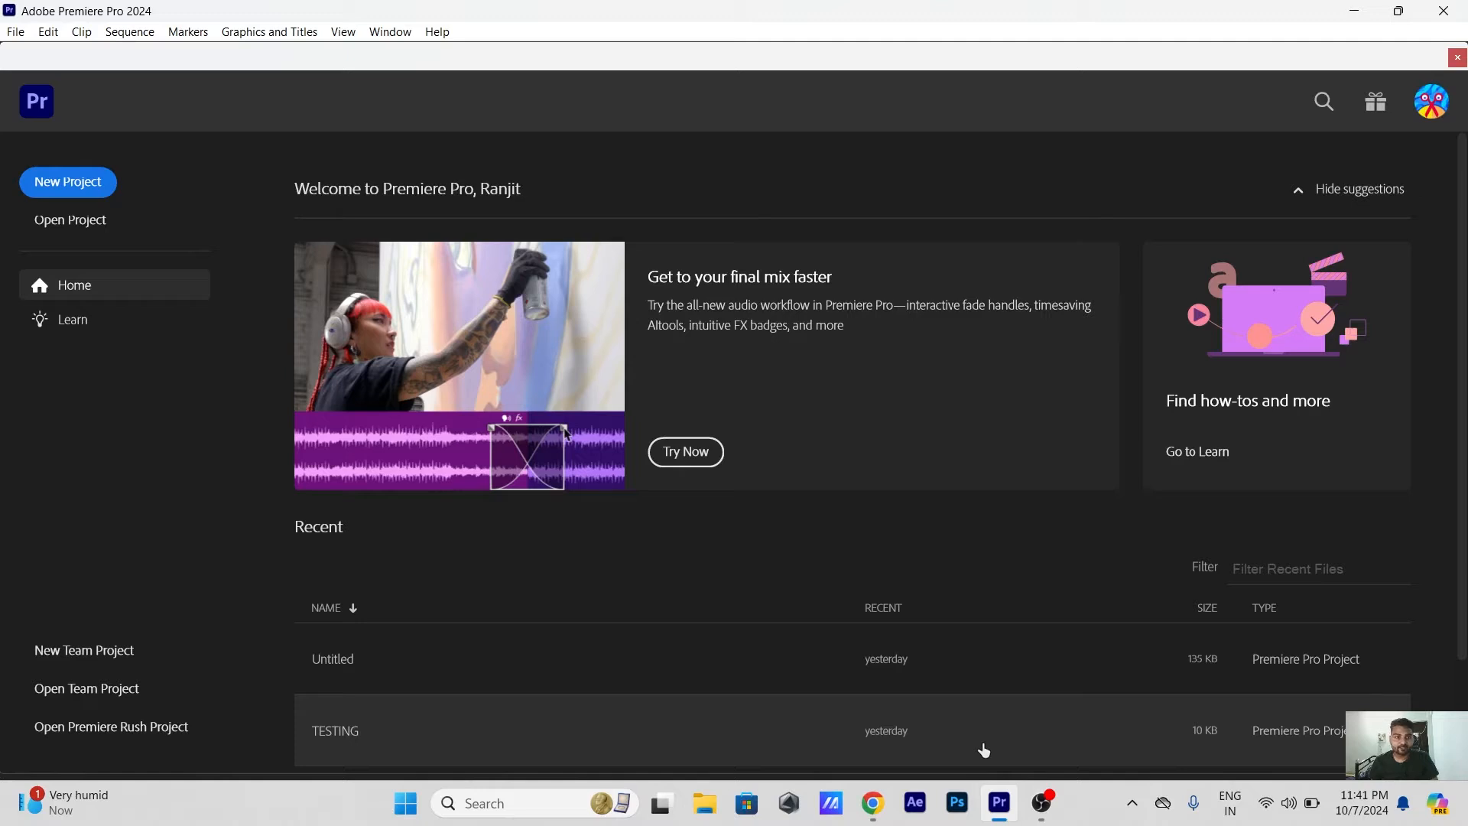
Start a new project and name it MOTIONS
click(69, 189)
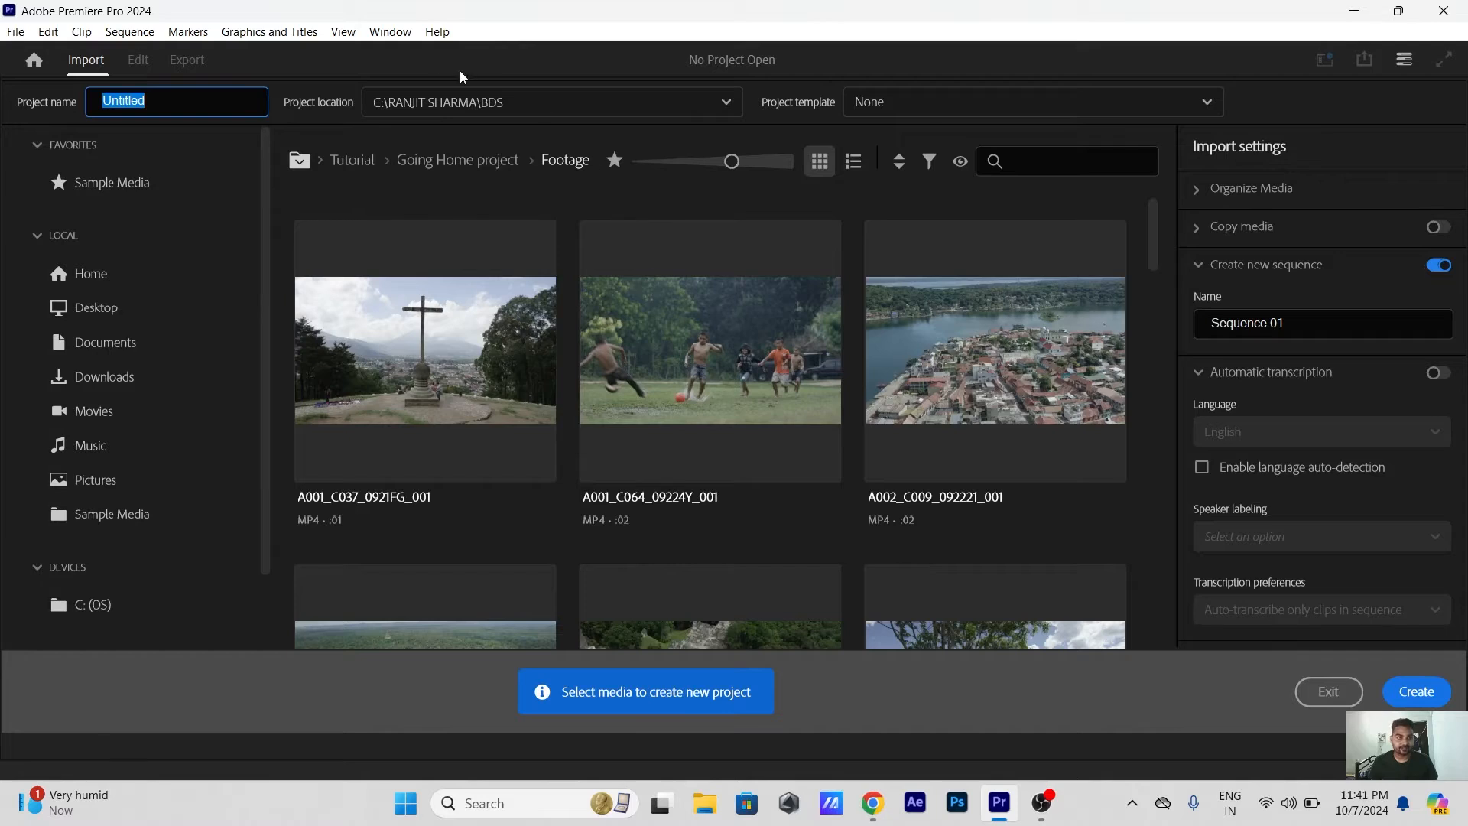
click(173, 99)
double_click(144, 98)
text(MOTIONS)
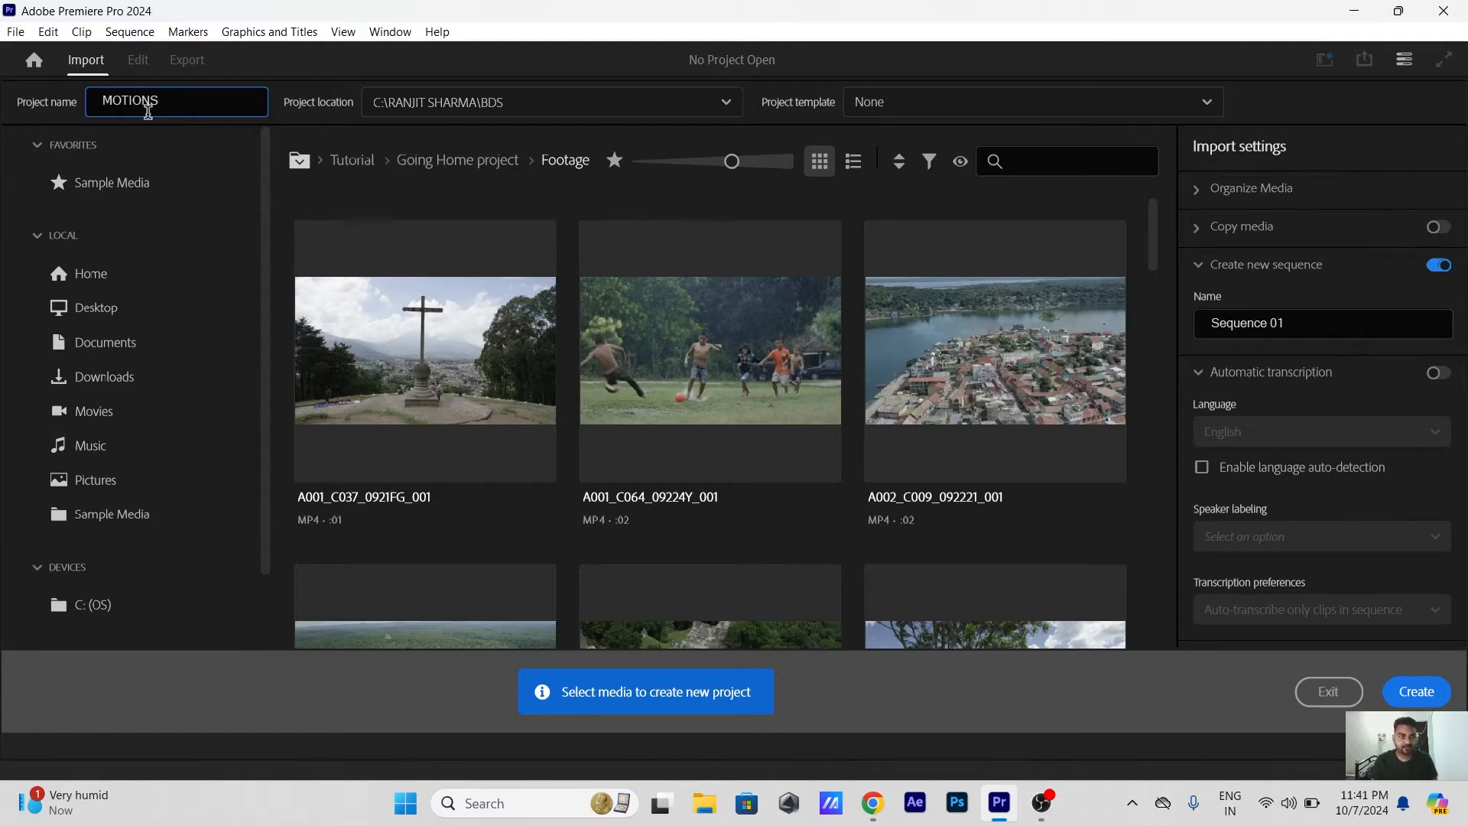
Choose the BDS folder as the project location and create the project
click(582, 109)
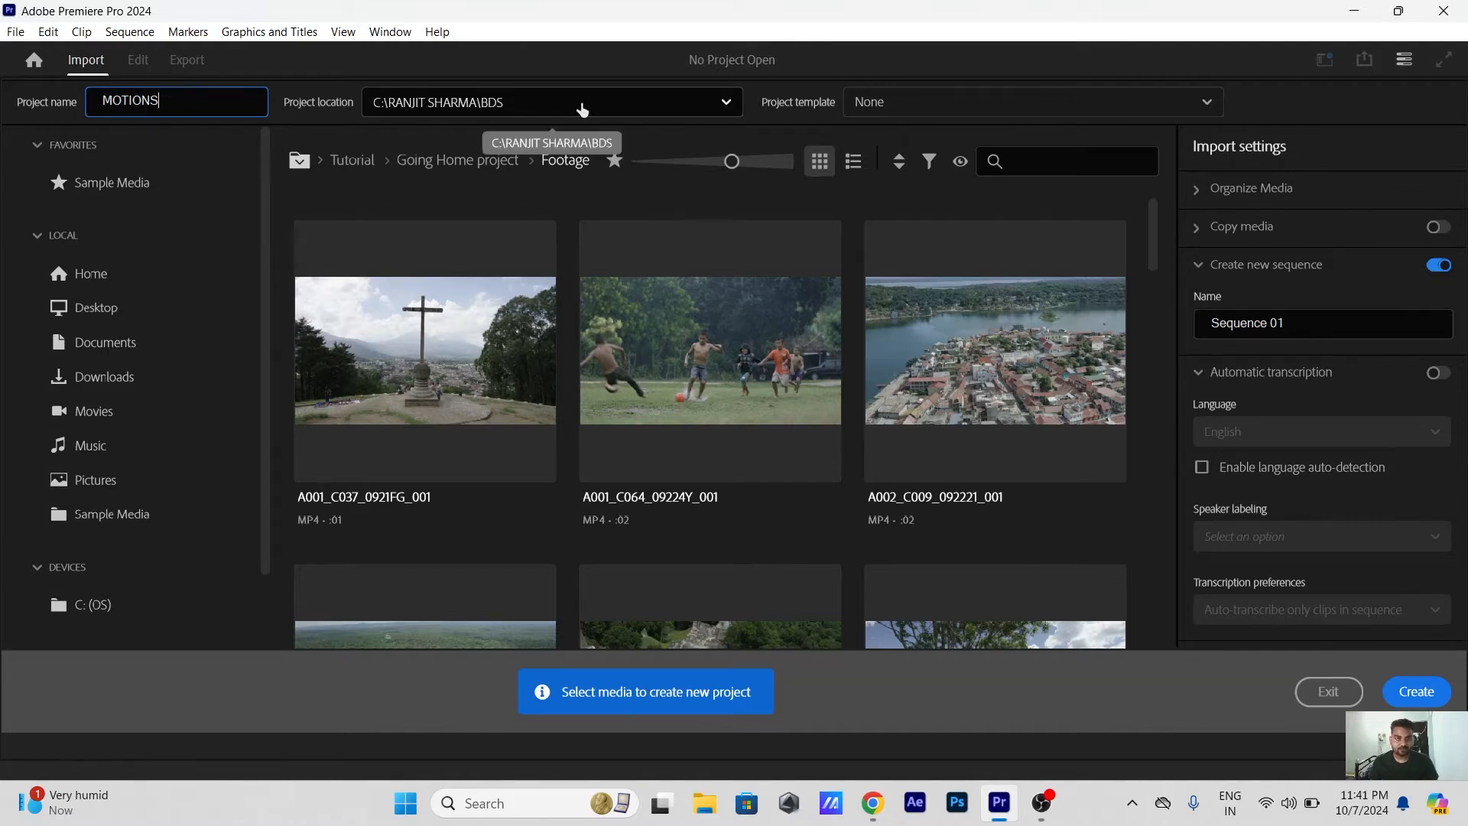
click(583, 109)
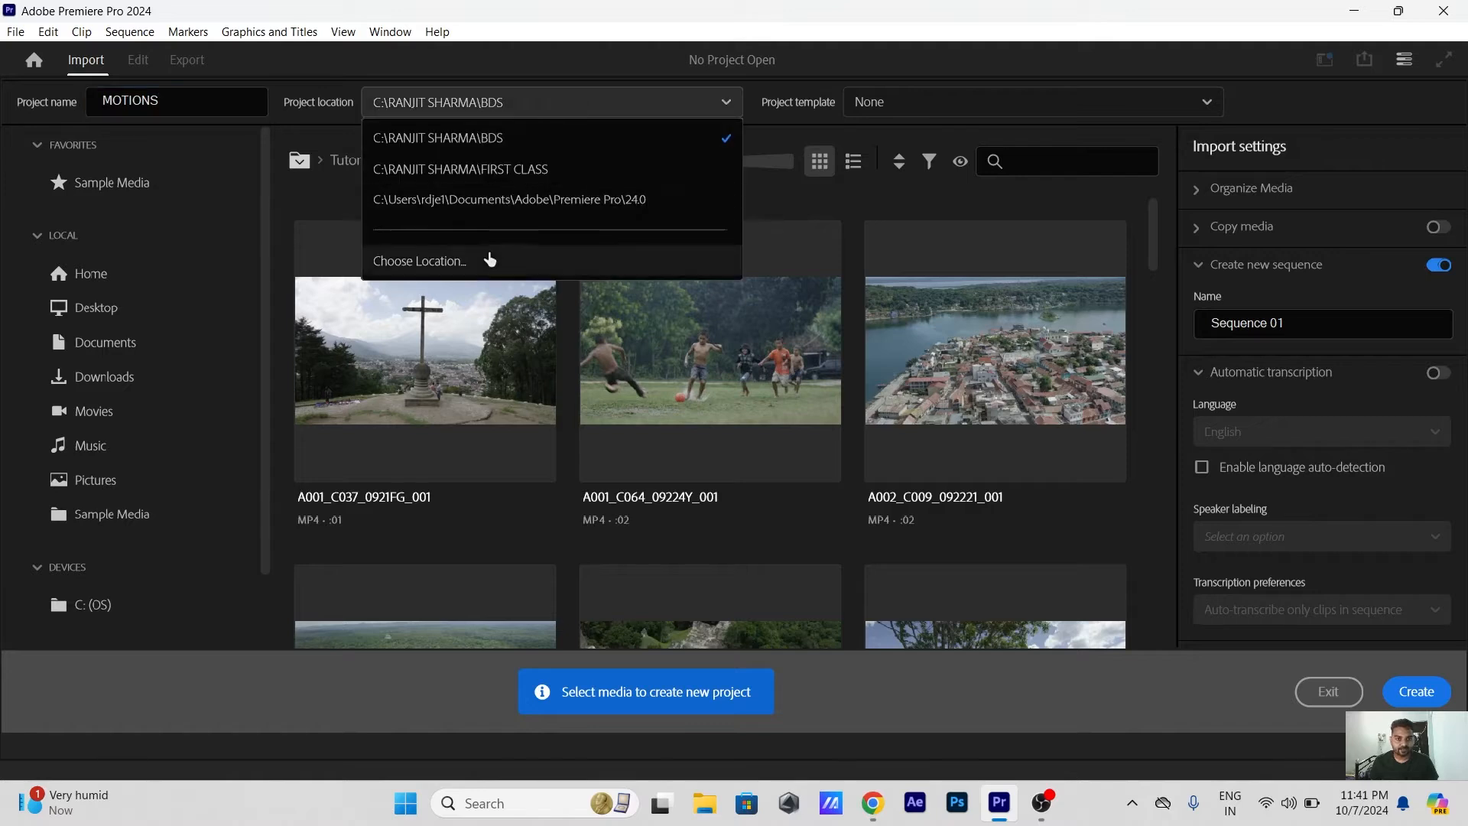
click(485, 258)
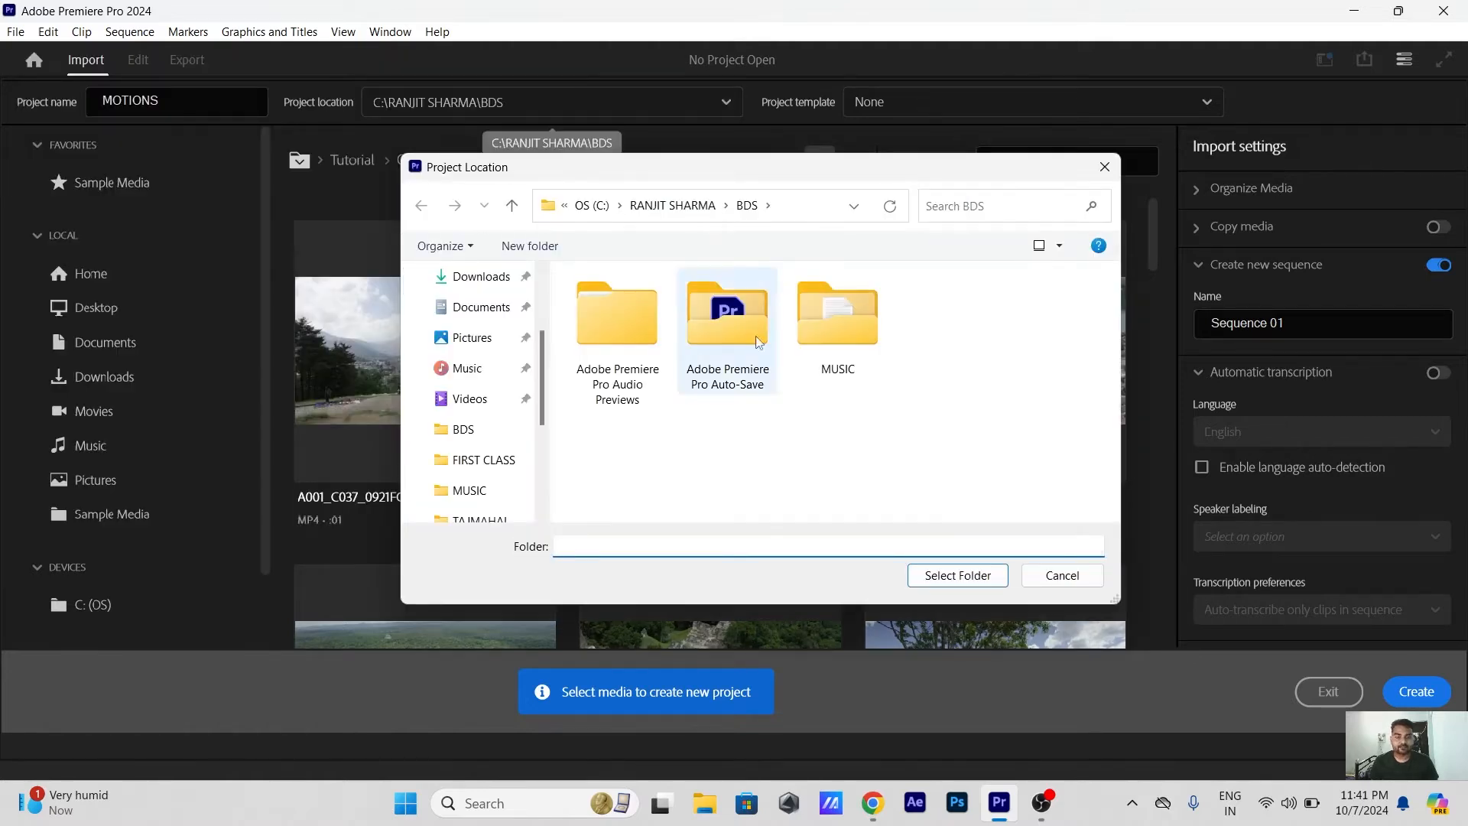
click(650, 206)
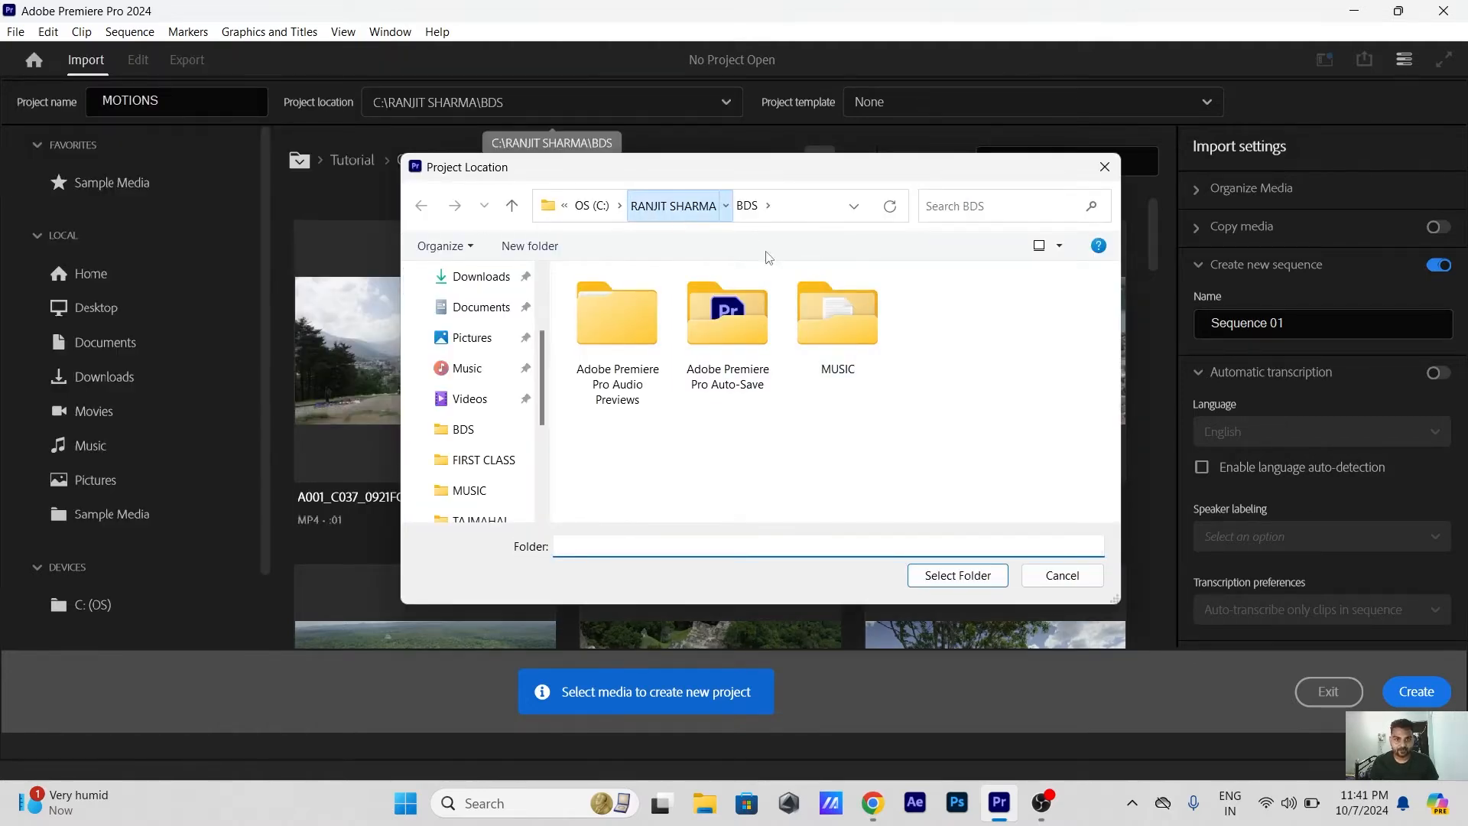
double_click(601, 332)
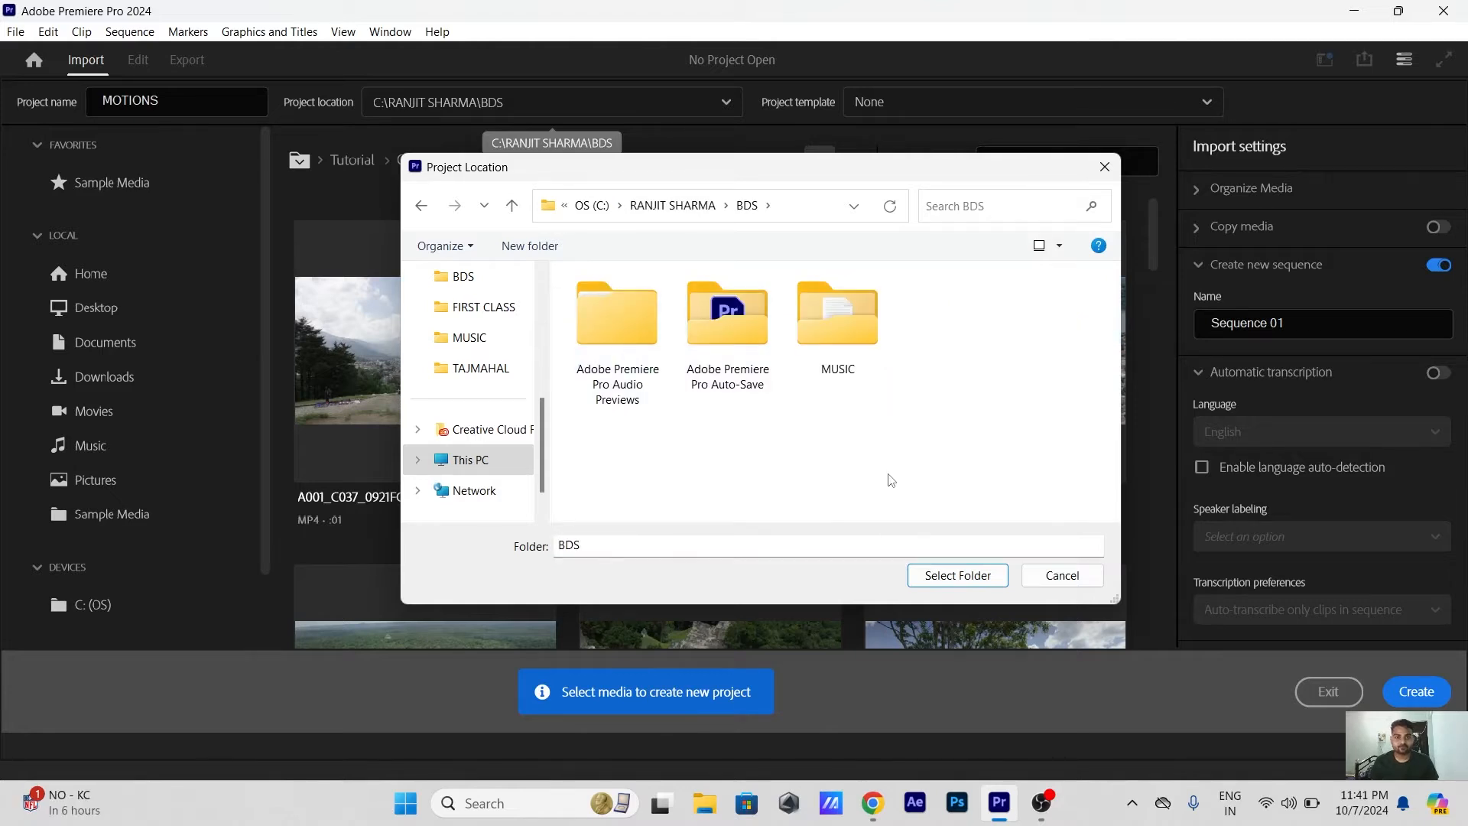
click(602, 545)
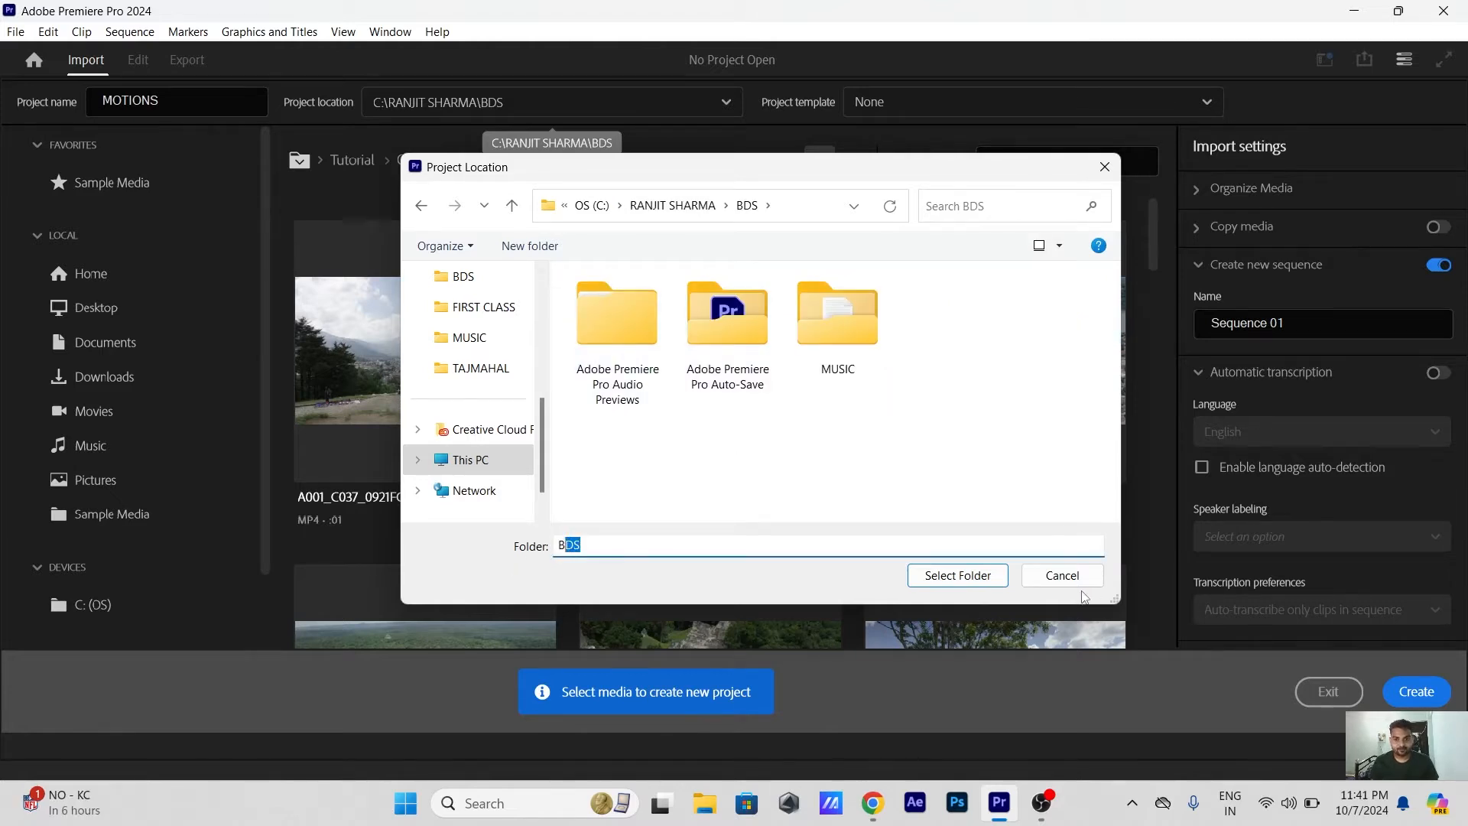
click(941, 575)
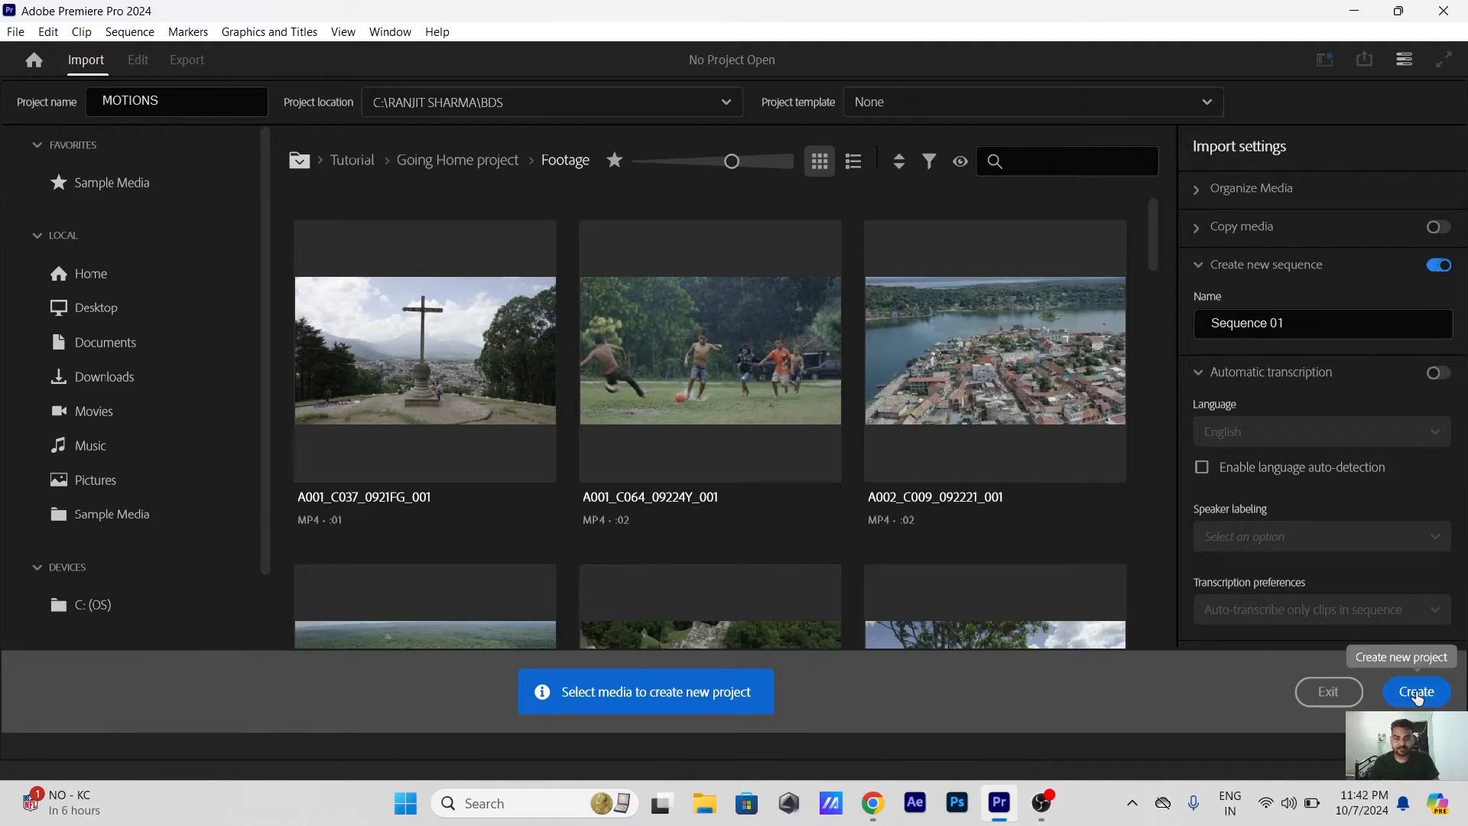
click(1417, 693)
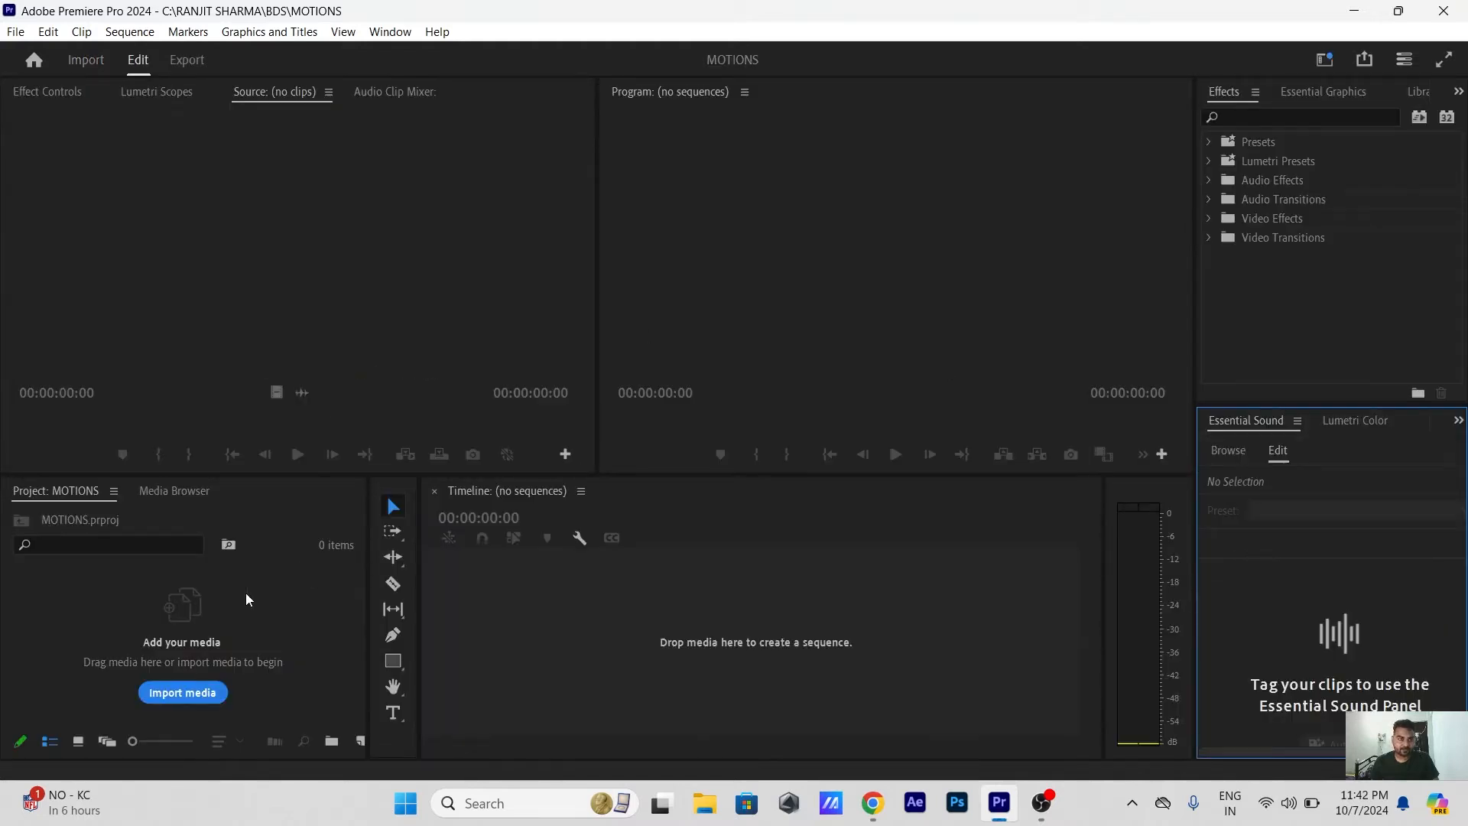
click(46, 490)
click(165, 263)
click(778, 263)
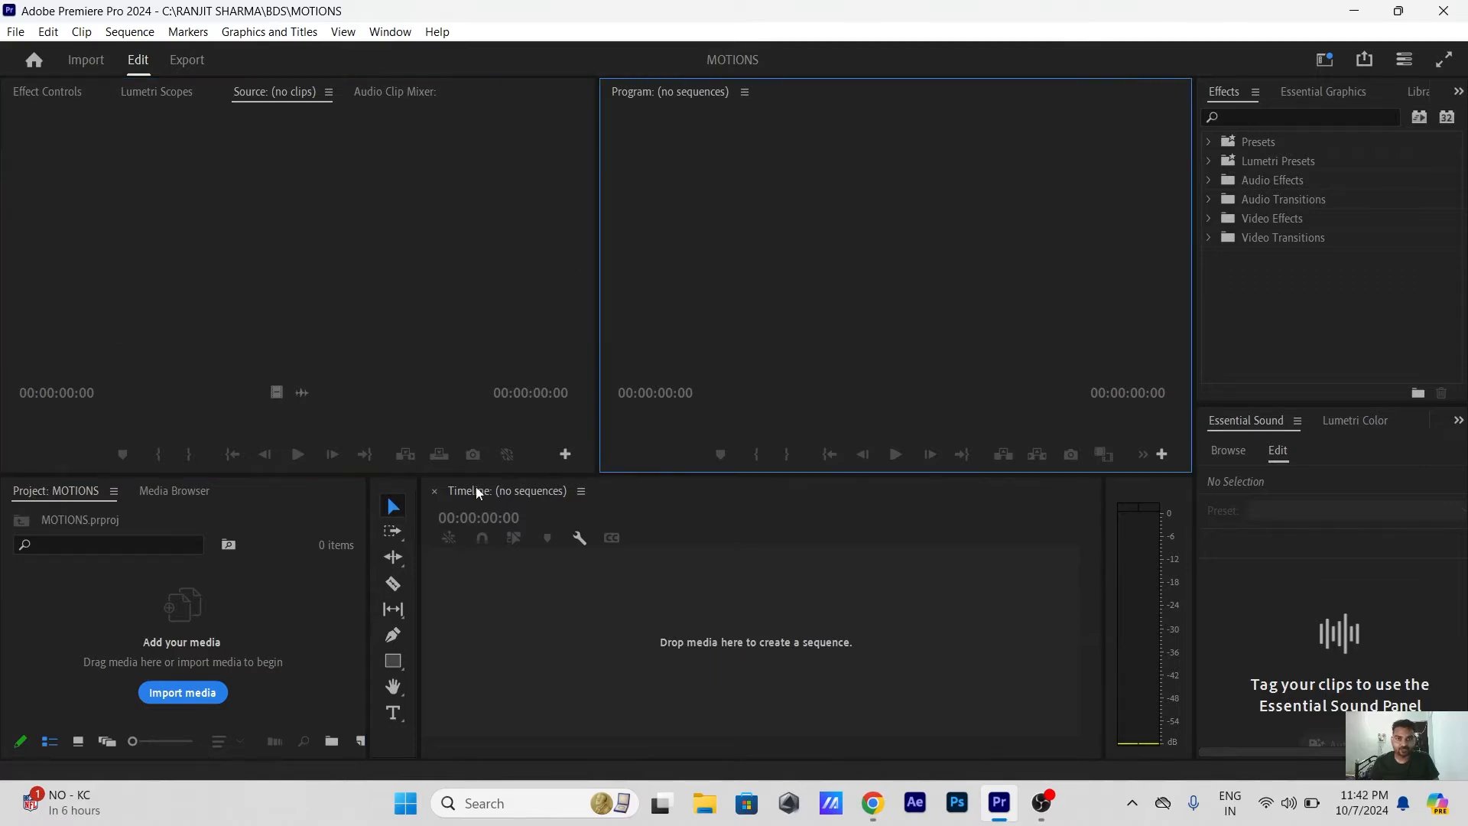
click(669, 654)
Create a sequence named MOTIONS with the HD 1080p 25 fps preset and save the project
click(107, 596)
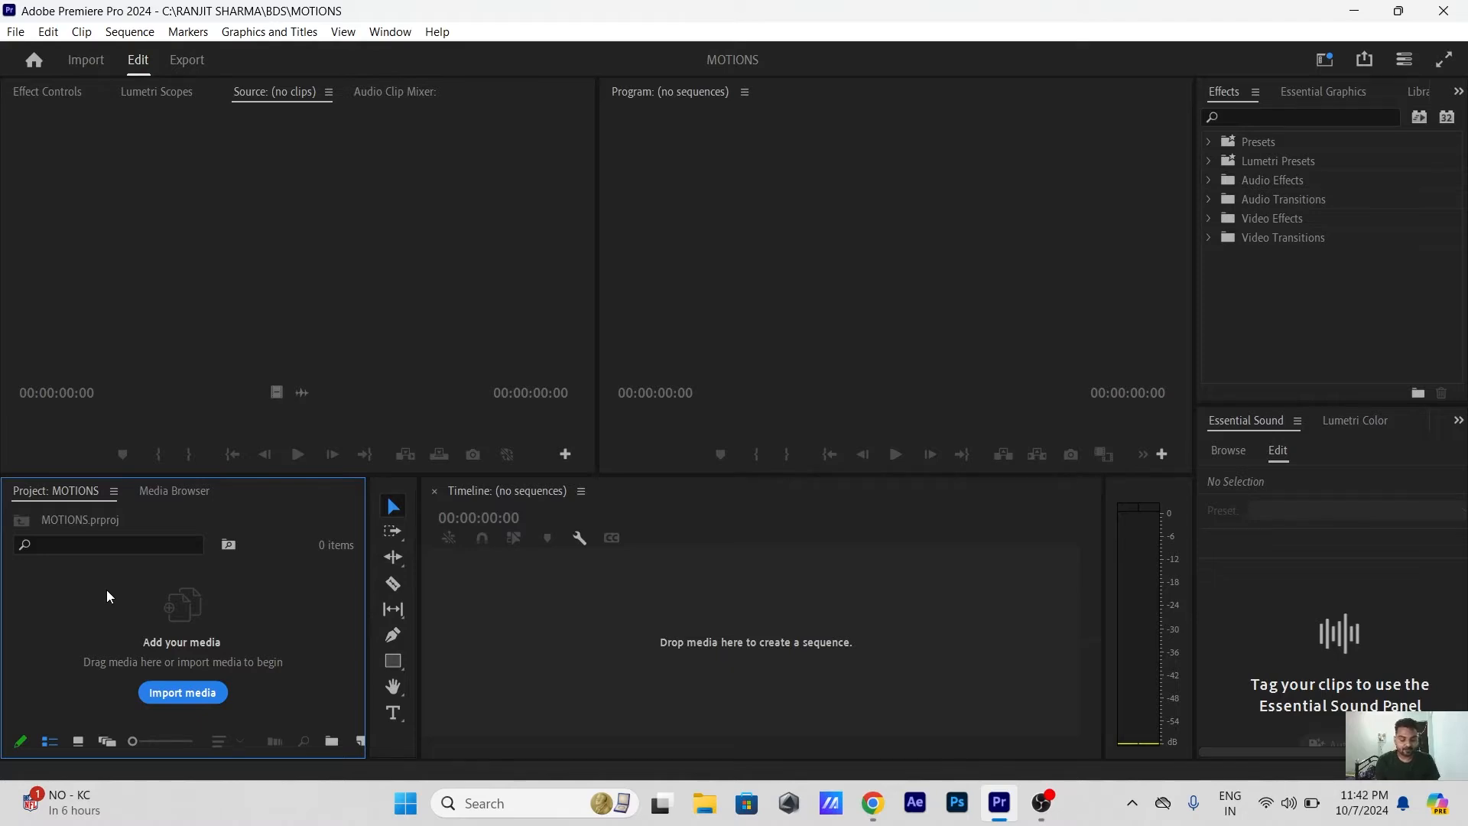
key(ctrl+n)
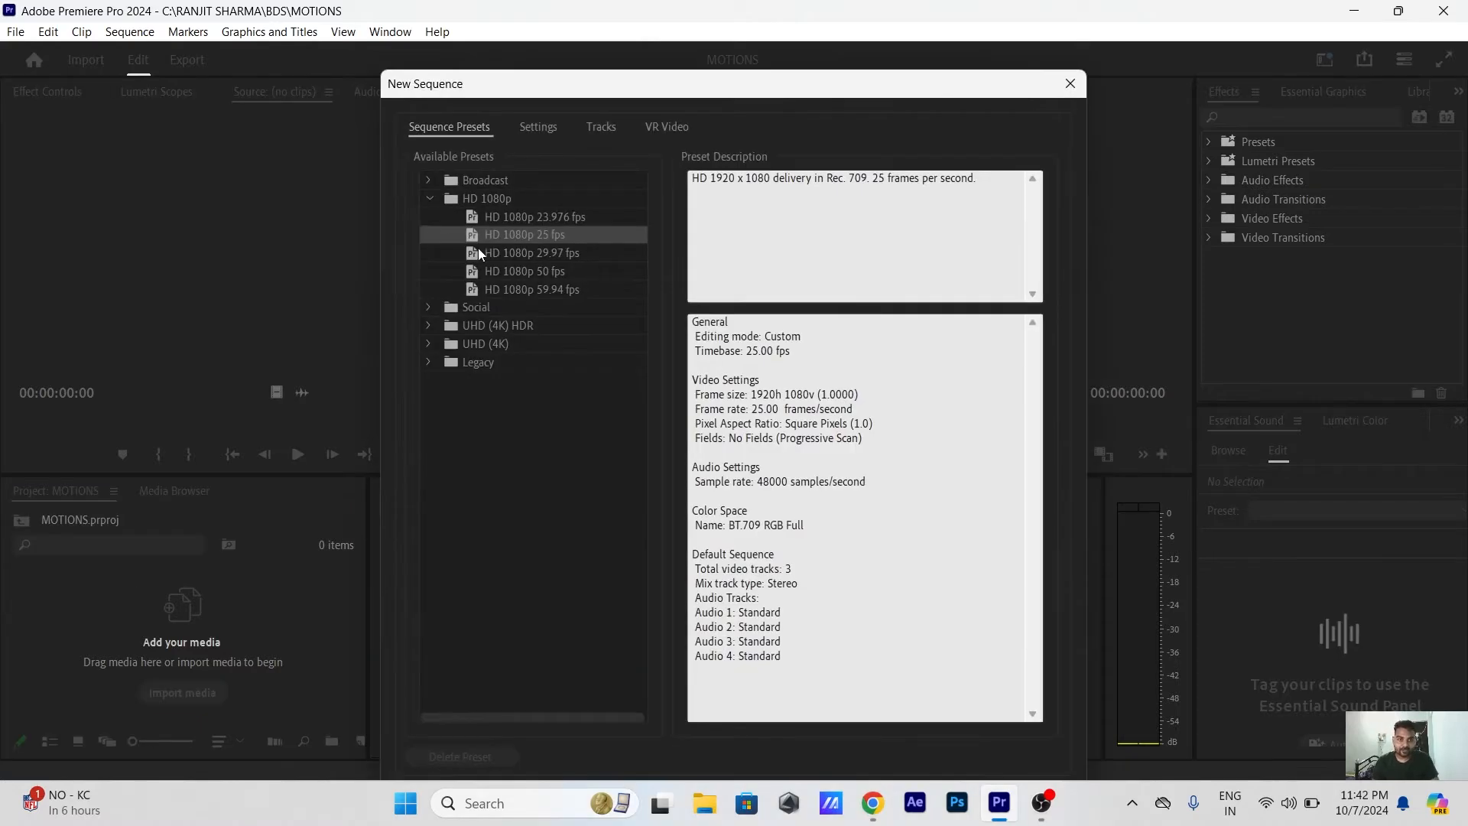
drag(642, 94, 643, 52)
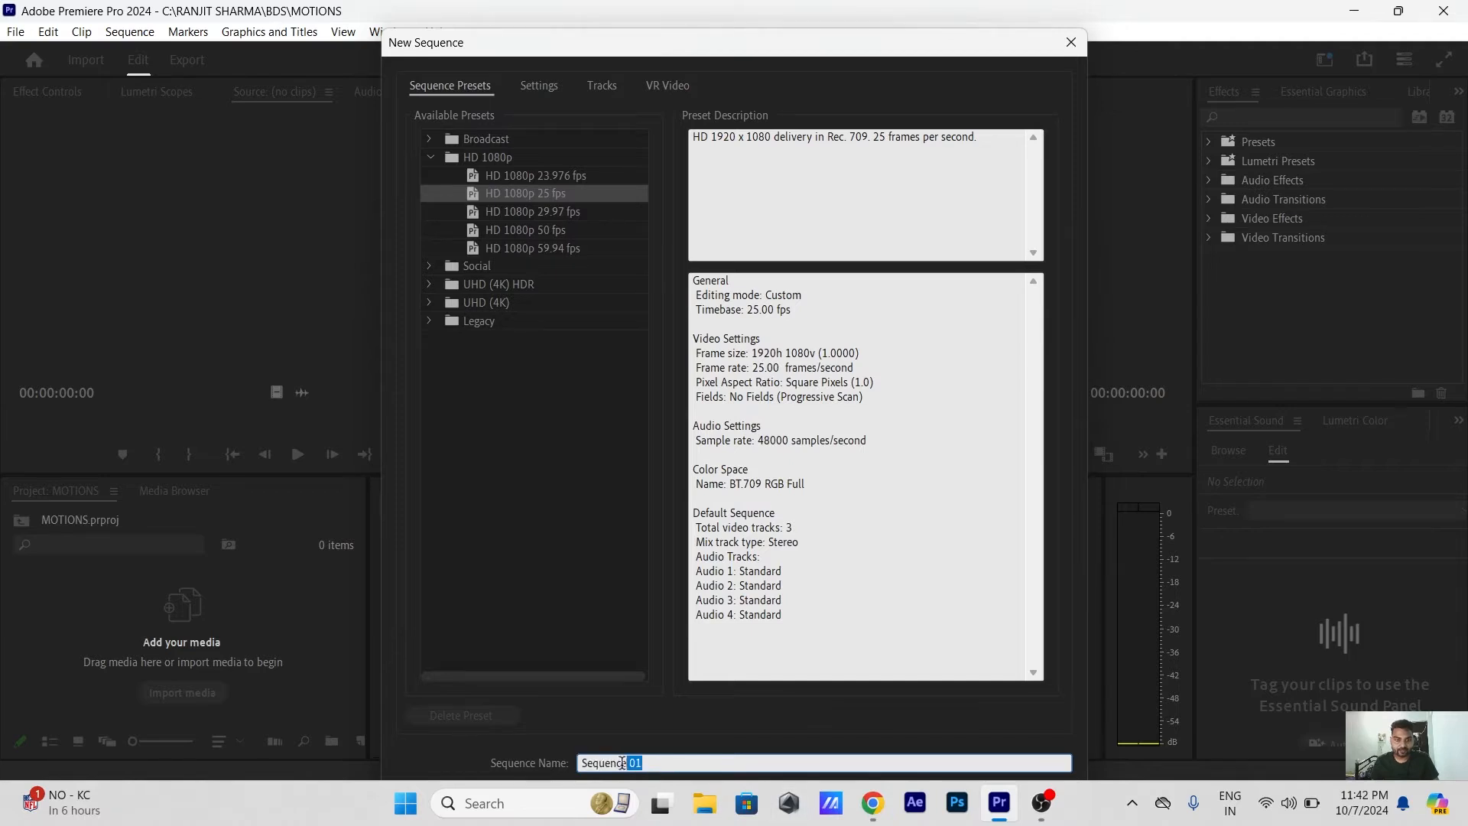
text(MO)
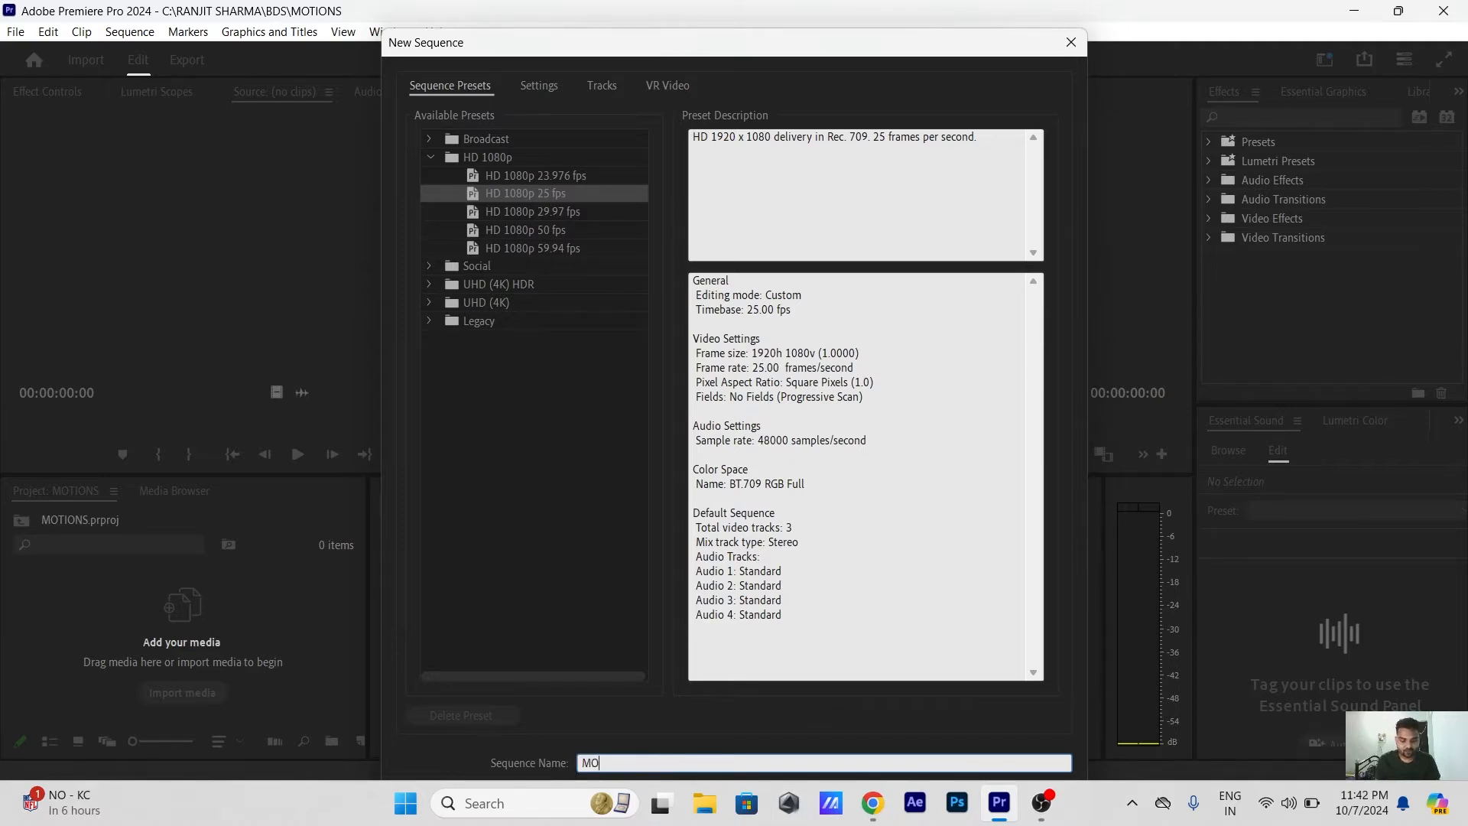
text(TIONS)
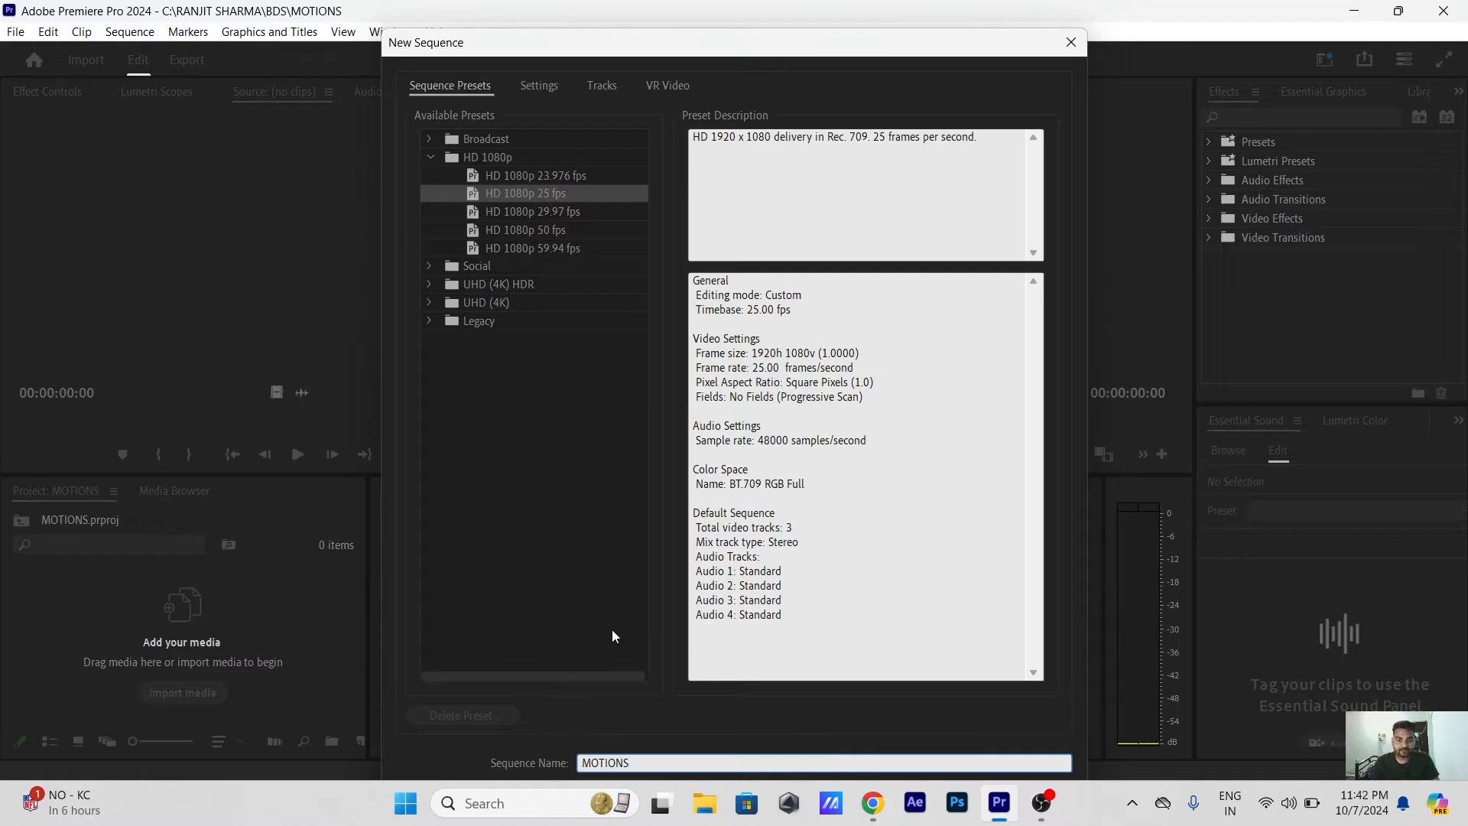
drag(810, 44, 806, 15)
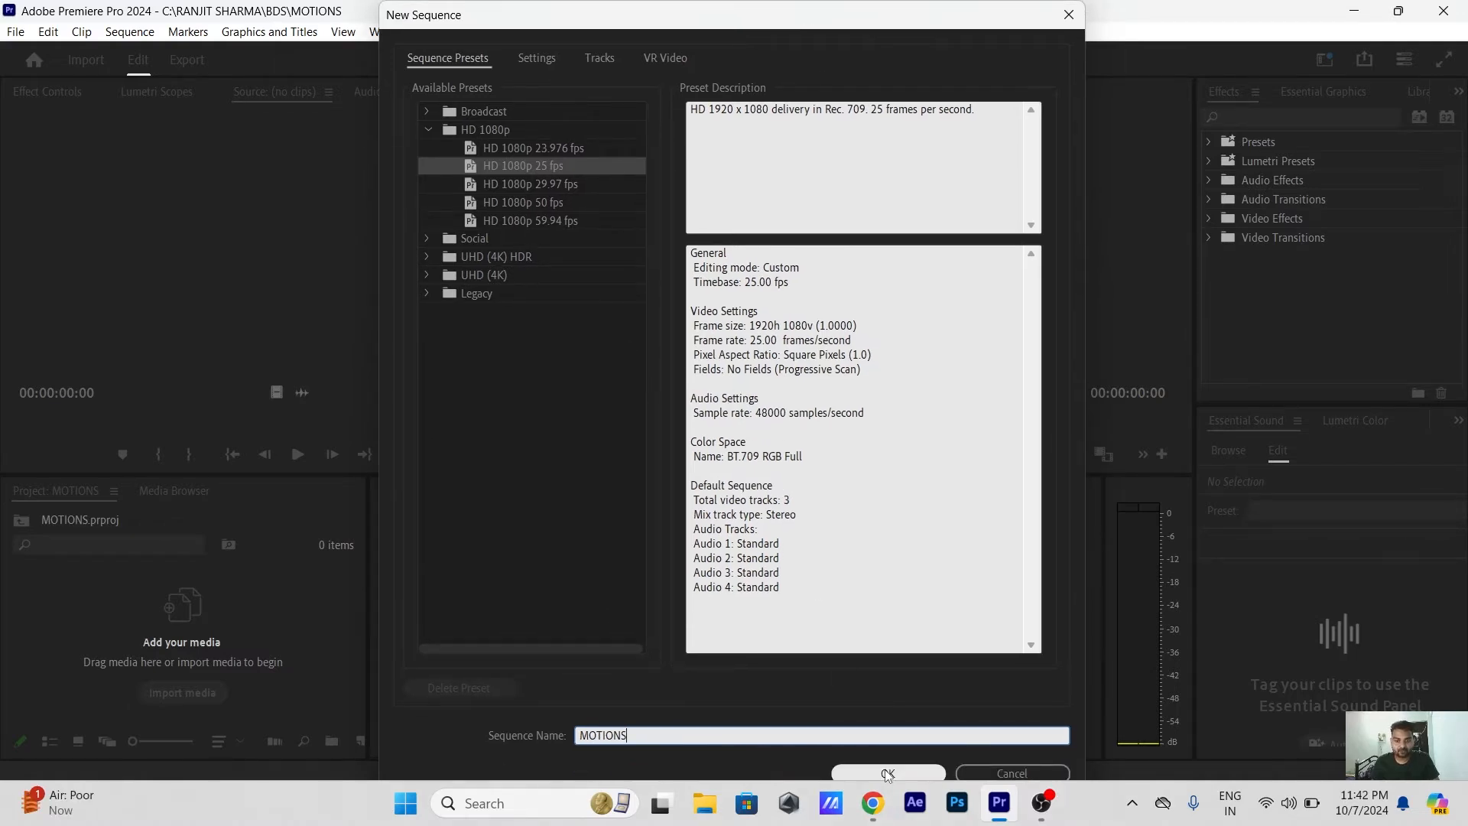
click(887, 772)
click(143, 667)
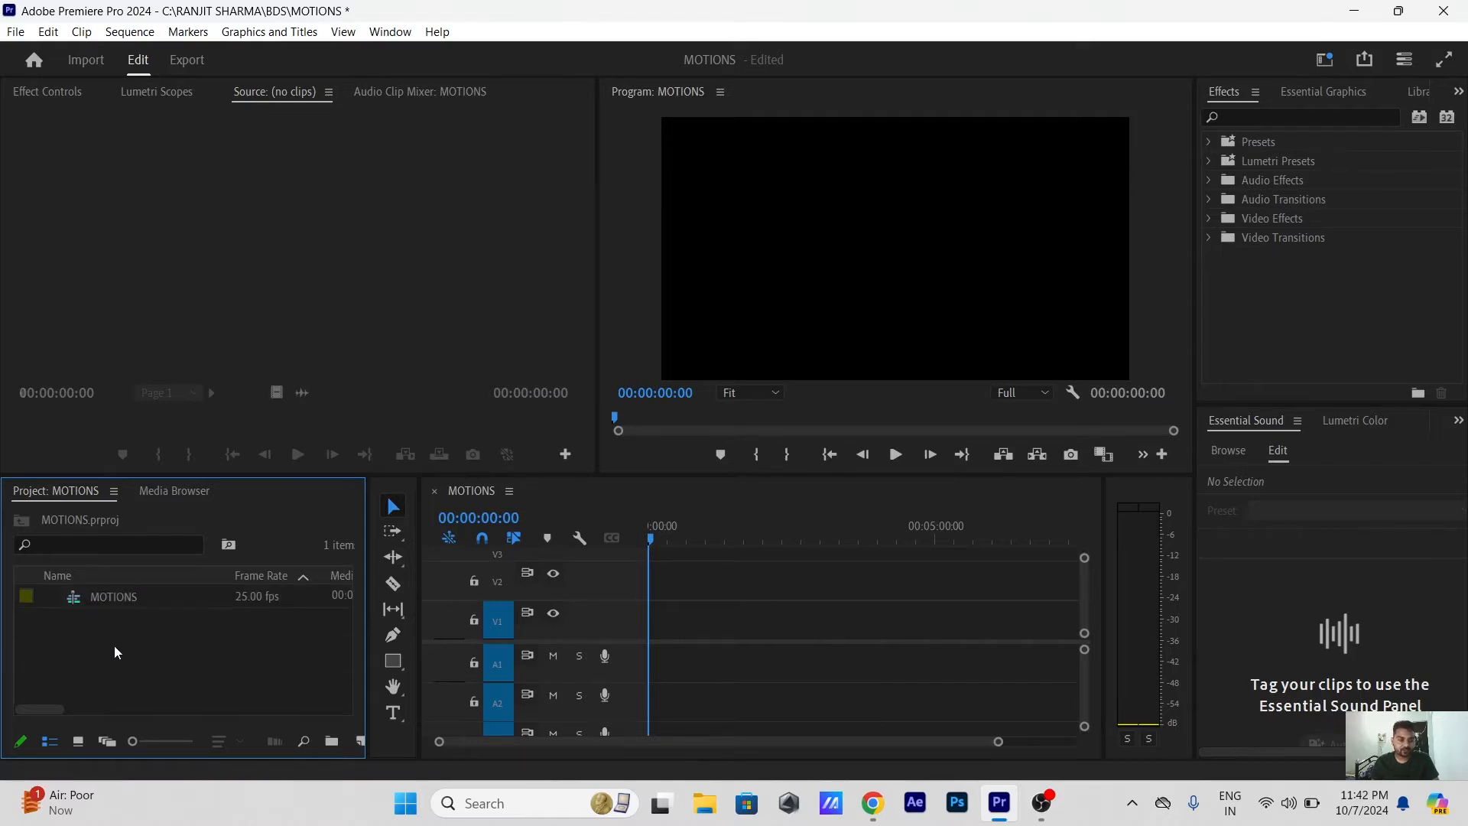
key(ctrl+s)
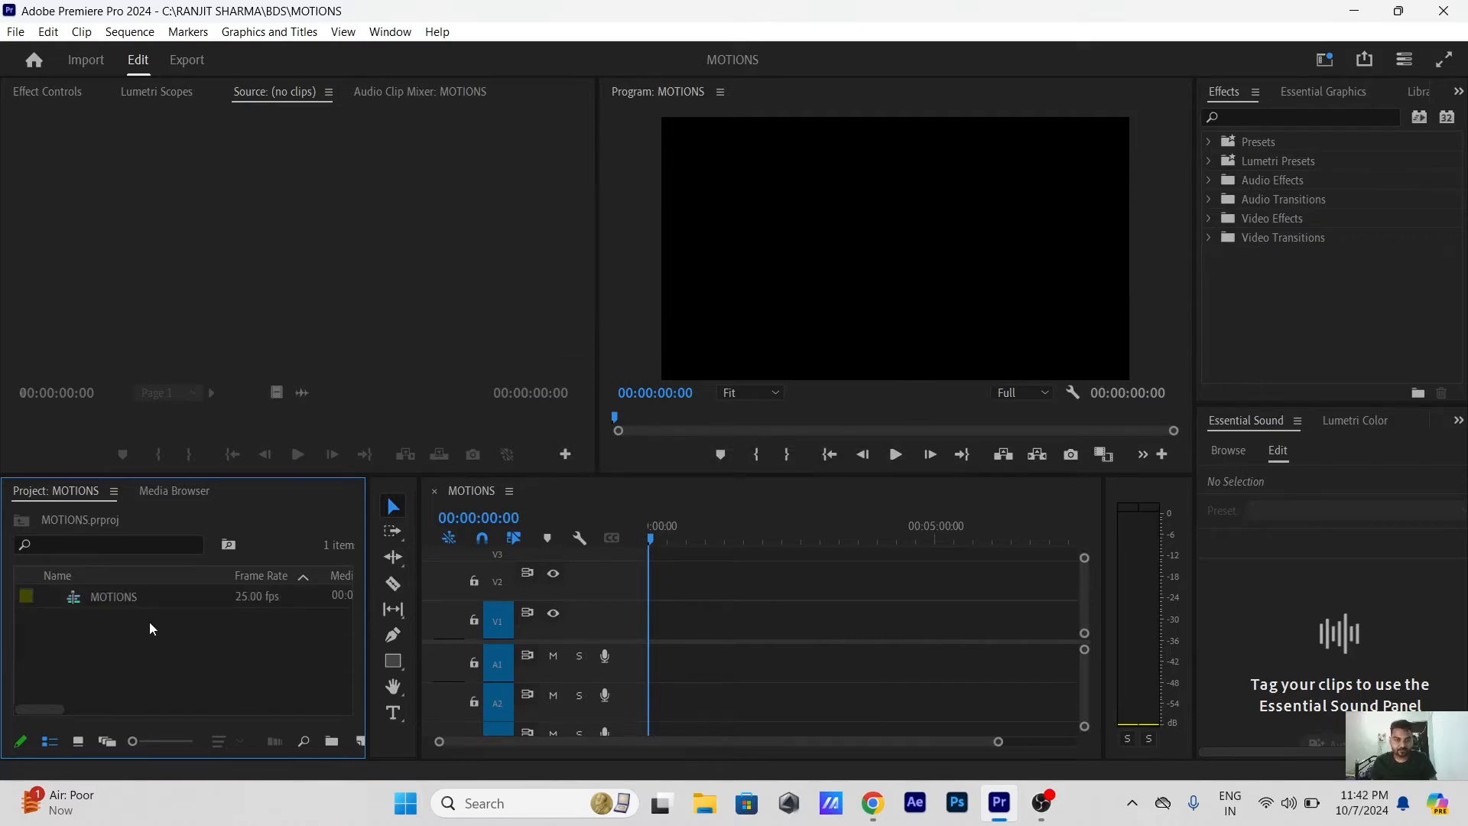
click(250, 228)
click(831, 266)
click(241, 232)
click(157, 663)
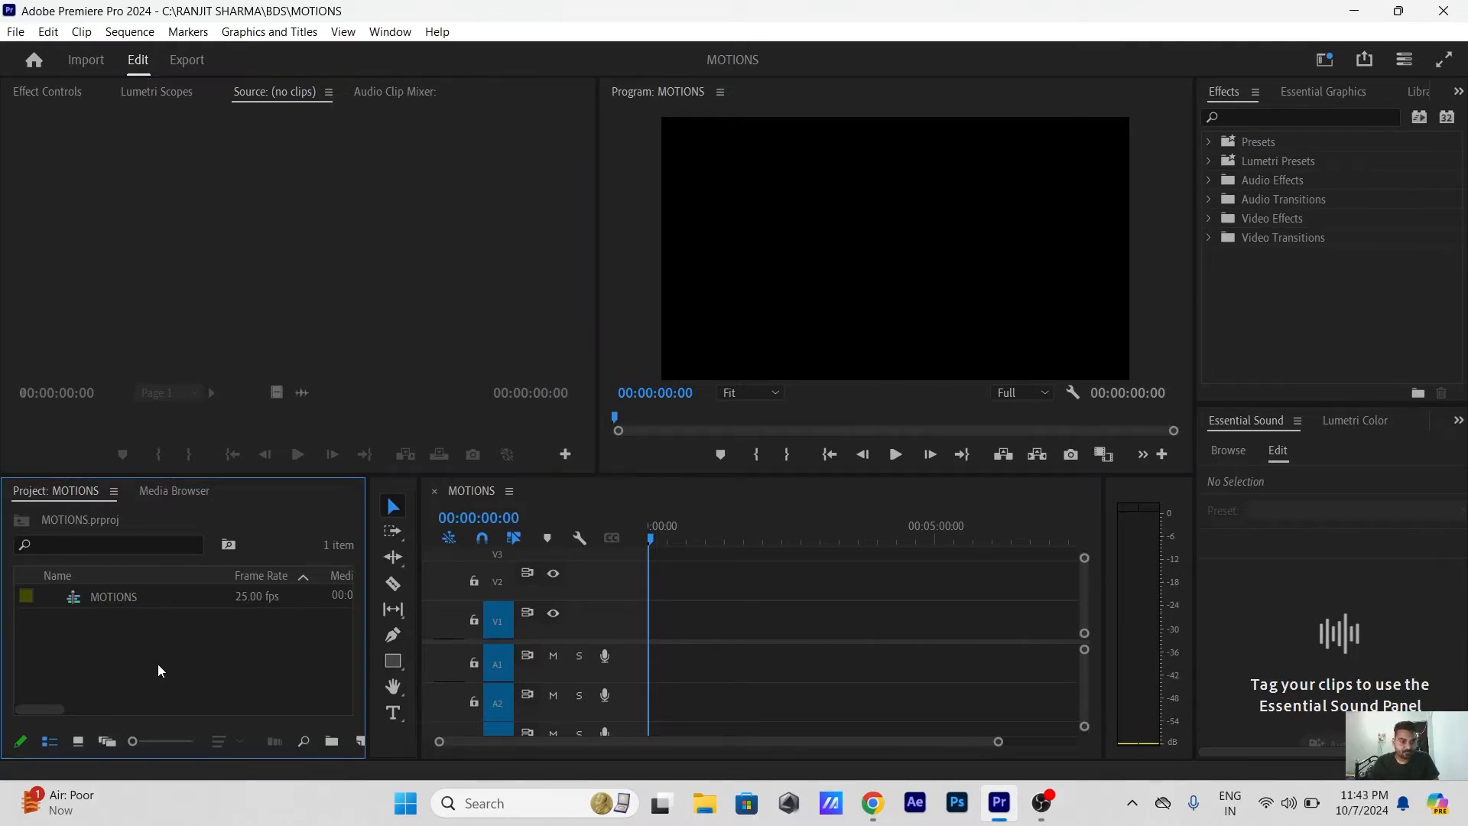
click(822, 639)
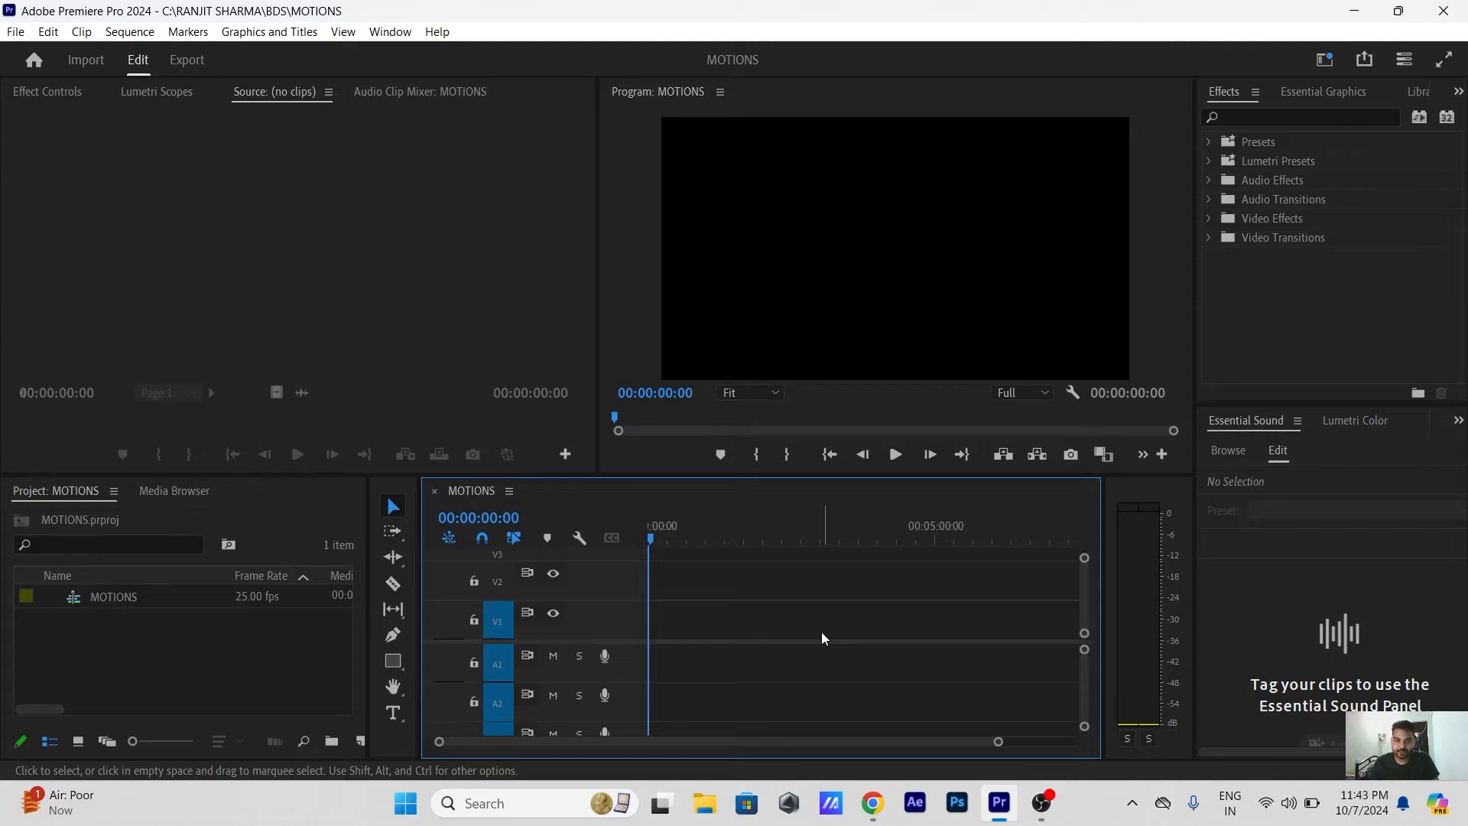
click(368, 217)
click(884, 289)
click(691, 695)
click(121, 664)
click(837, 644)
click(152, 664)
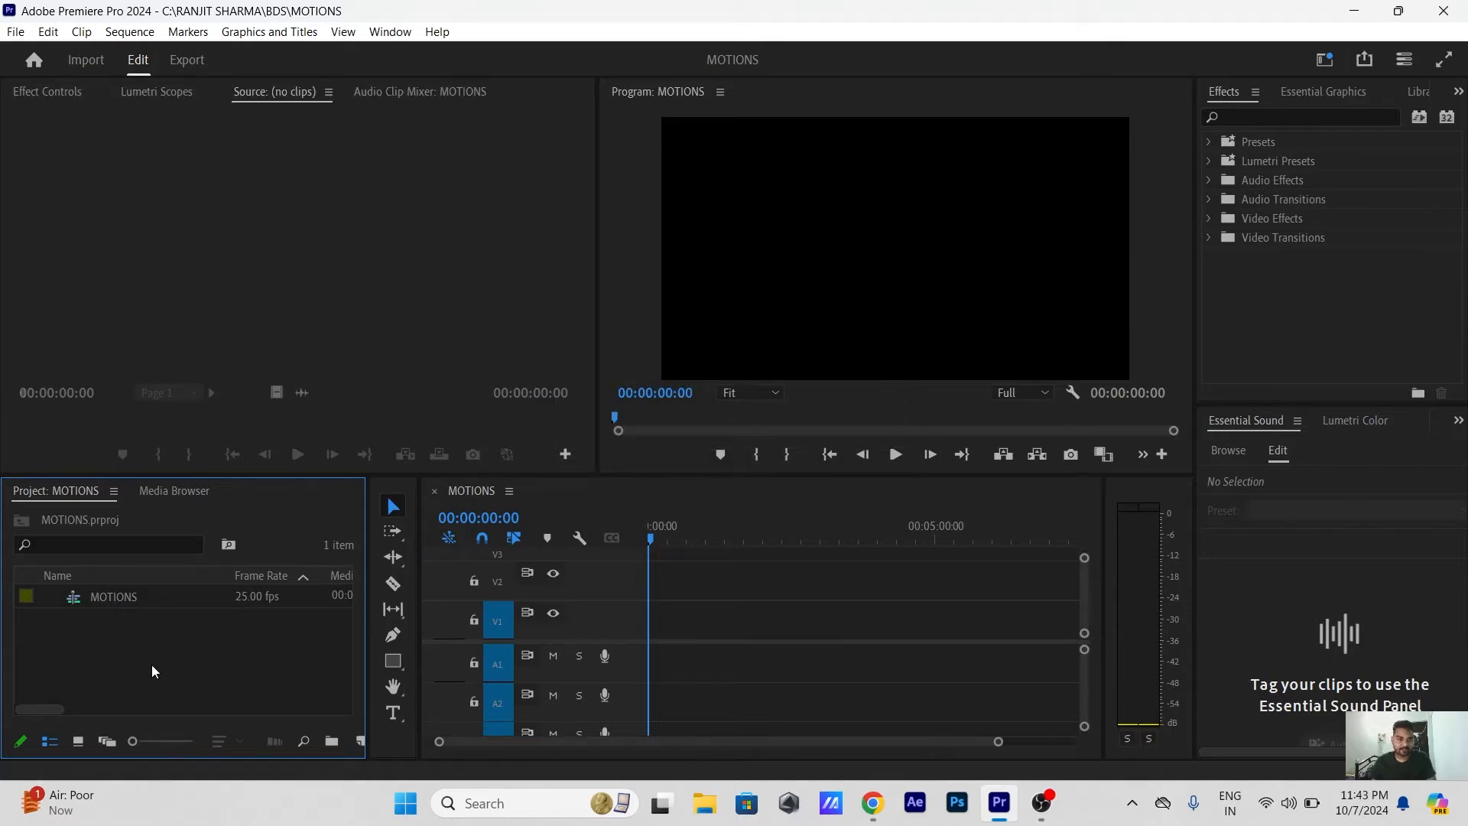
Import all the images inside the TAJMAHAL subfolder of the MUSIC folder into the project as individual files
double_click(205, 652)
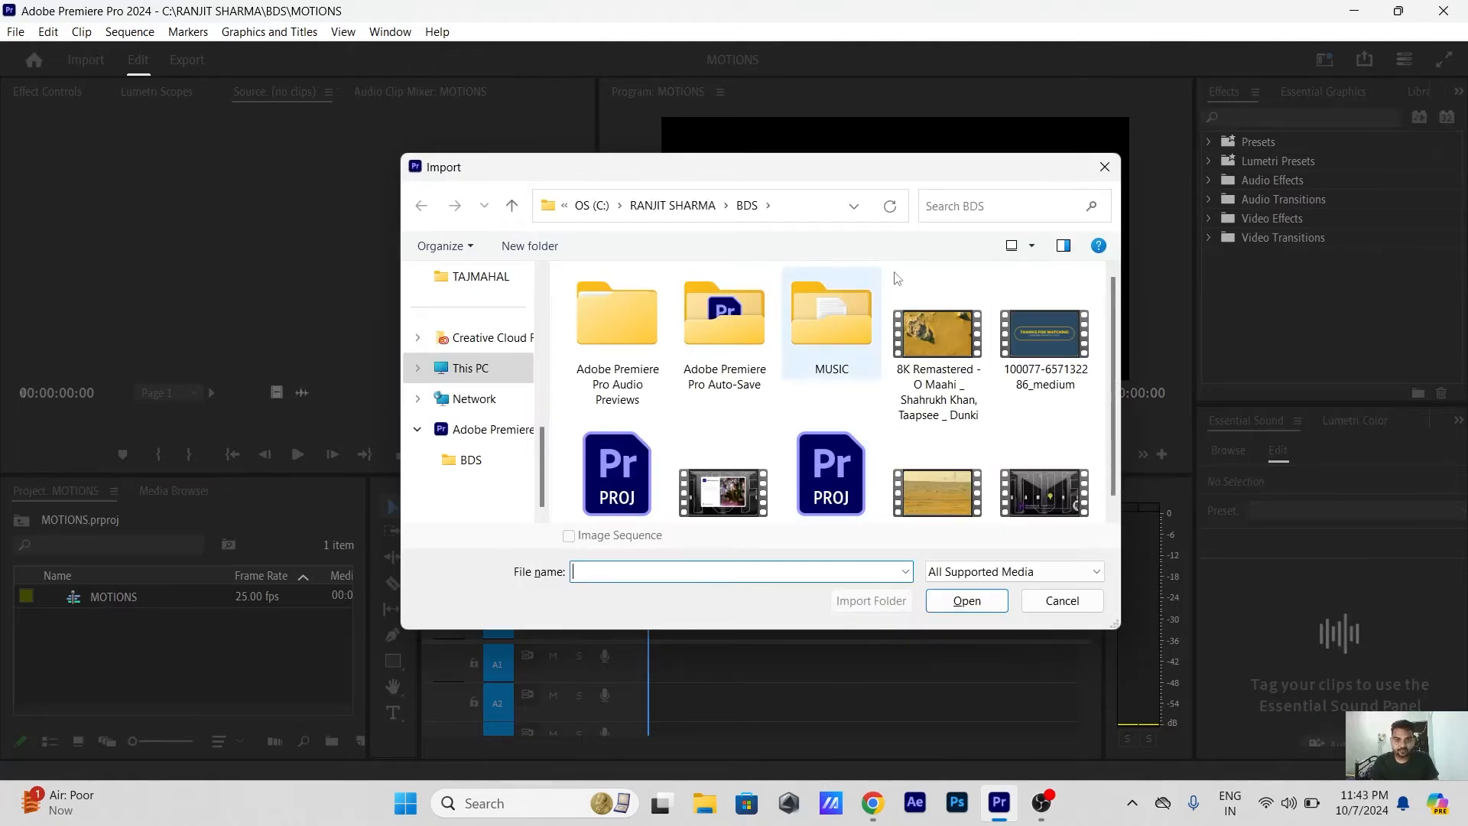
drag(1117, 627, 1244, 715)
double_click(843, 320)
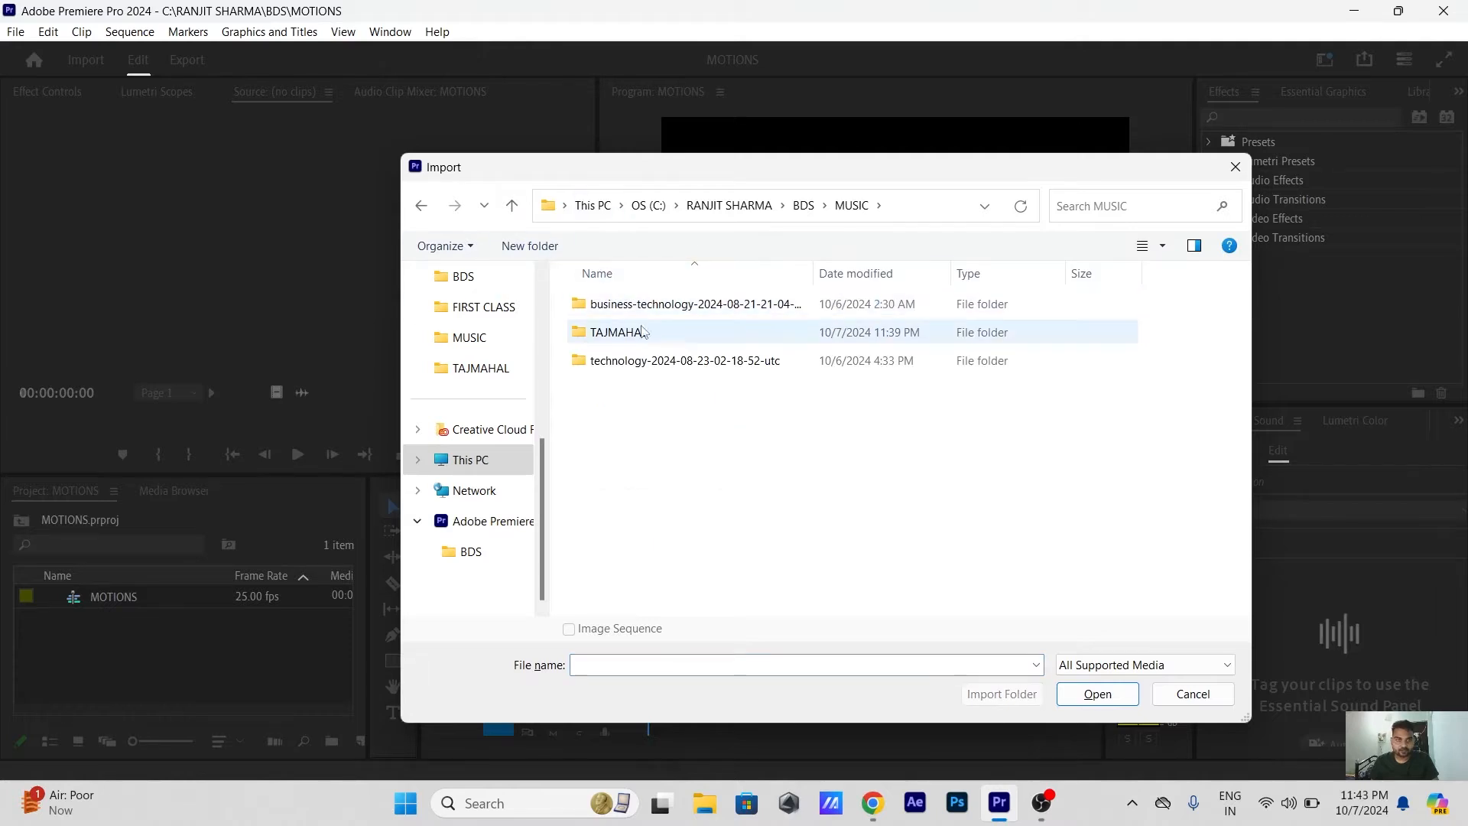
double_click(671, 335)
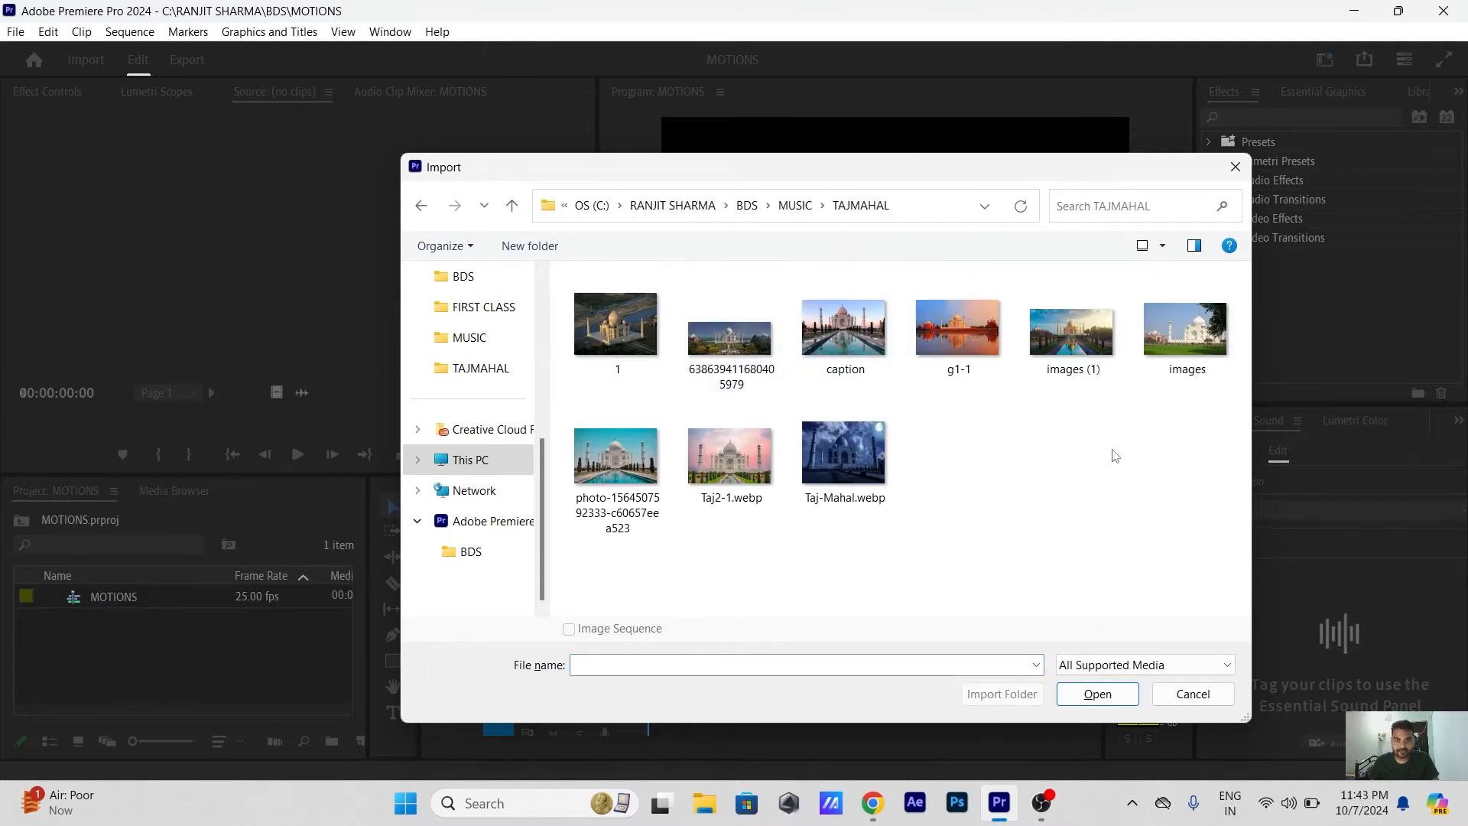
click(802, 208)
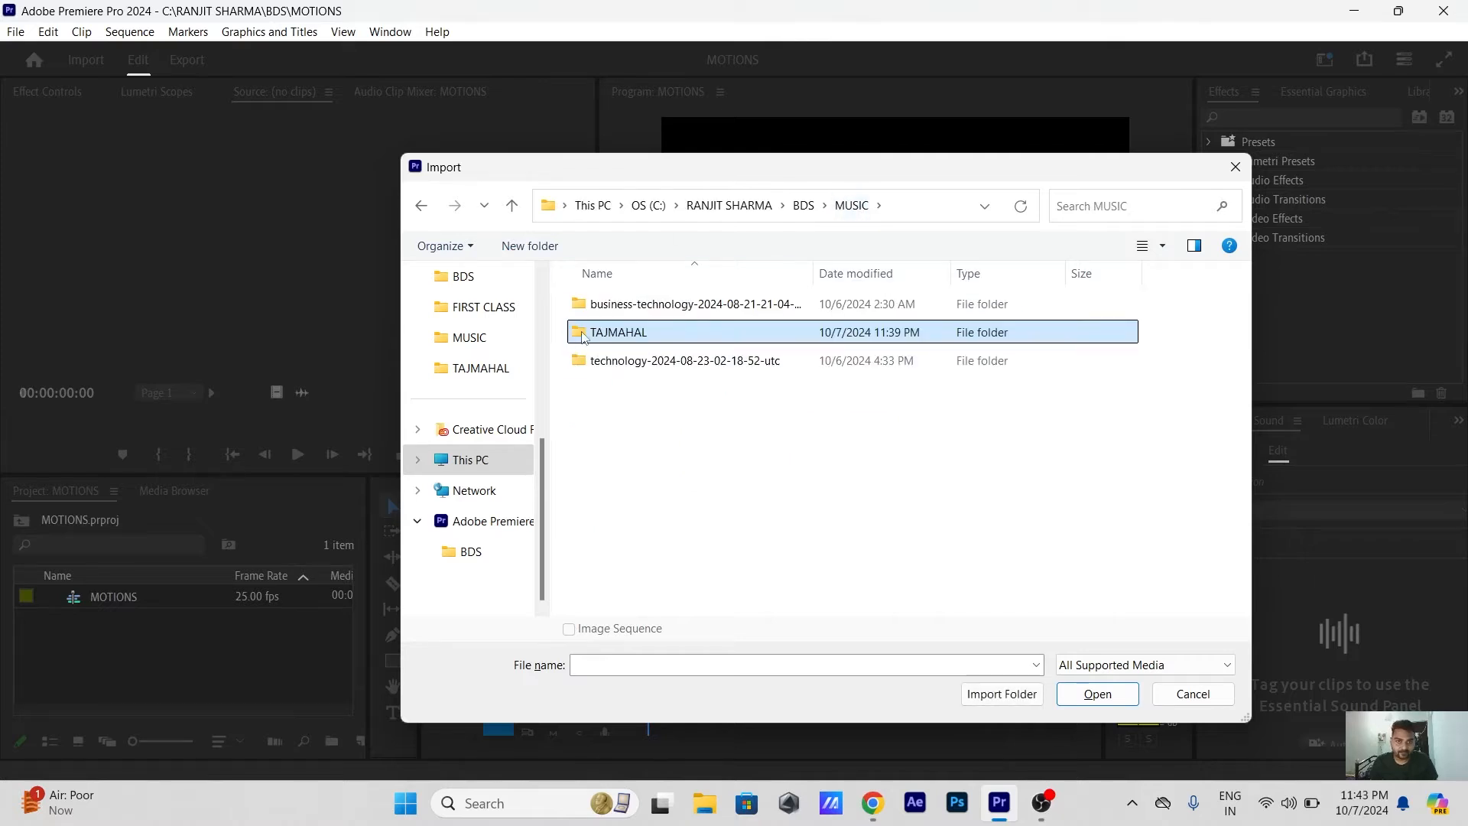
click(741, 366)
double_click(639, 329)
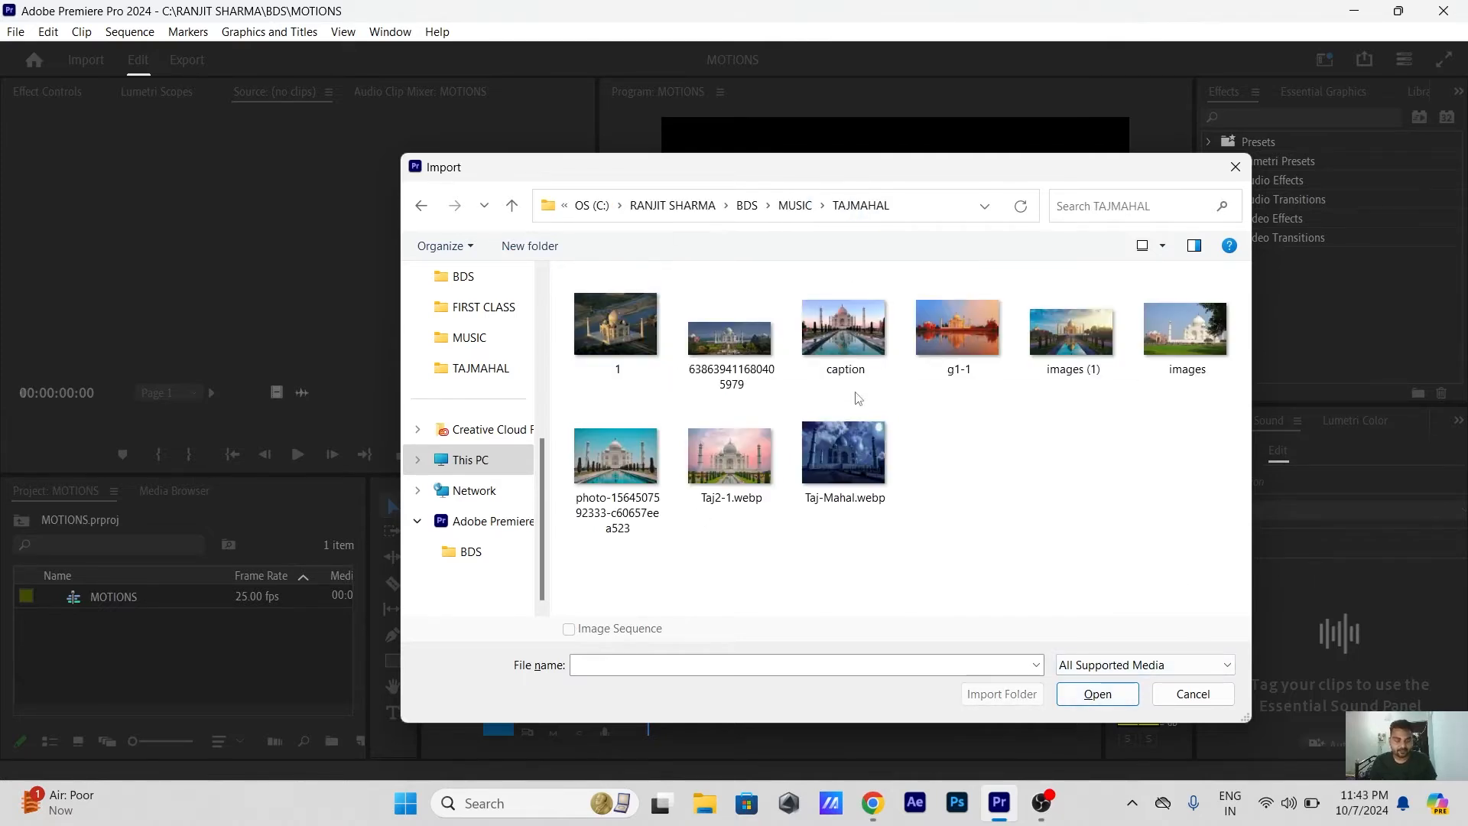
key(ctrl+a)
click(1092, 696)
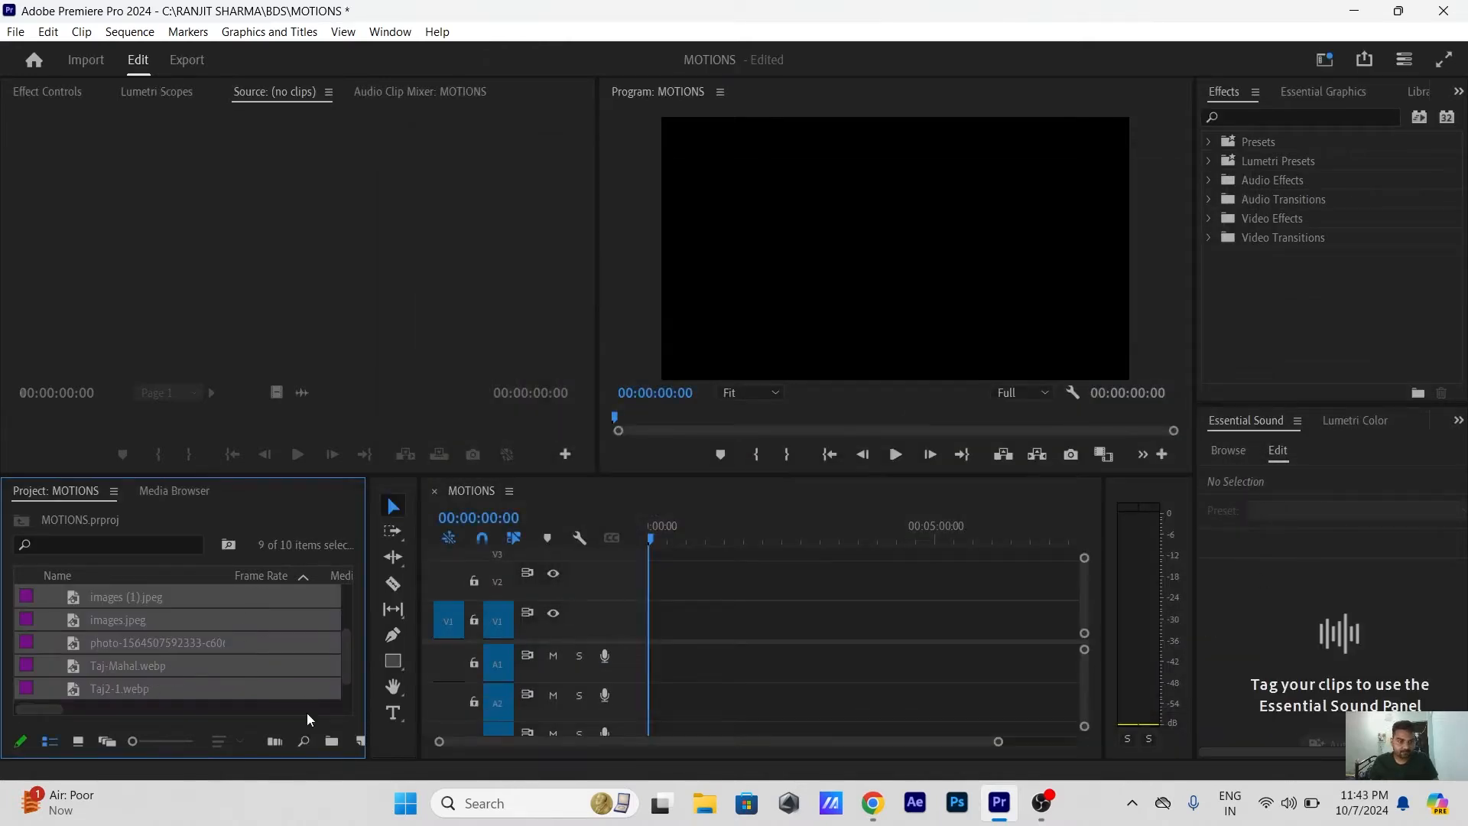
Show the project items as thumbnails and widen the Project panel slightly
click(78, 742)
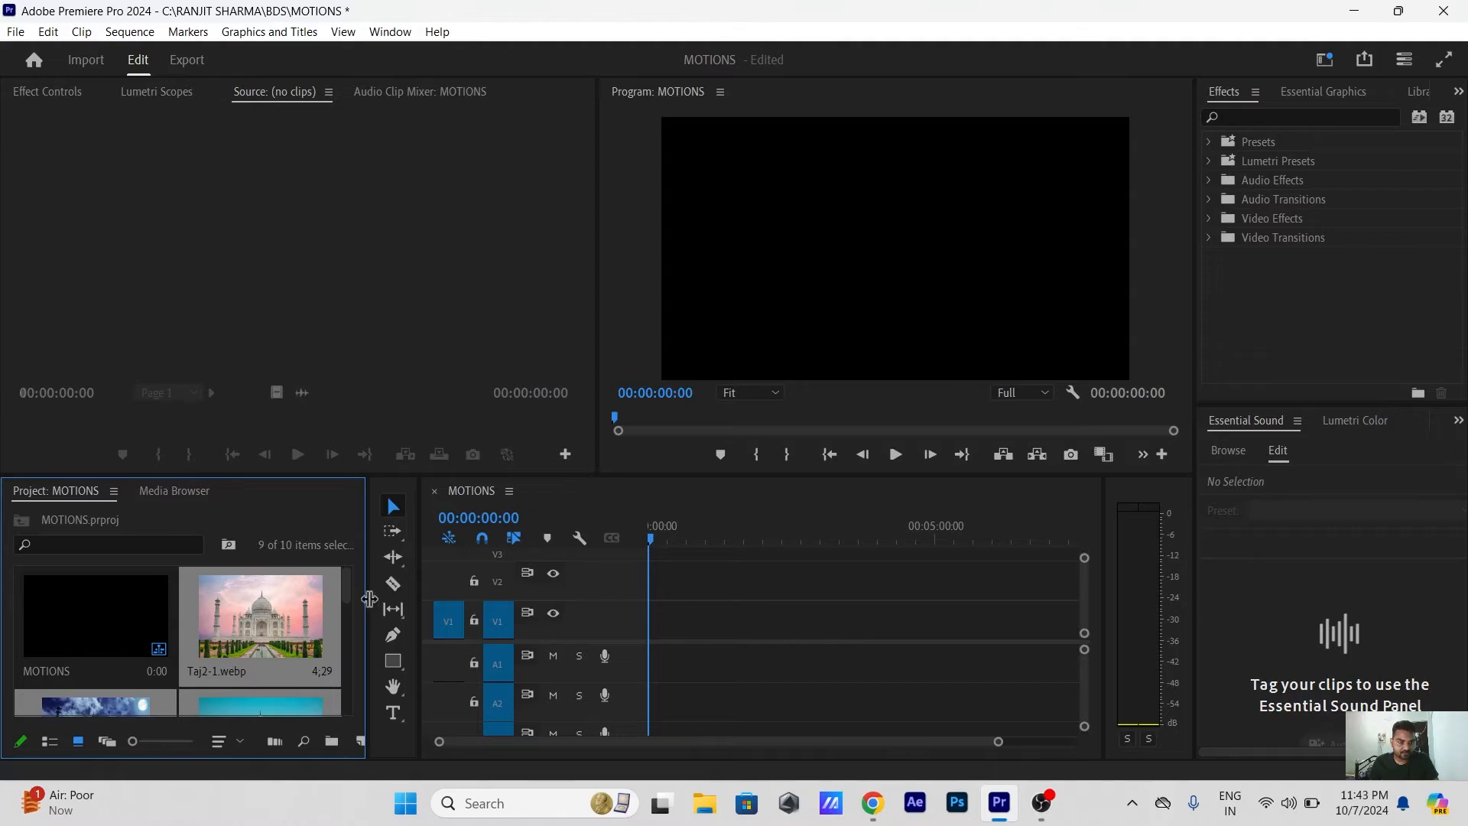
mouse_move(371, 600)
mouse_down()
mouse_move(393, 600)
mouse_move(373, 621)
mouse_move(384, 699)
mouse_move(378, 580)
mouse_up()
Undo the import of the individual images
key(ctrl+z)
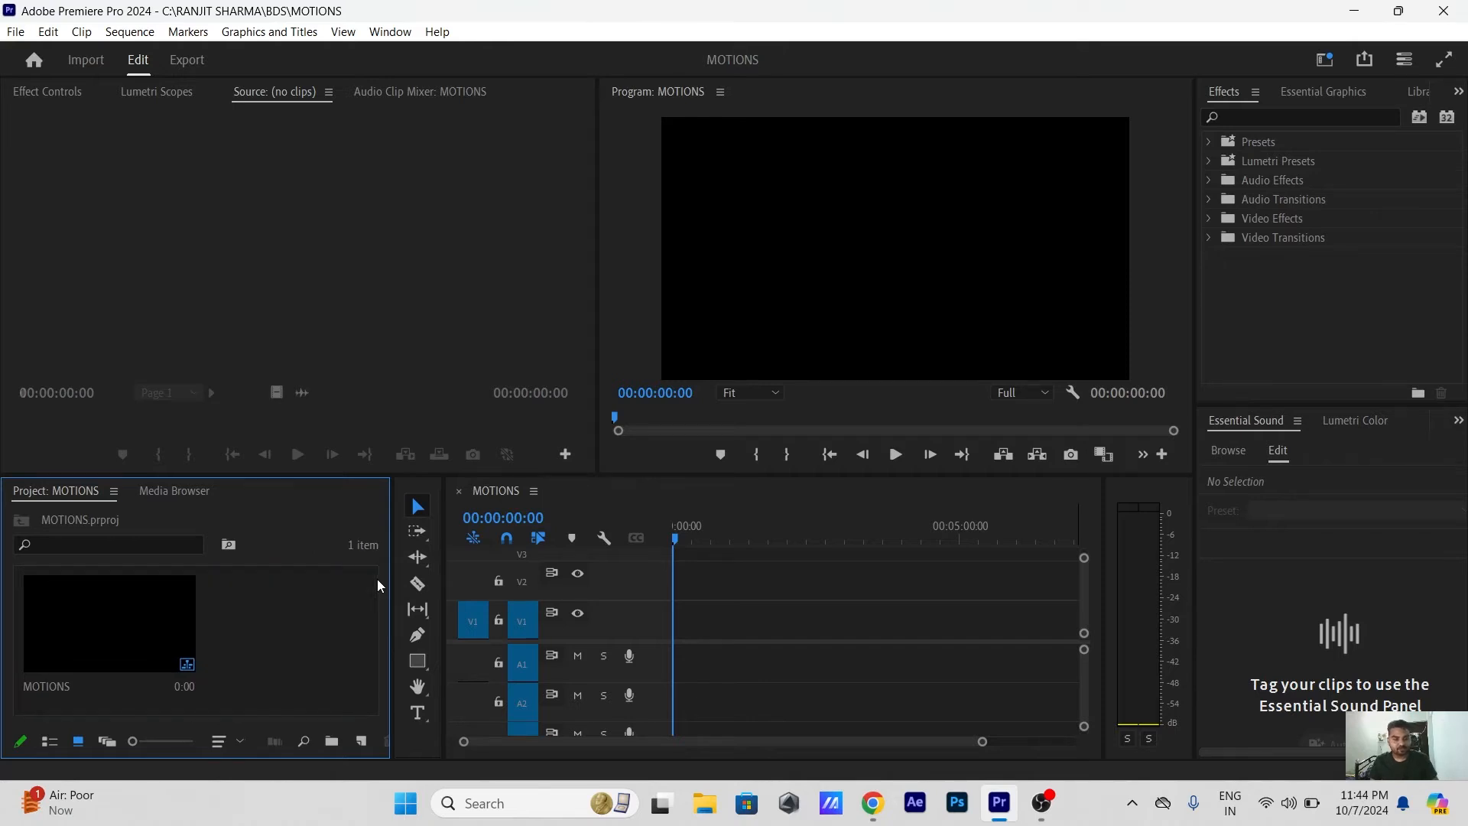
Import the whole TAJMAHAL subfolder of the MUSIC folder into the project as a bin
double_click(227, 620)
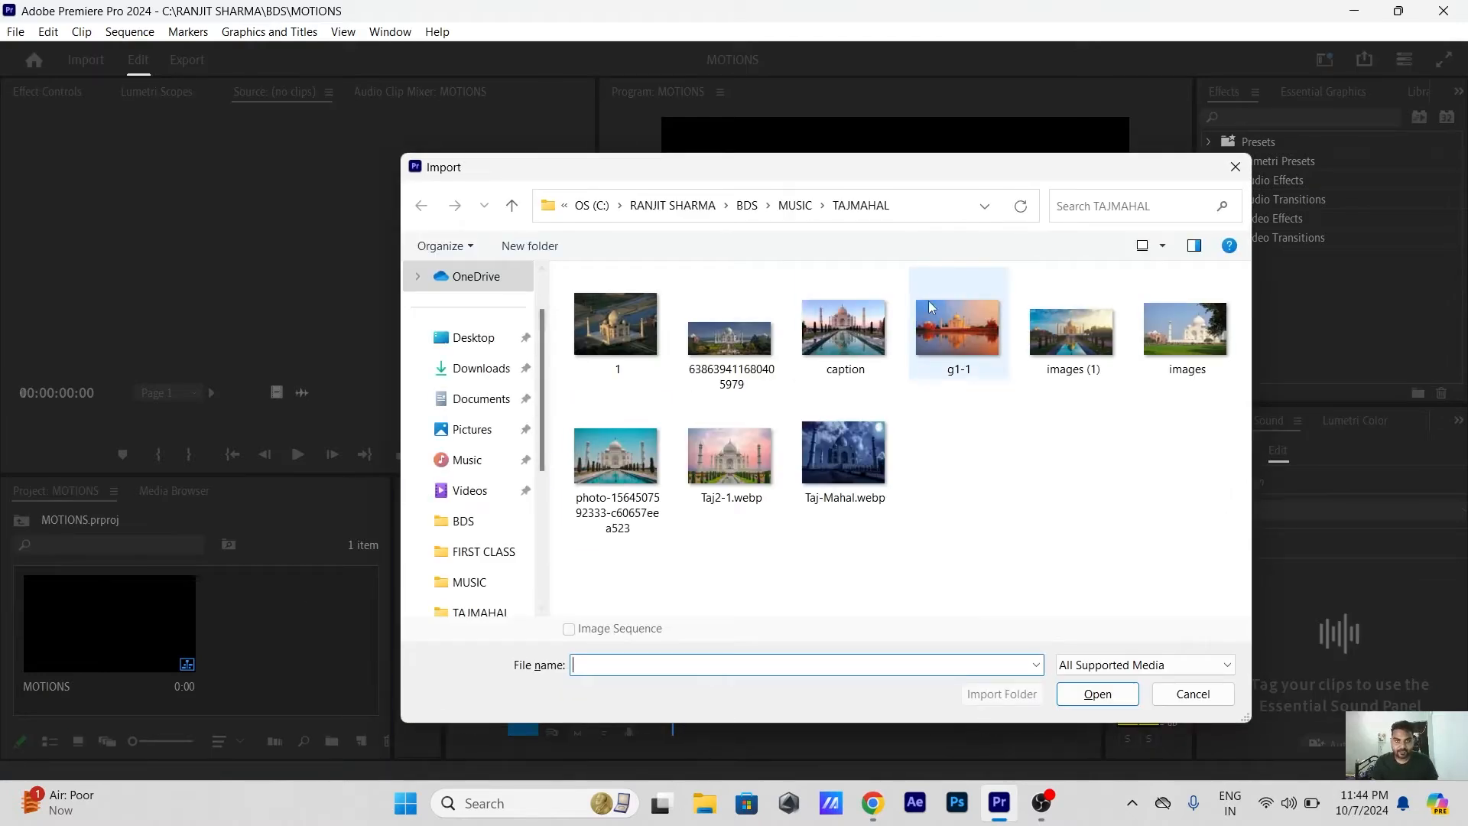
click(796, 206)
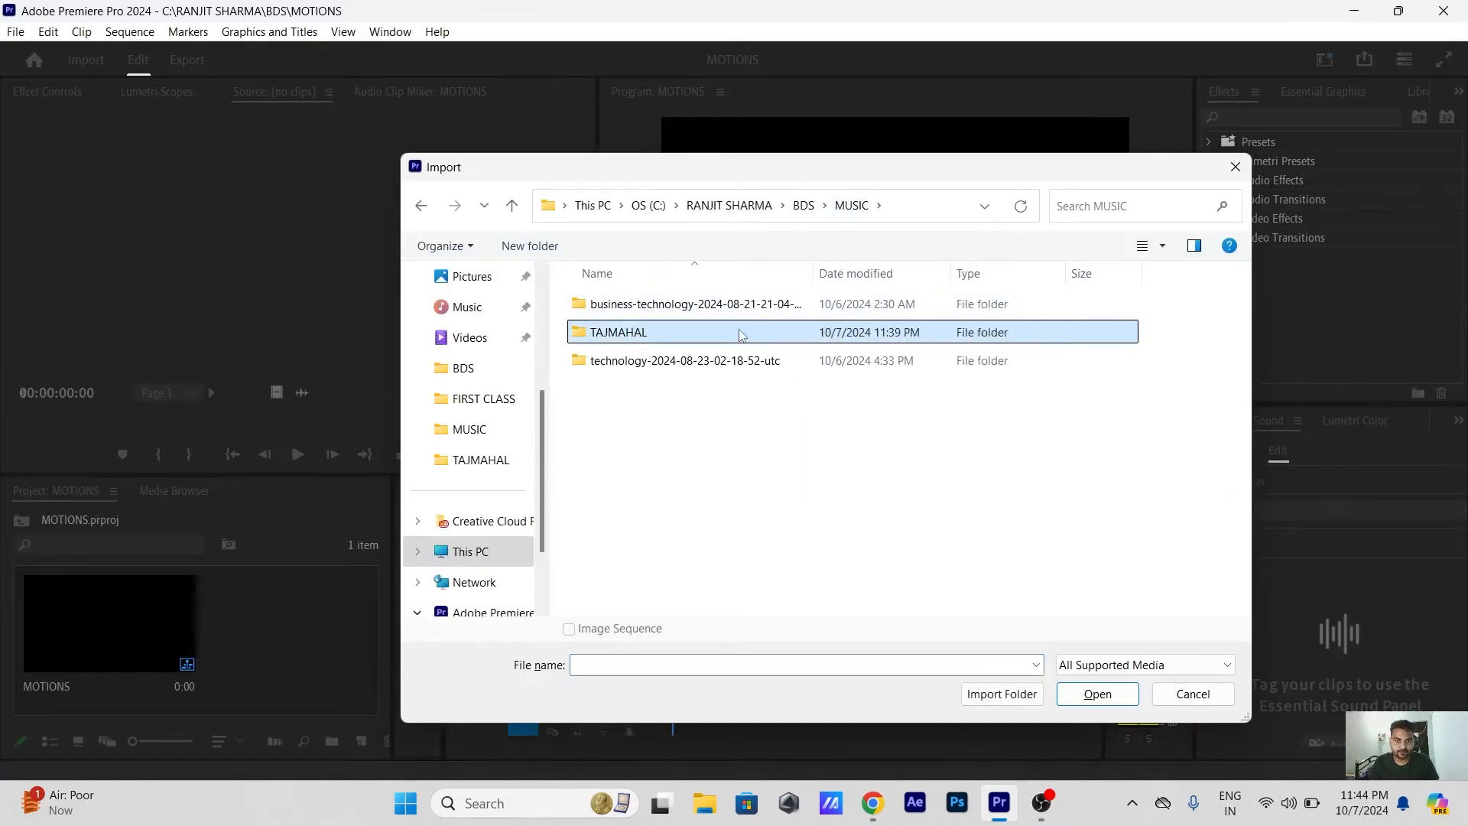
click(1119, 701)
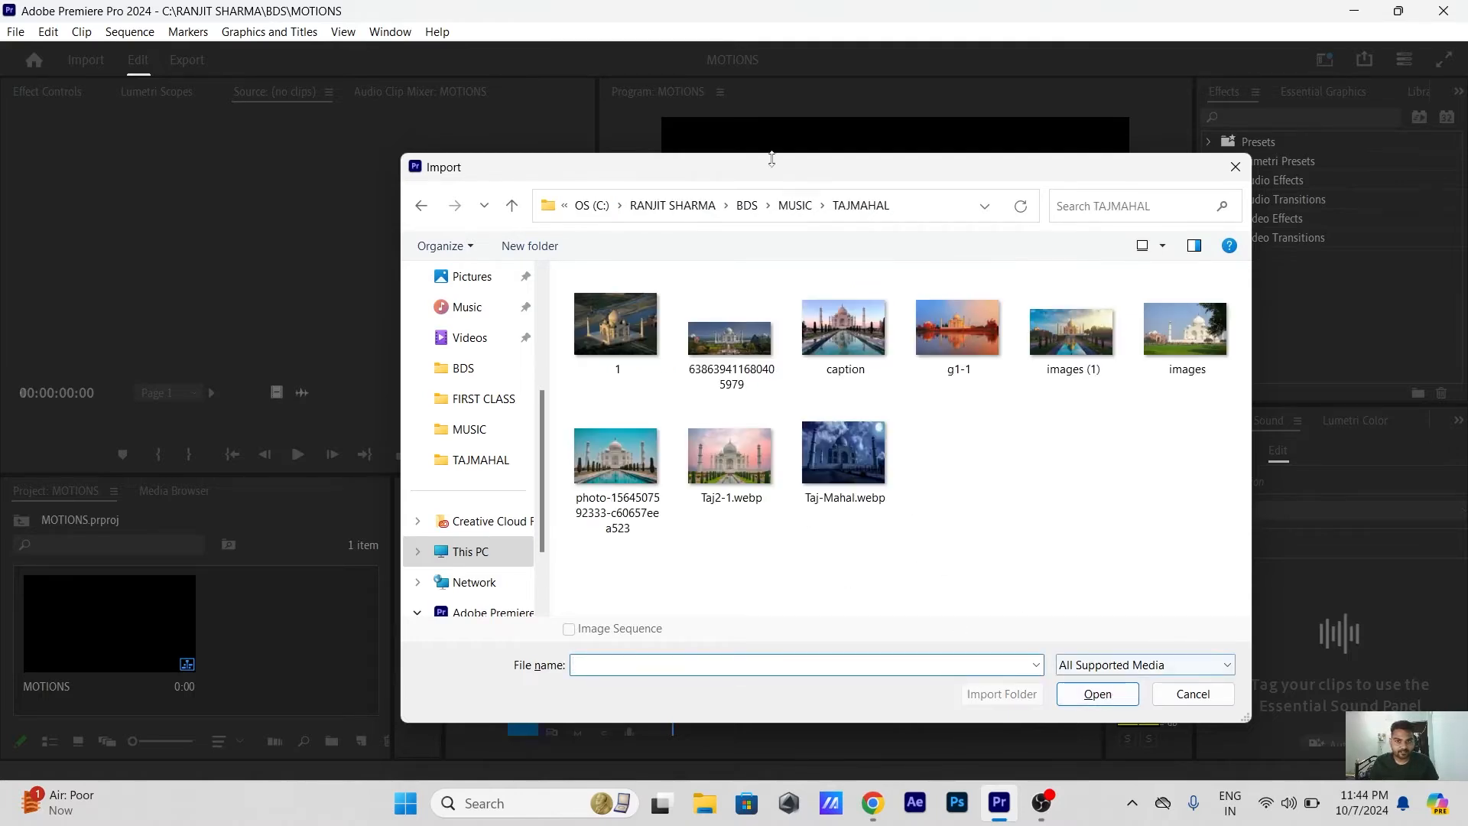
click(796, 206)
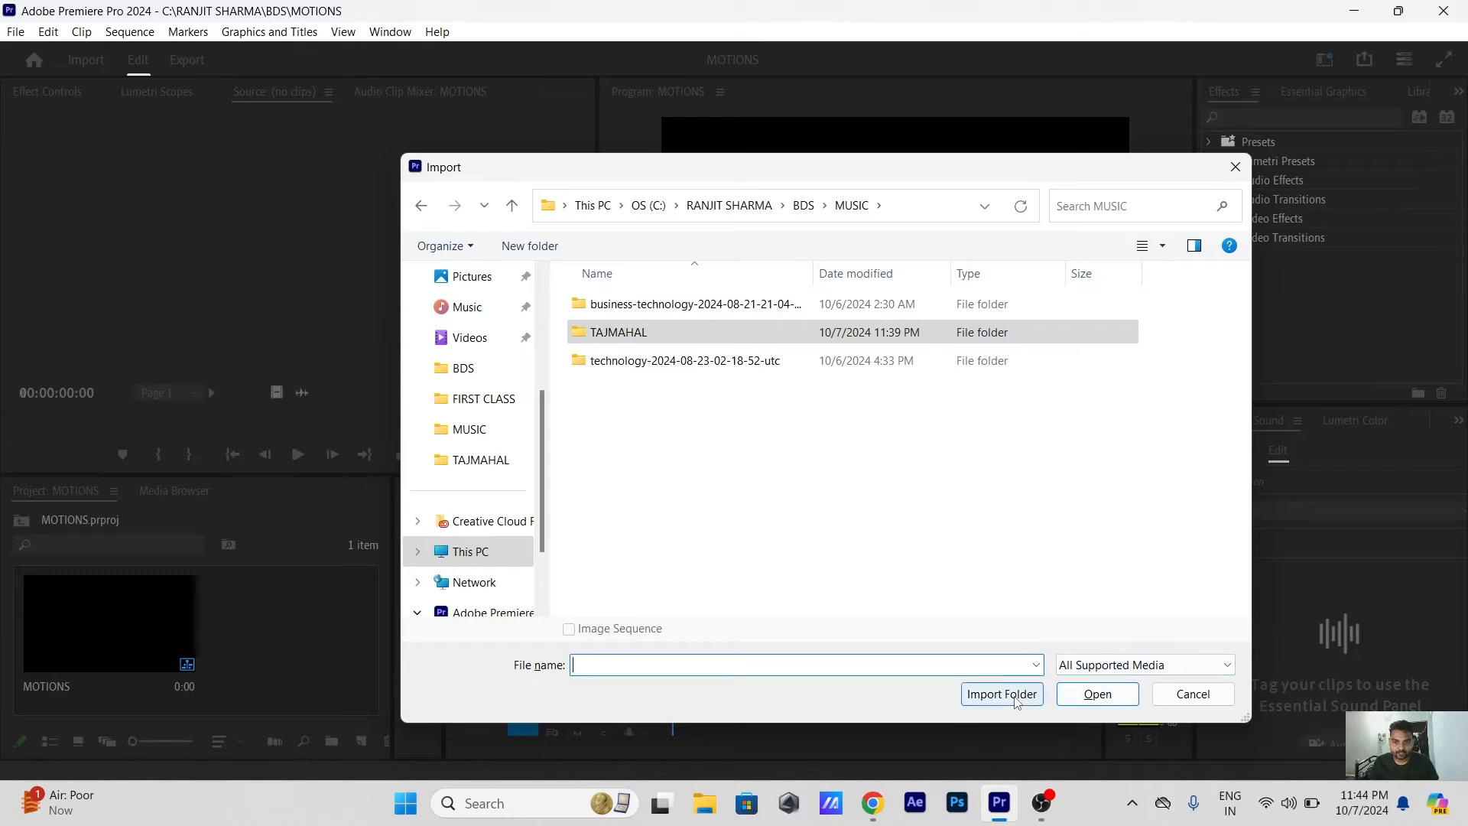
click(687, 328)
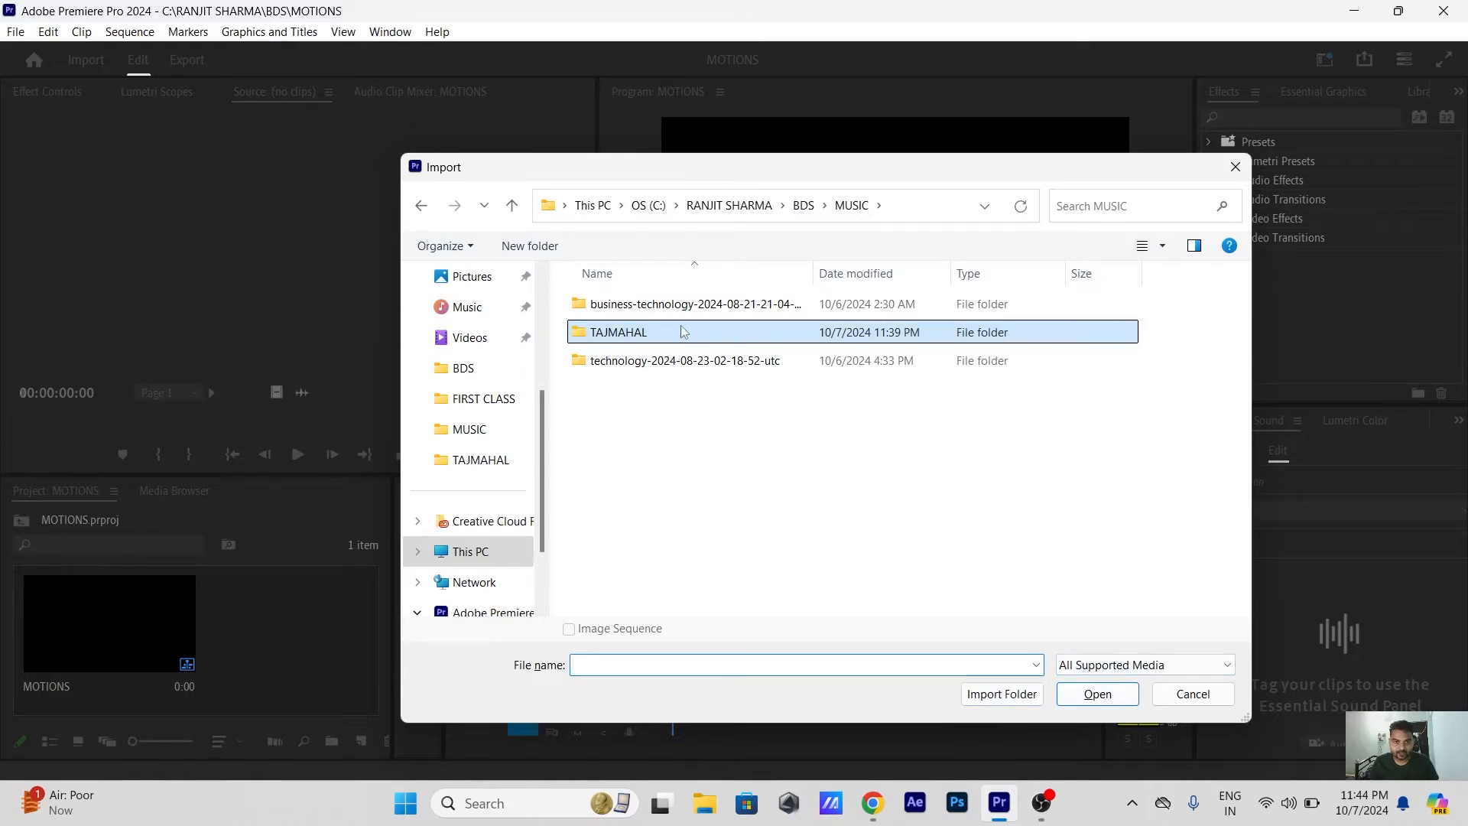
click(1002, 694)
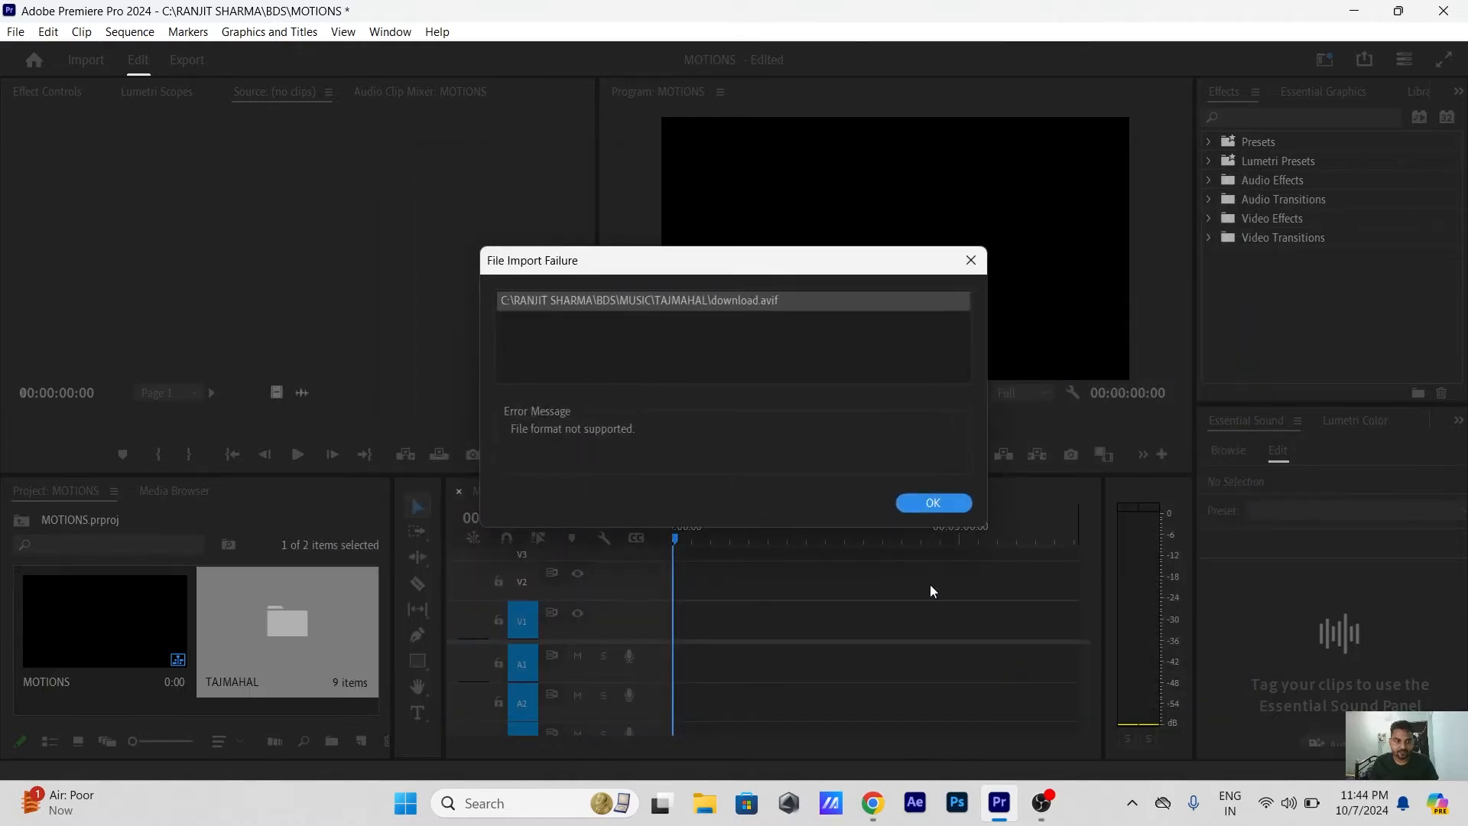
click(922, 502)
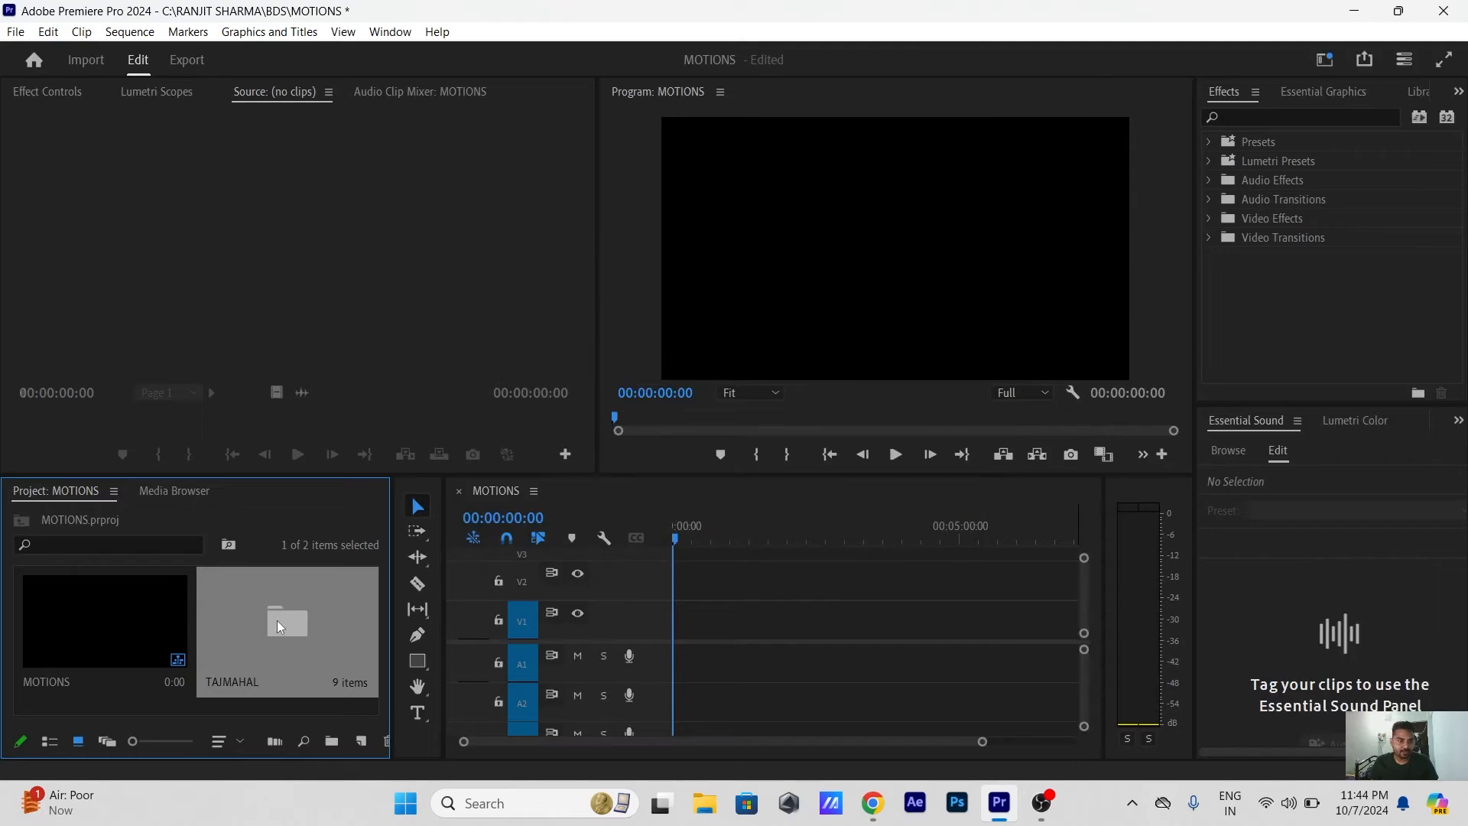
Look inside the imported TAJMAHAL bin and delete the bin from the project
double_click(283, 612)
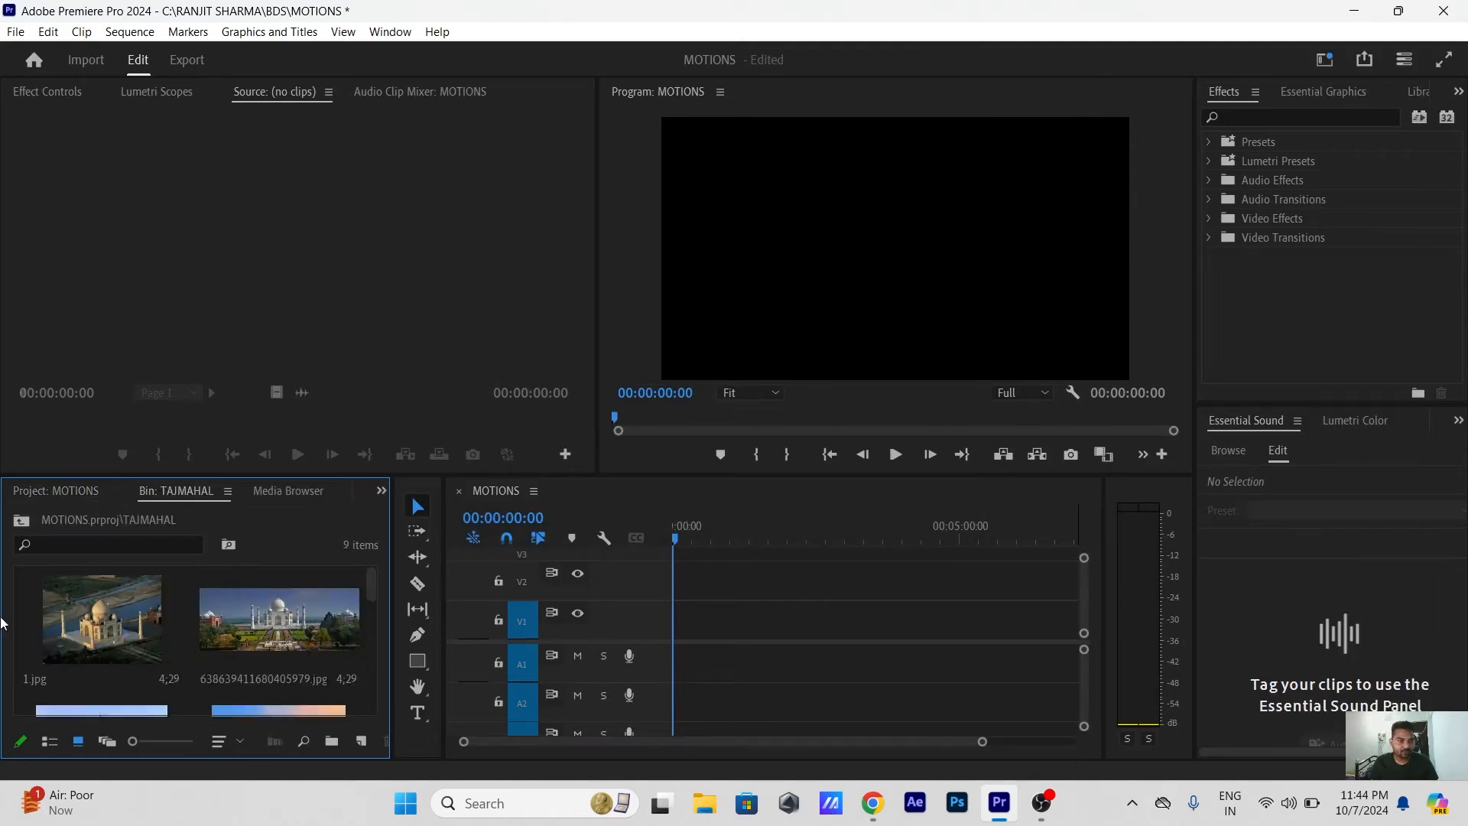
click(23, 520)
key(Delete)
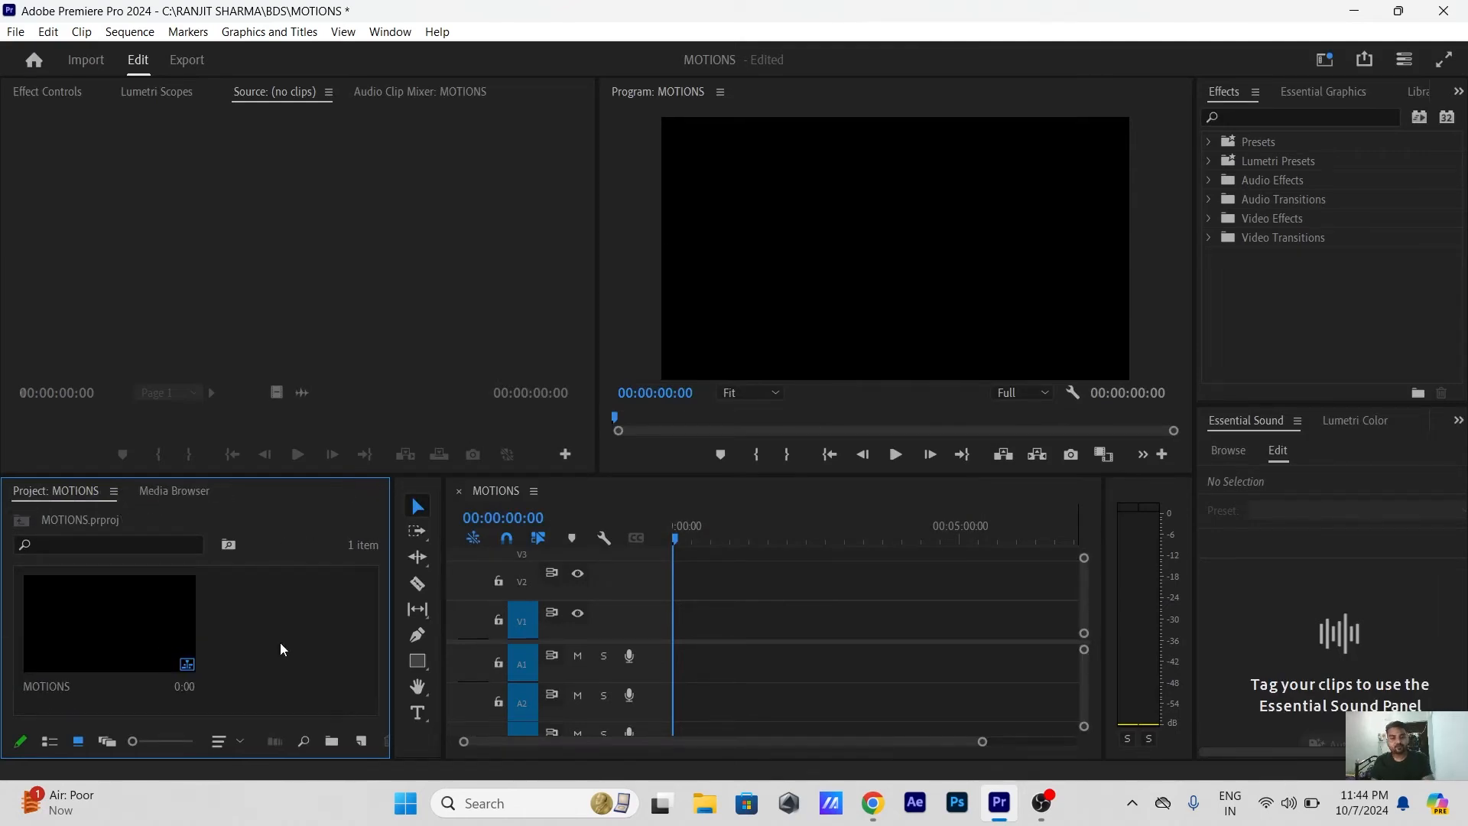
Bring the TAJMAHAL folder from BDS > MUSIC in File Explorer into the Project panel as a bin
click(712, 815)
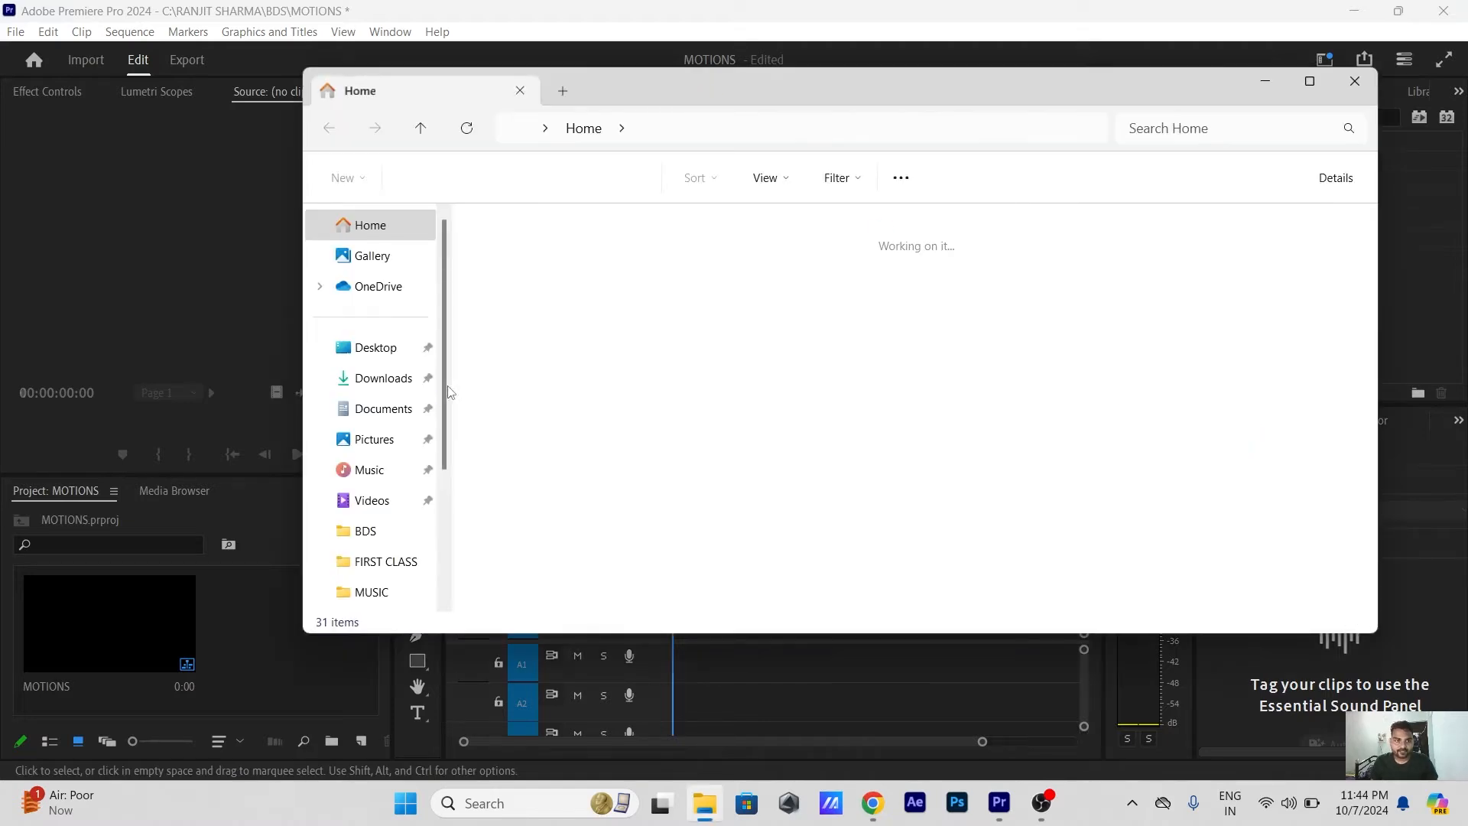
click(365, 531)
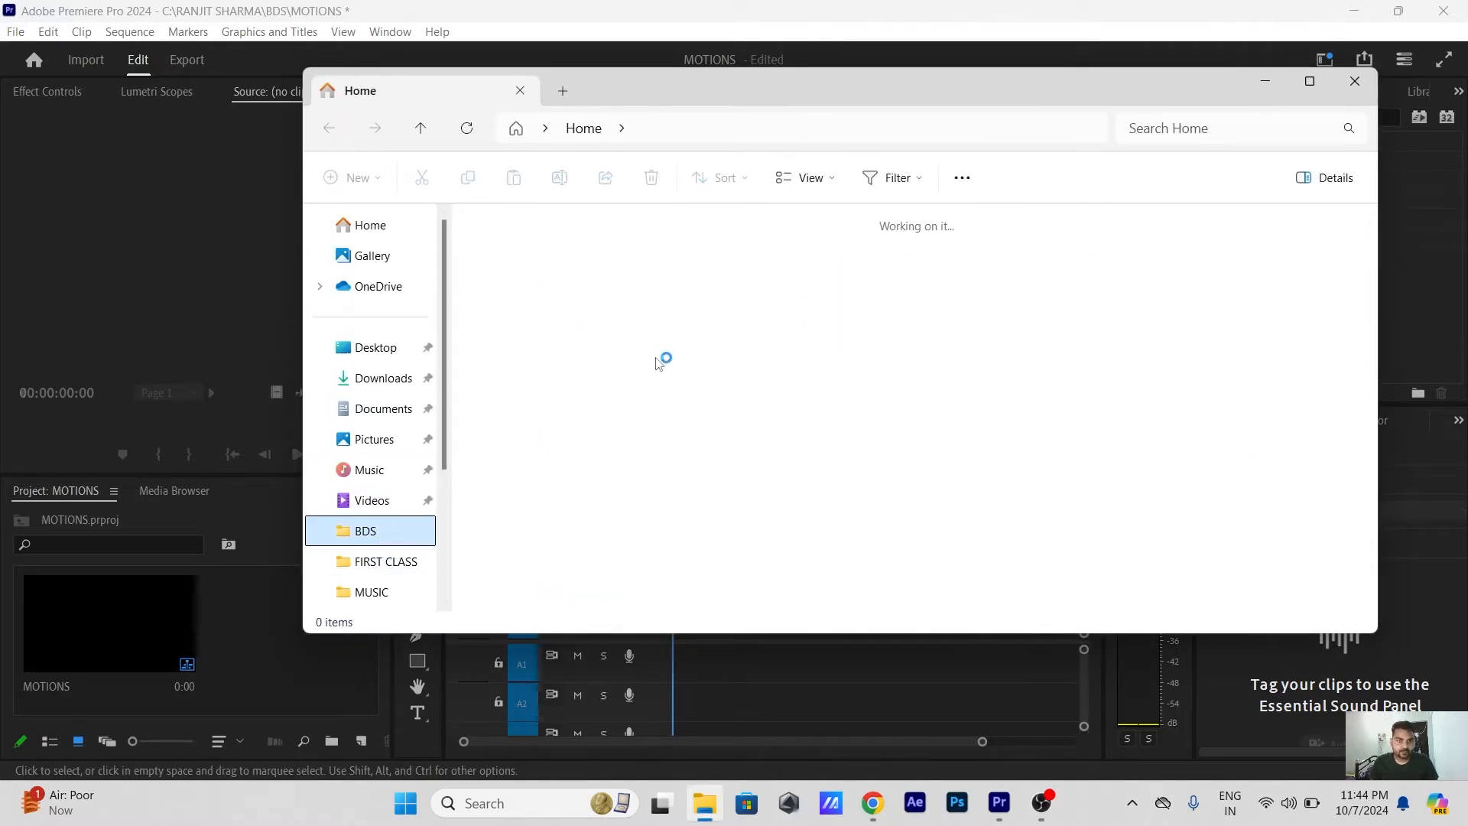
double_click(713, 278)
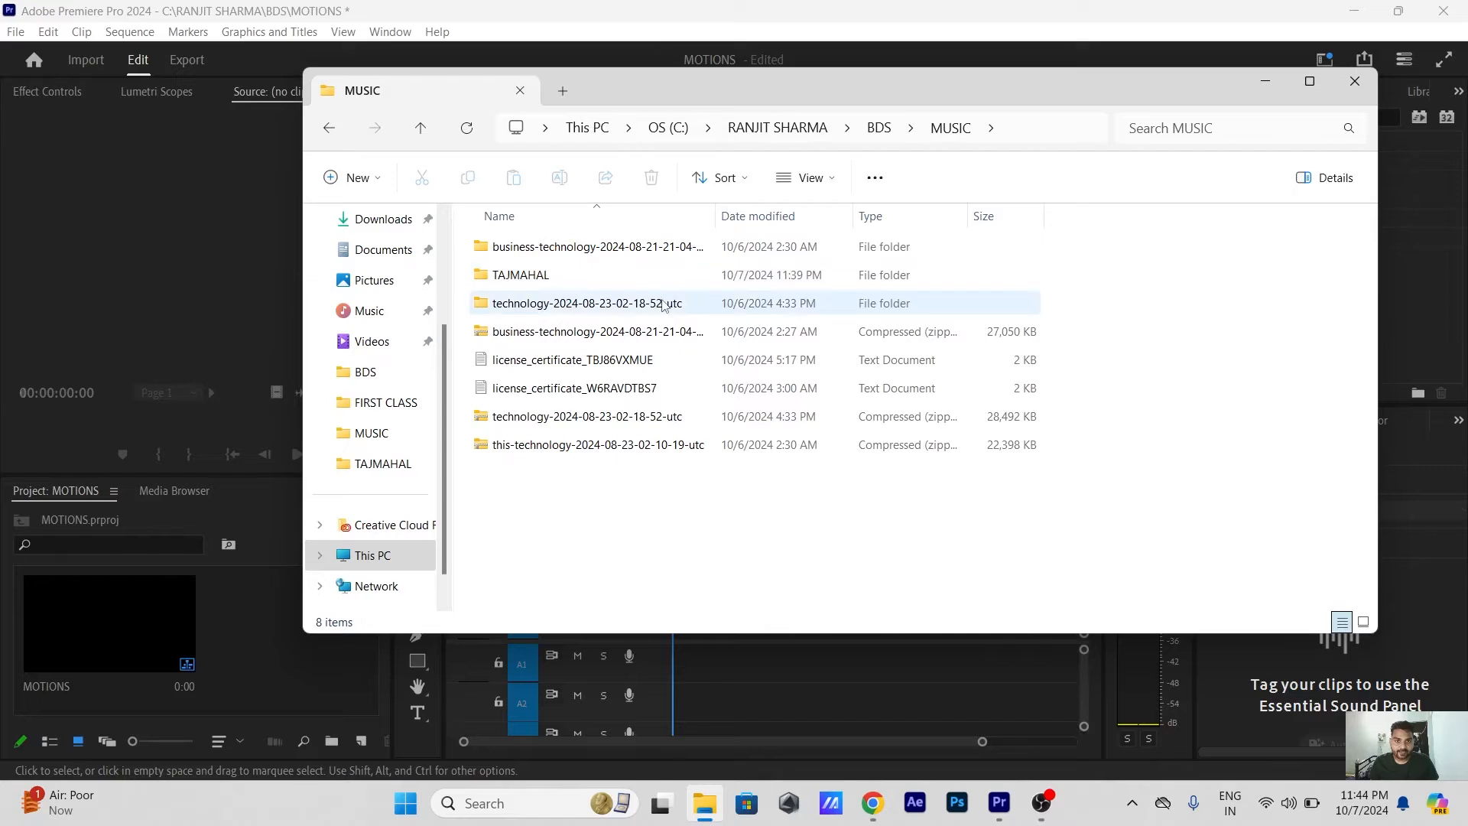
click(484, 277)
drag(480, 277, 254, 666)
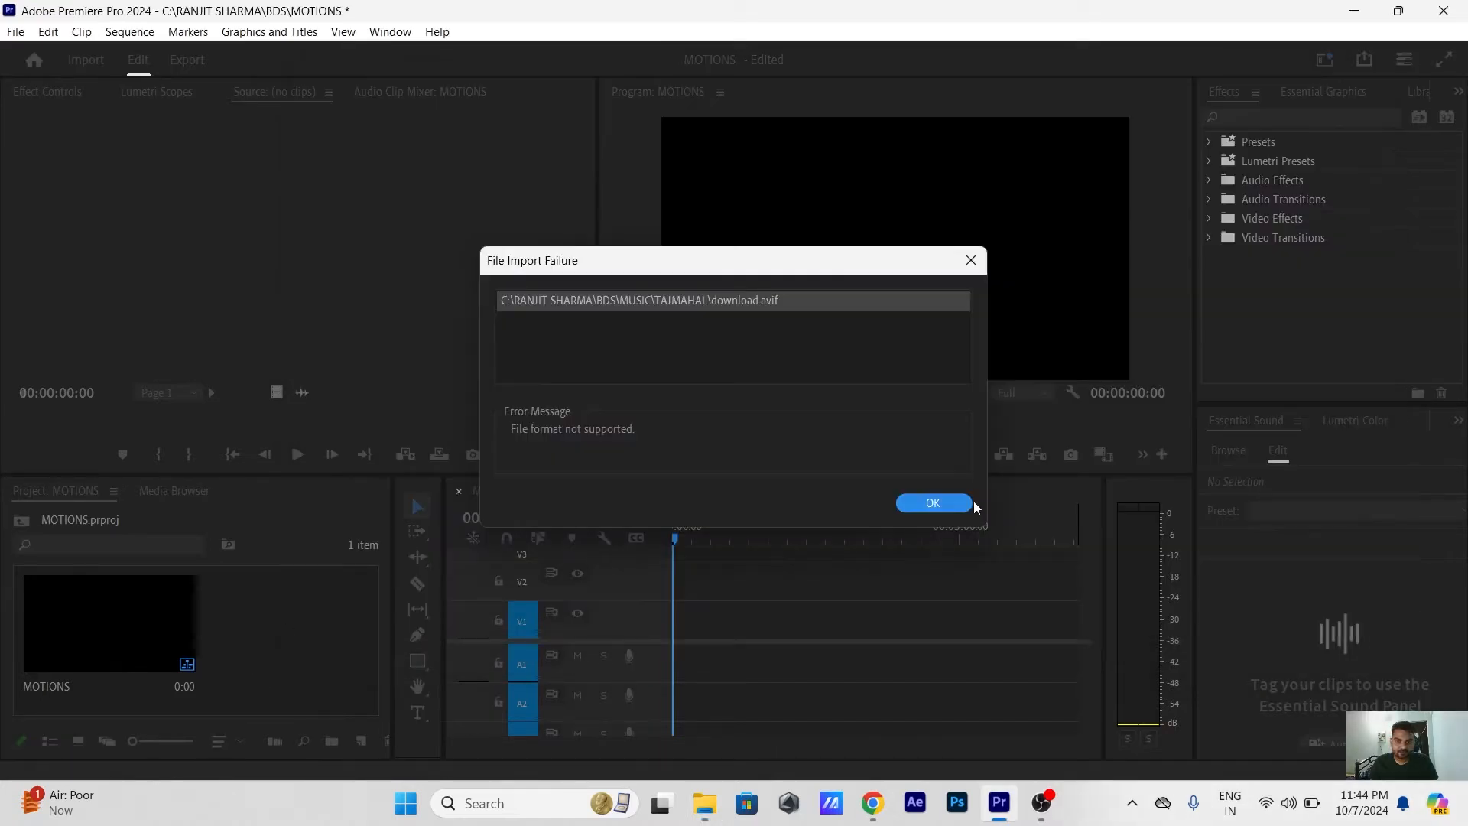
click(942, 505)
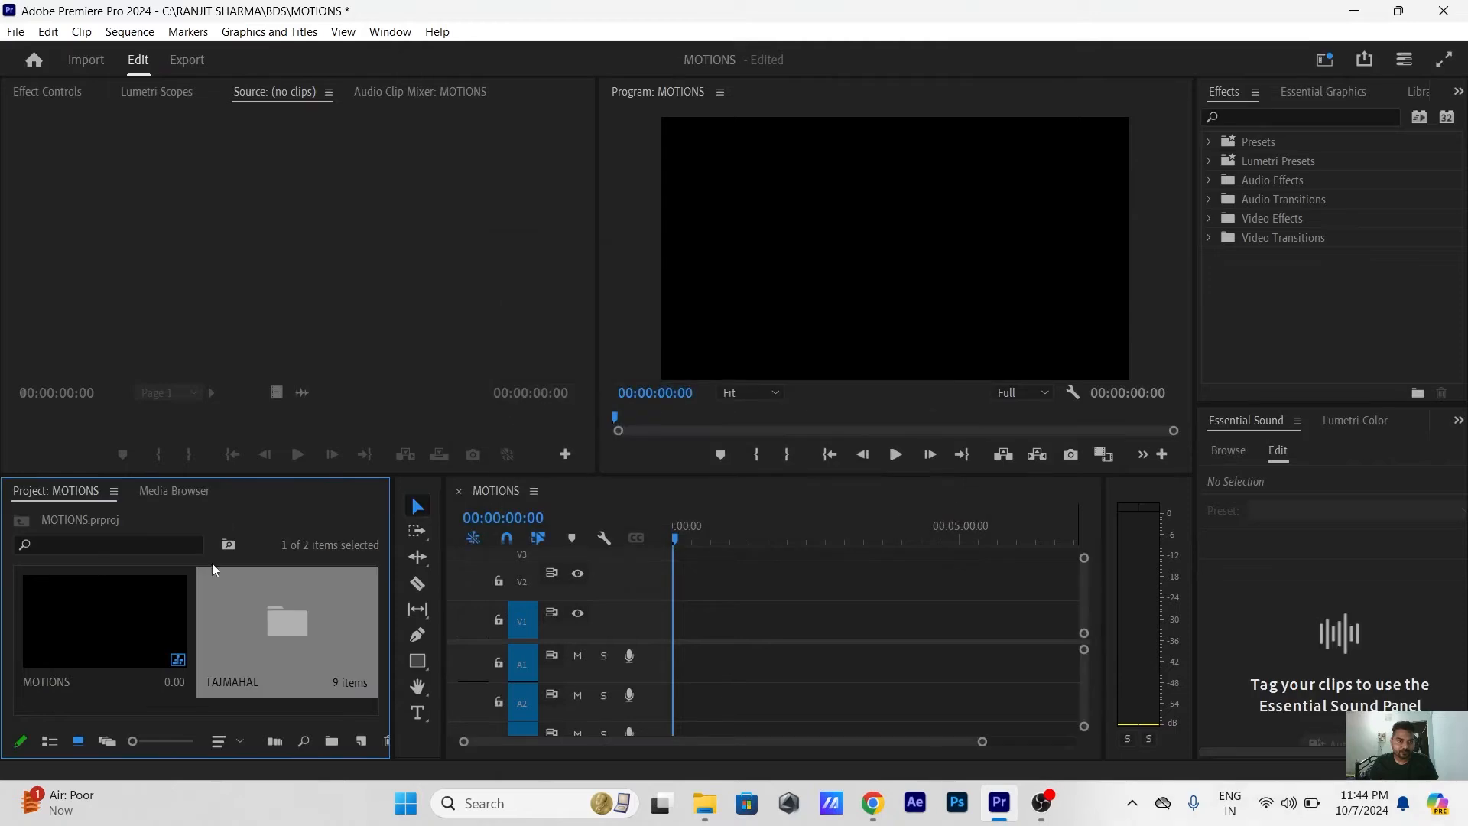
Open the TAJMAHAL bin and make the Project and Timeline panels slightly taller
double_click(287, 626)
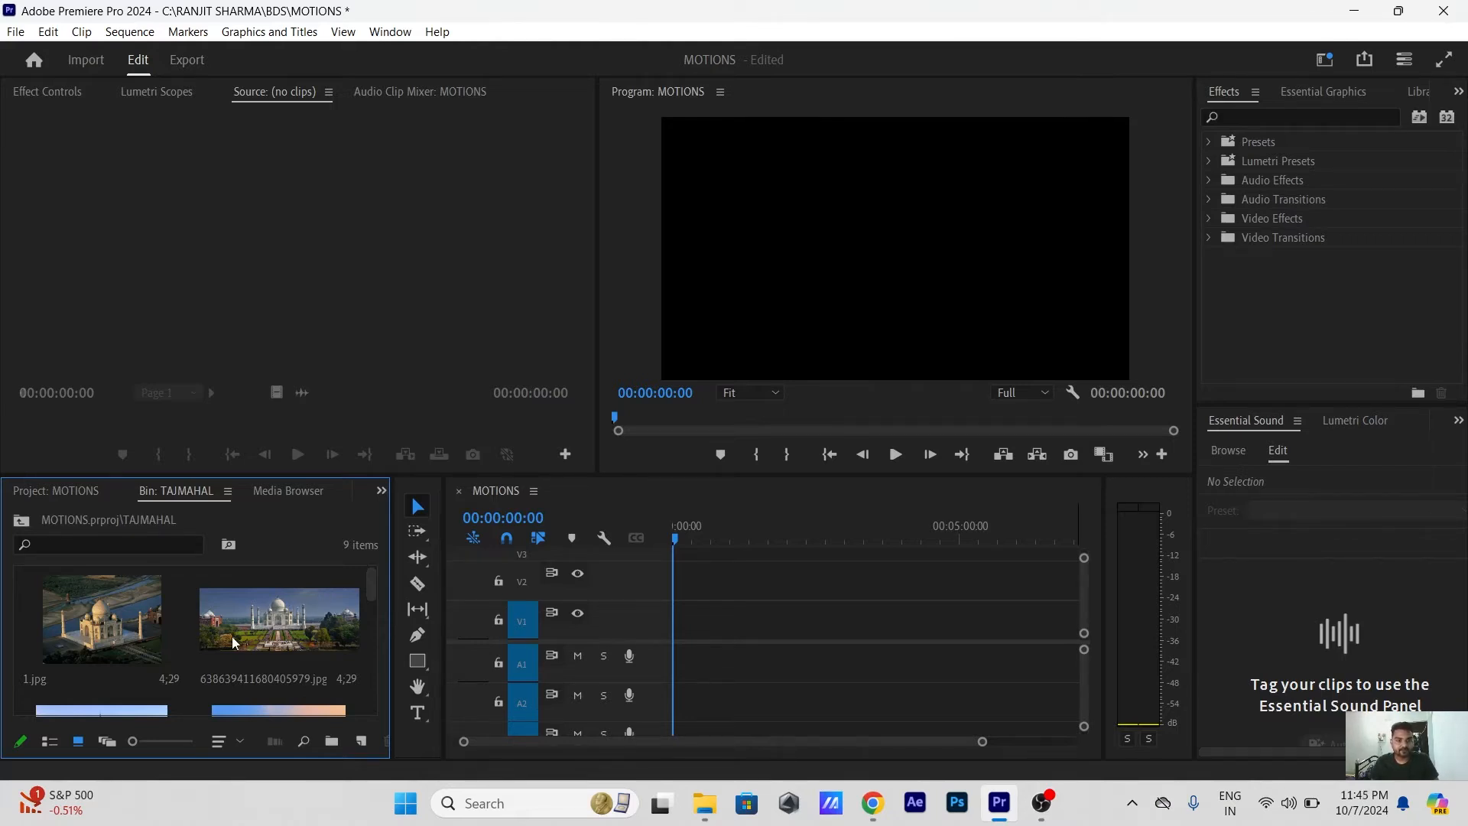
drag(493, 475, 492, 431)
click(278, 581)
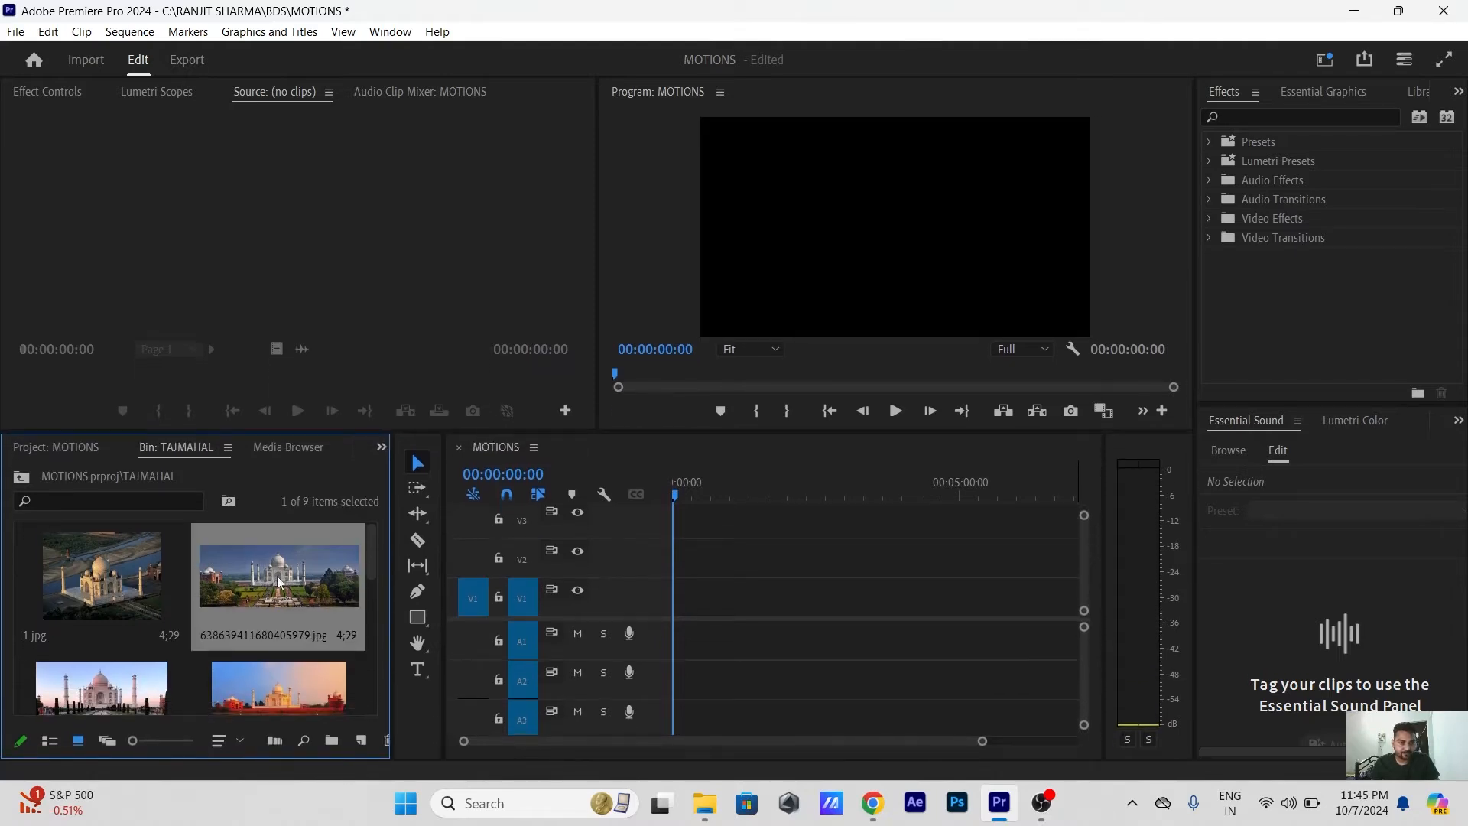
Place 1.jpg at the start of track V1 and delete that clip from the timeline
click(97, 582)
drag(121, 591, 698, 584)
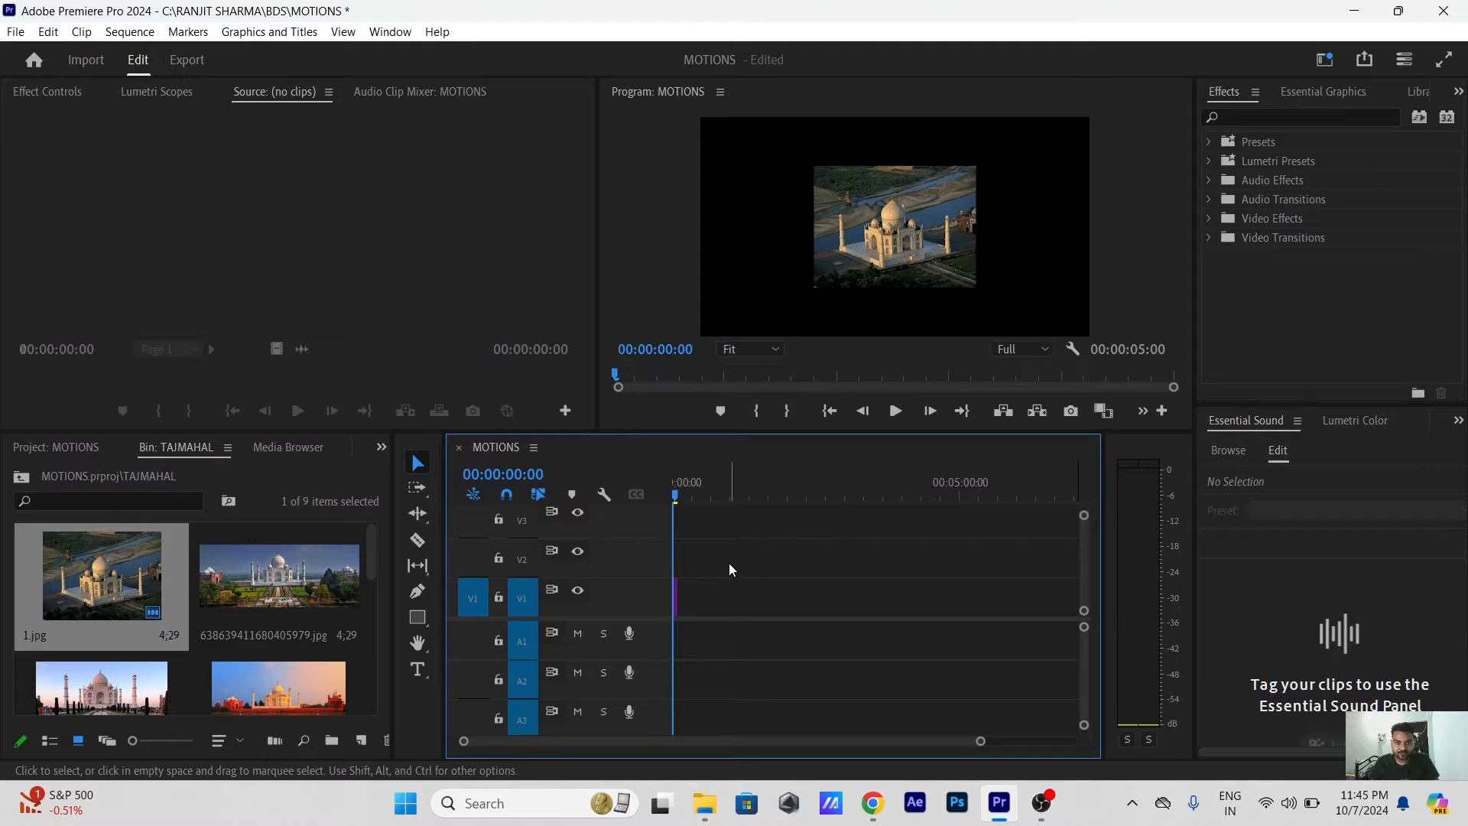
drag(781, 571, 637, 597)
scroll(637, 597, down, 1)
key(Delete)
Select all nine images in the TAJMAHAL bin and place them in a row at the start of track V1
click(65, 572)
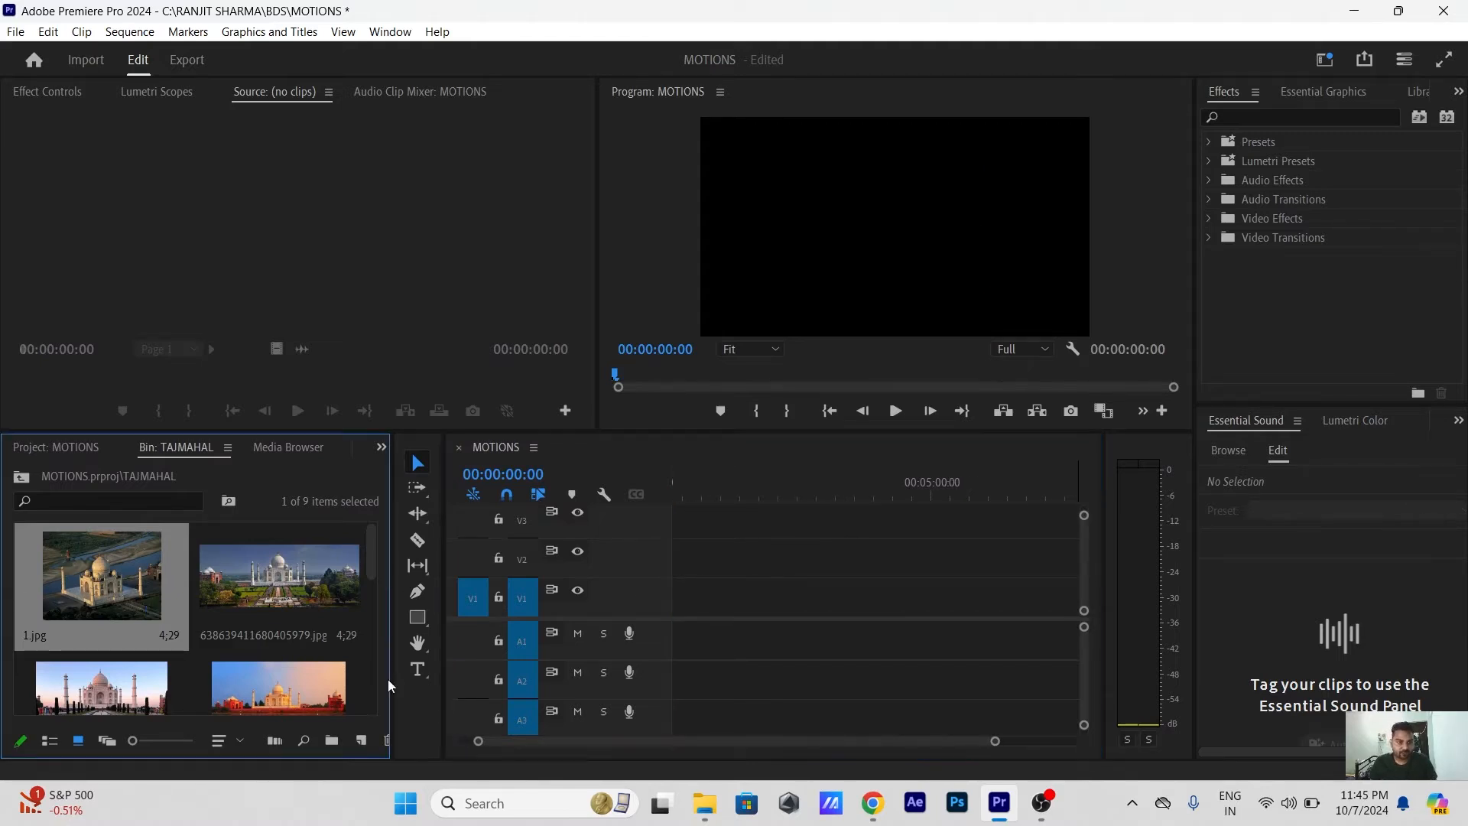
scroll(371, 567, down, 3)
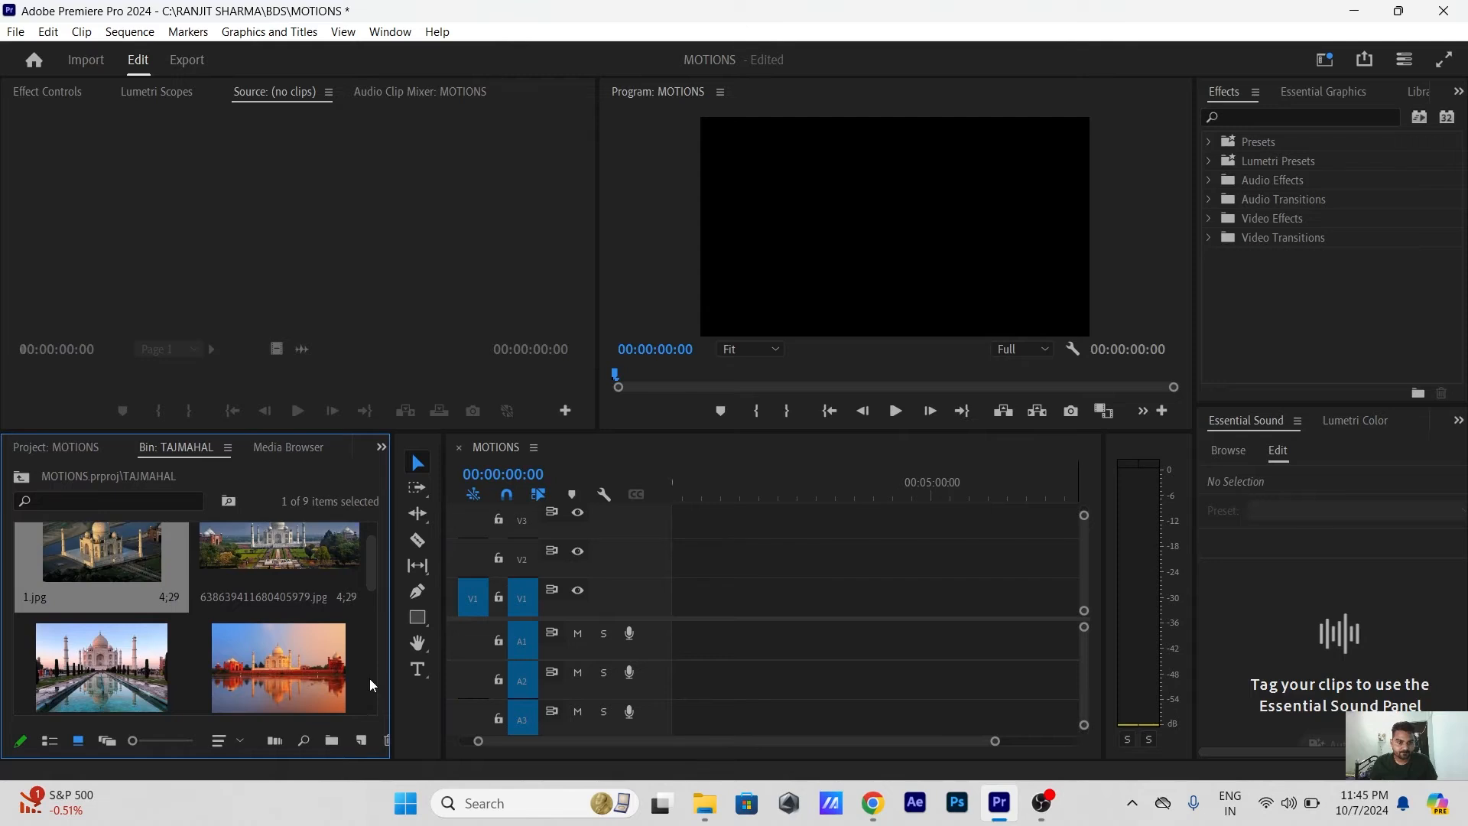
scroll(372, 588, down, 10)
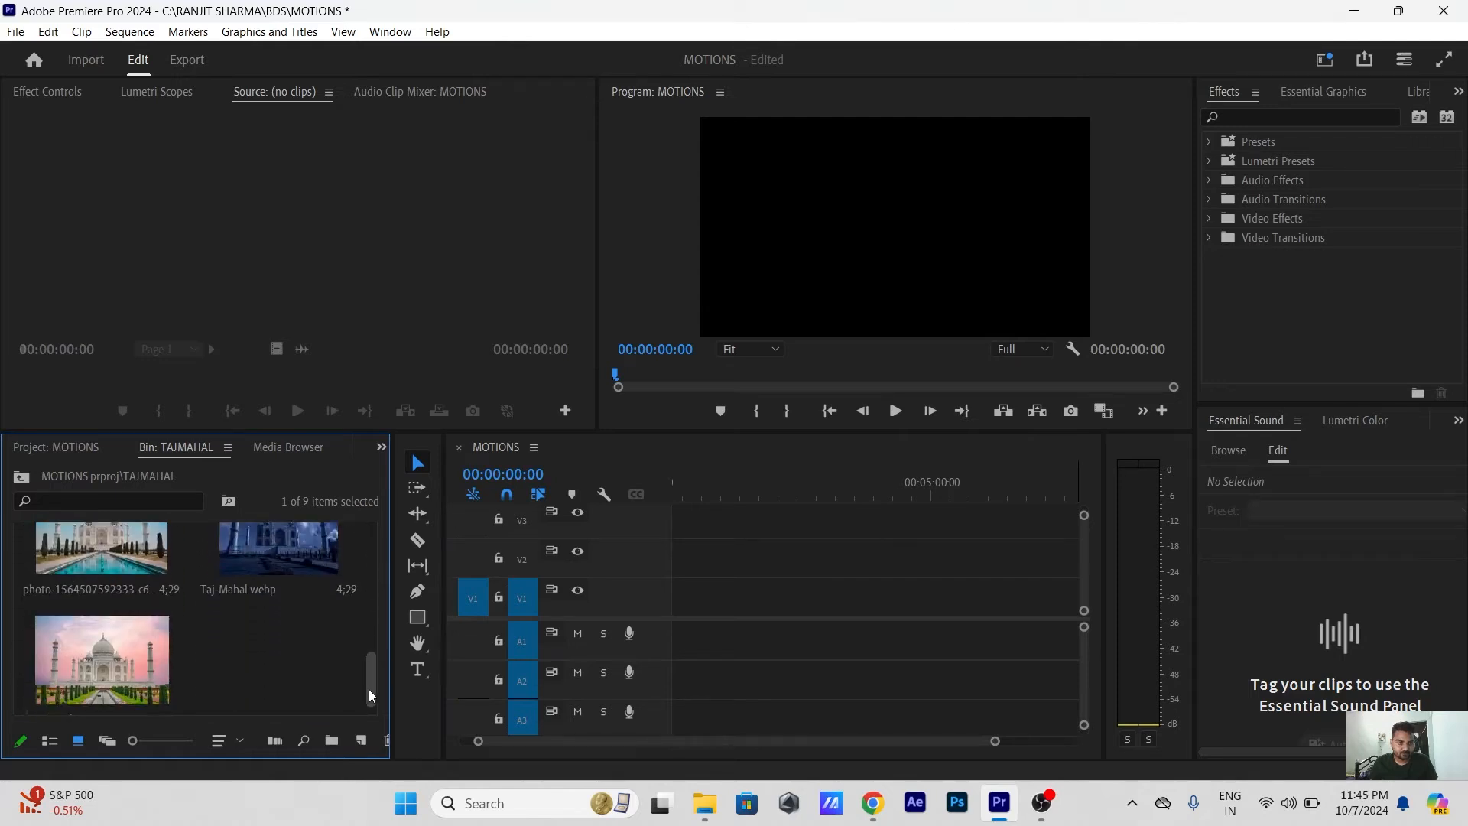
scroll(302, 658, up, 6)
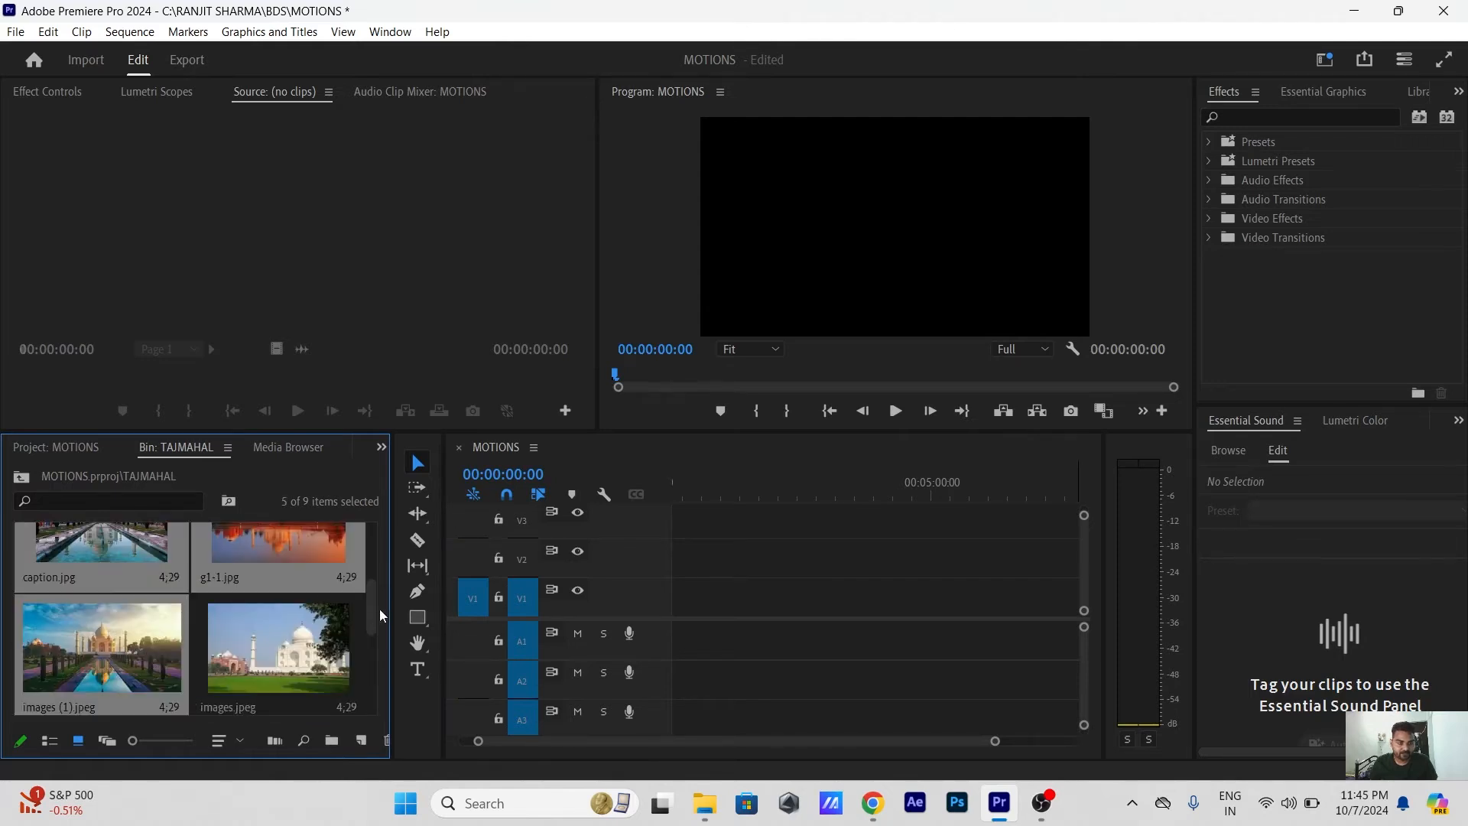
scroll(269, 637, up, 2)
key(ctrl+a)
drag(138, 589, 678, 600)
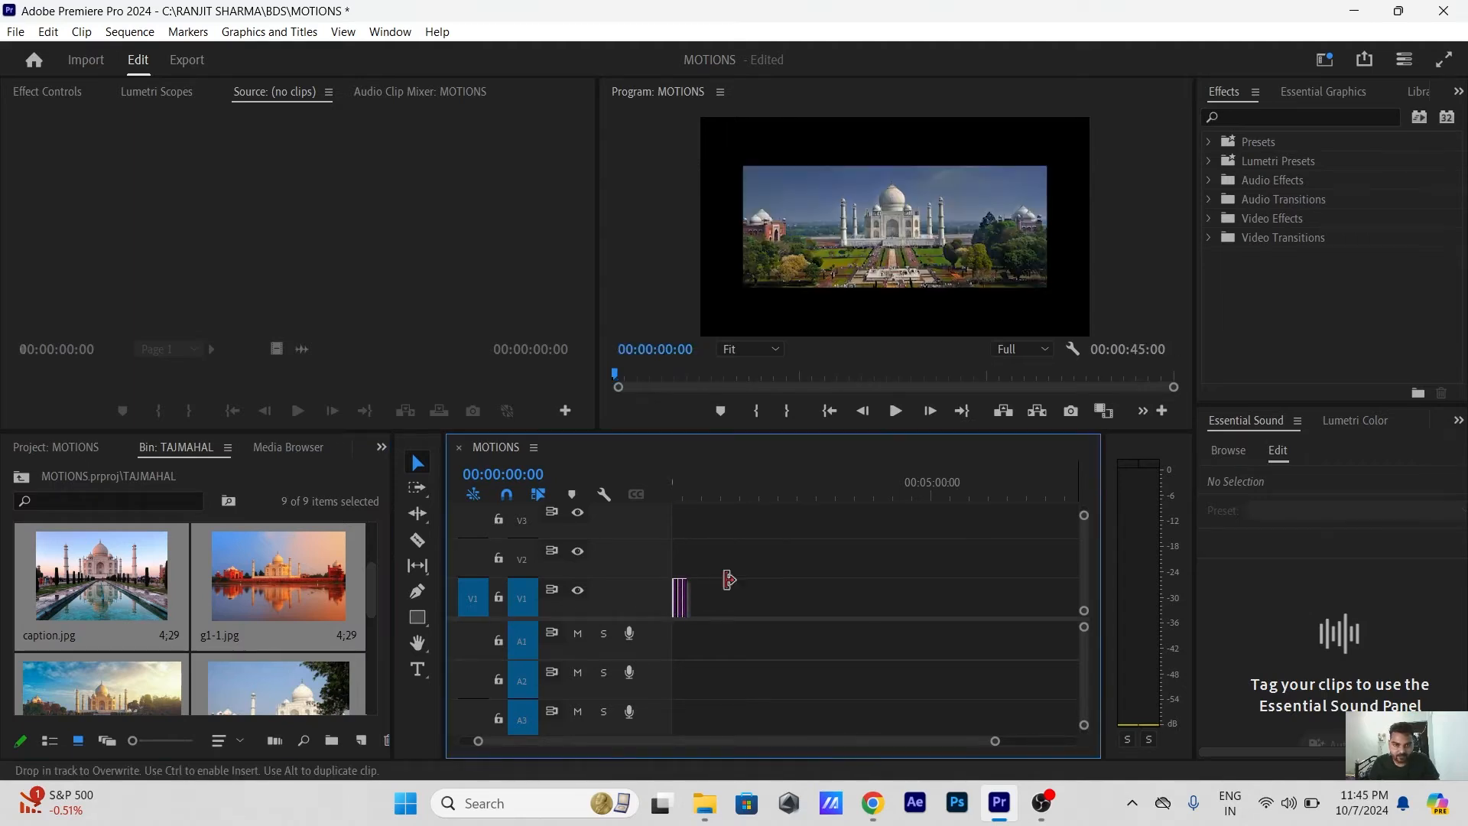
Scrub the playhead to 00:00:15:00 and back to the sequence start, checking the images at different timeline zoom levels
scroll(692, 492, up, 1)
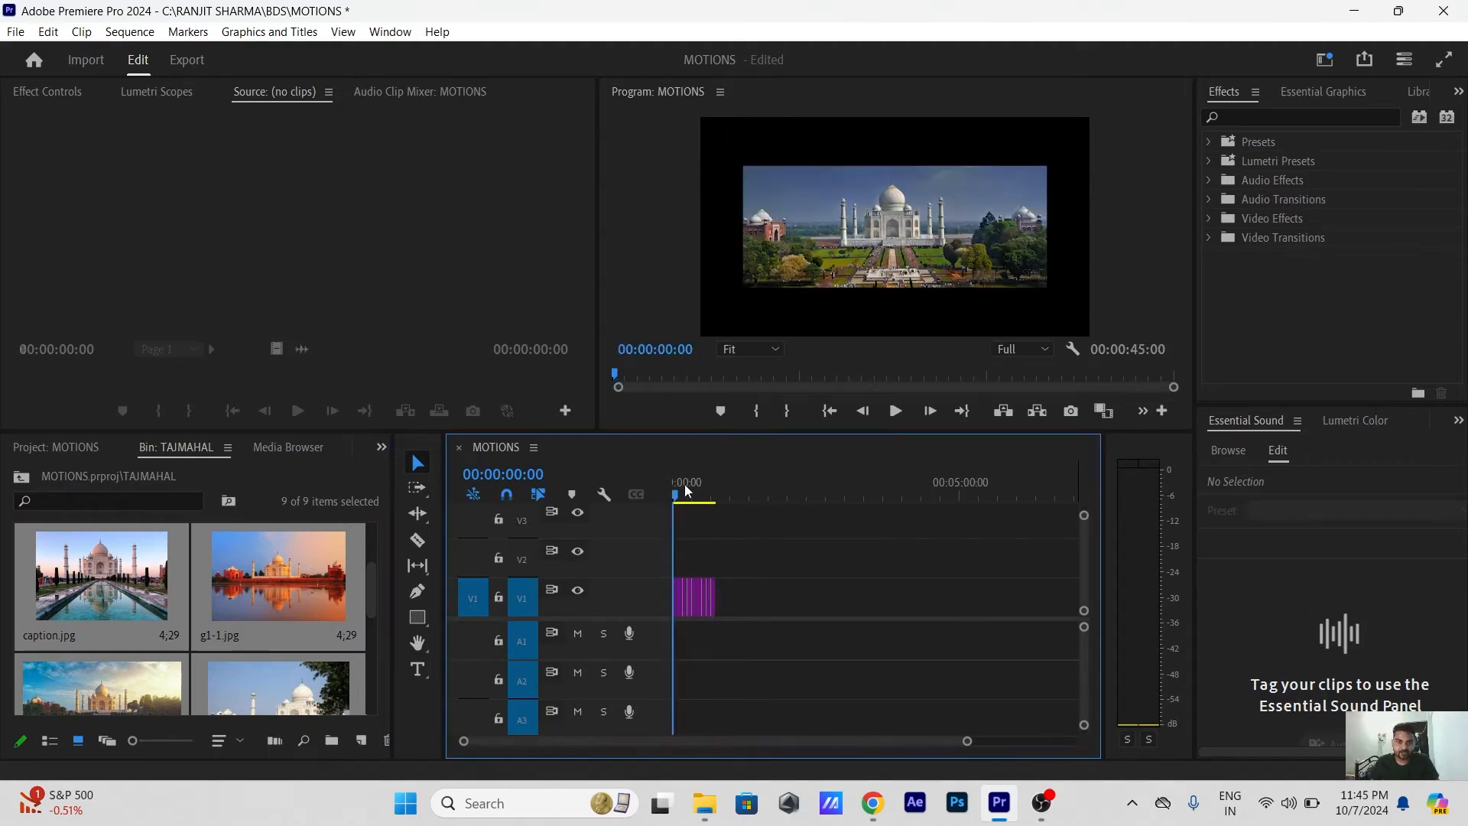
drag(696, 496, 734, 501)
key(=)
key(=)
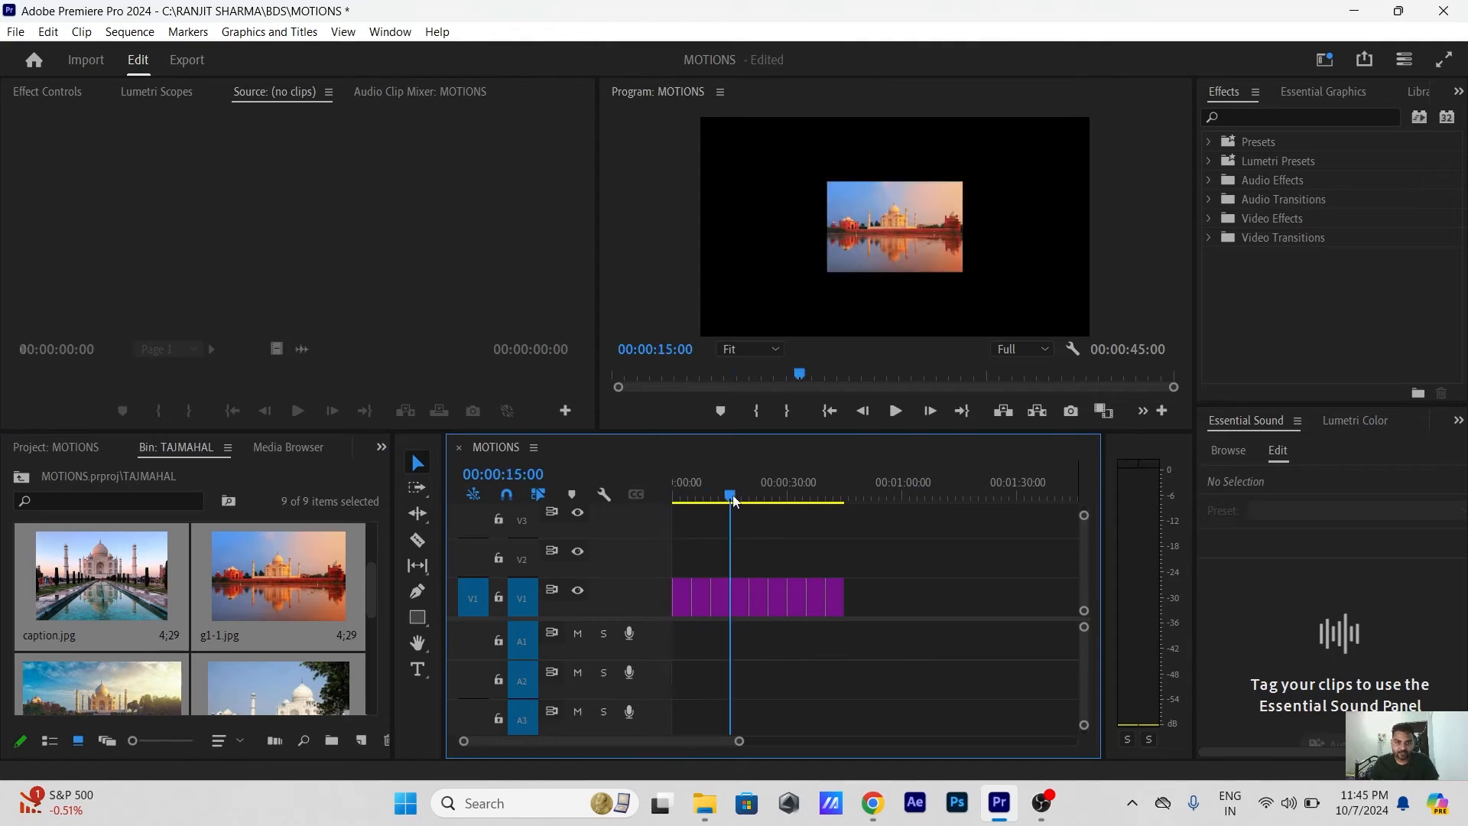
key(minus)
key(minus)
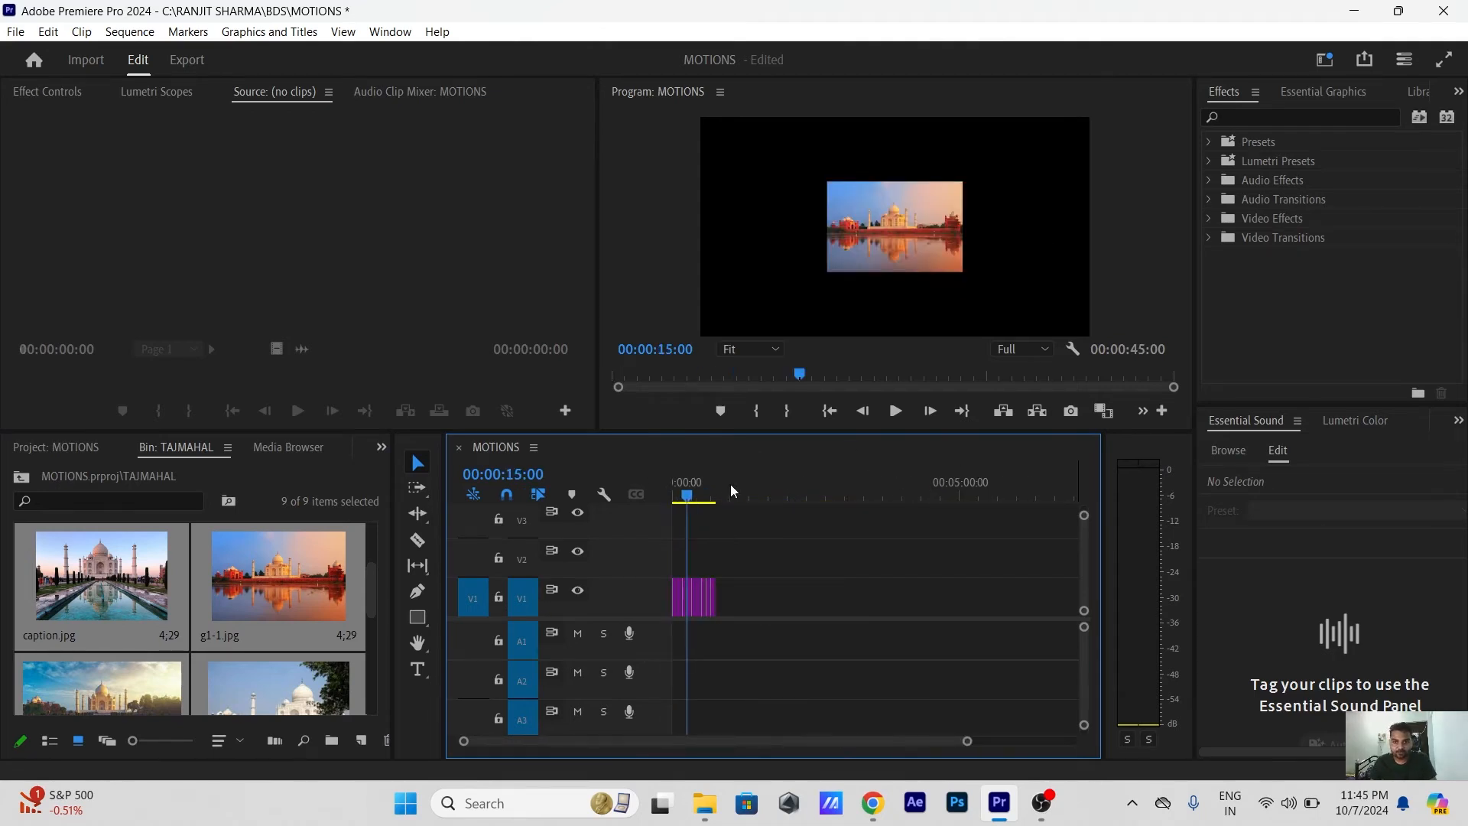
drag(714, 496, 673, 493)
key(=)
key(=)
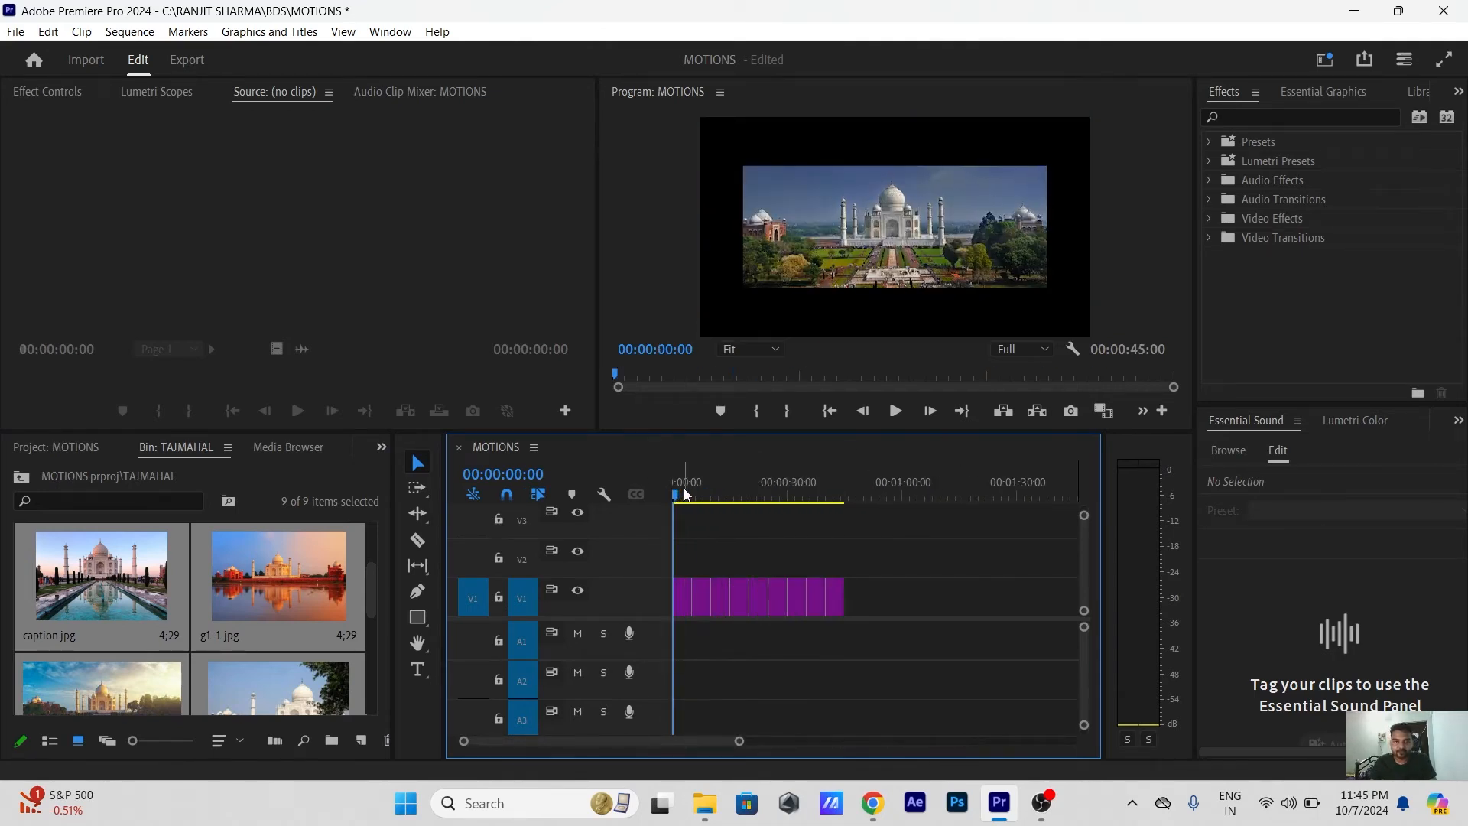
Examine the row of image clips on V1 by zooming and scrolling along the MOTIONS timeline
scroll(685, 496, right, 2)
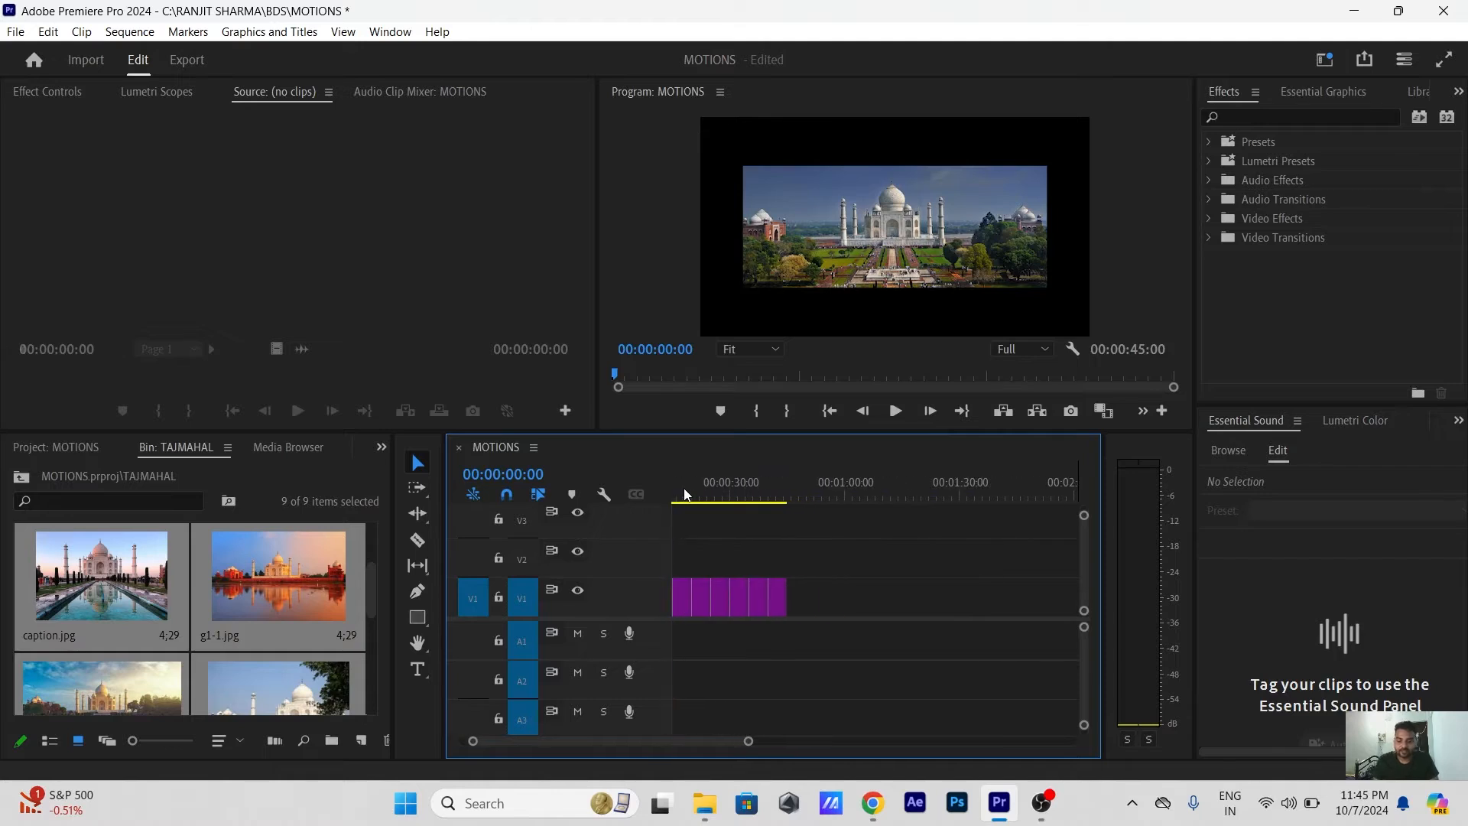
key(=)
key(minus)
key(=)
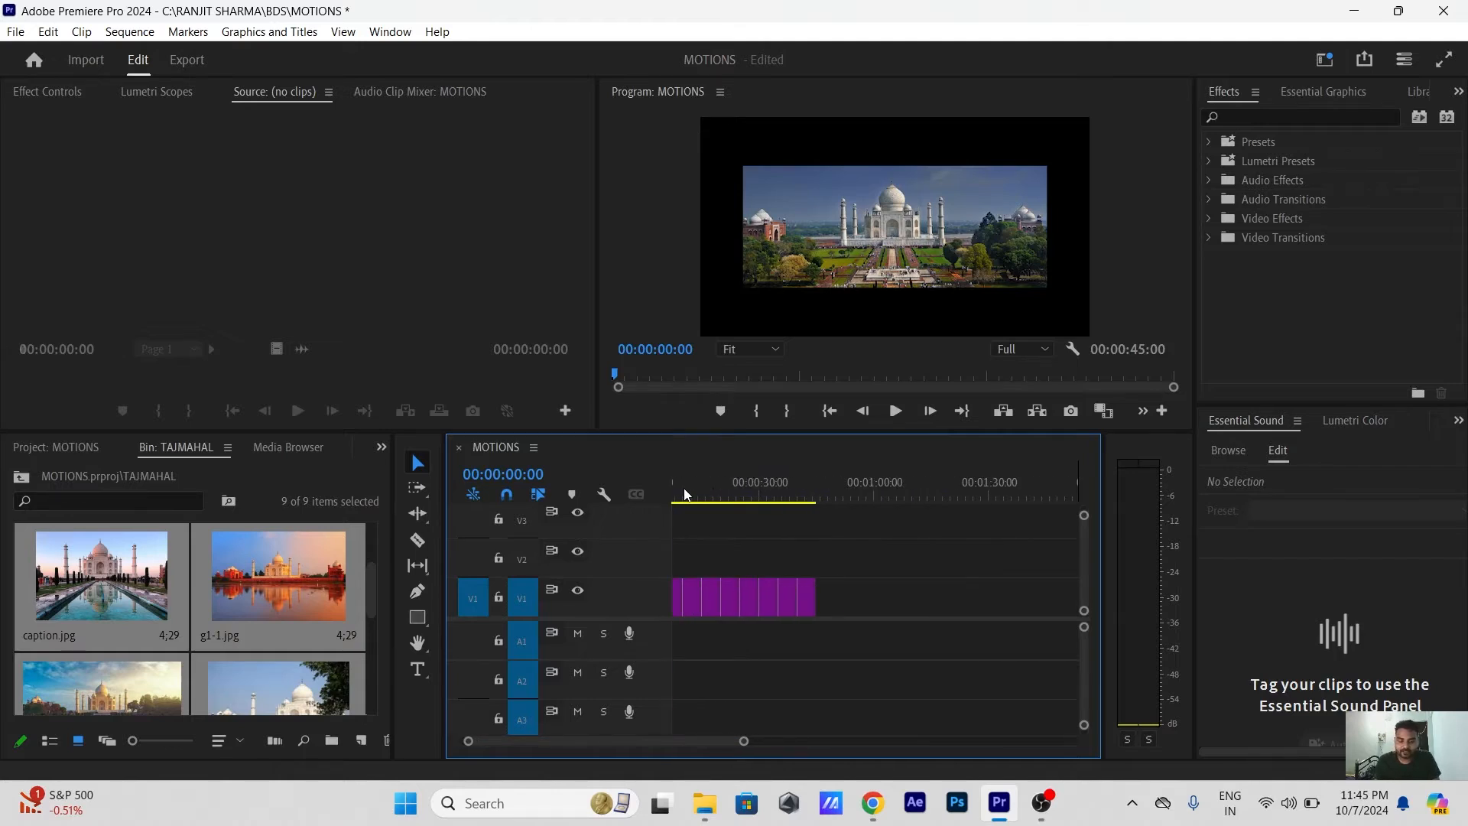
key(minus)
key(=)
key(minus)
key(=)
key(minus)
key(minus)
scroll(683, 489, down, 3)
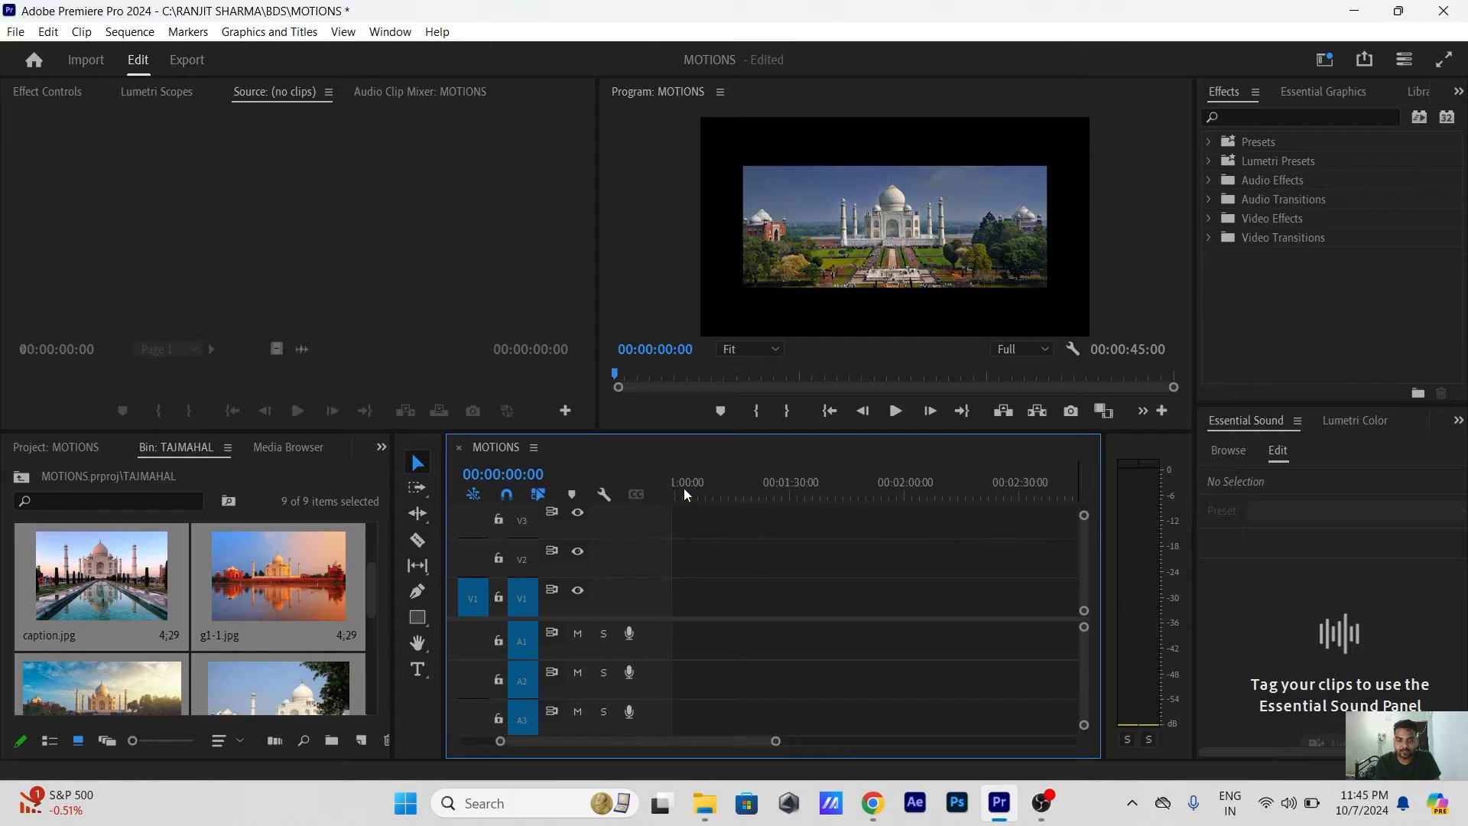
scroll(788, 567, up, 1)
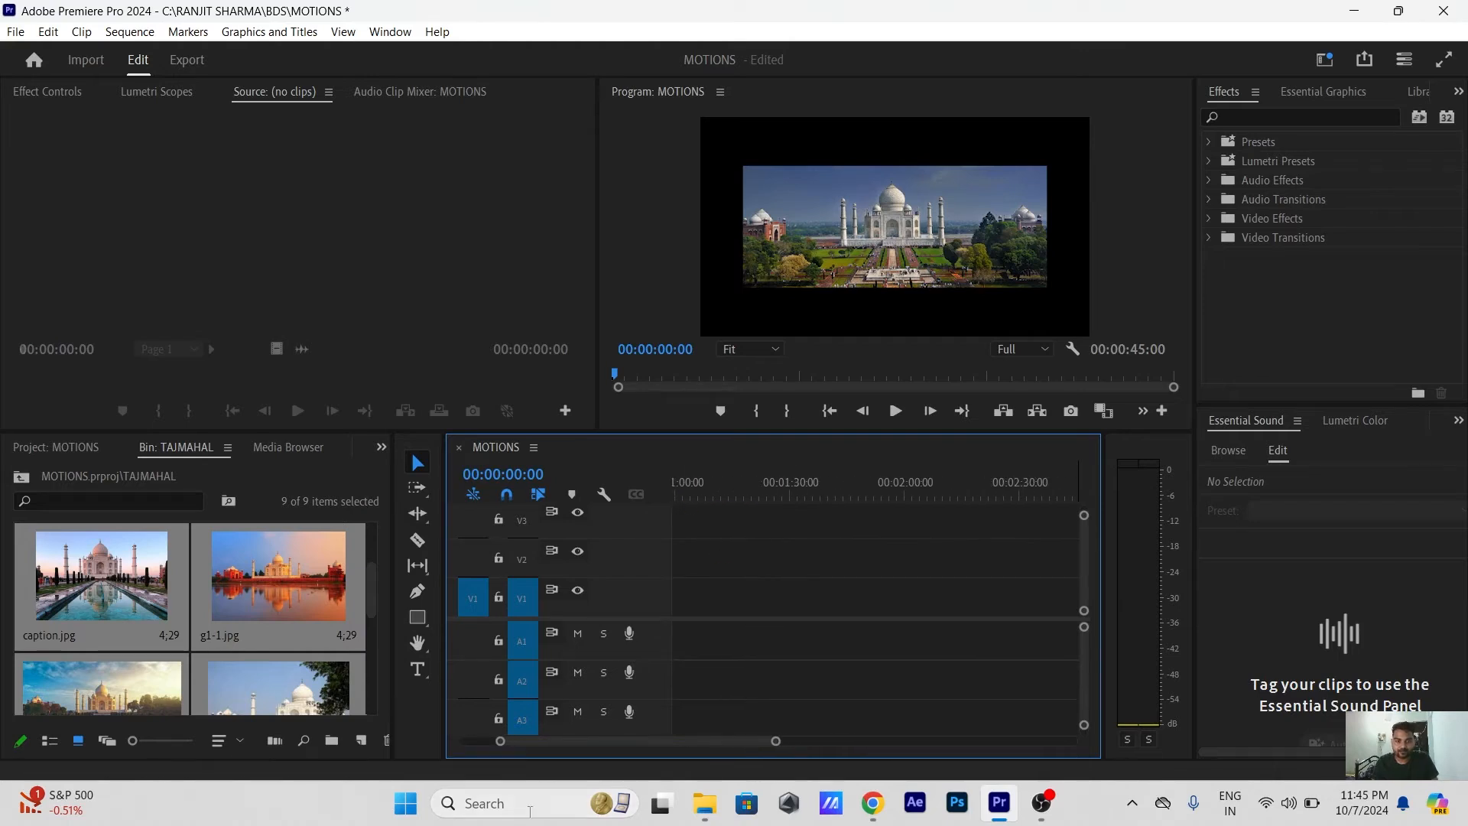
scroll(504, 747, up, 1)
scroll(504, 747, up, 4)
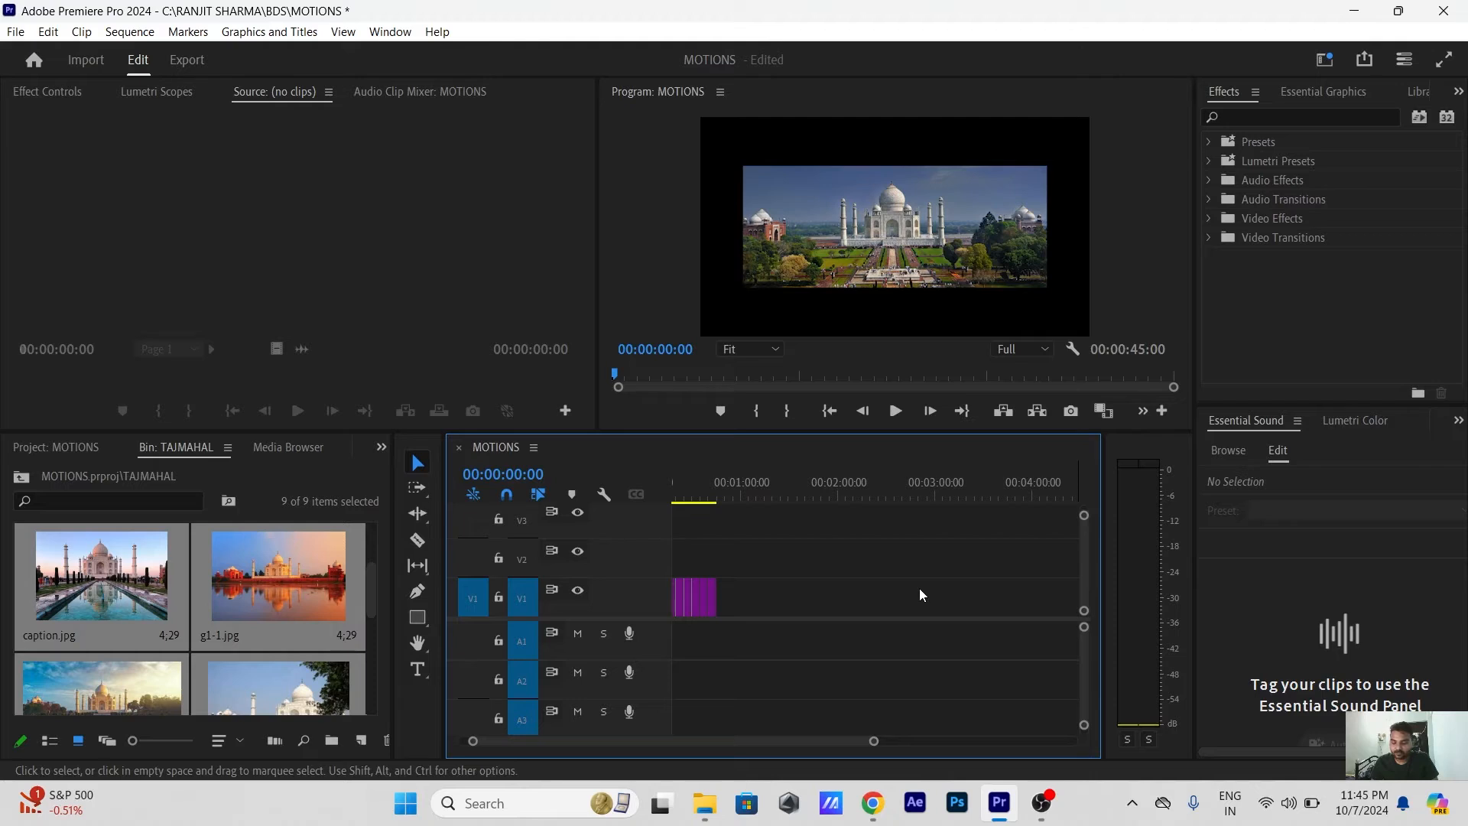
scroll(884, 568, up, 1)
Set the playhead to the sequence start, zoom the timeline until the clip thumbnails show, and save the project
drag(715, 496, 672, 496)
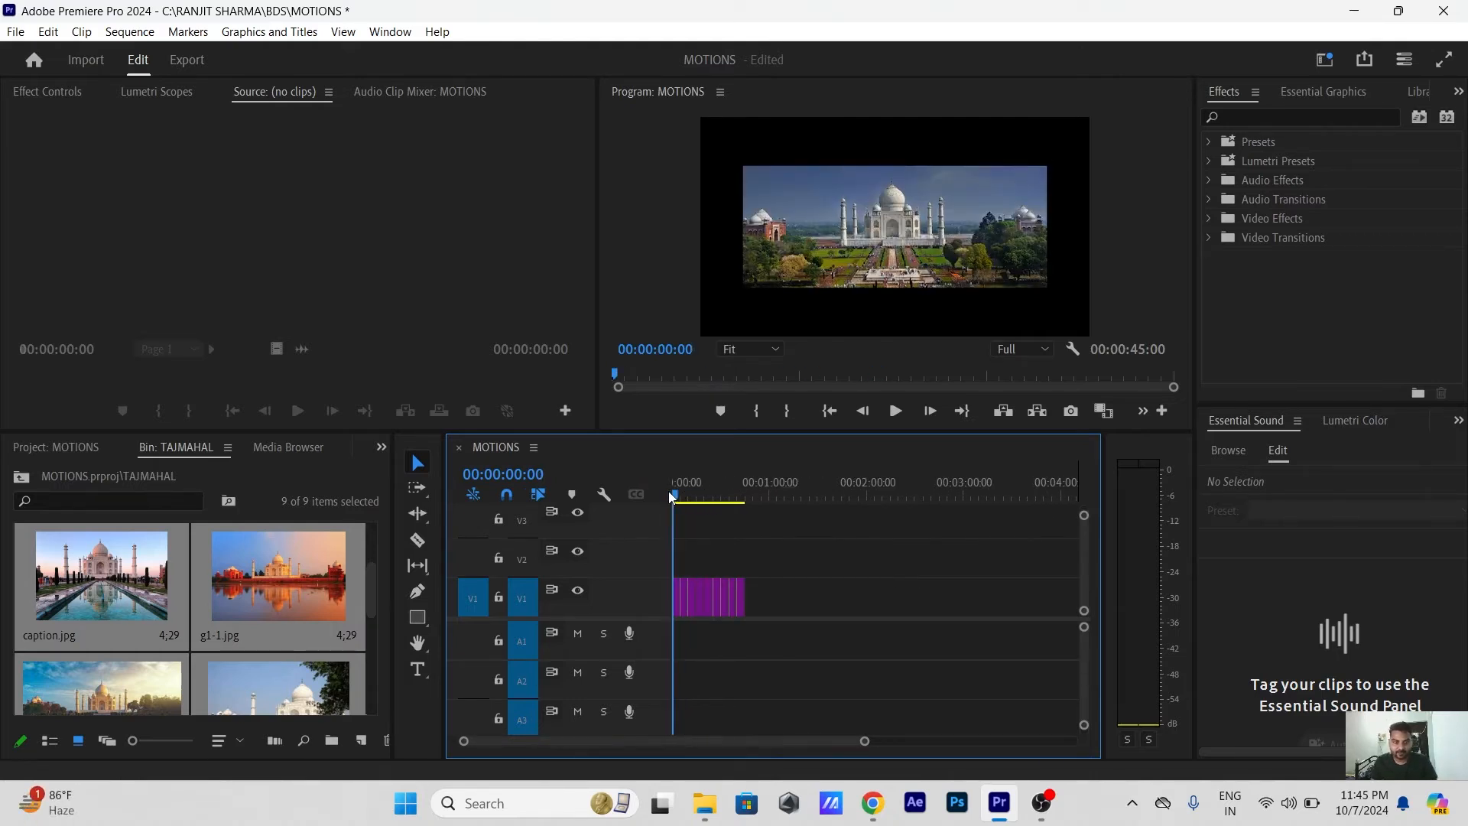
key(=)
key(=)
key(=)
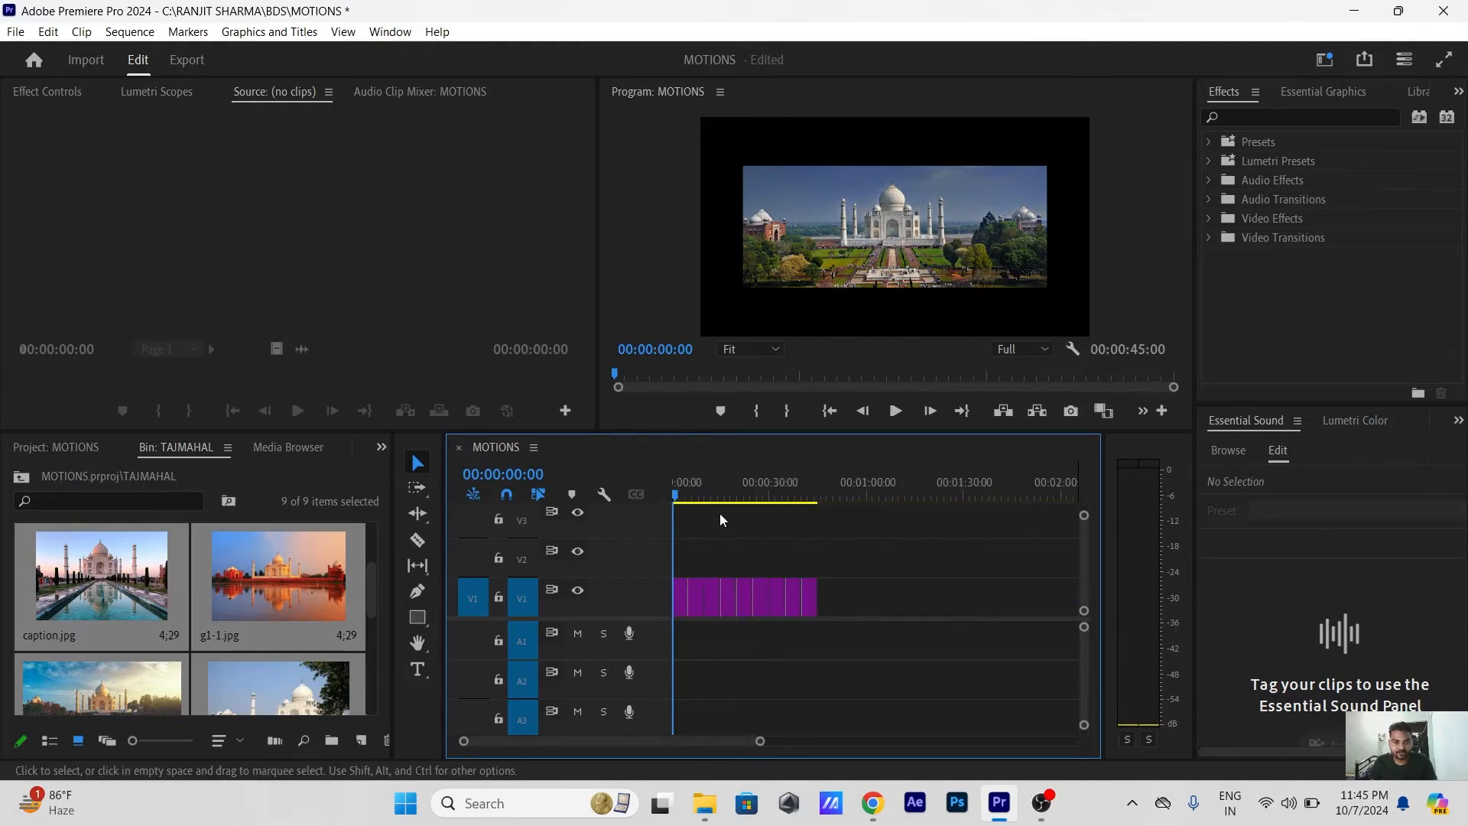
key(-)
key(-)
drag(759, 744, 997, 720)
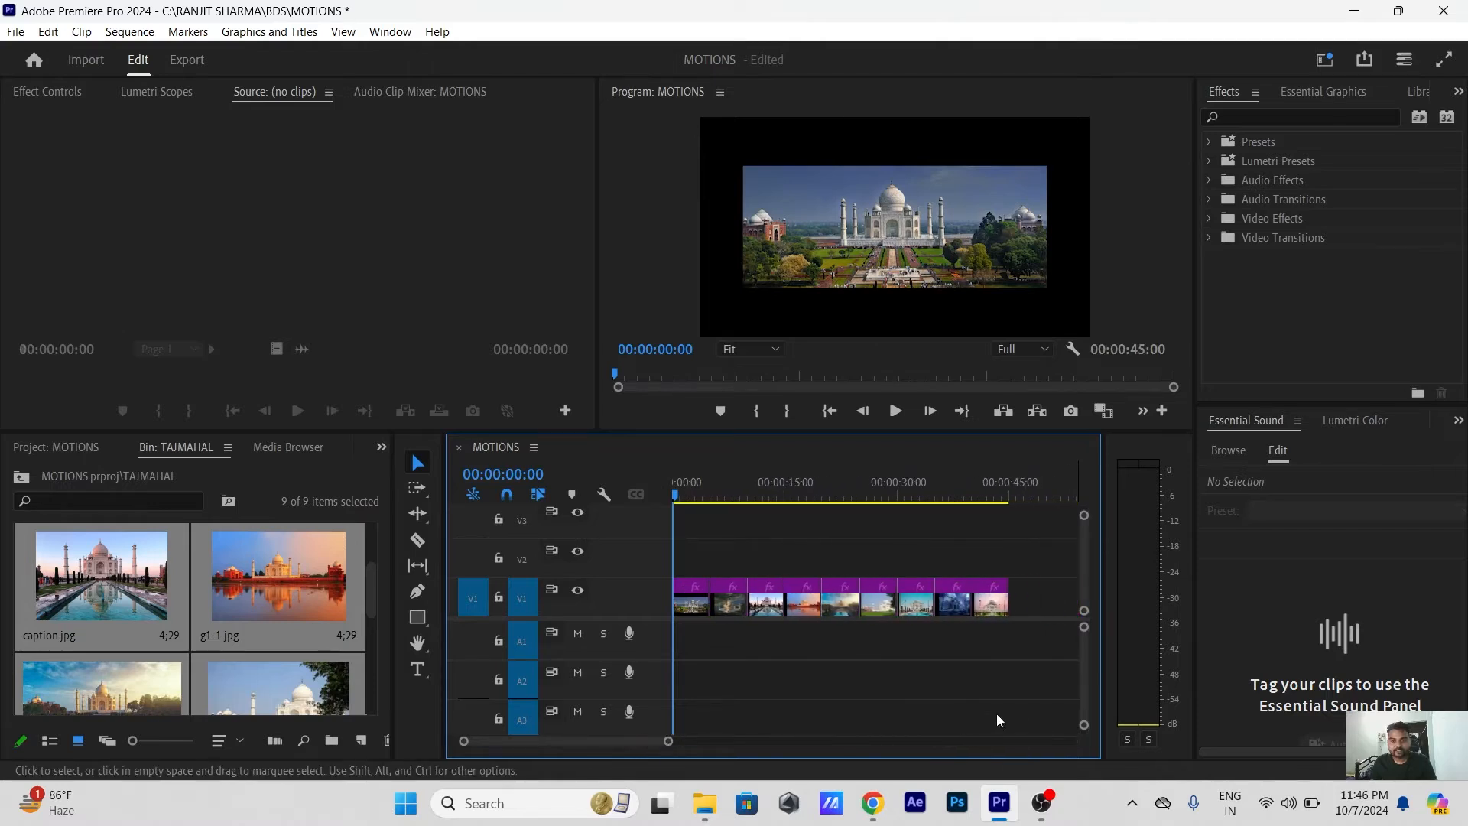
key(ctrl+s)
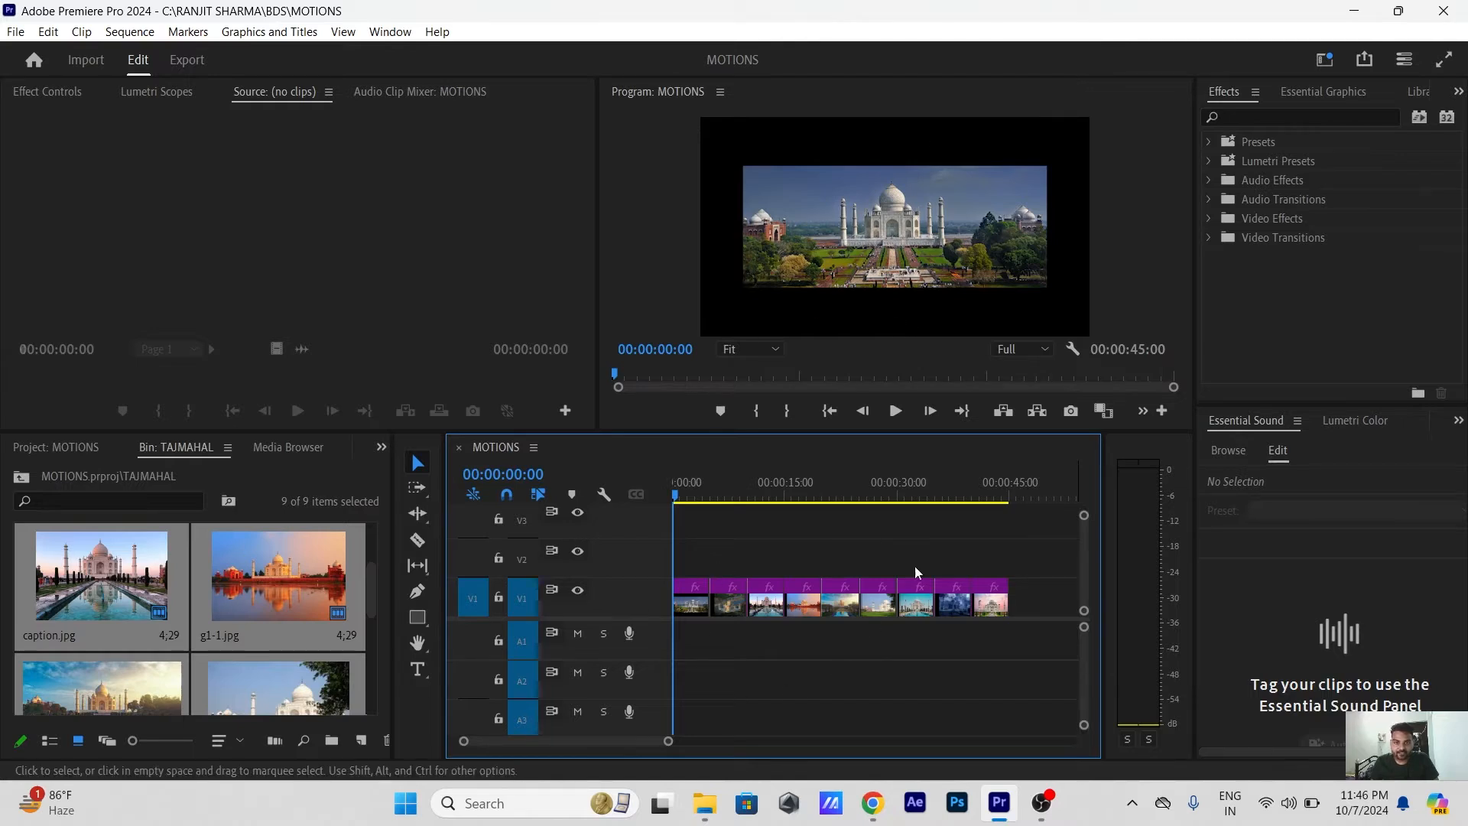
Try Set to Frame Size on the first image clip on V1, and undo it
click(690, 609)
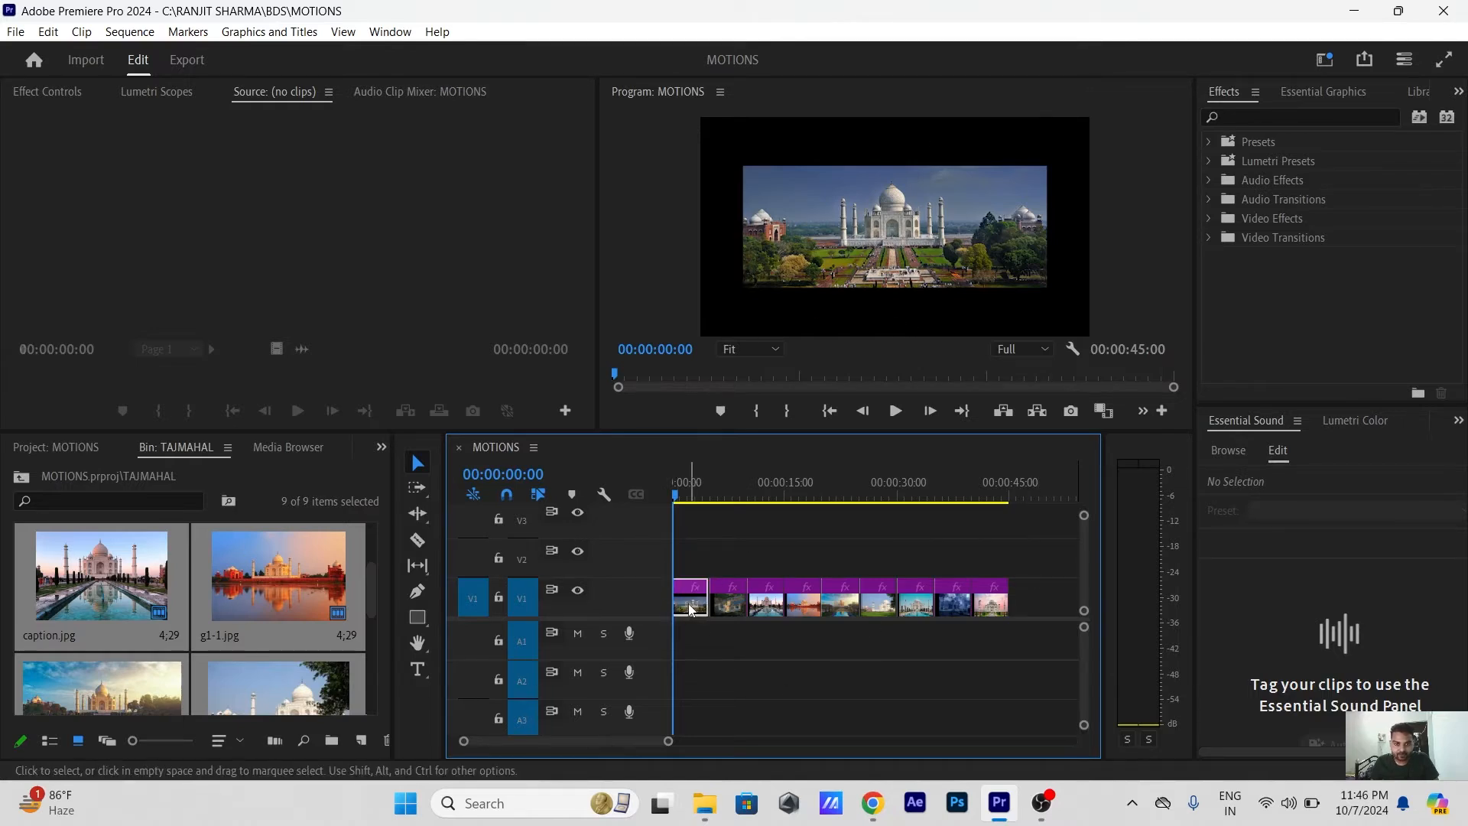
right_click(691, 610)
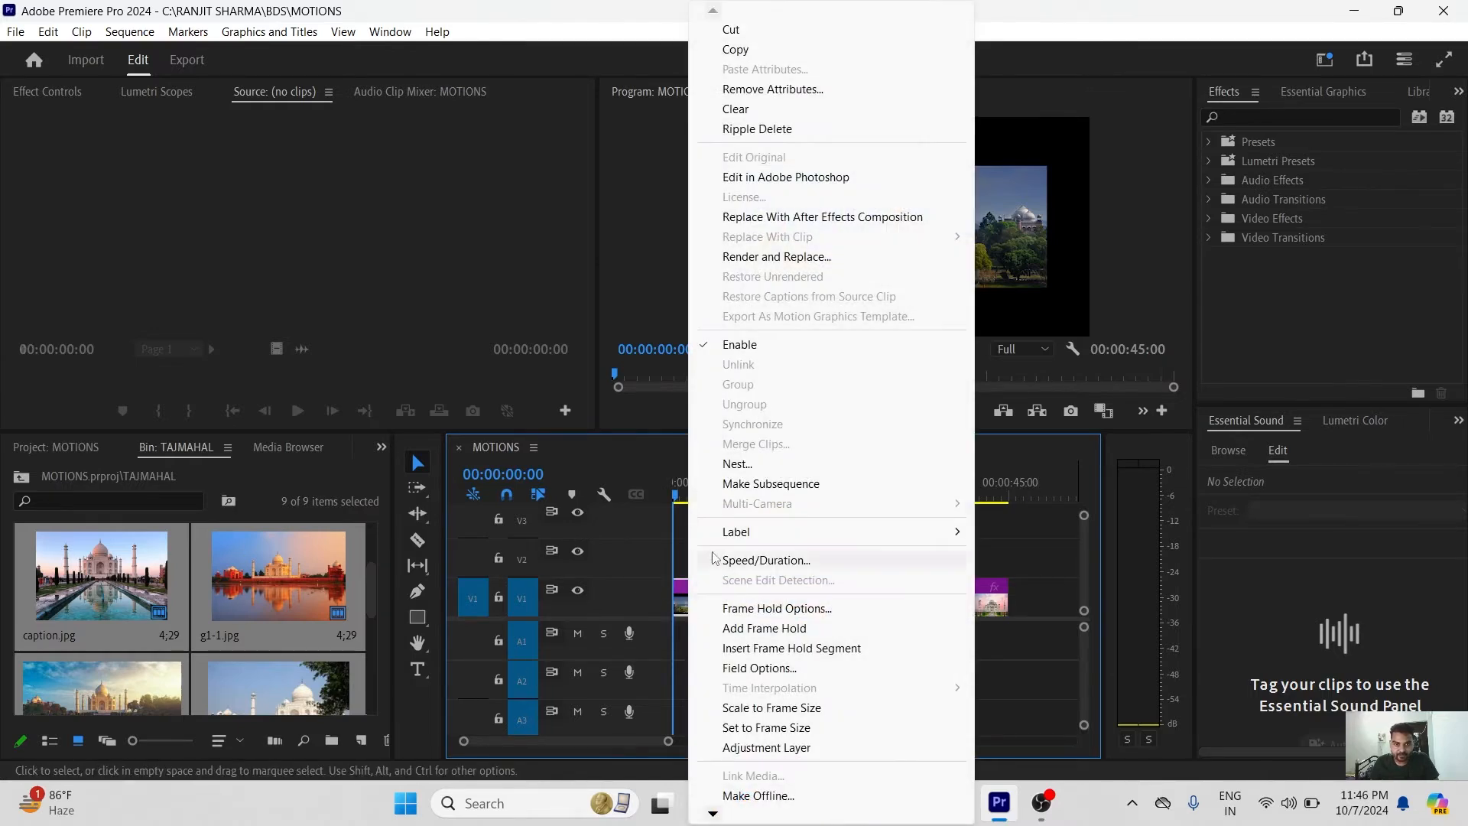
click(728, 728)
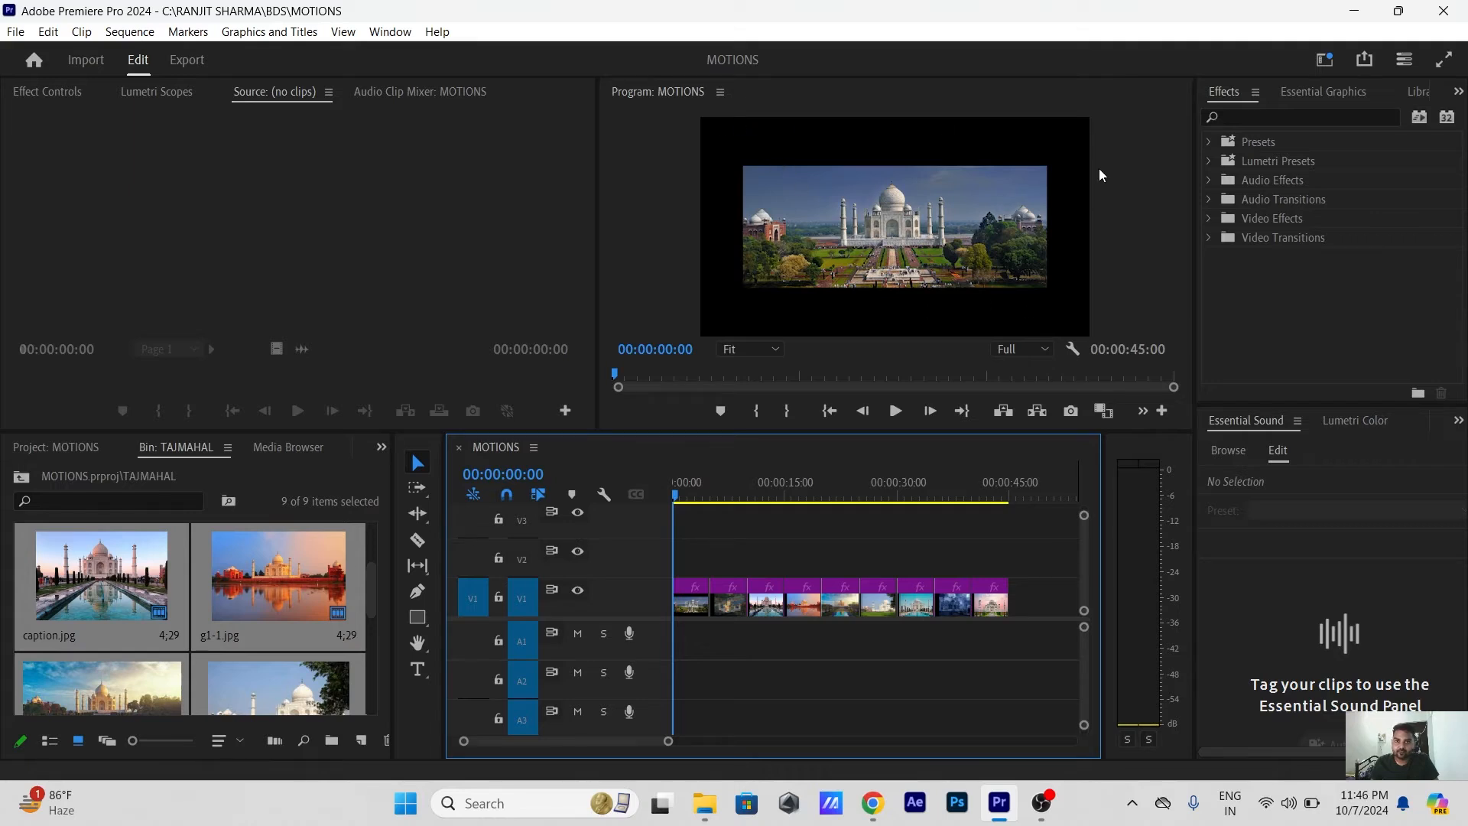
right_click(692, 607)
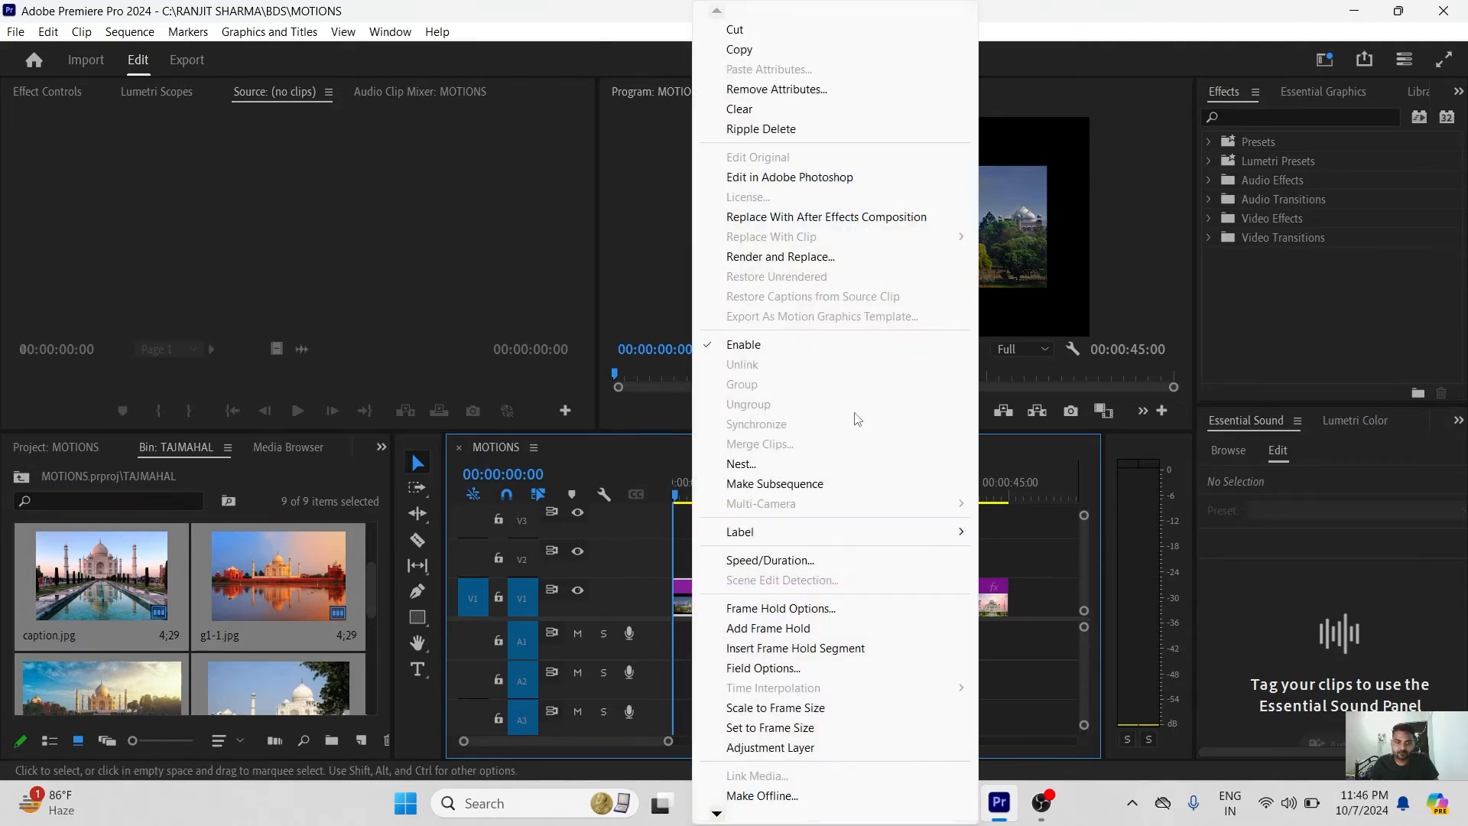
click(801, 729)
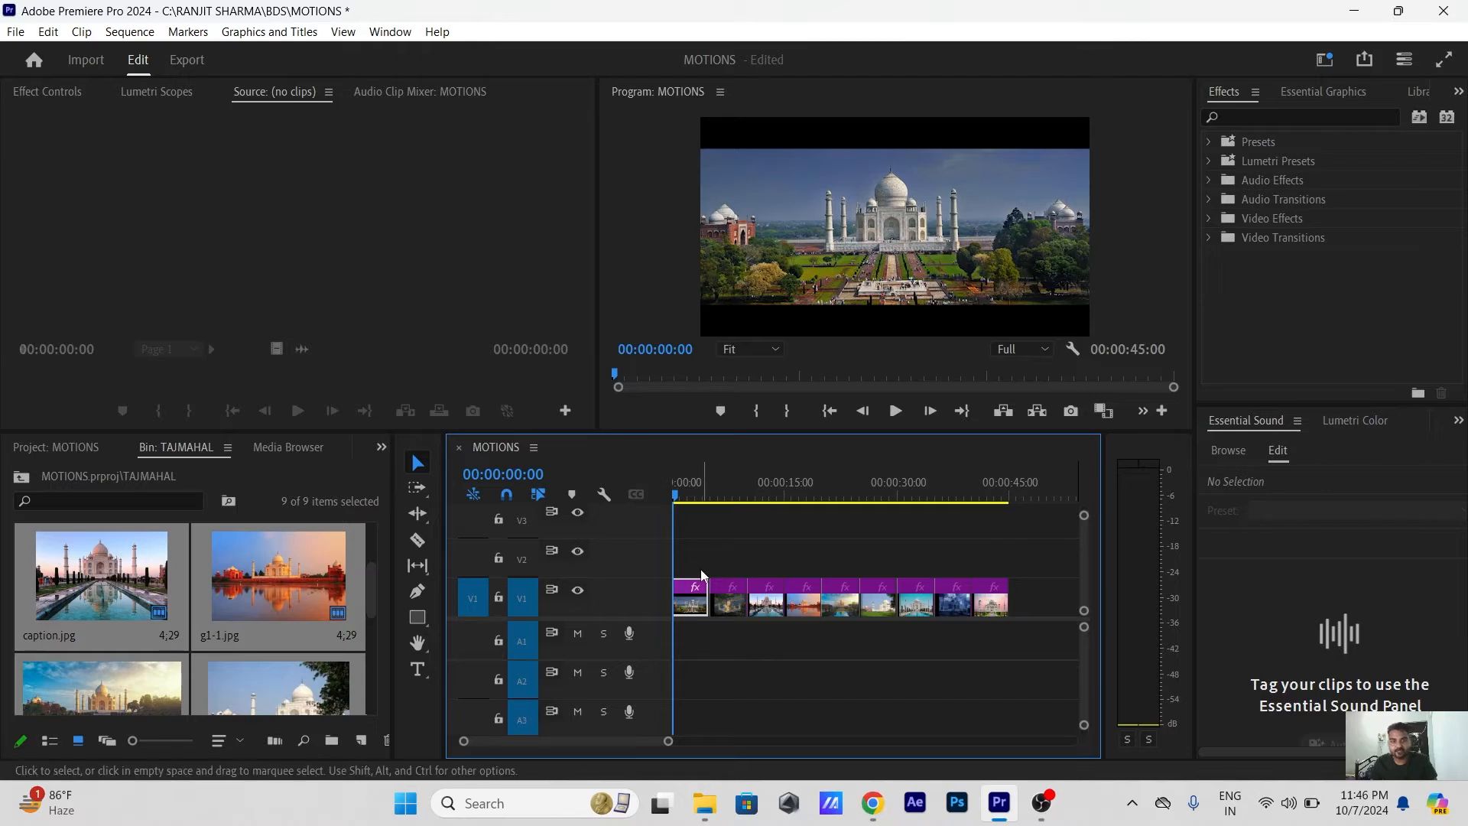
key(ctrl+z)
Apply Scale to Frame Size to the first image clip on V1 and clear the selection
right_click(689, 611)
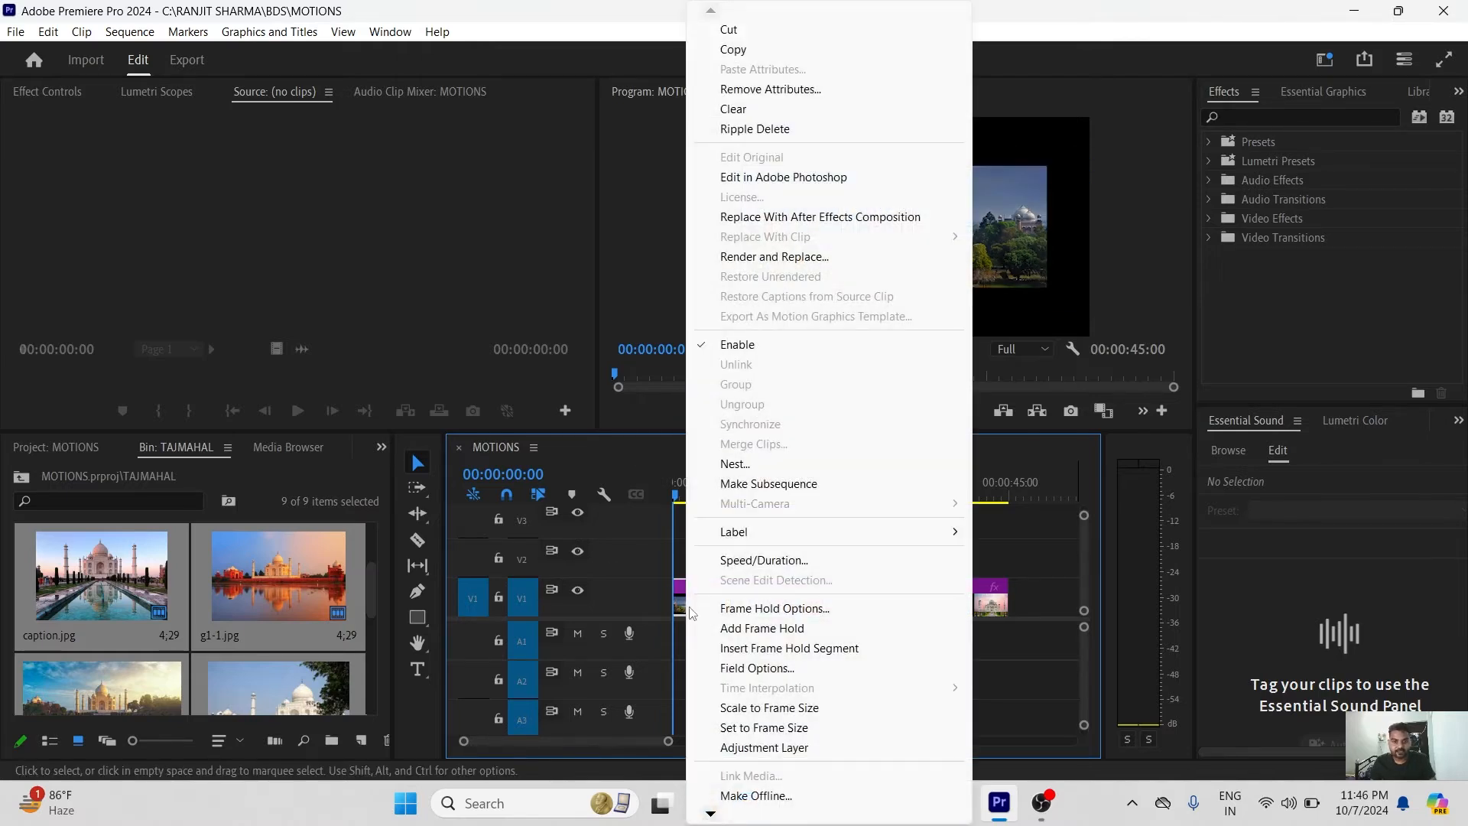
click(753, 708)
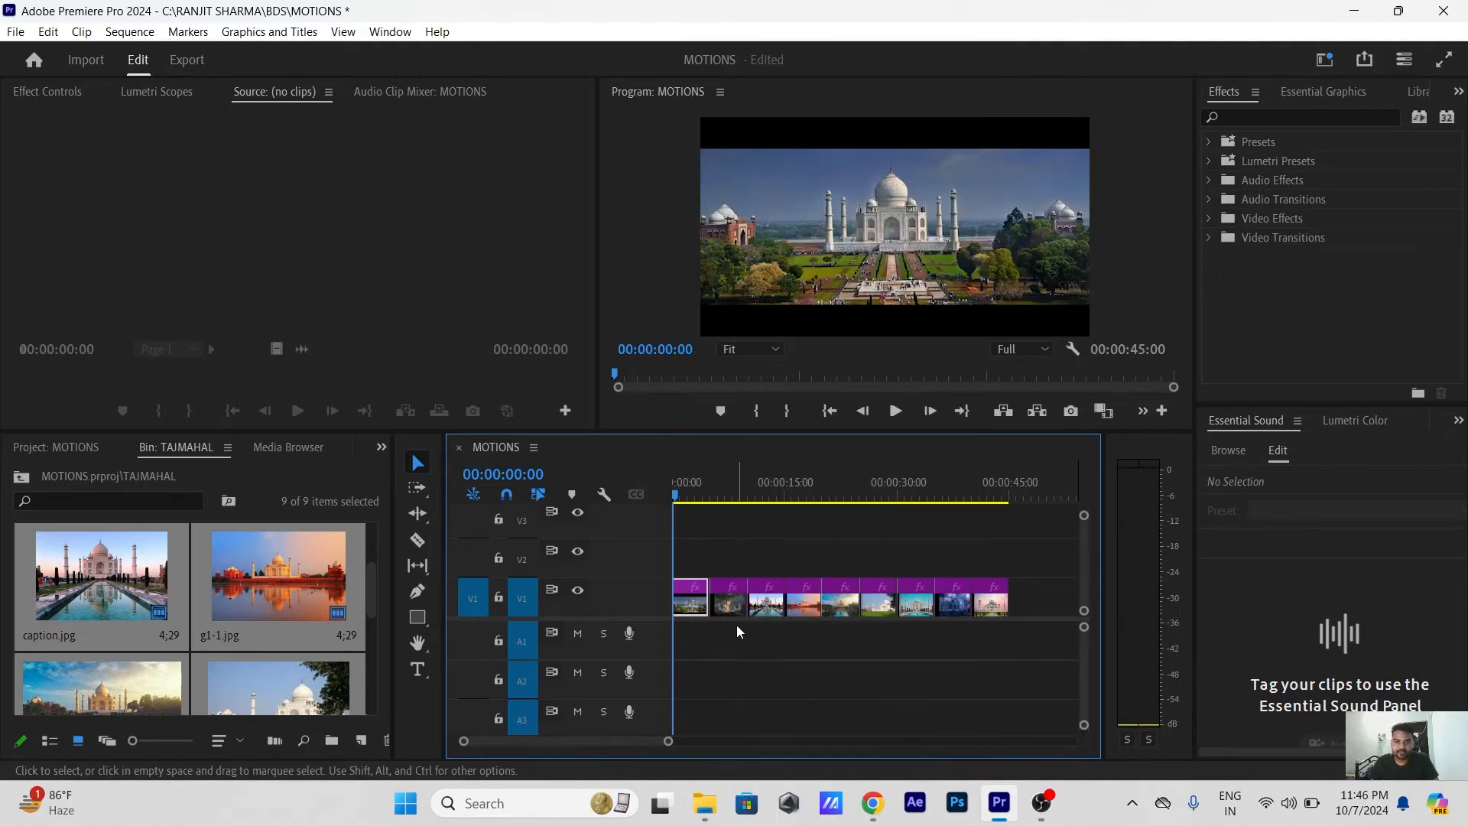
click(875, 565)
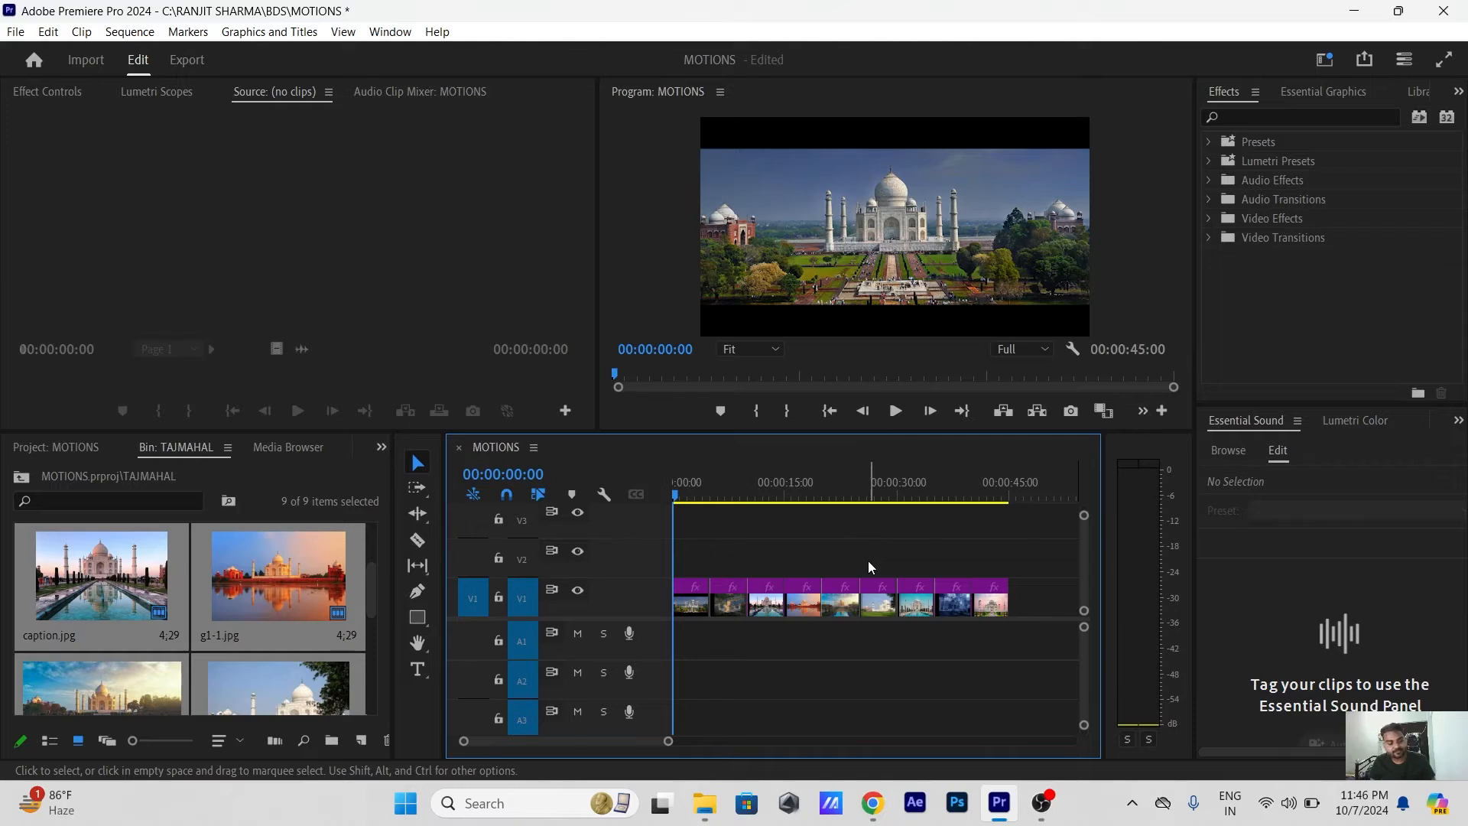
Select all nine image clips on V1 and apply Set to Frame Size to them
key(ctrl+a)
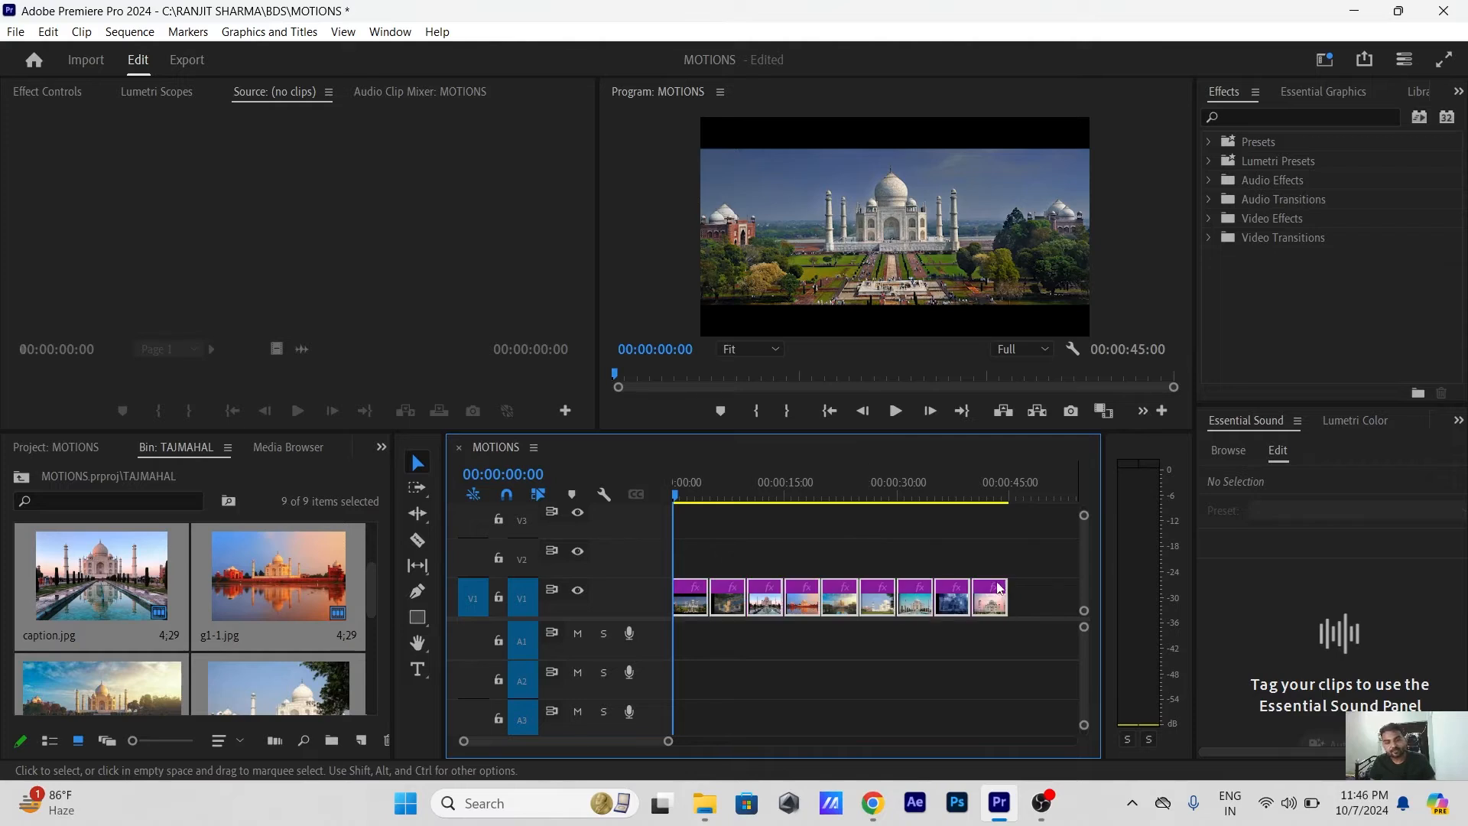
right_click(803, 616)
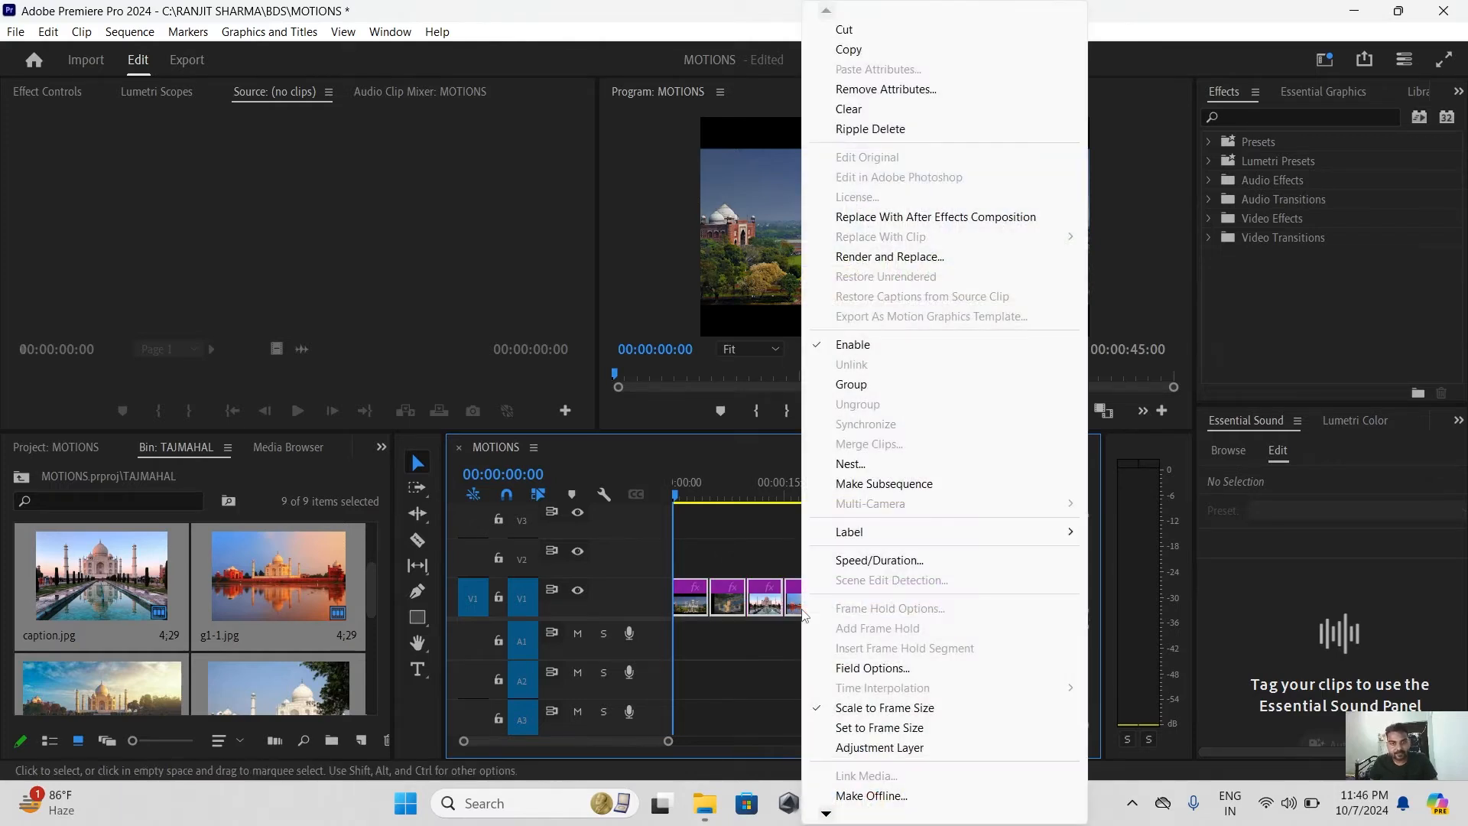
click(774, 476)
right_click(769, 609)
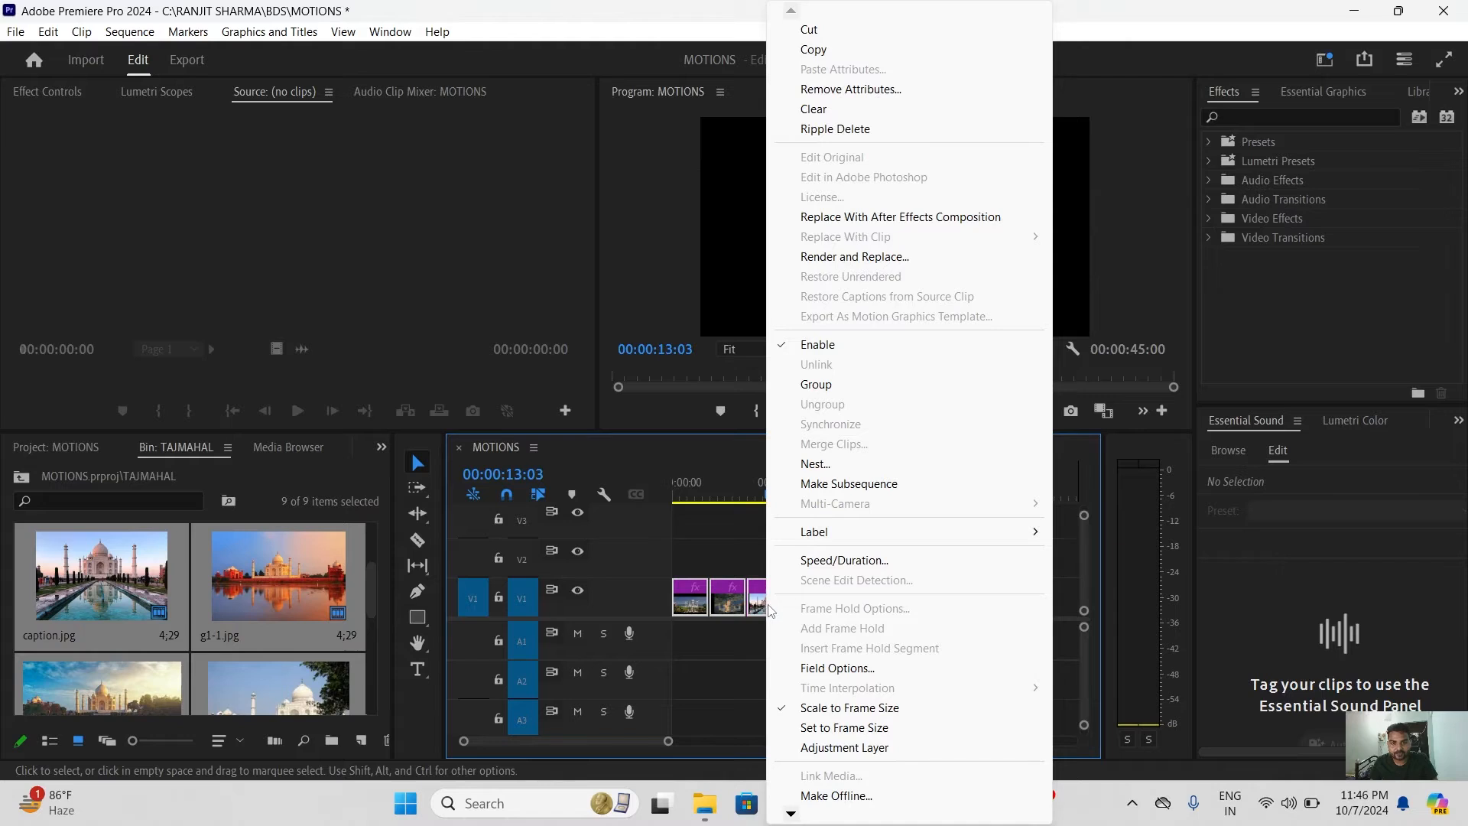
click(812, 726)
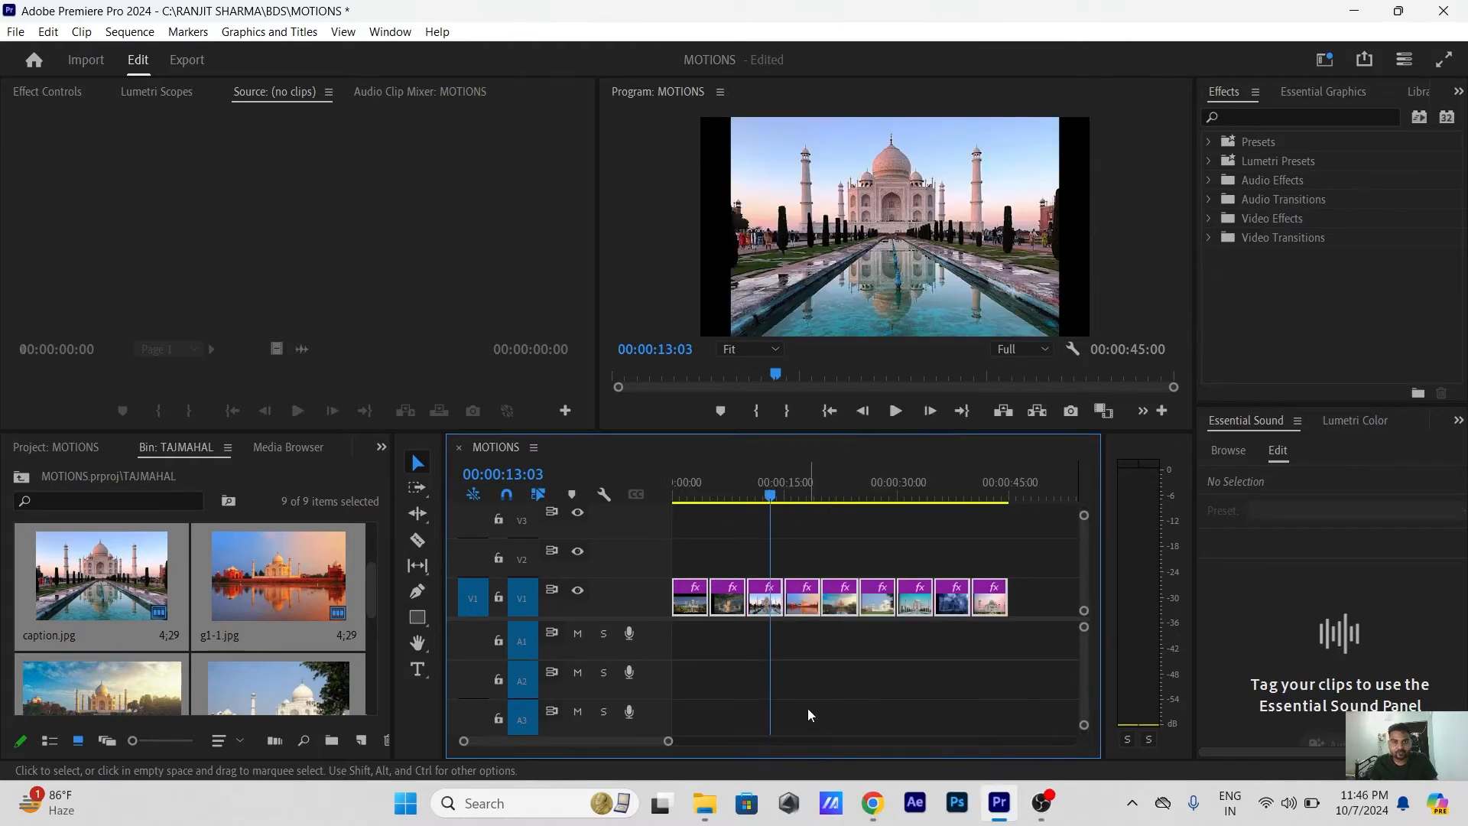
Scrub and play through the resized images on V1, and return the playhead to the sequence start
drag(804, 487, 985, 511)
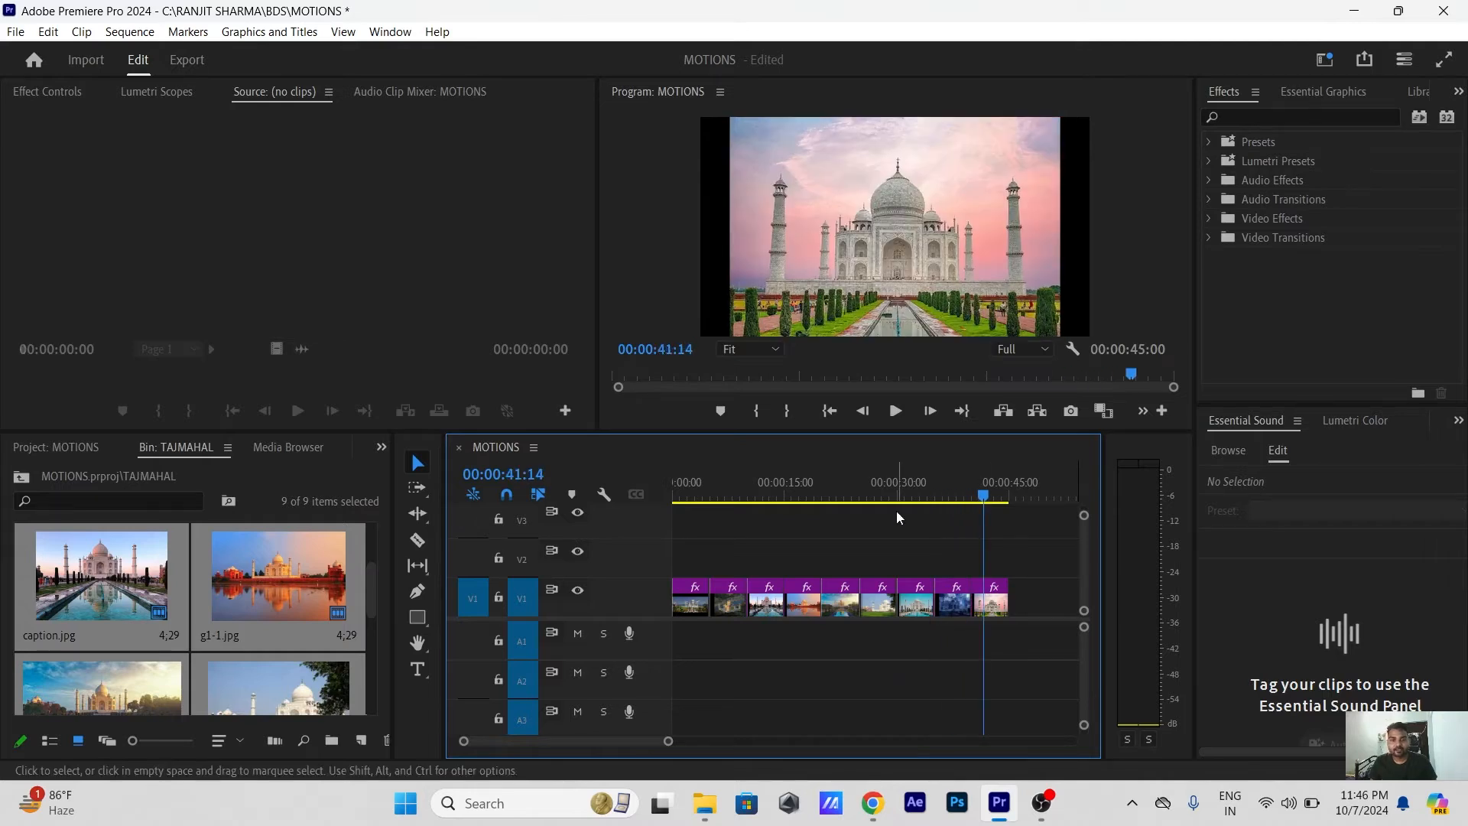
click(675, 497)
key(space)
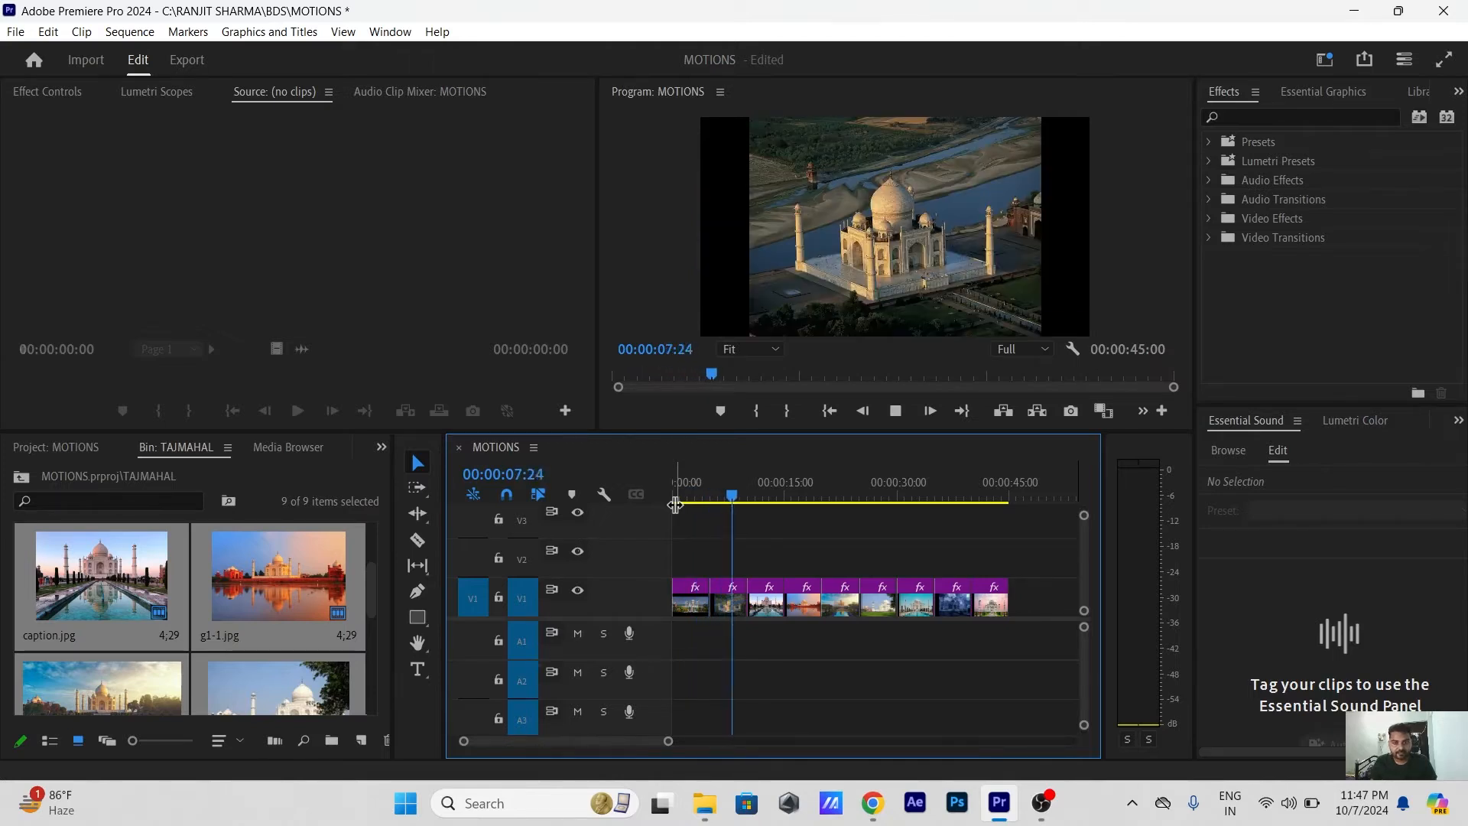
scroll(675, 504, down, 1)
key(space)
click(712, 495)
key(Home)
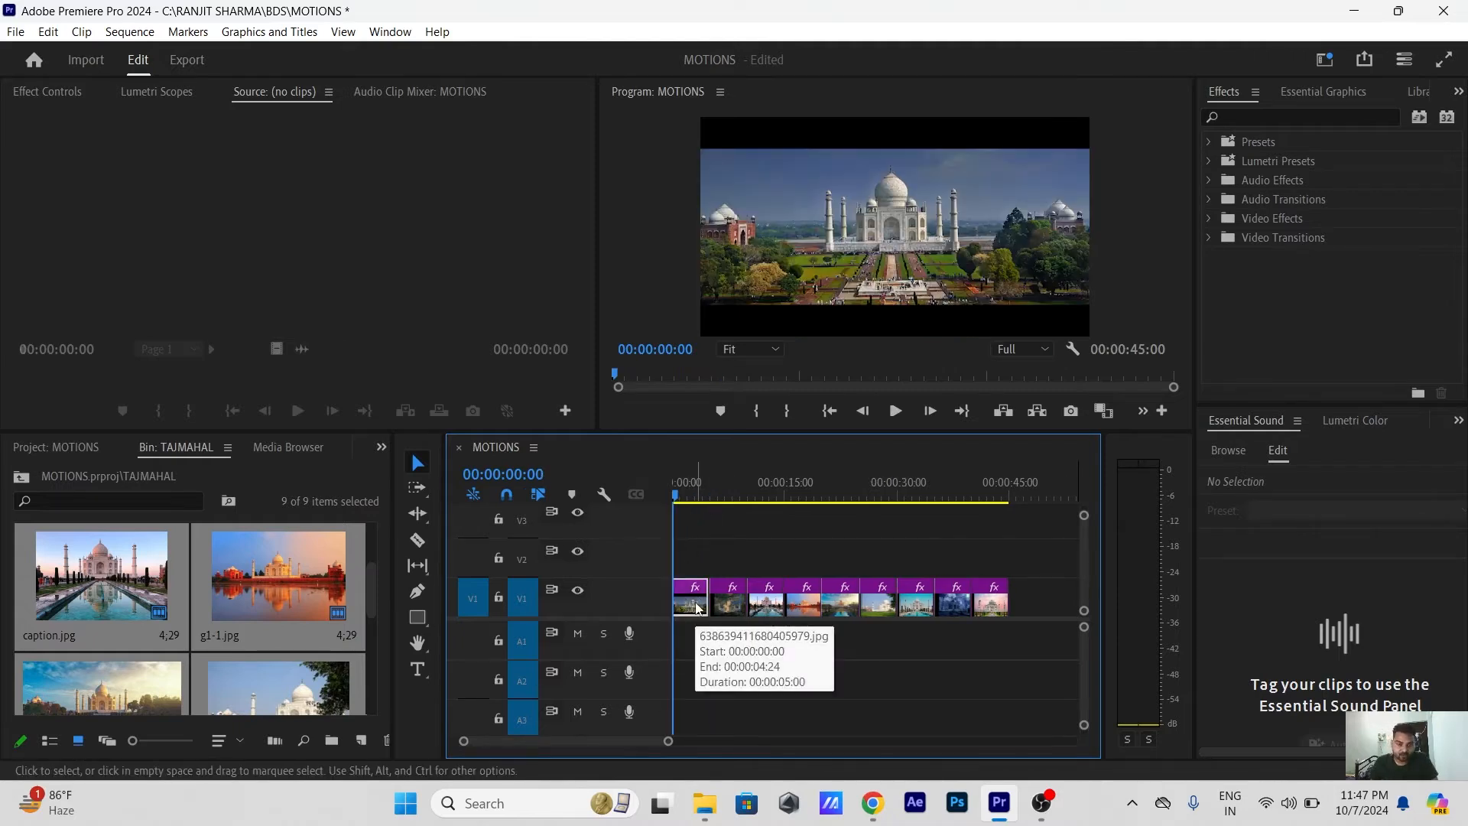
drag(719, 495, 673, 489)
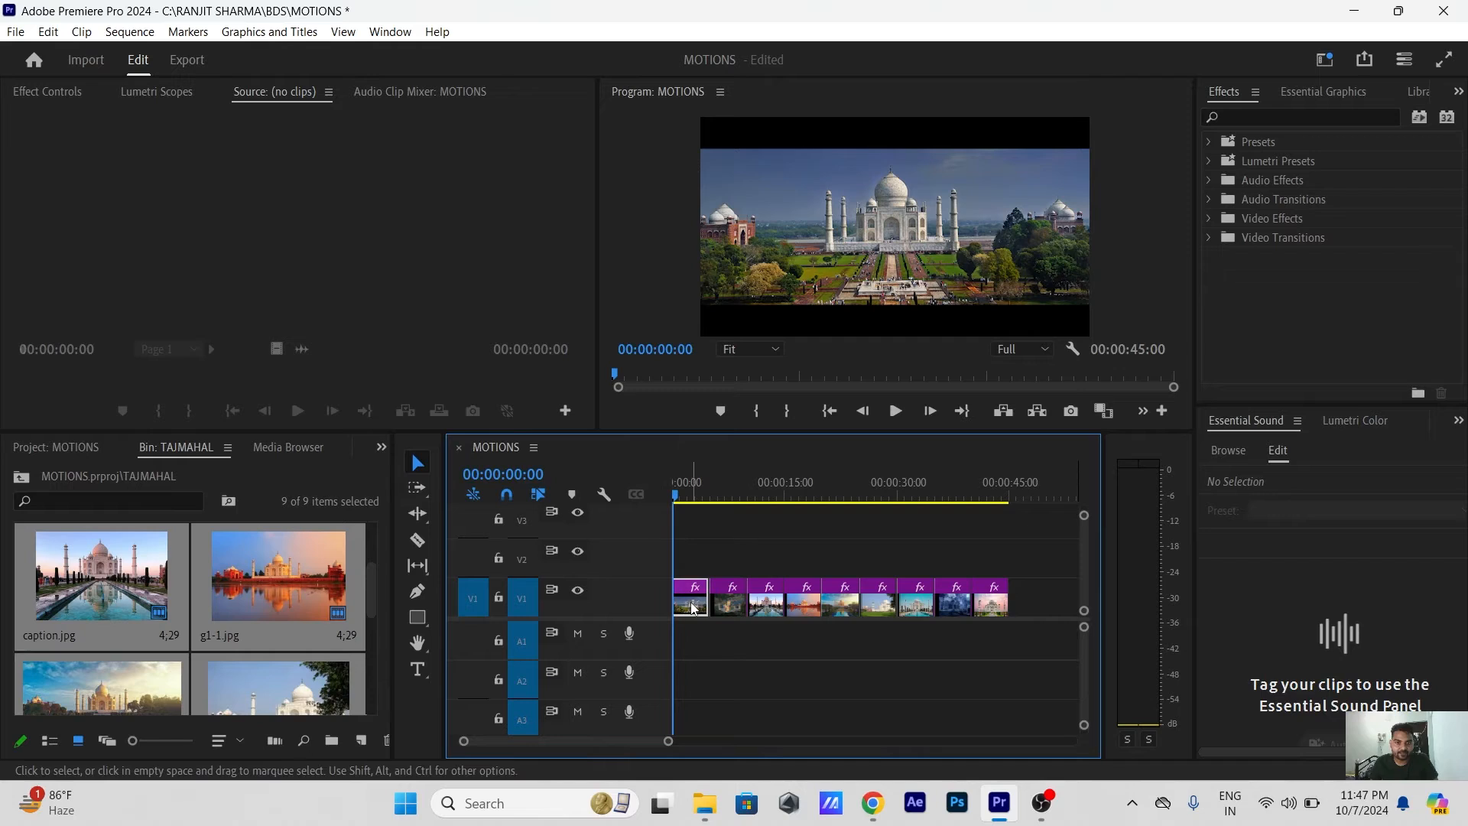
Show the first image clip's Effect Controls with its Motion properties expanded
click(44, 90)
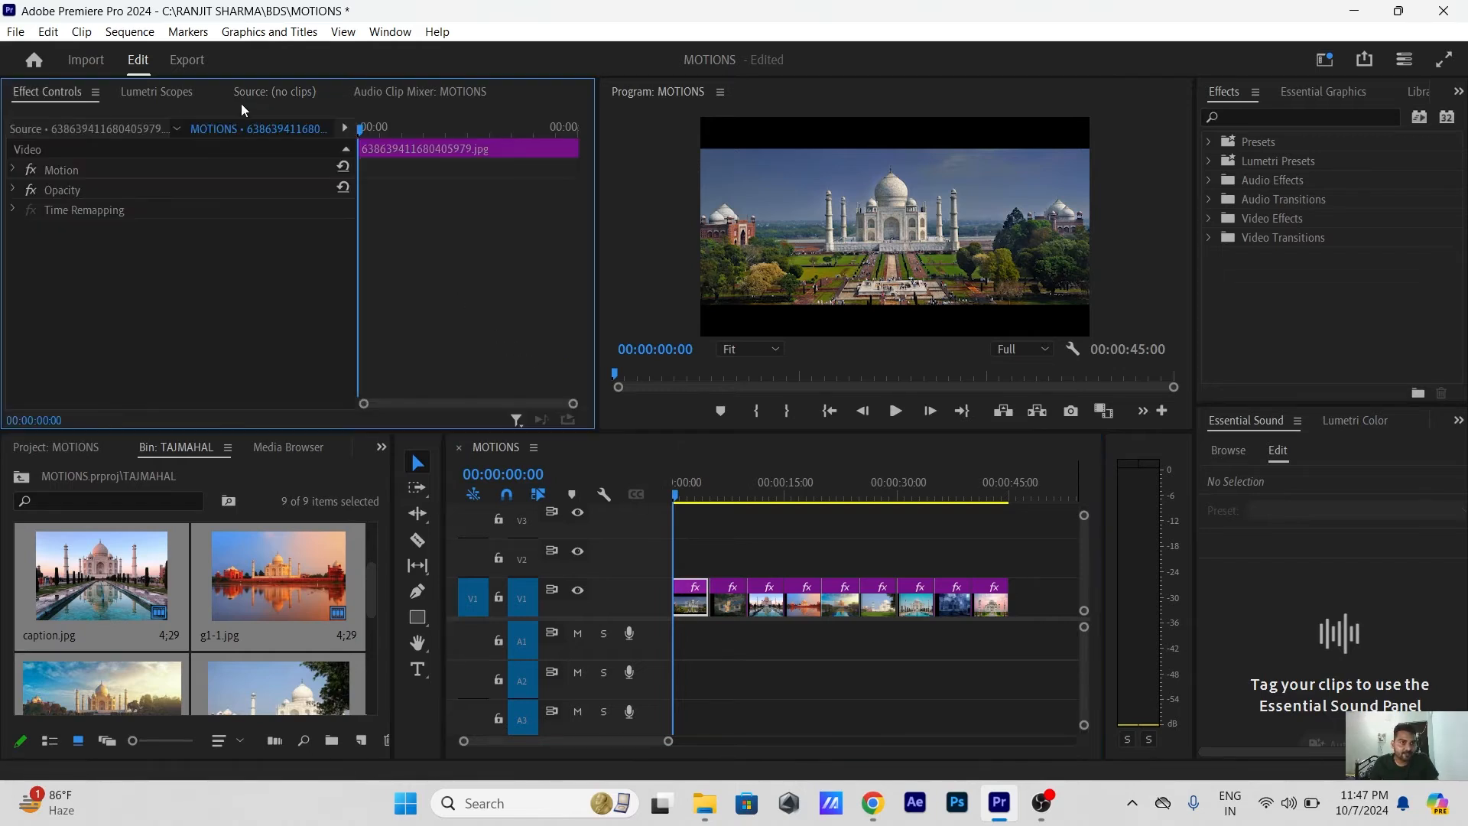
click(14, 170)
click(854, 552)
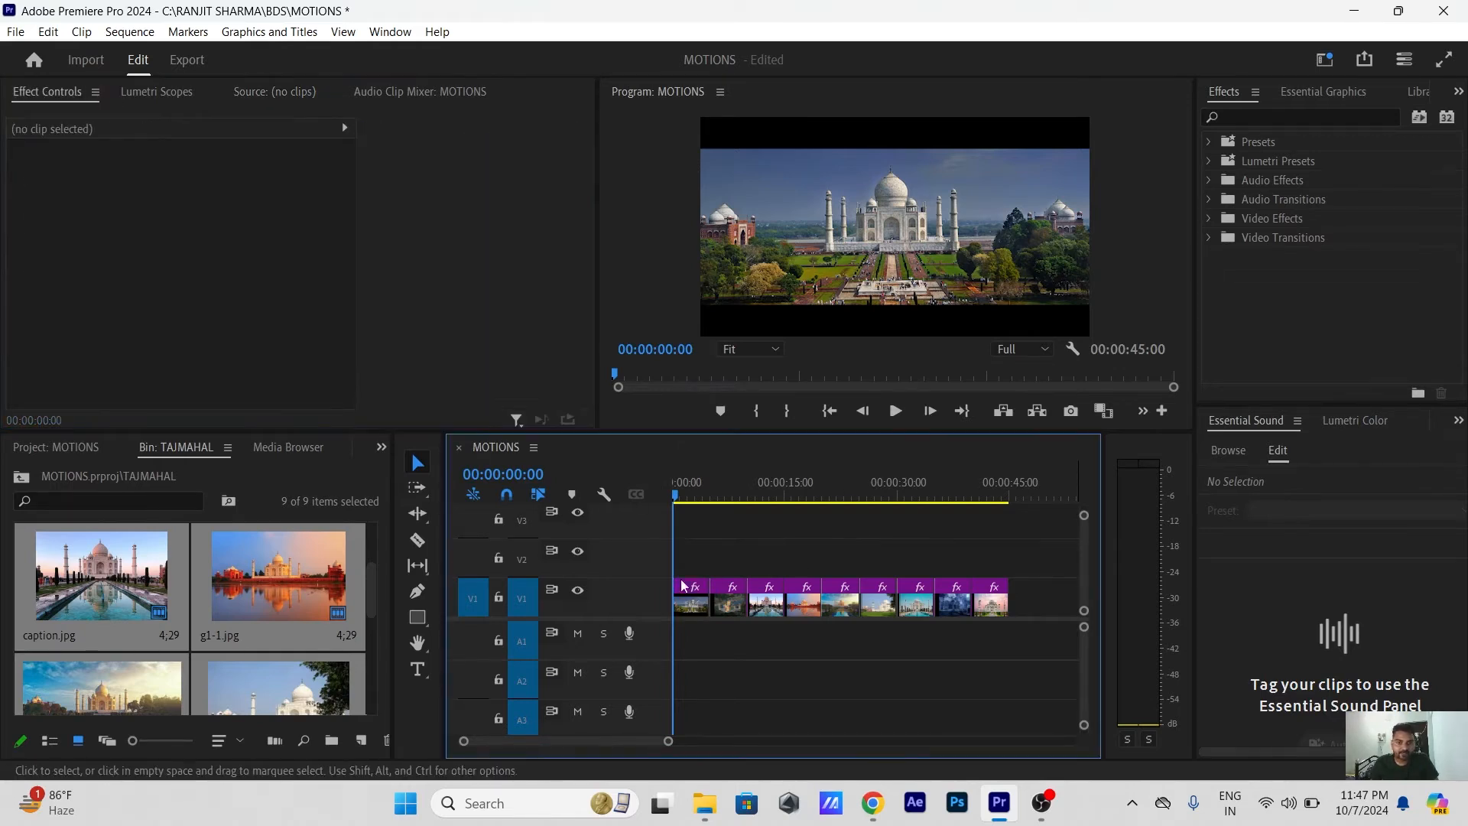
click(693, 610)
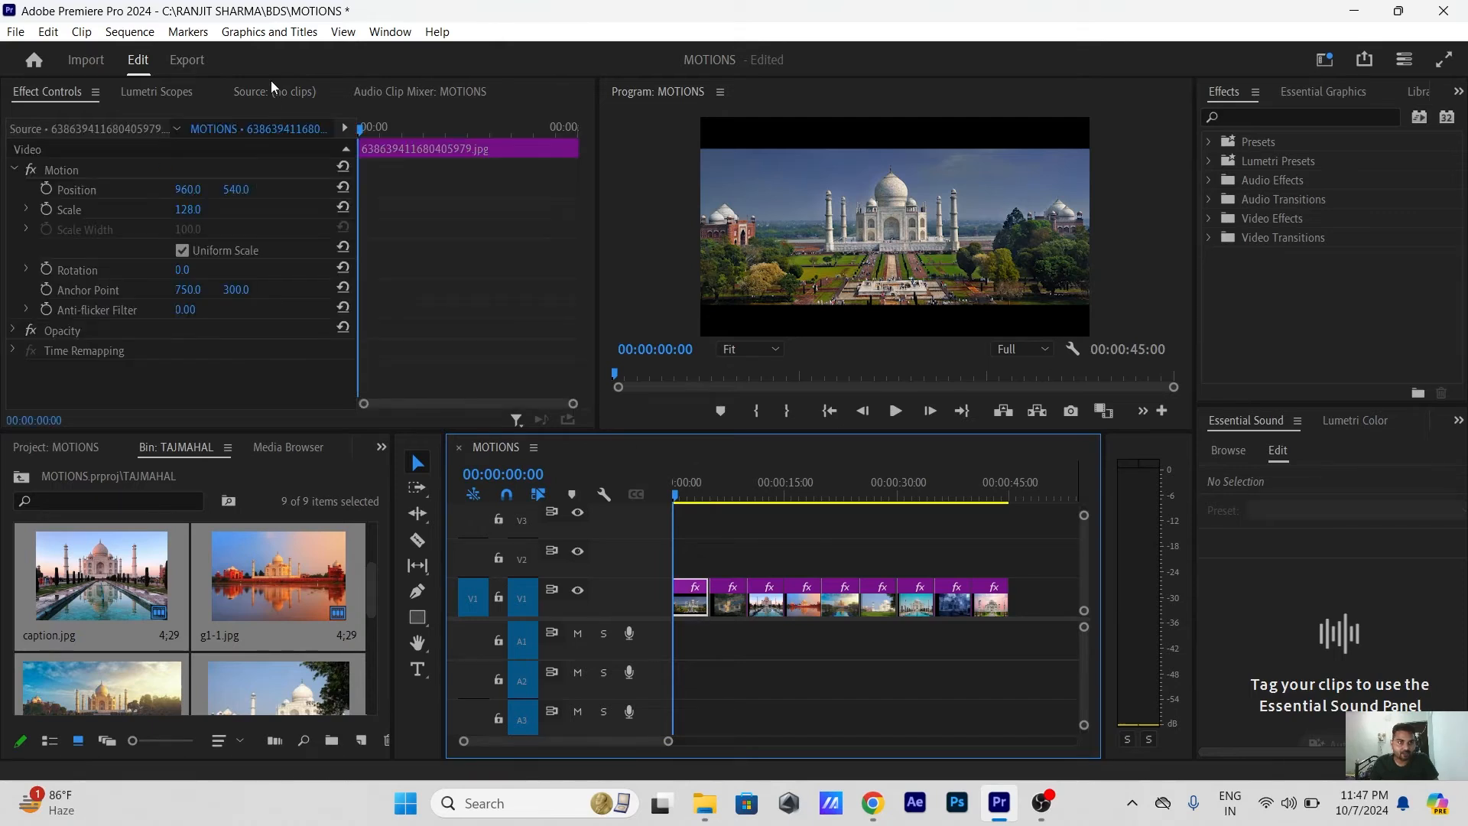
View the Source monitor and Lumetri Scopes, and return to the first clip's Effect Controls
click(289, 93)
click(147, 95)
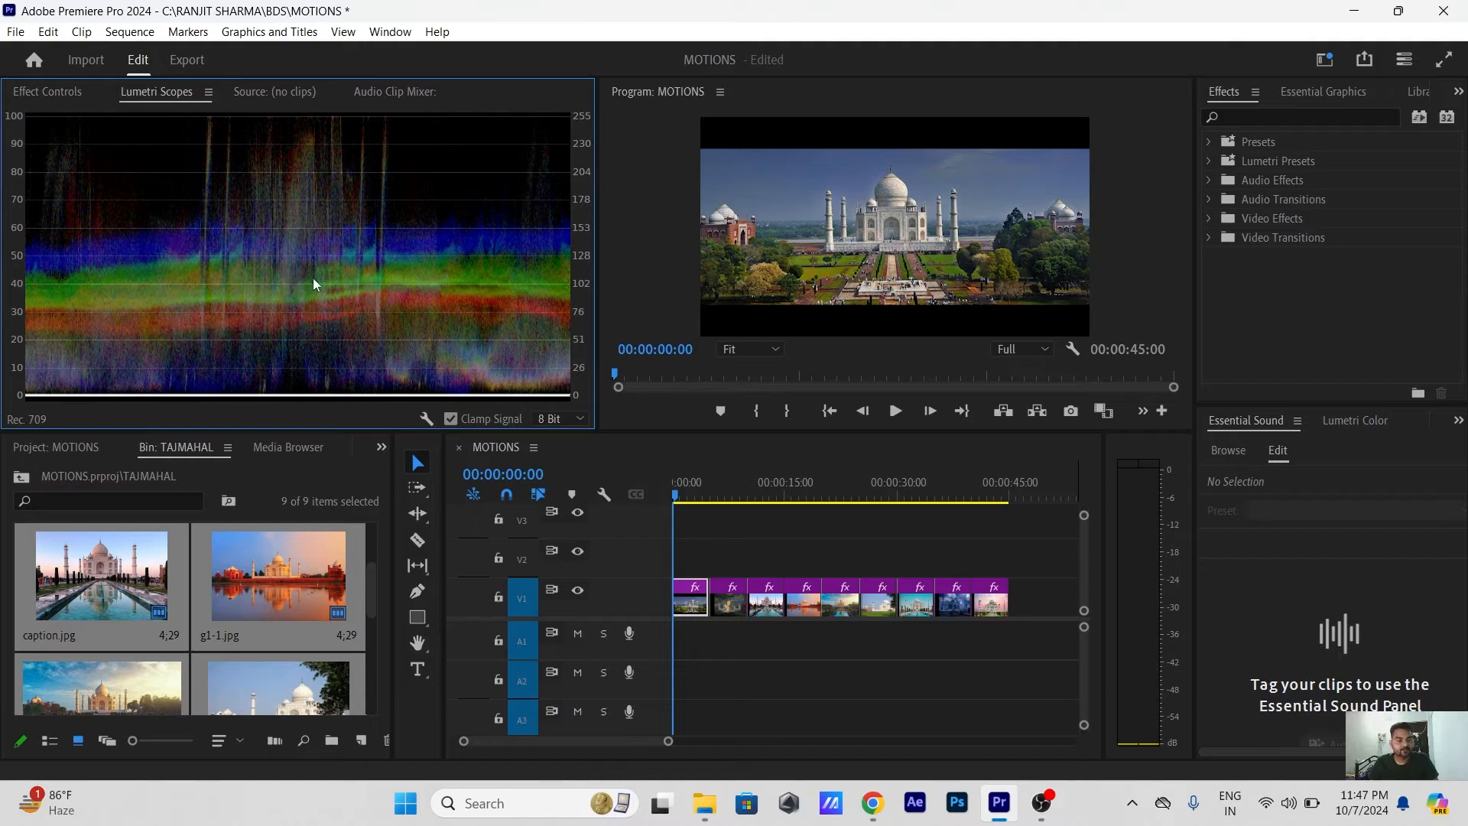
click(48, 90)
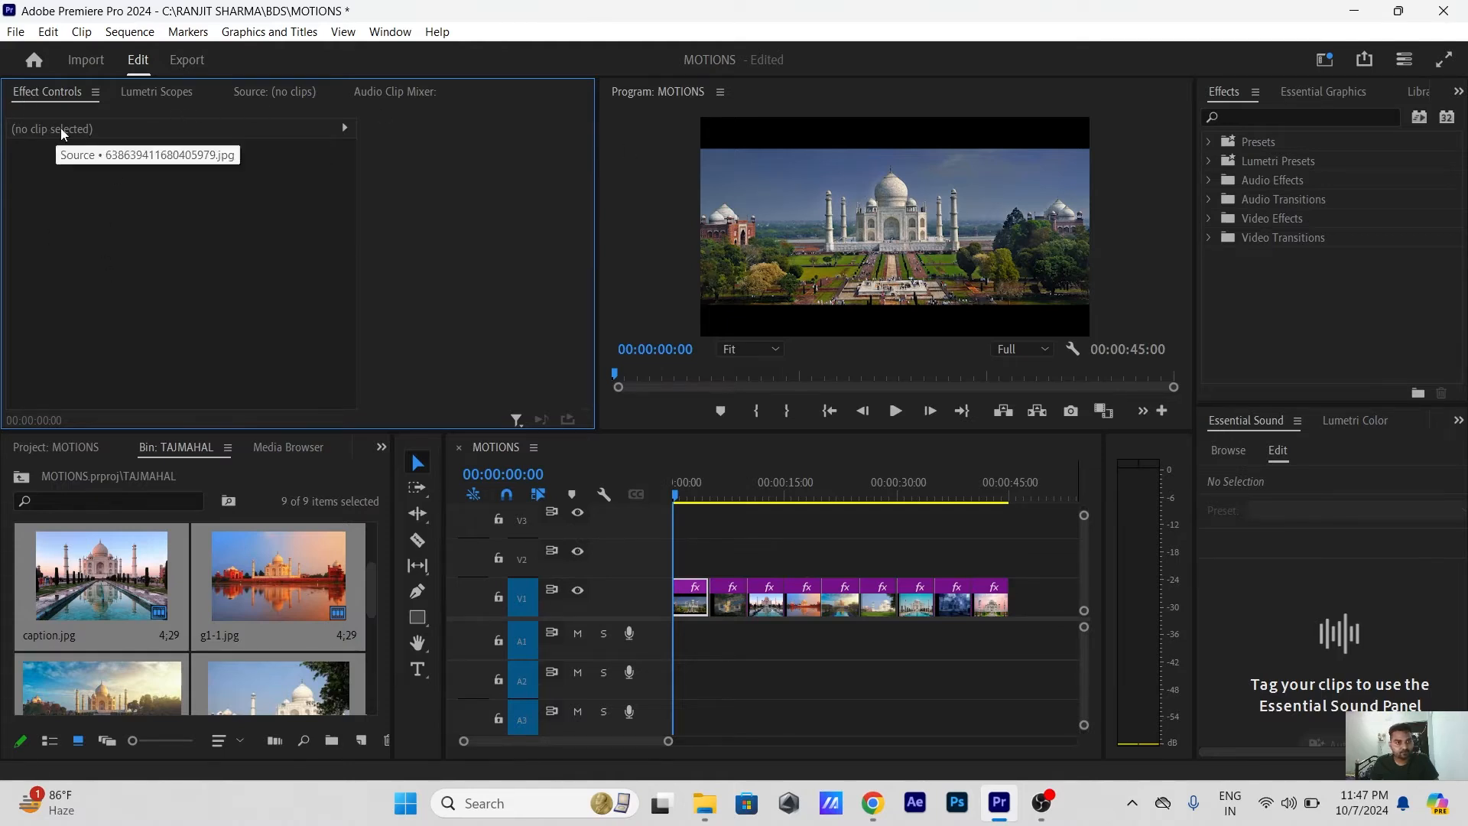
click(678, 622)
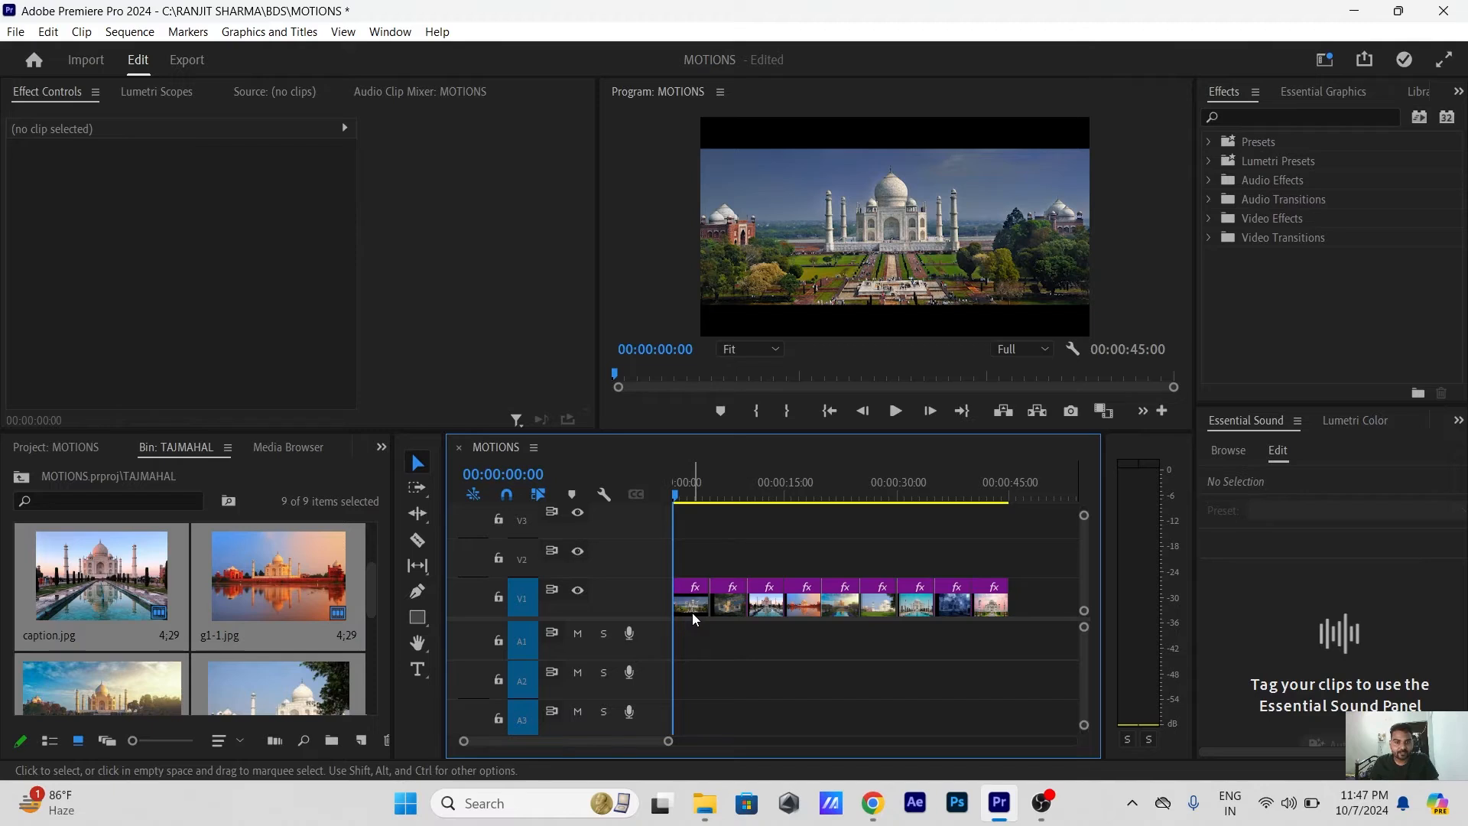
click(691, 612)
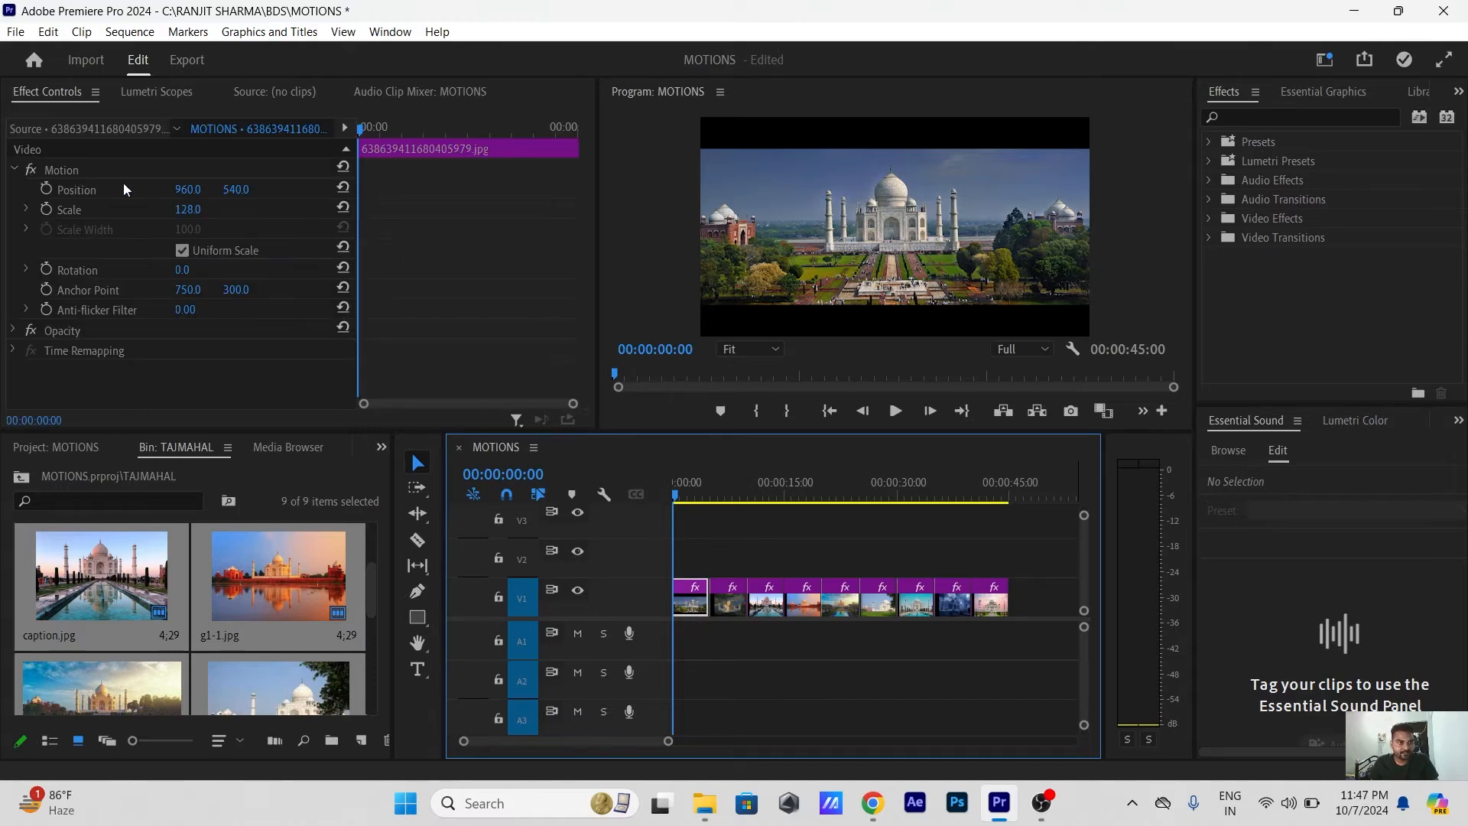
click(49, 92)
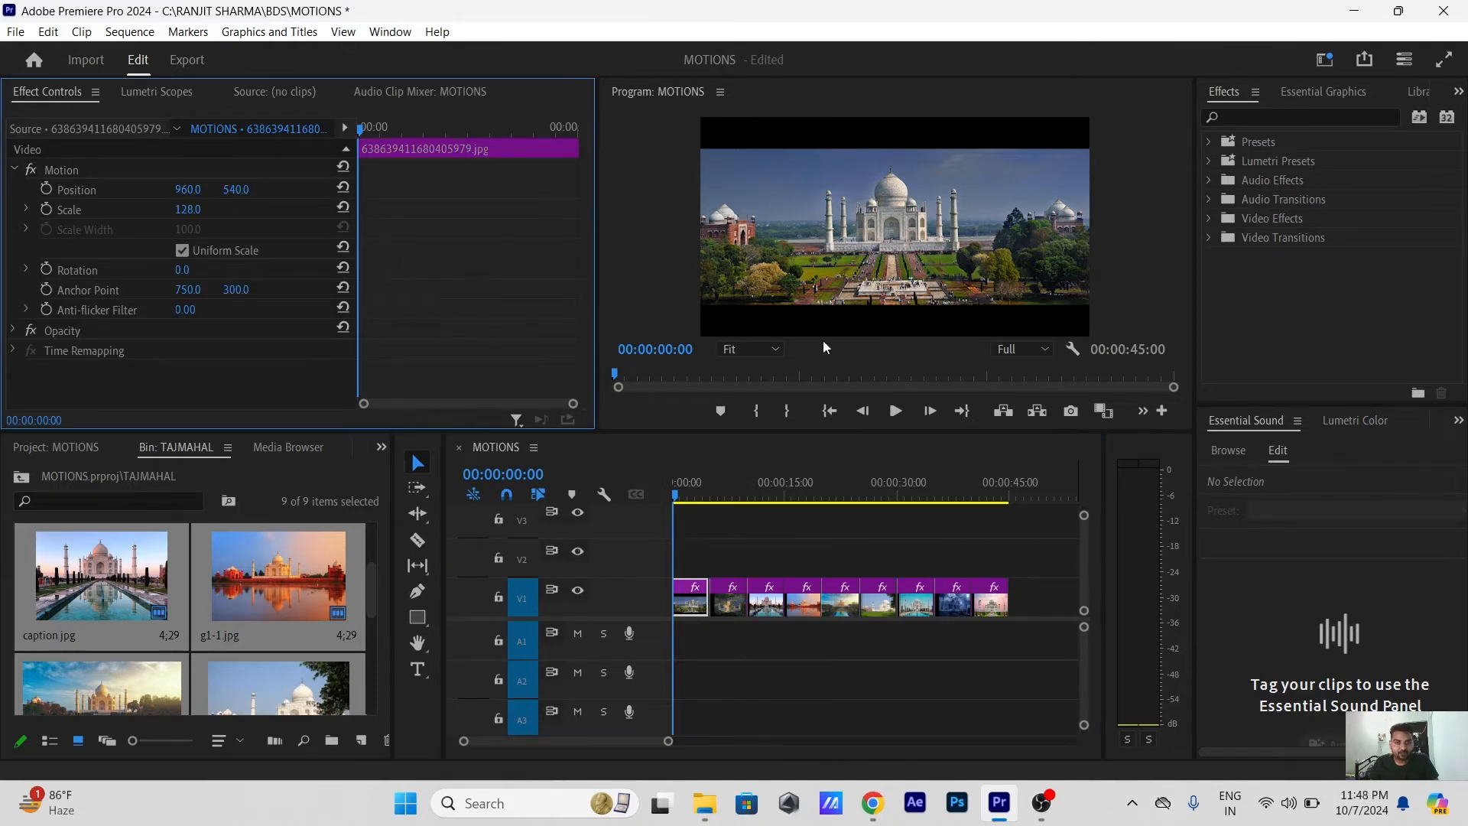
Select the first clip's Motion effect, try a Scale of 183, and settle on a Scale of 132
click(91, 171)
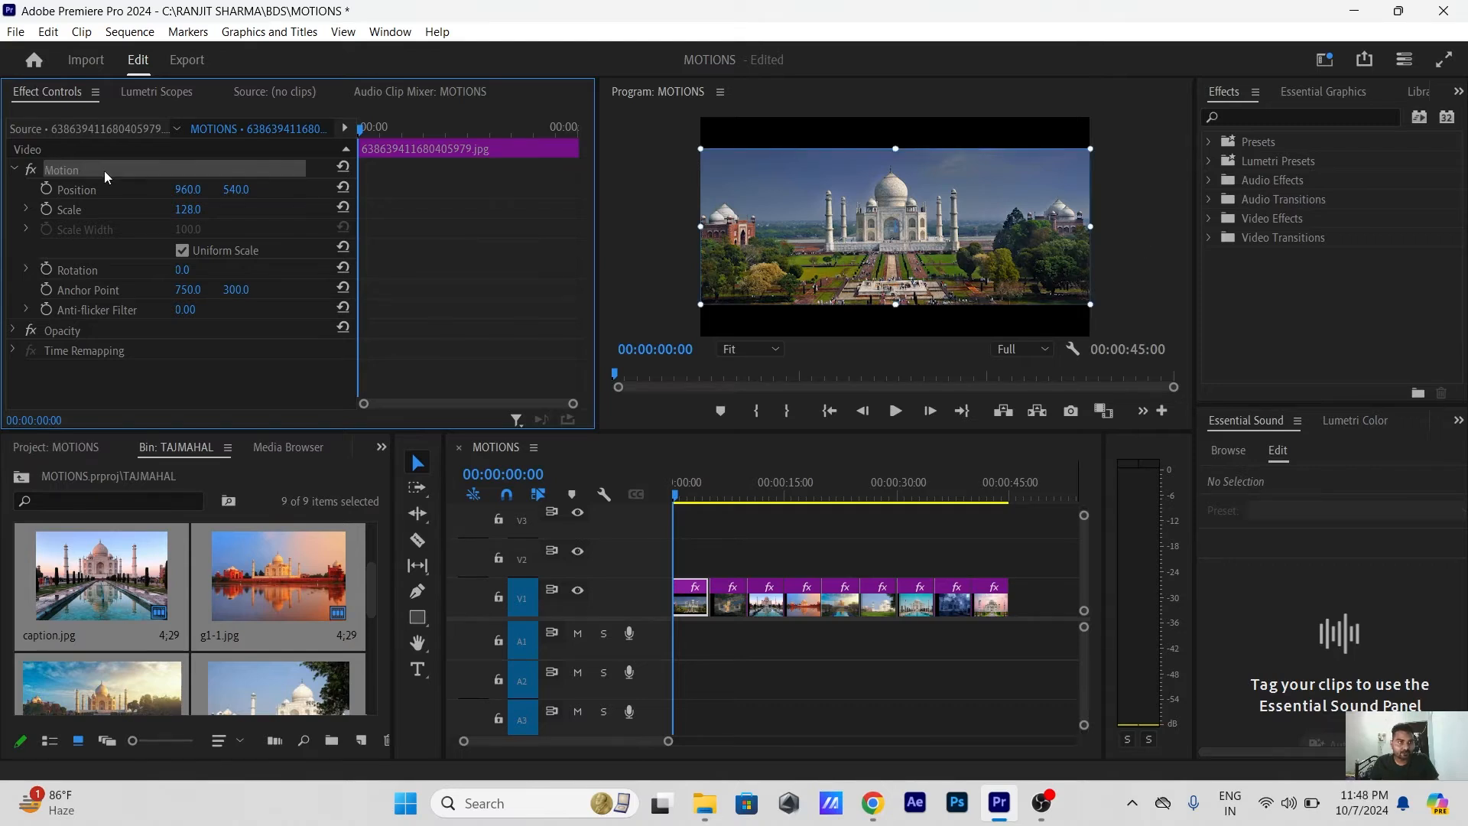
drag(187, 209, 229, 209)
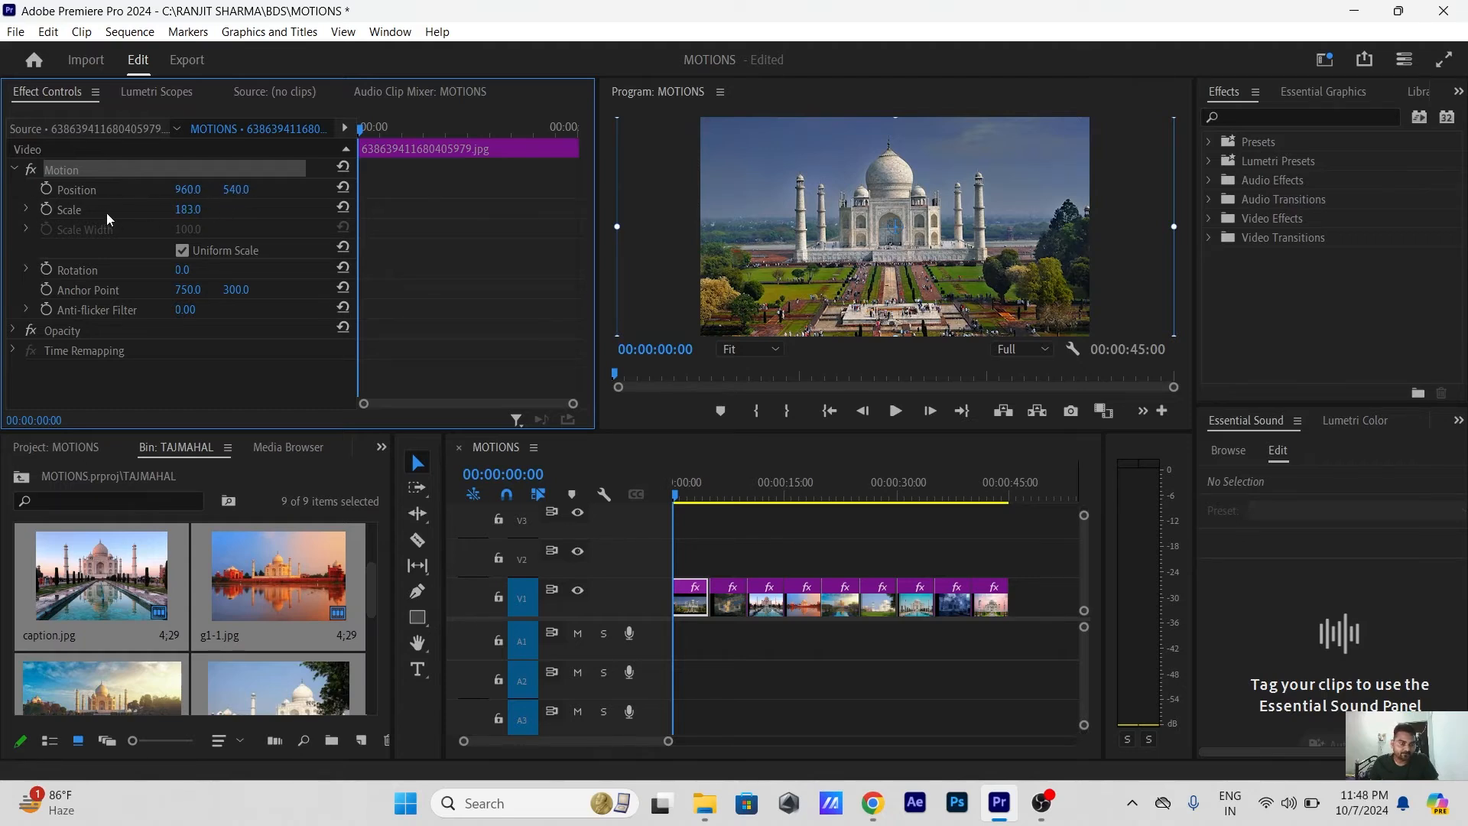
mouse_move(184, 210)
mouse_down()
mouse_move(277, 210)
mouse_move(202, 211)
mouse_up()
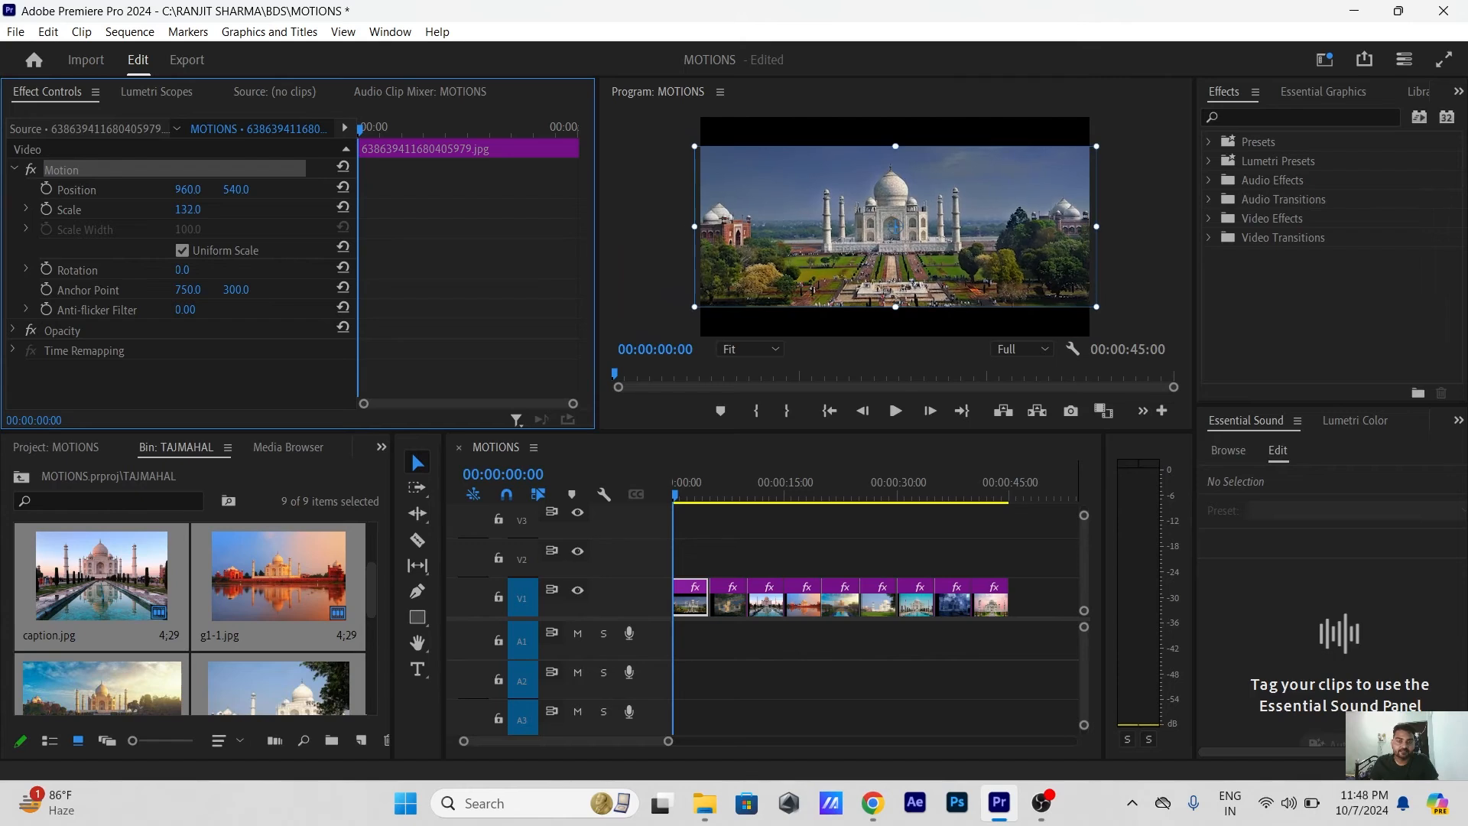
Preview the scaled first clip, return to the sequence start, and keep the Program monitor zoom at Fit
drag(360, 129, 493, 146)
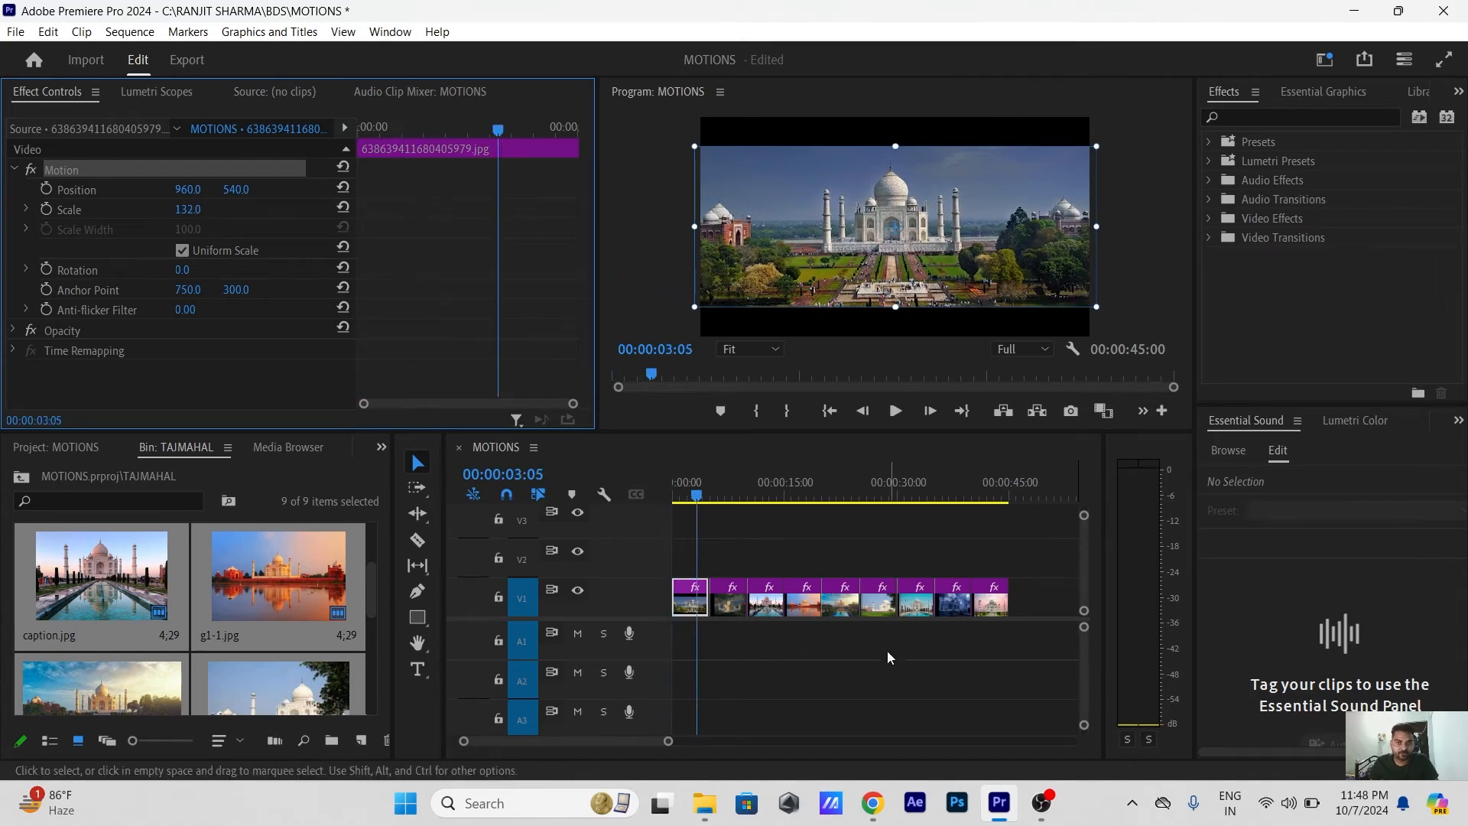
drag(697, 493, 667, 486)
key(space)
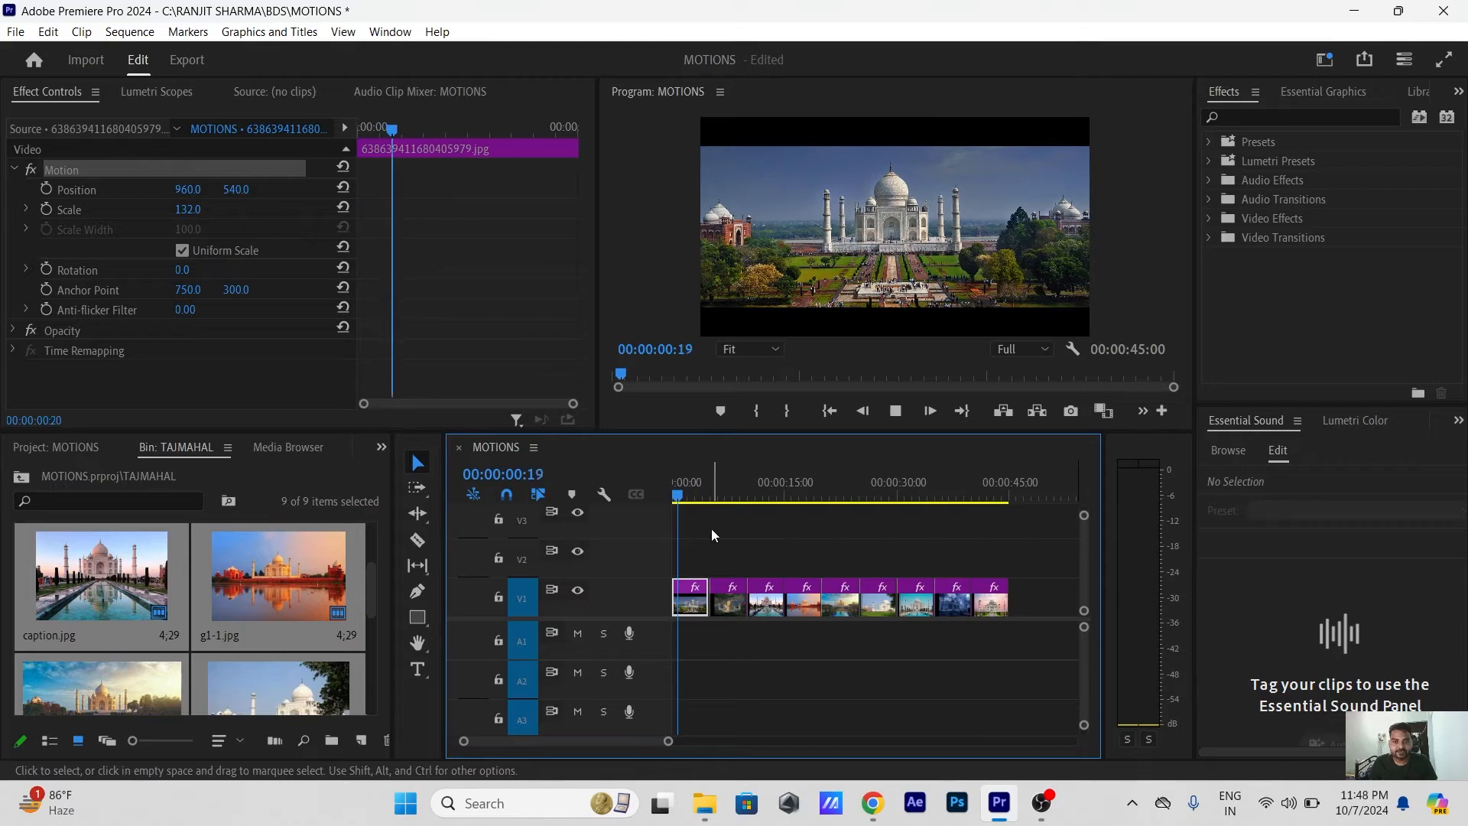
click(670, 493)
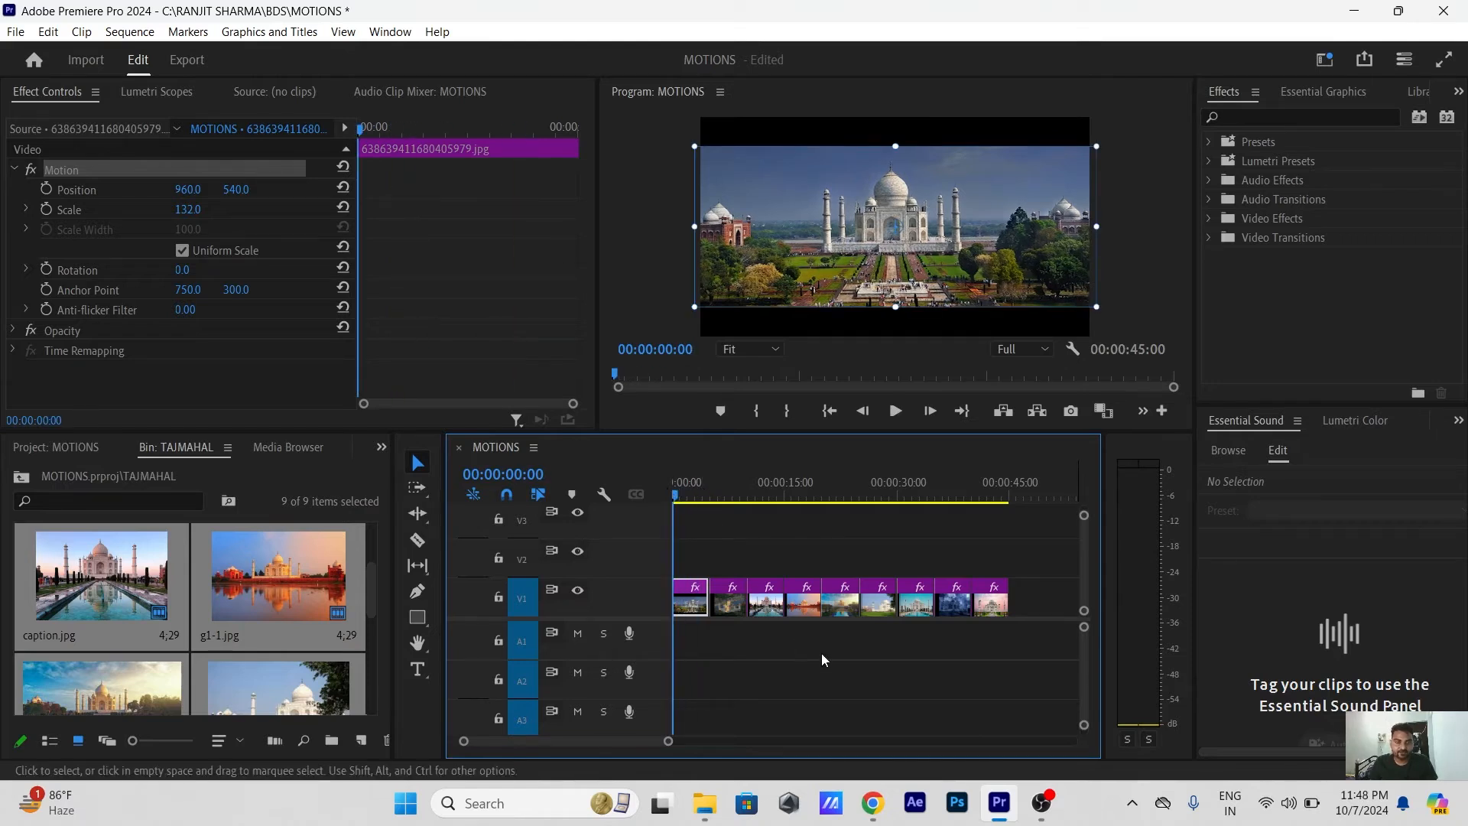
scroll(701, 250, down, 1)
click(778, 349)
click(763, 375)
click(748, 537)
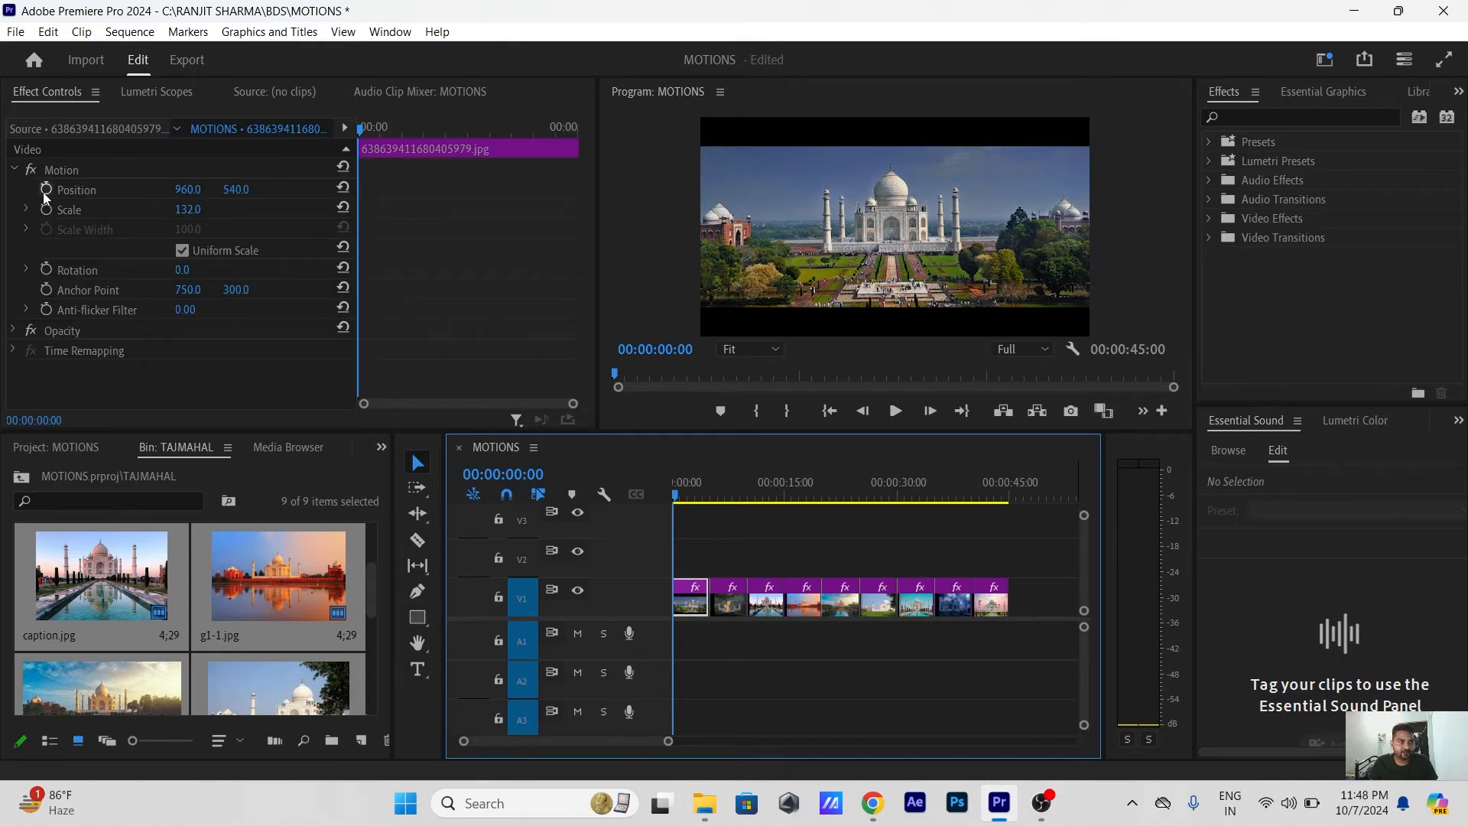
Turn on Position and Scale keyframing for the first clip at 00:00:00:00, and set its Scale to 181
click(45, 191)
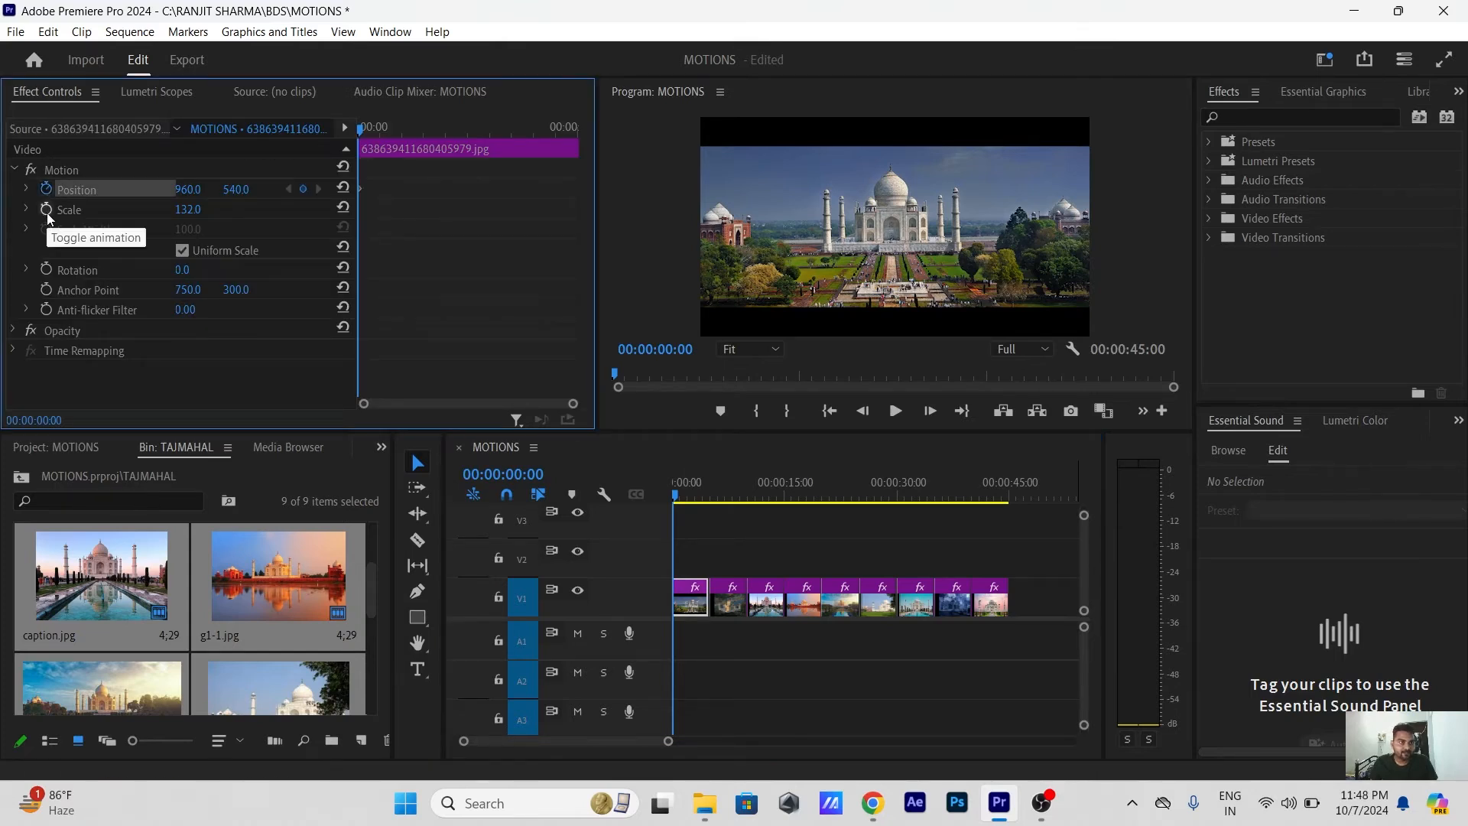
click(47, 211)
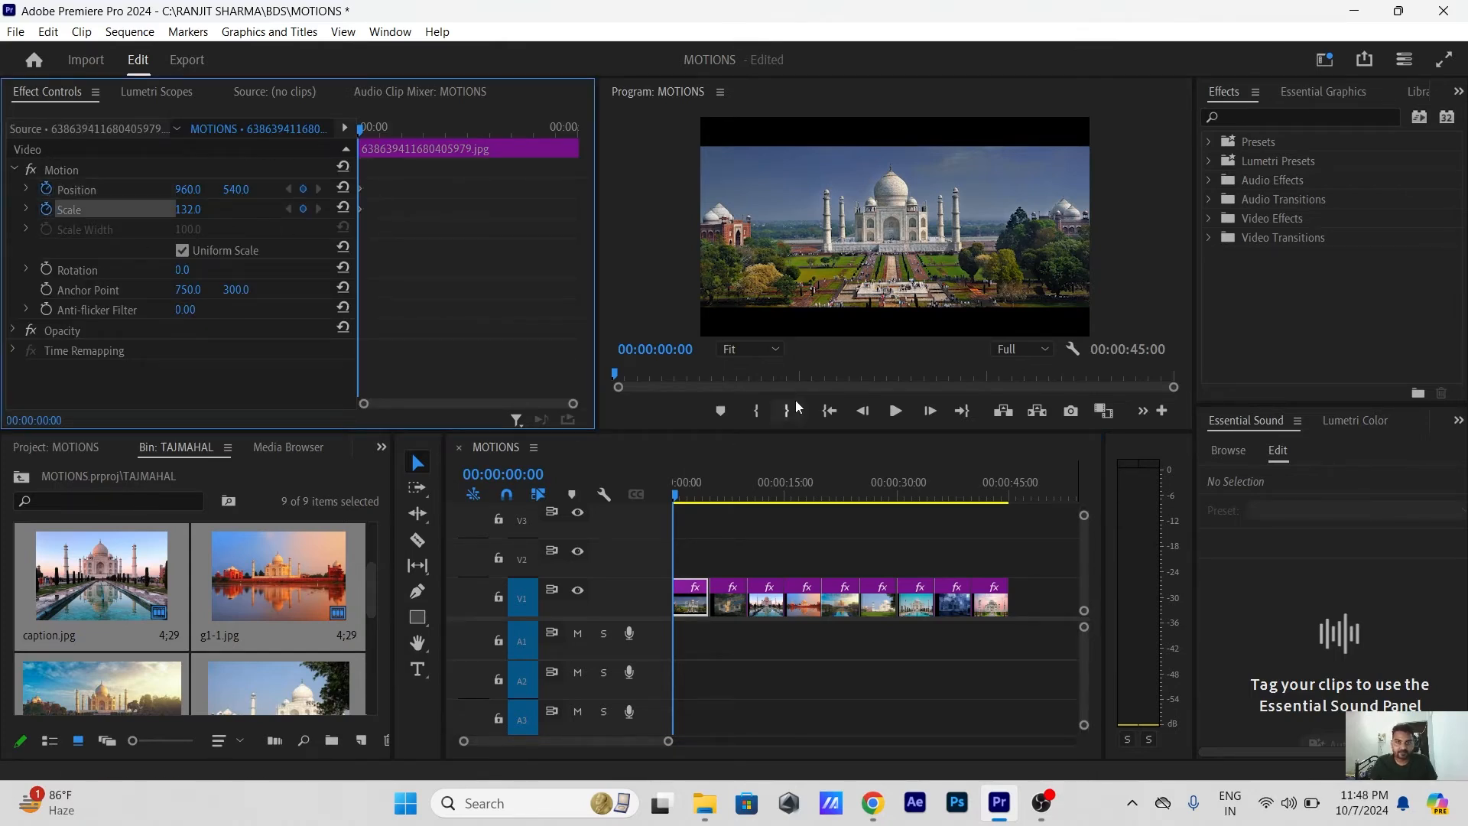
click(196, 165)
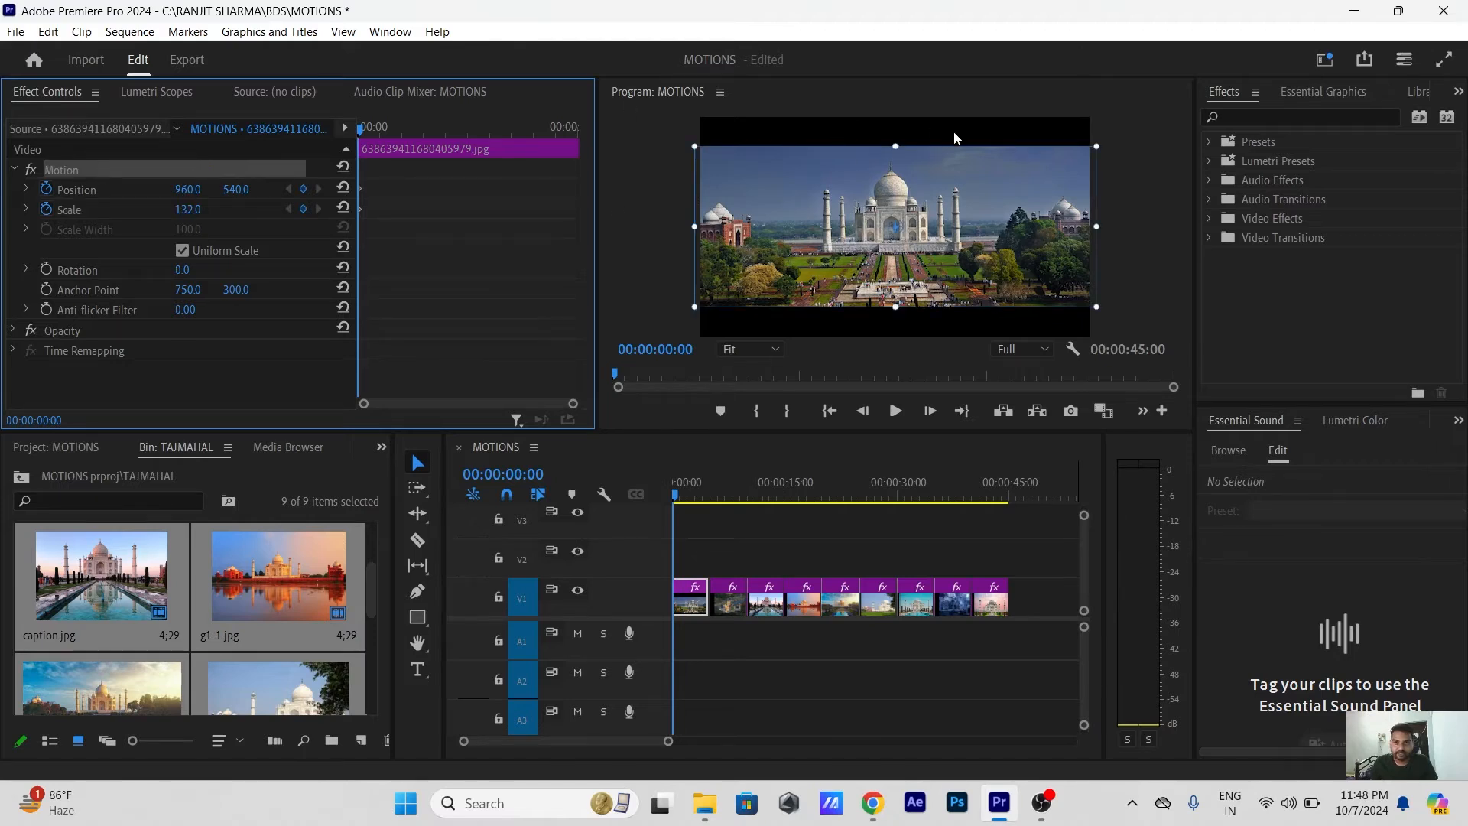
drag(191, 209, 233, 209)
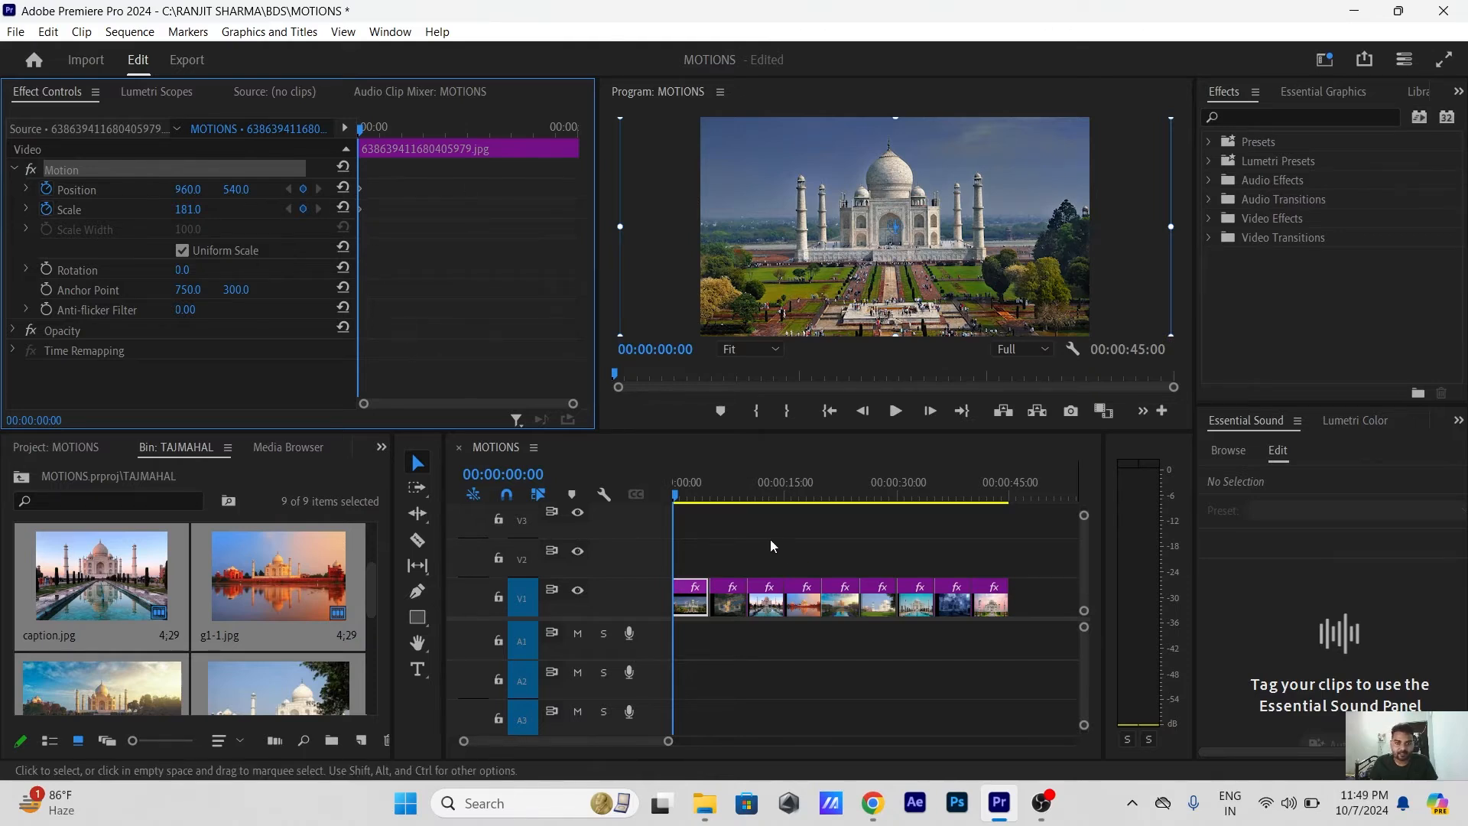
Move the playhead to the cut between the first two clips and step one frame back and forth across it
click(693, 493)
drag(693, 493, 690, 493)
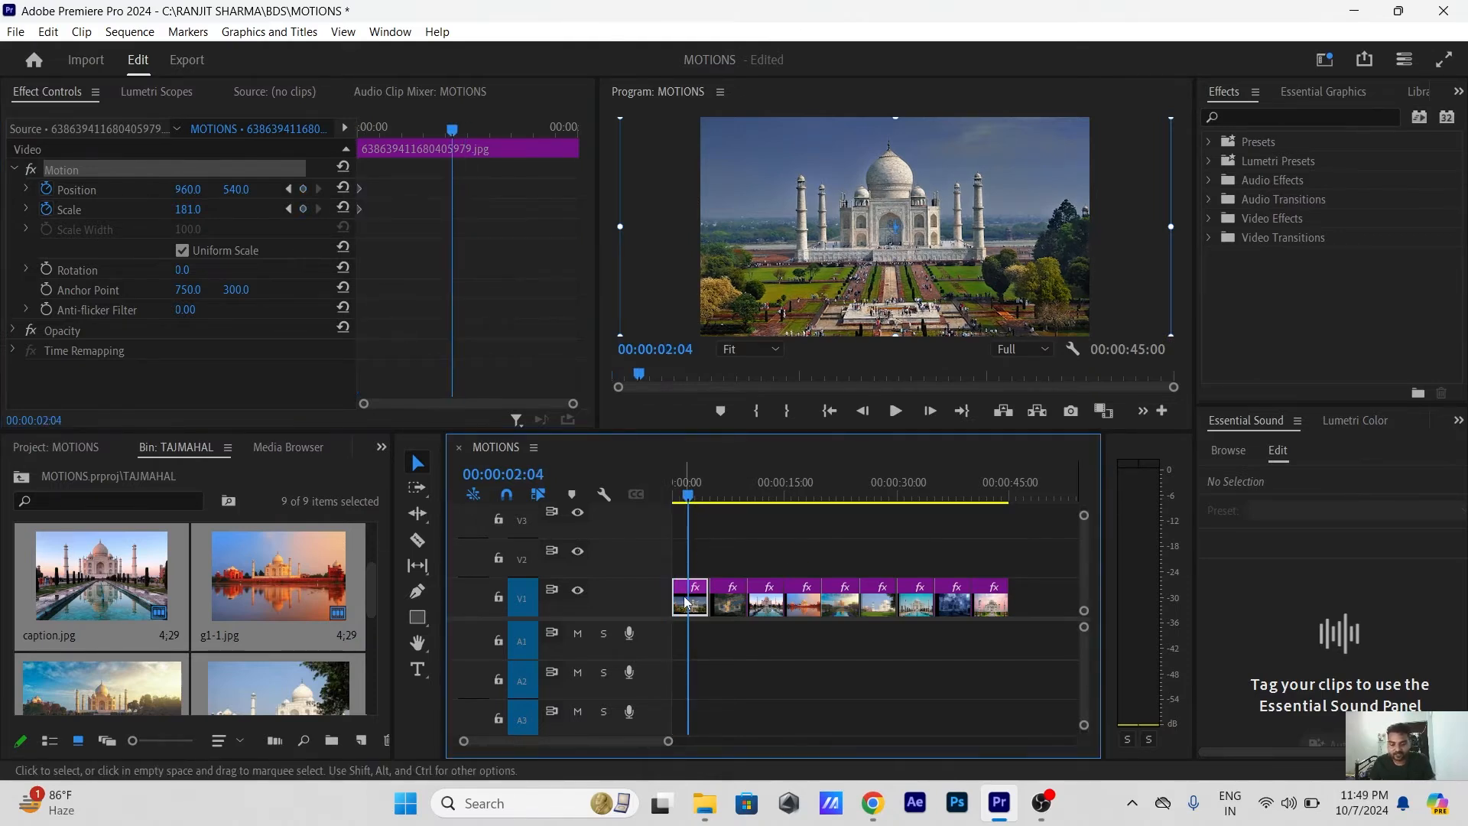
key(equal)
key(equal)
key(Down)
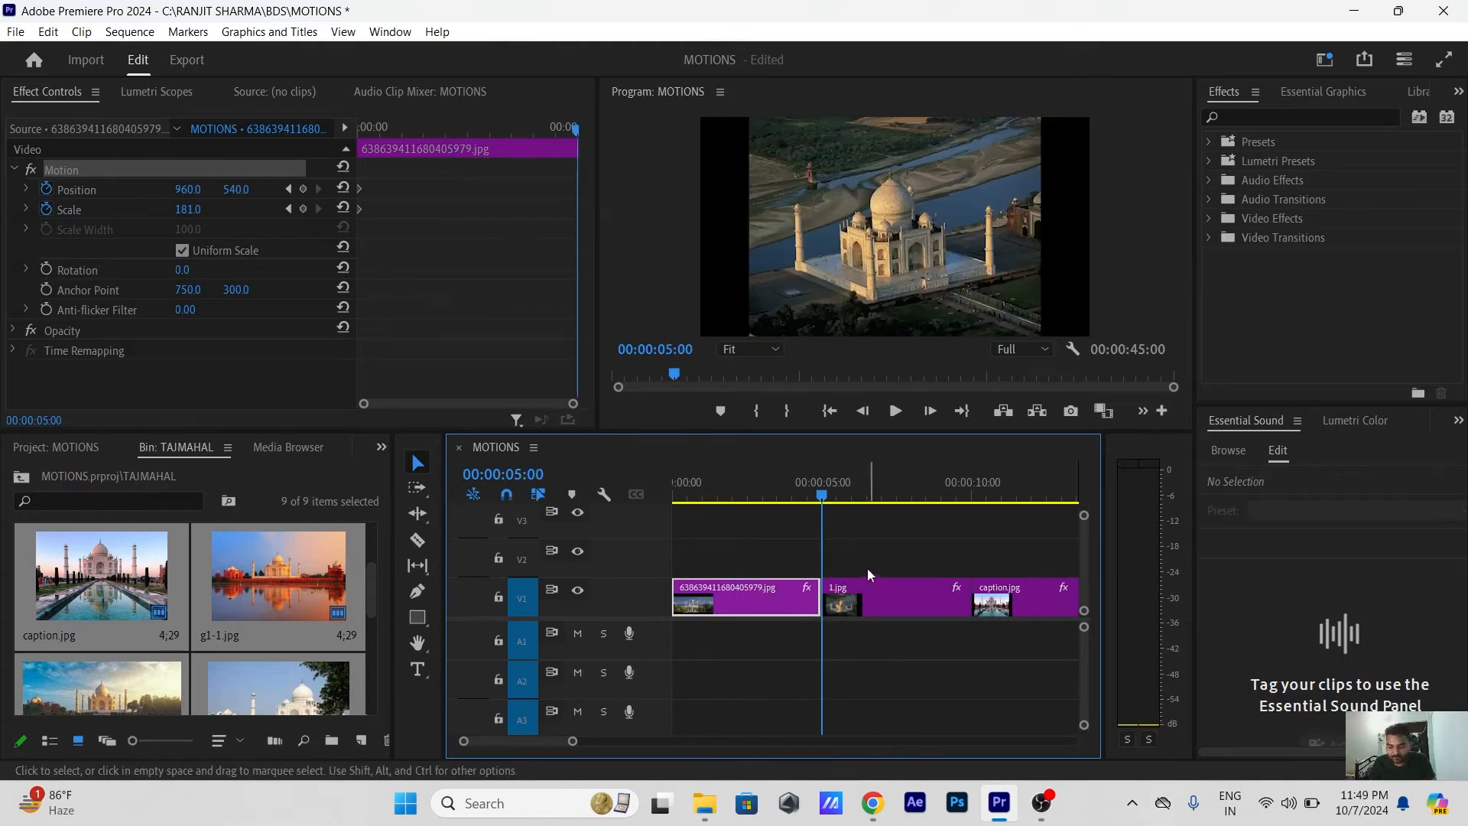
scroll(841, 586, right, 1)
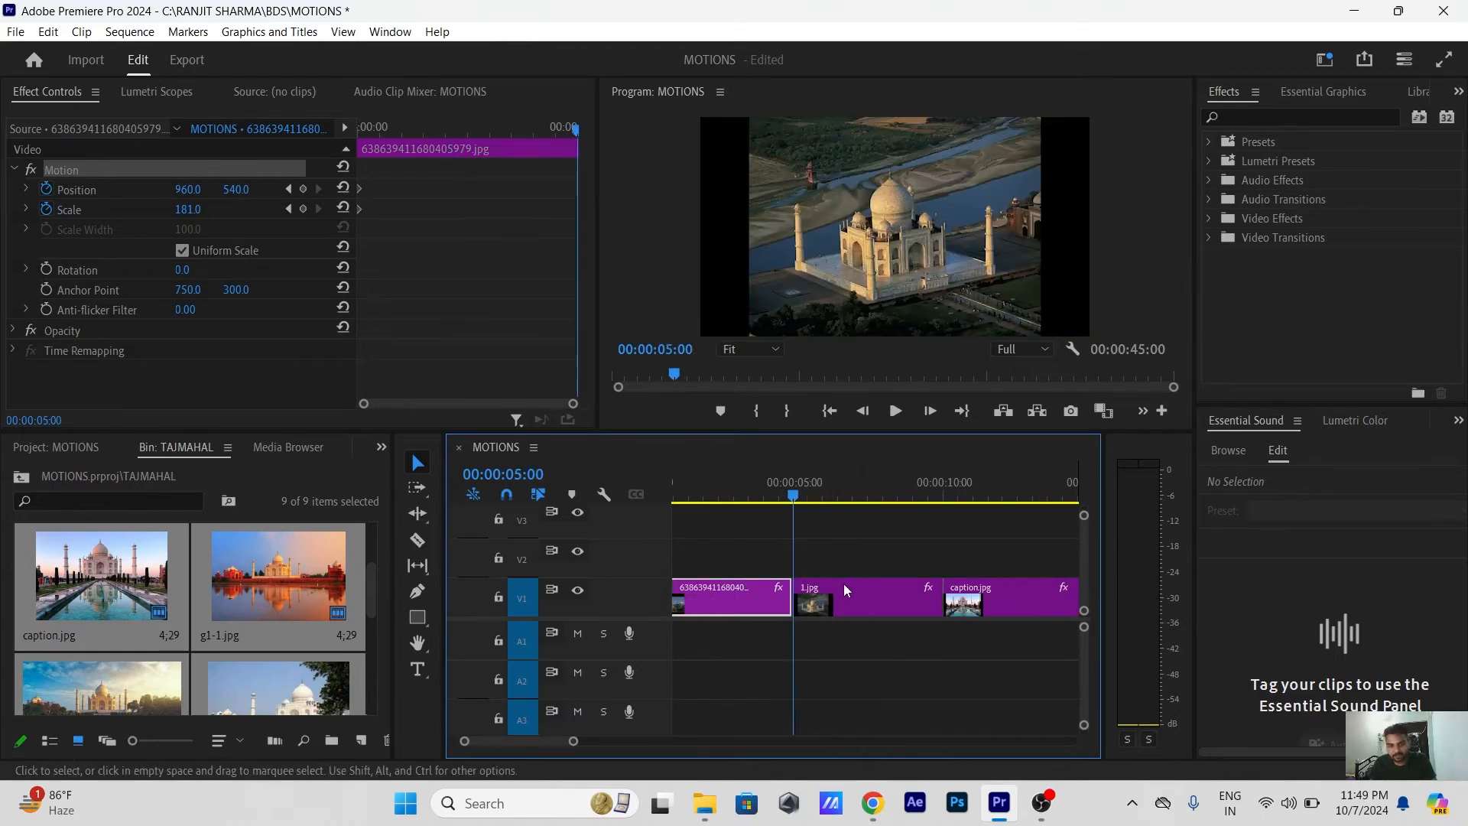
scroll(843, 584, left, 1)
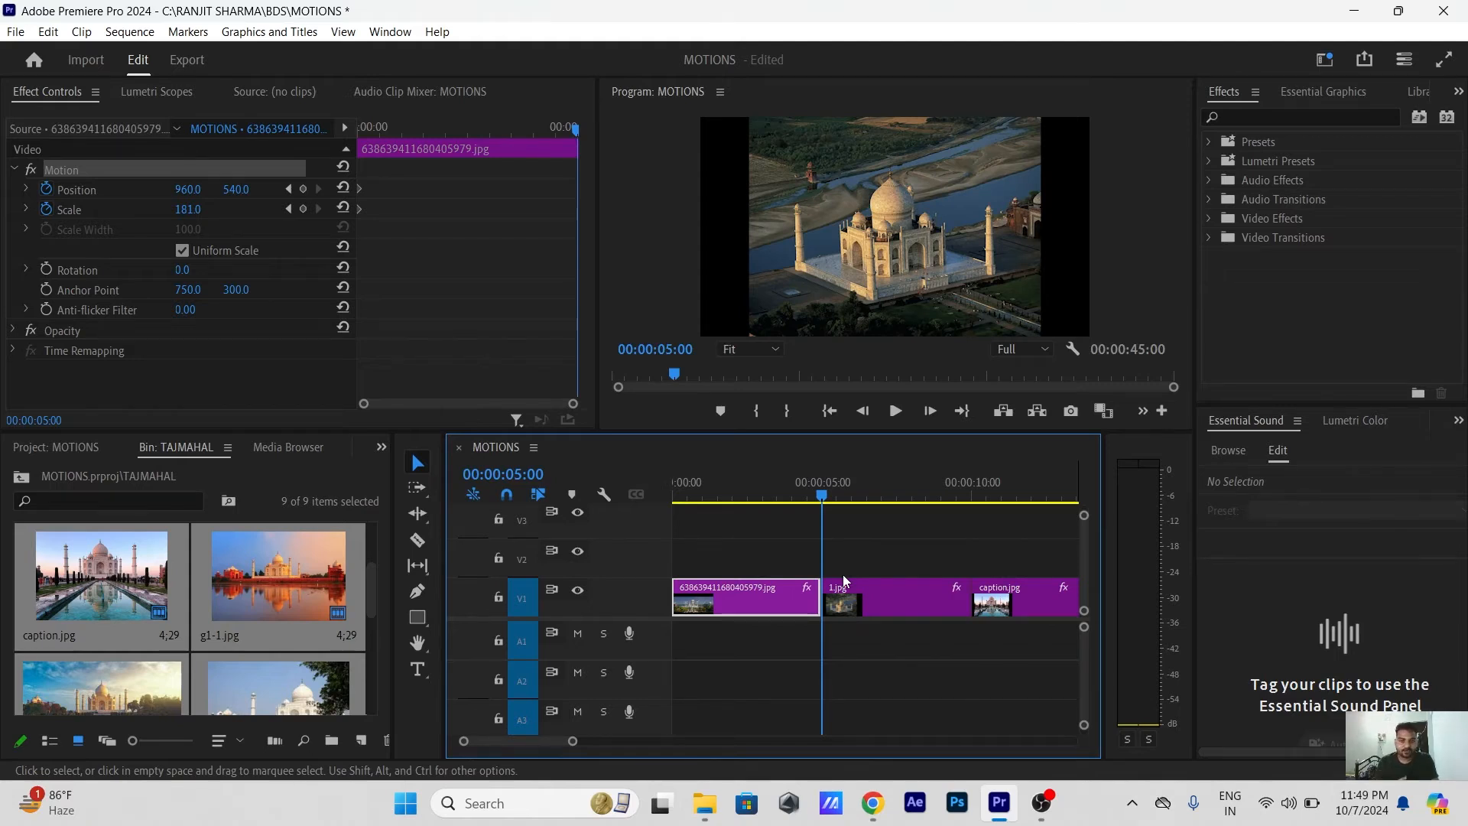
scroll(843, 575, right, 1)
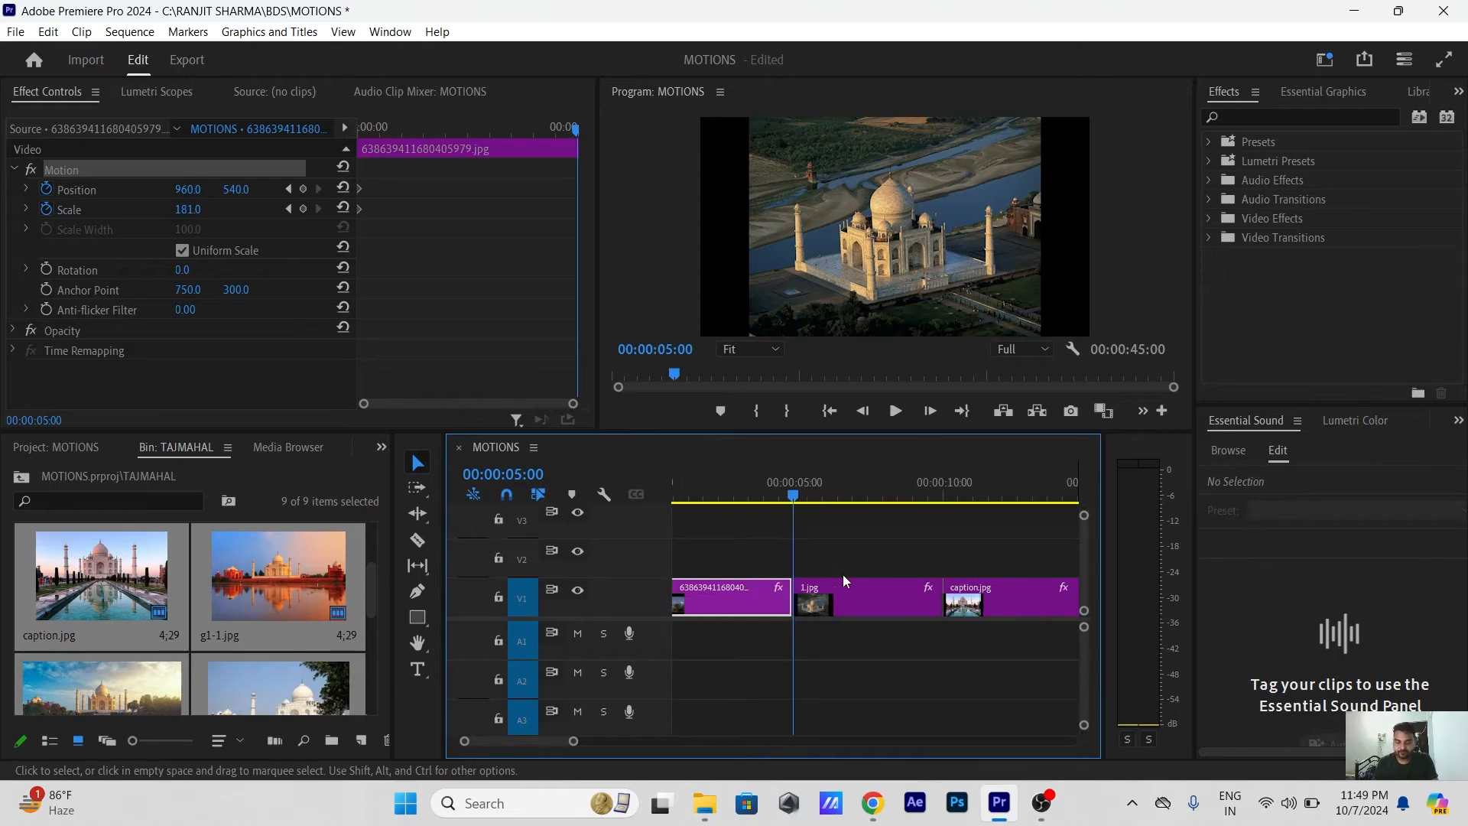
key(Left)
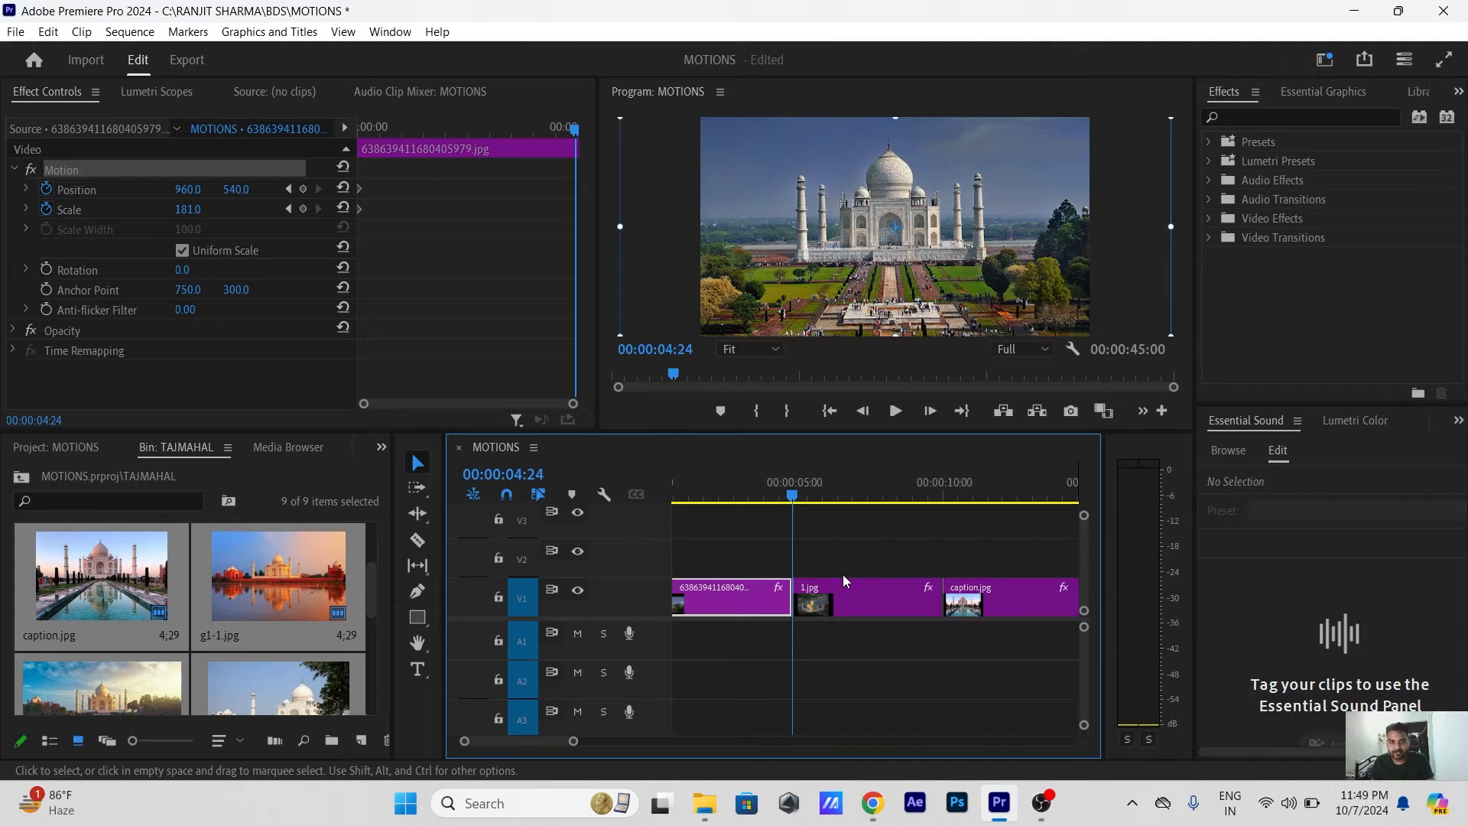
key(Right)
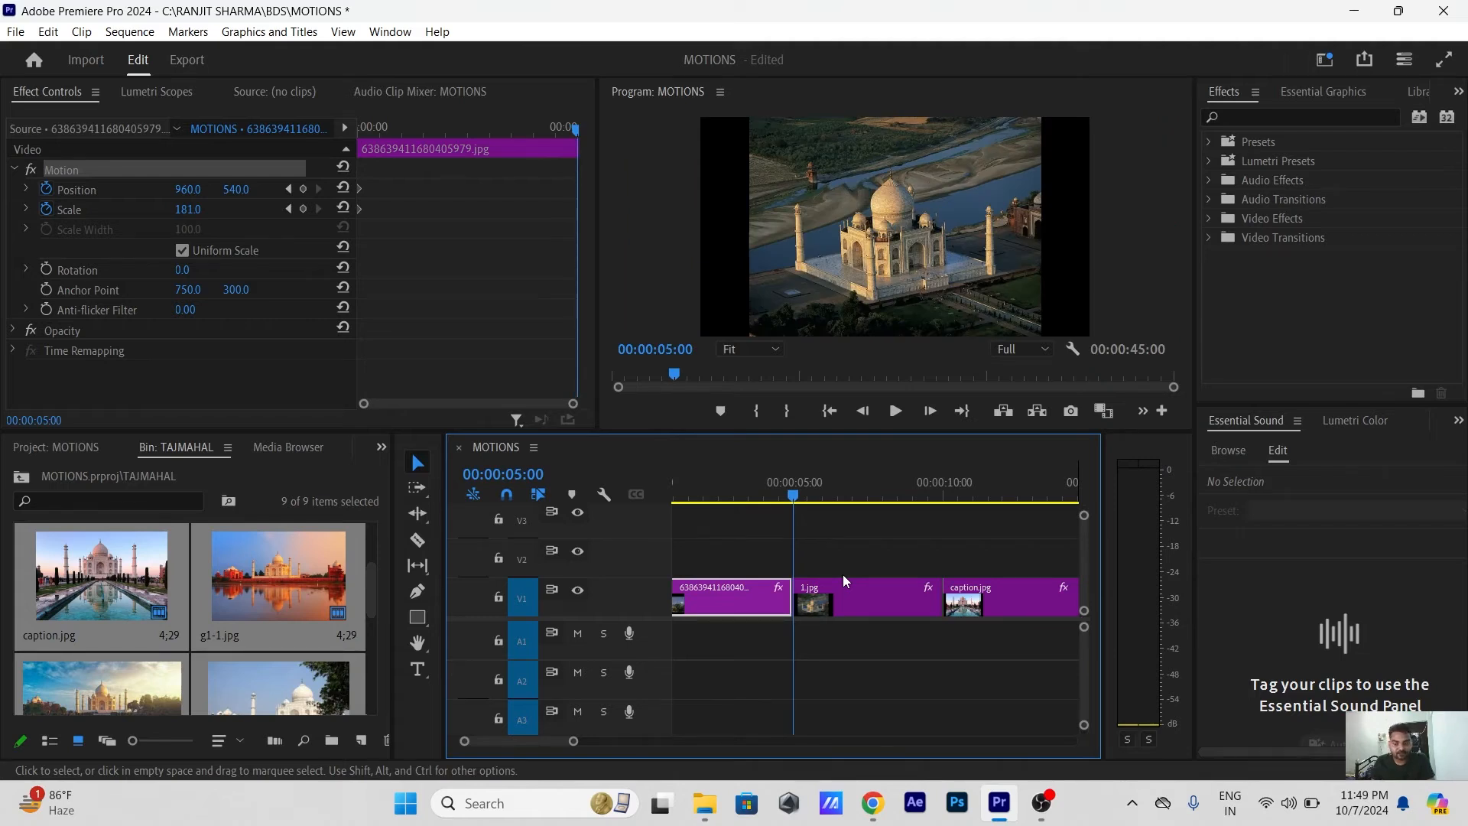
Examine the cut between the first and second clips up close, stepping frame by frame across it to compare both images
key(=)
key(=)
key(=)
key(=)
key(=)
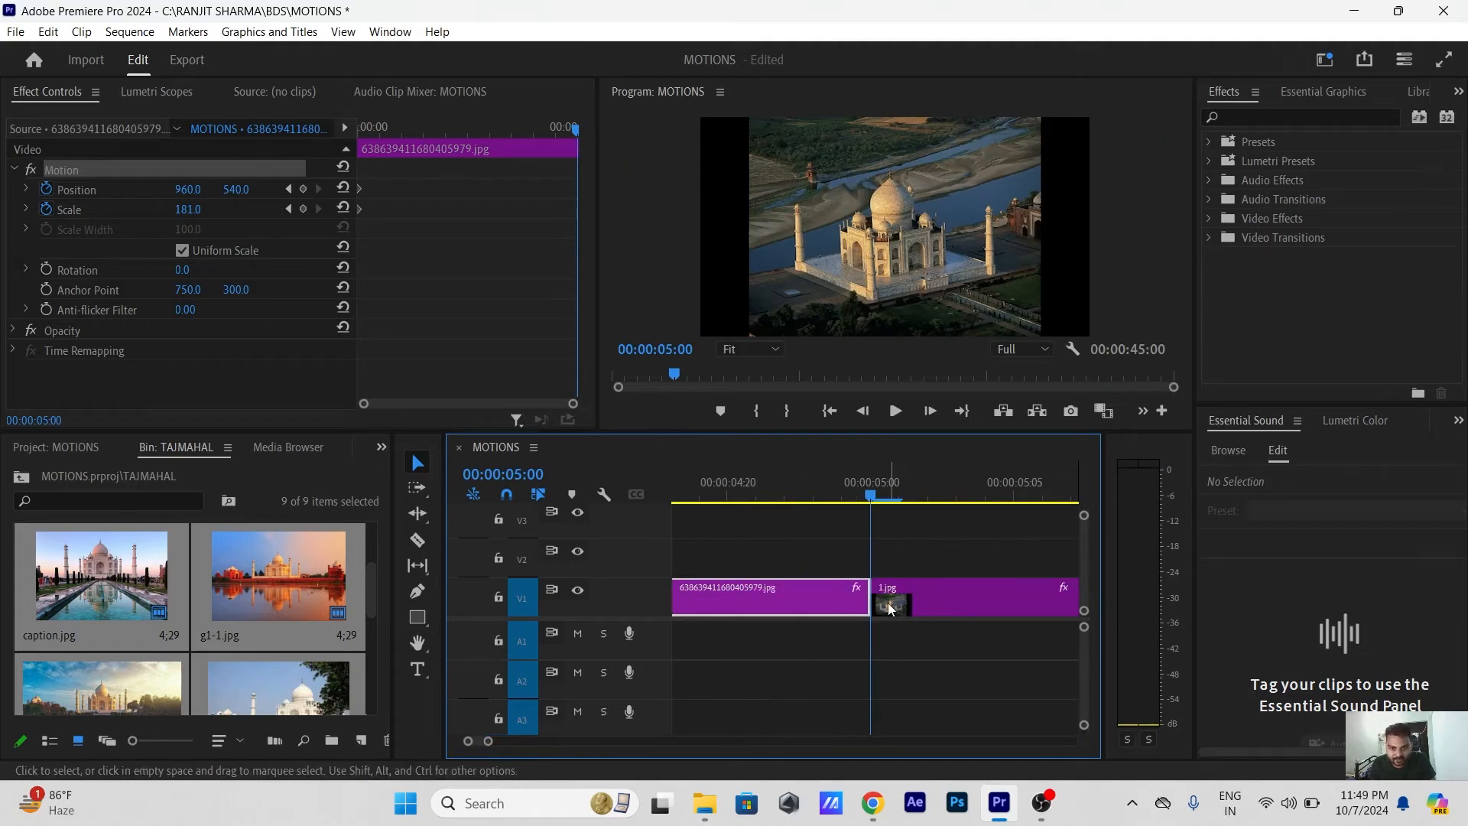
key(Right)
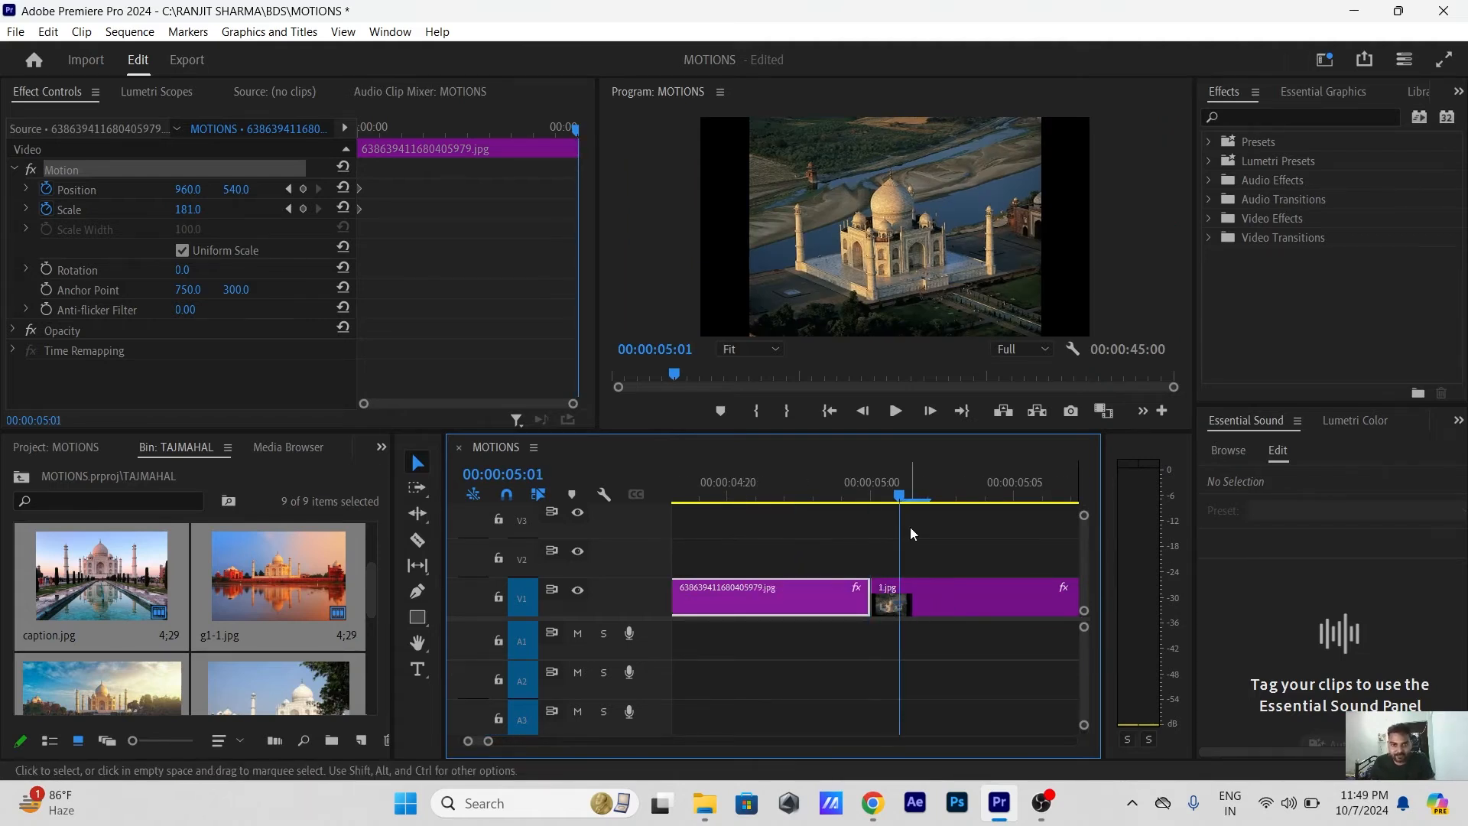
key(Left)
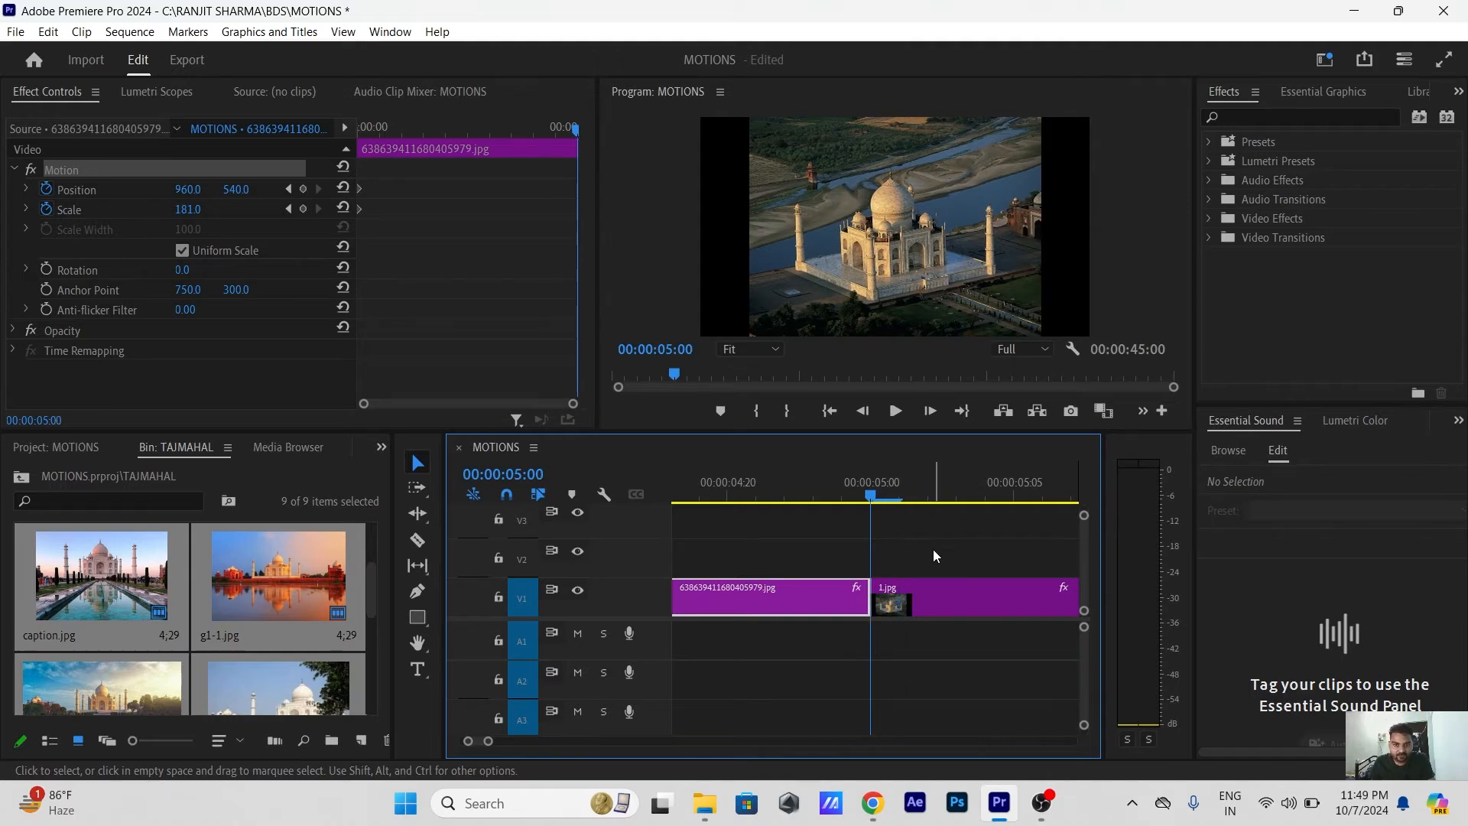
key(Left)
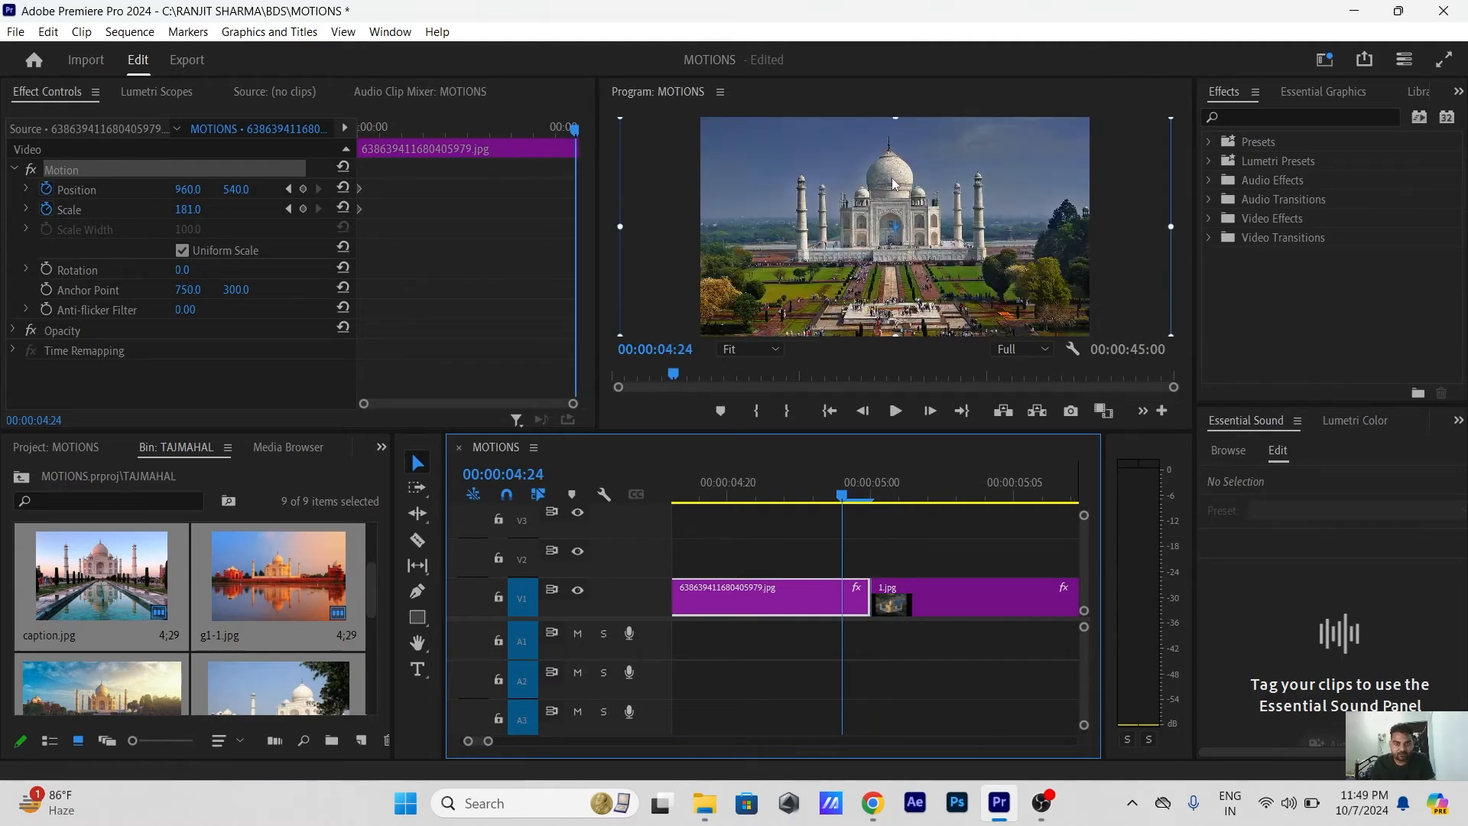
key(Right)
key(Right)
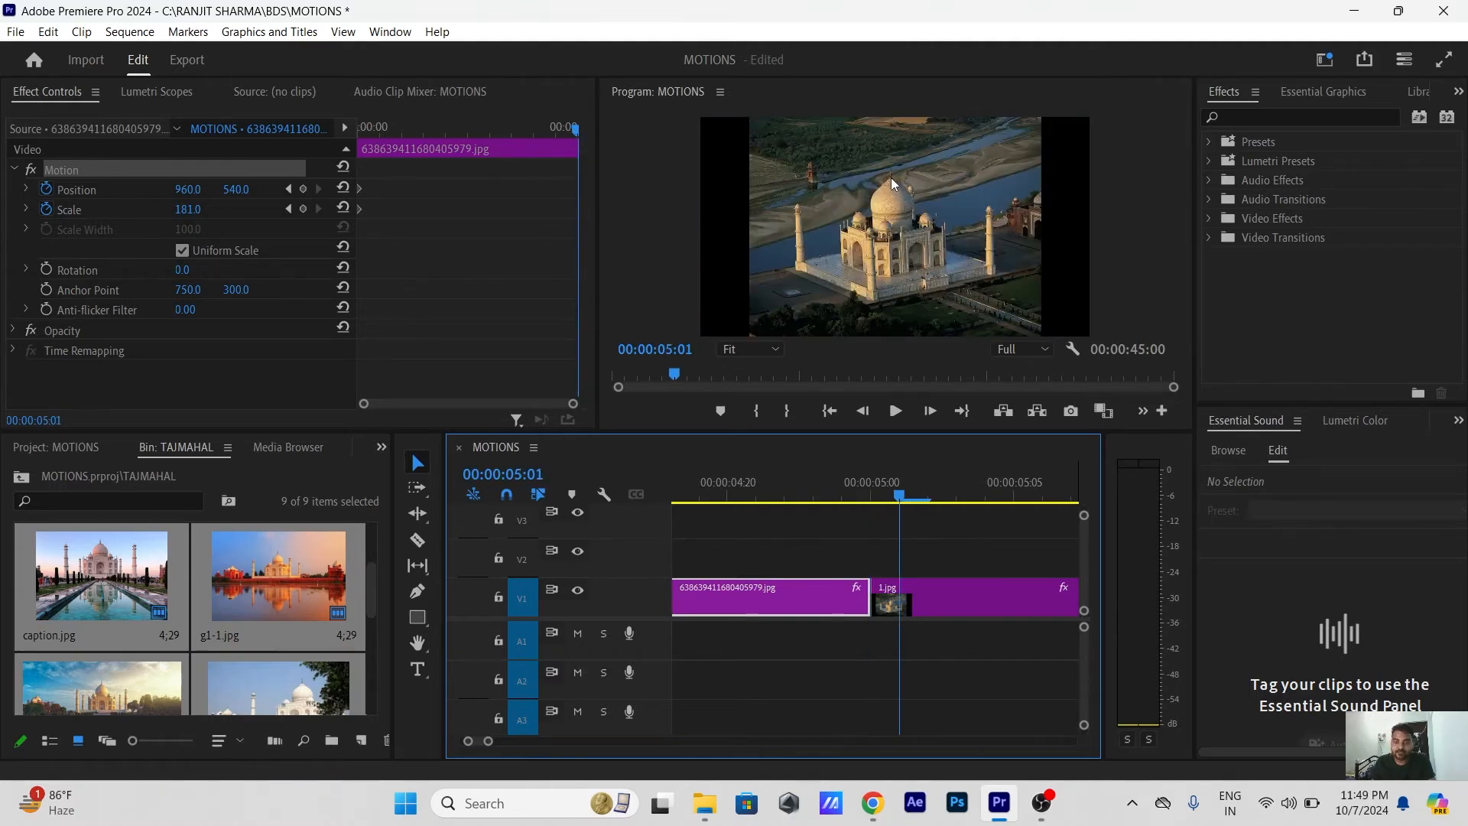
key(Left)
key(Left)
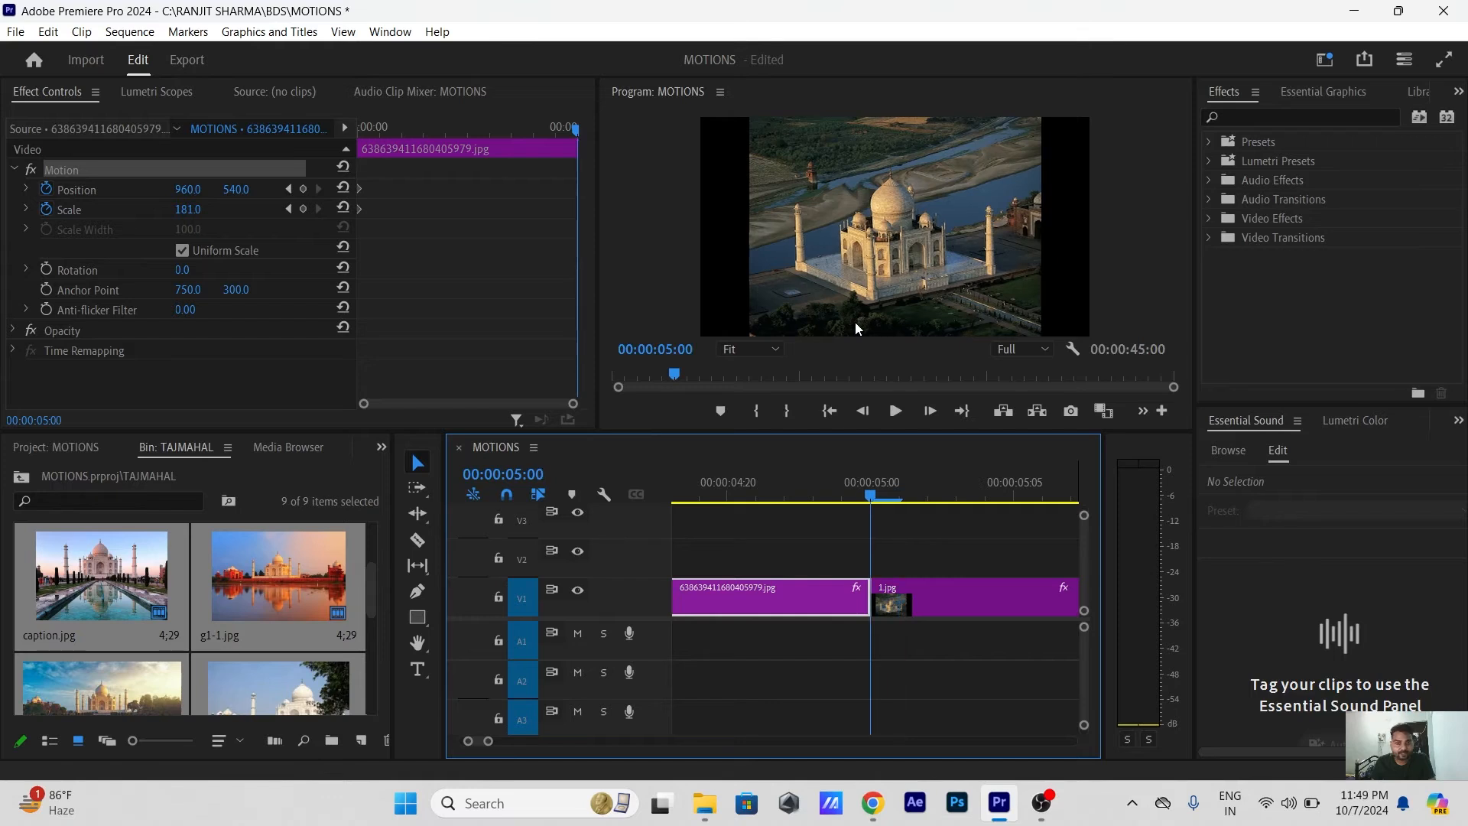
Play briefly around the first cut and near the sequence start, and return the playhead to 00:00:00:00
click(728, 480)
key(space)
key(space)
key(minus)
key(minus)
key(minus)
key(minus)
key(minus)
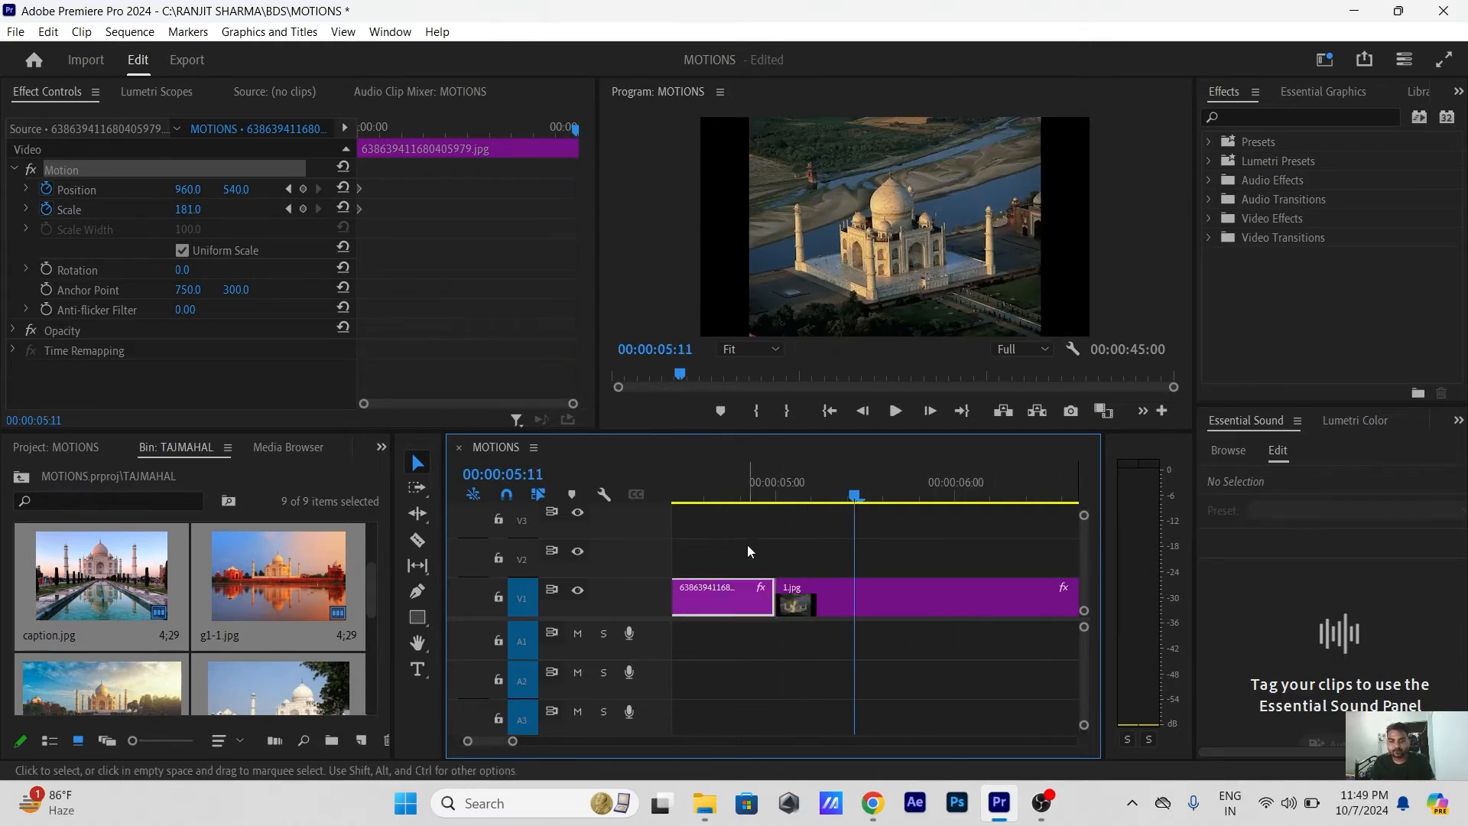
key(minus)
click(678, 501)
key(space)
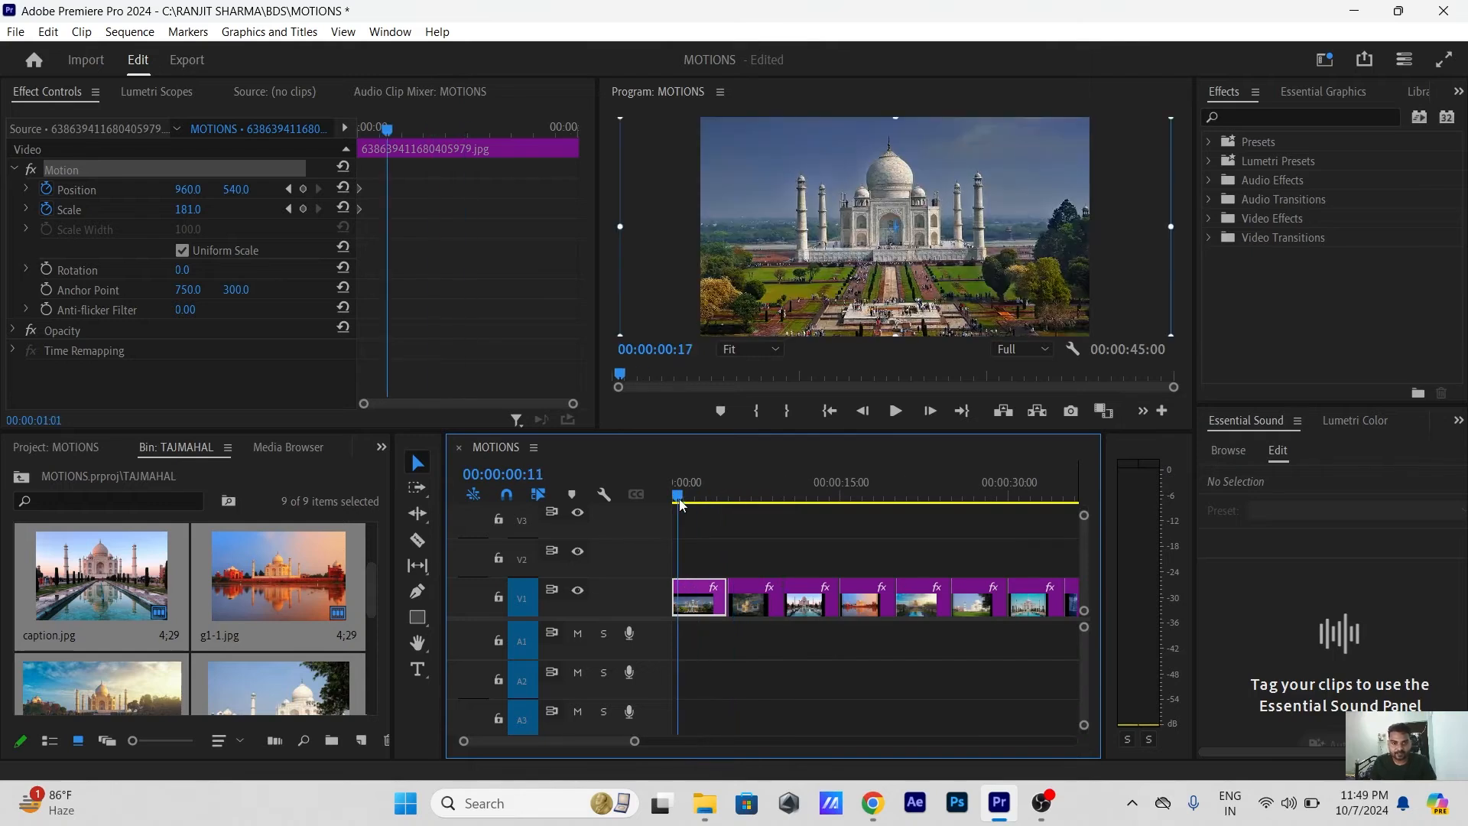
key(space)
drag(711, 497, 652, 498)
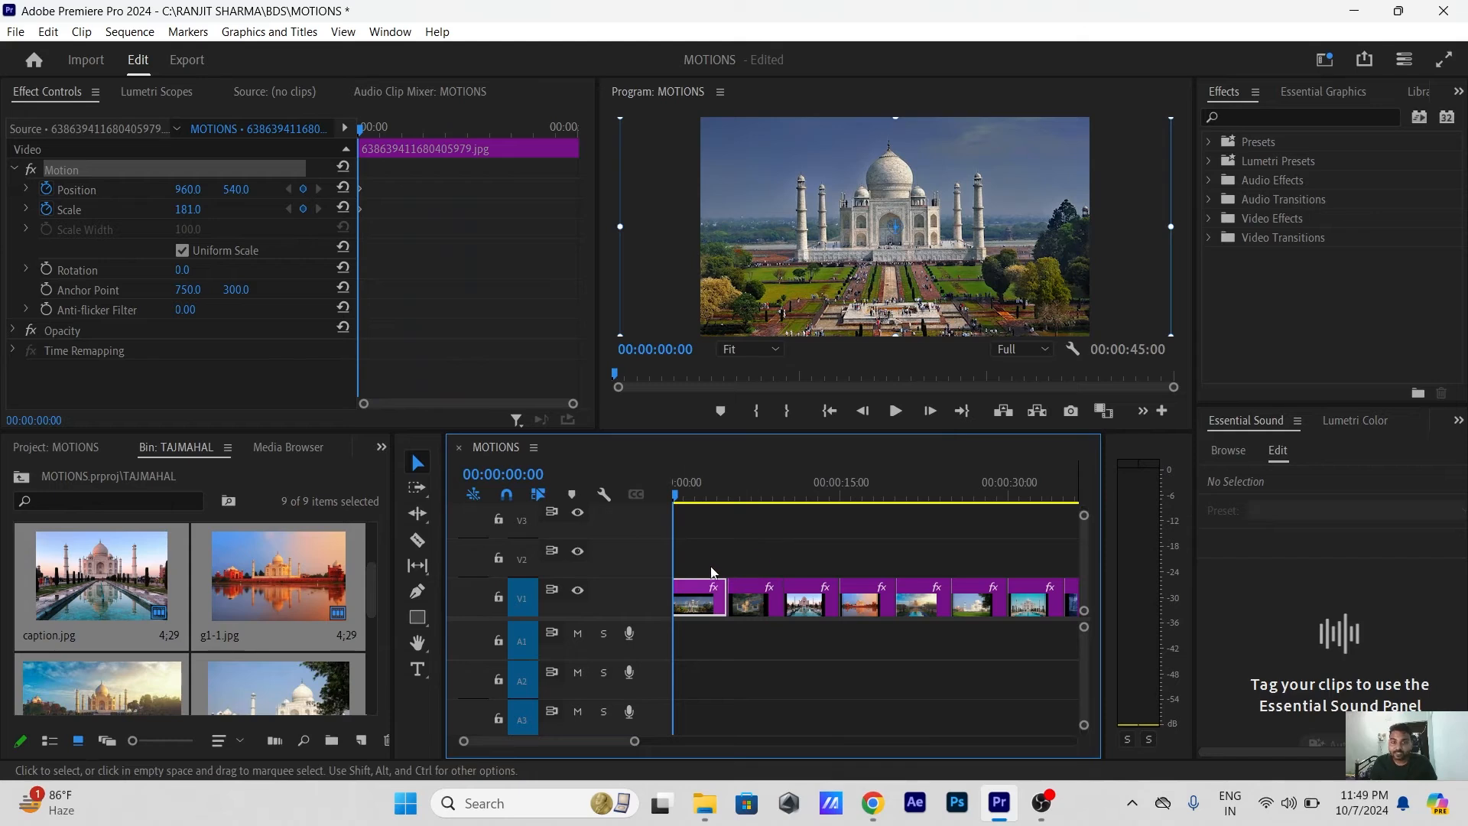
Deselect the clip and park the playhead on the first clip's last frame, 00:00:04:24
click(778, 540)
key(Down)
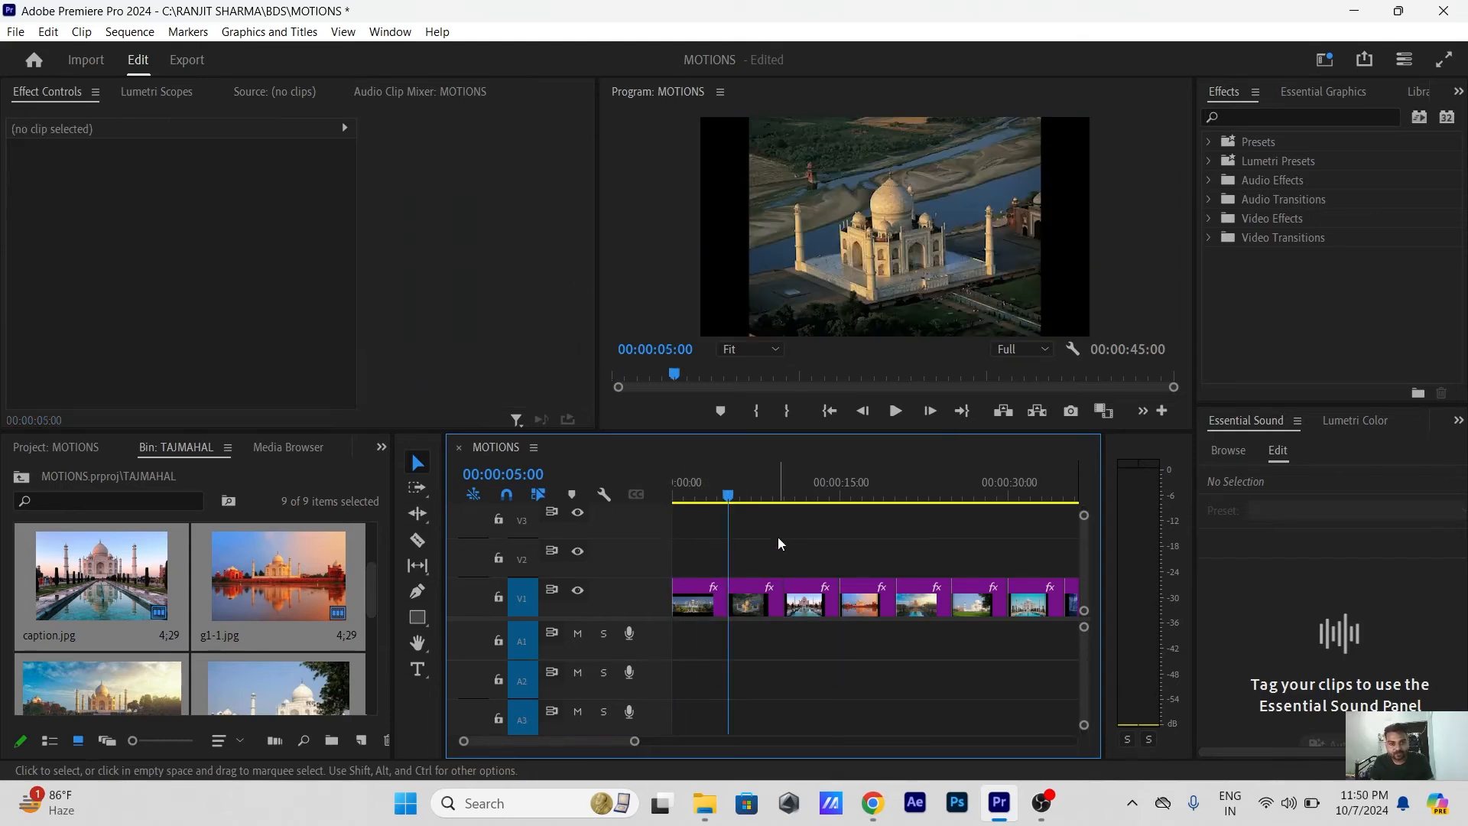
key(Up)
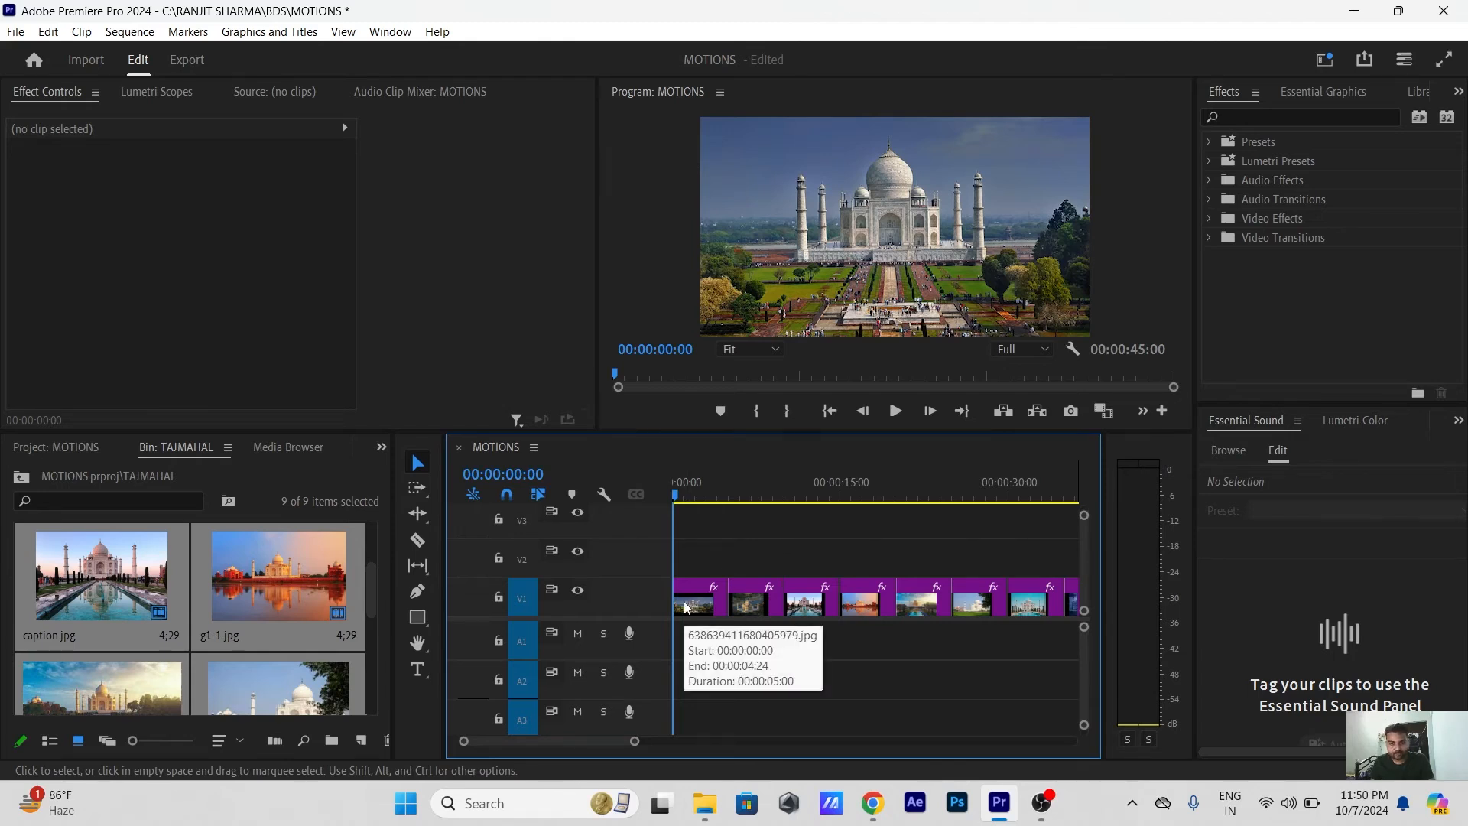
key(Down)
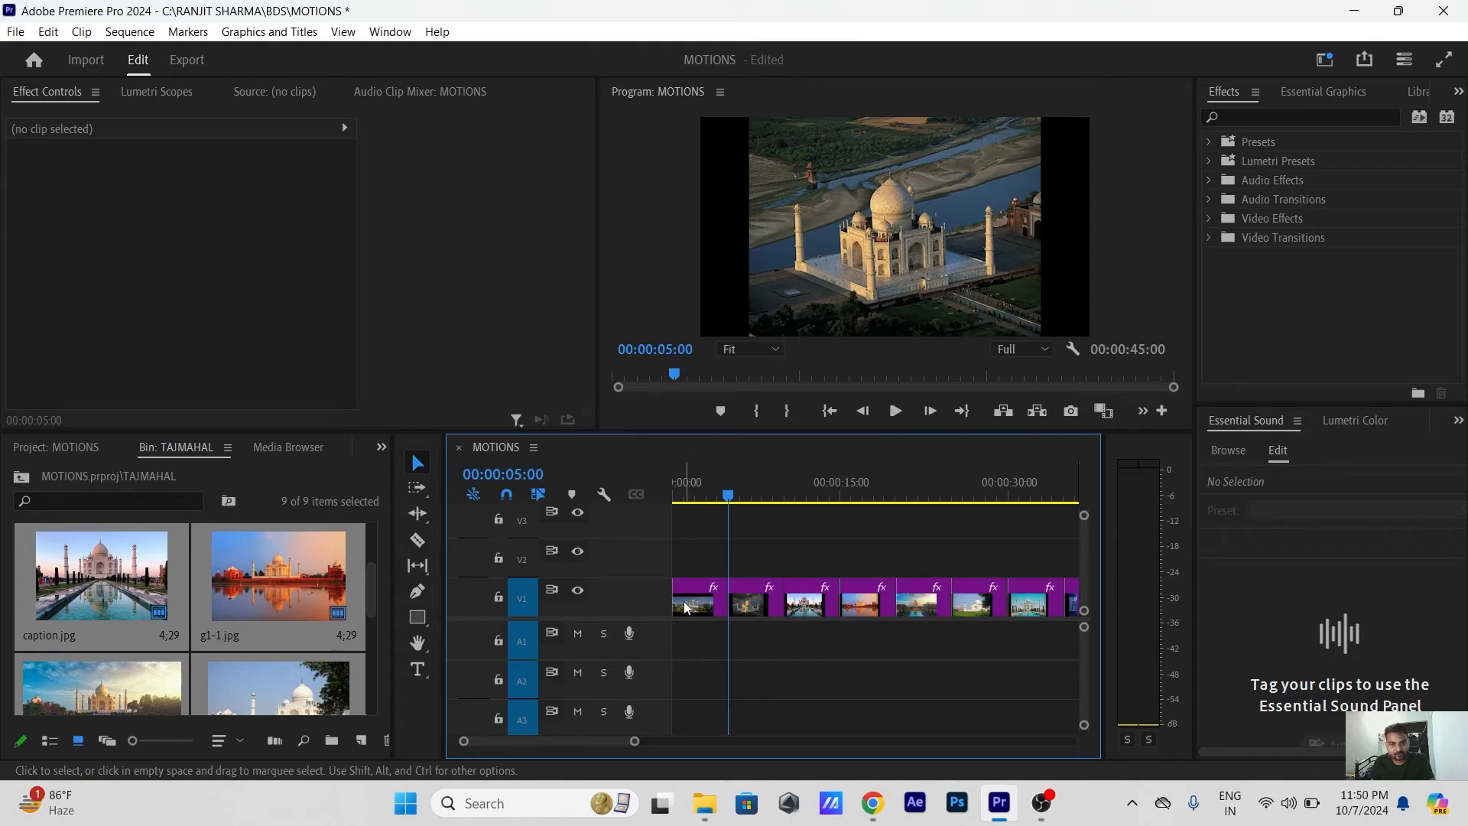
key(Left)
key(=)
key(=)
key(=)
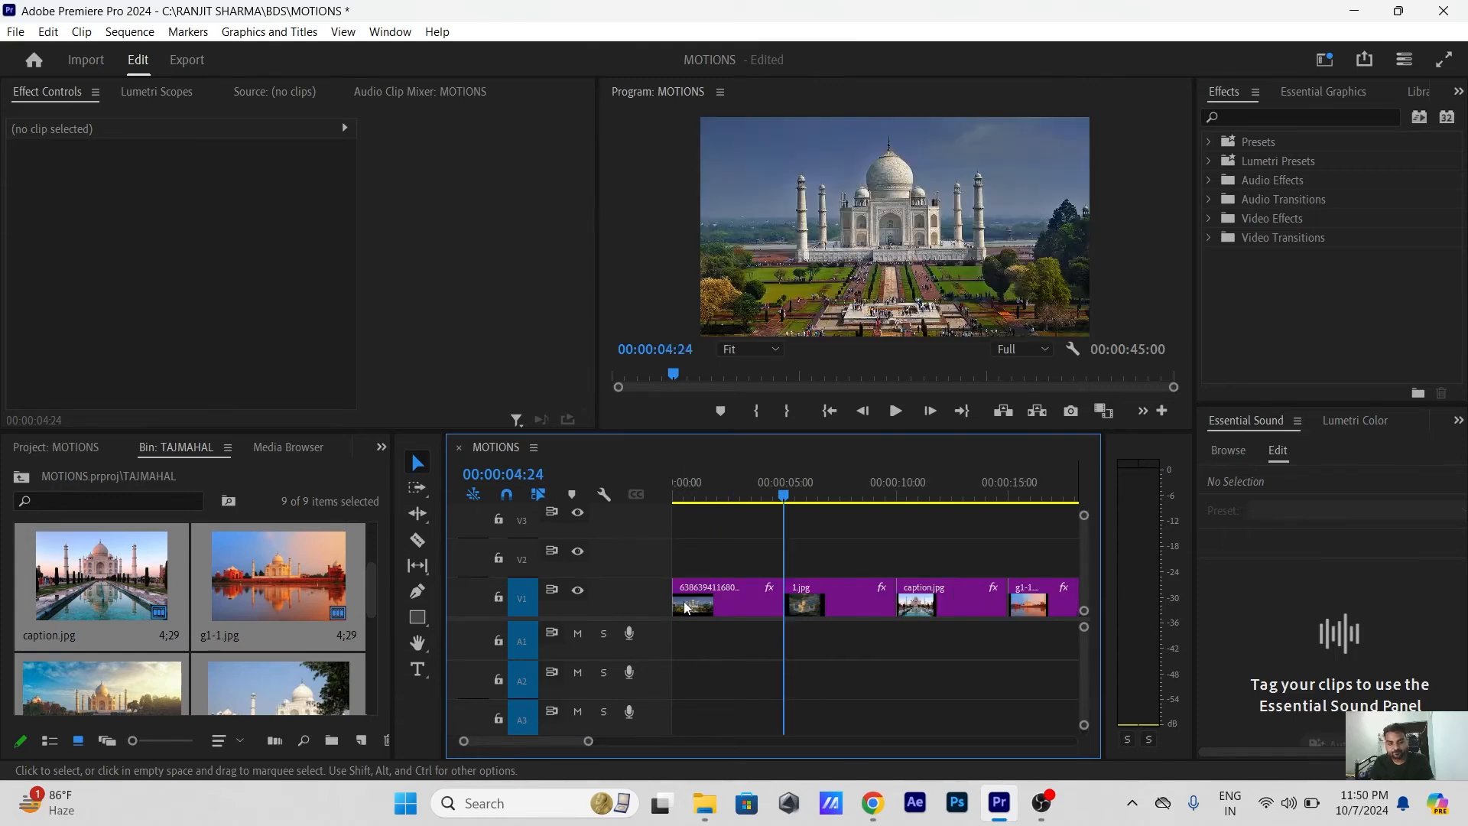
Select the first clip's Motion effect and keyframe its Scale at 262 and Position at 960, 723 on the last frame
click(847, 605)
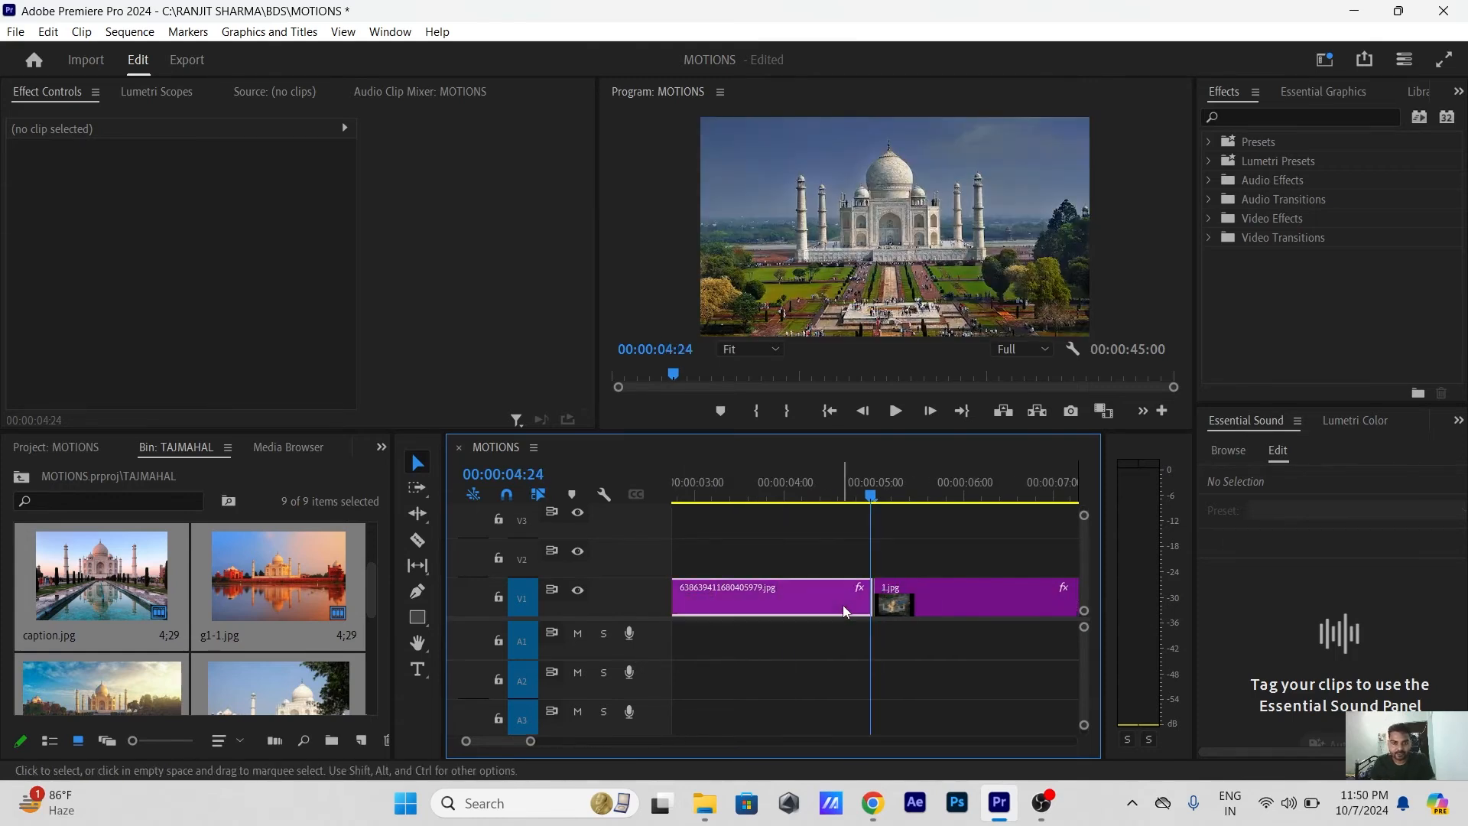
key(=)
key(=)
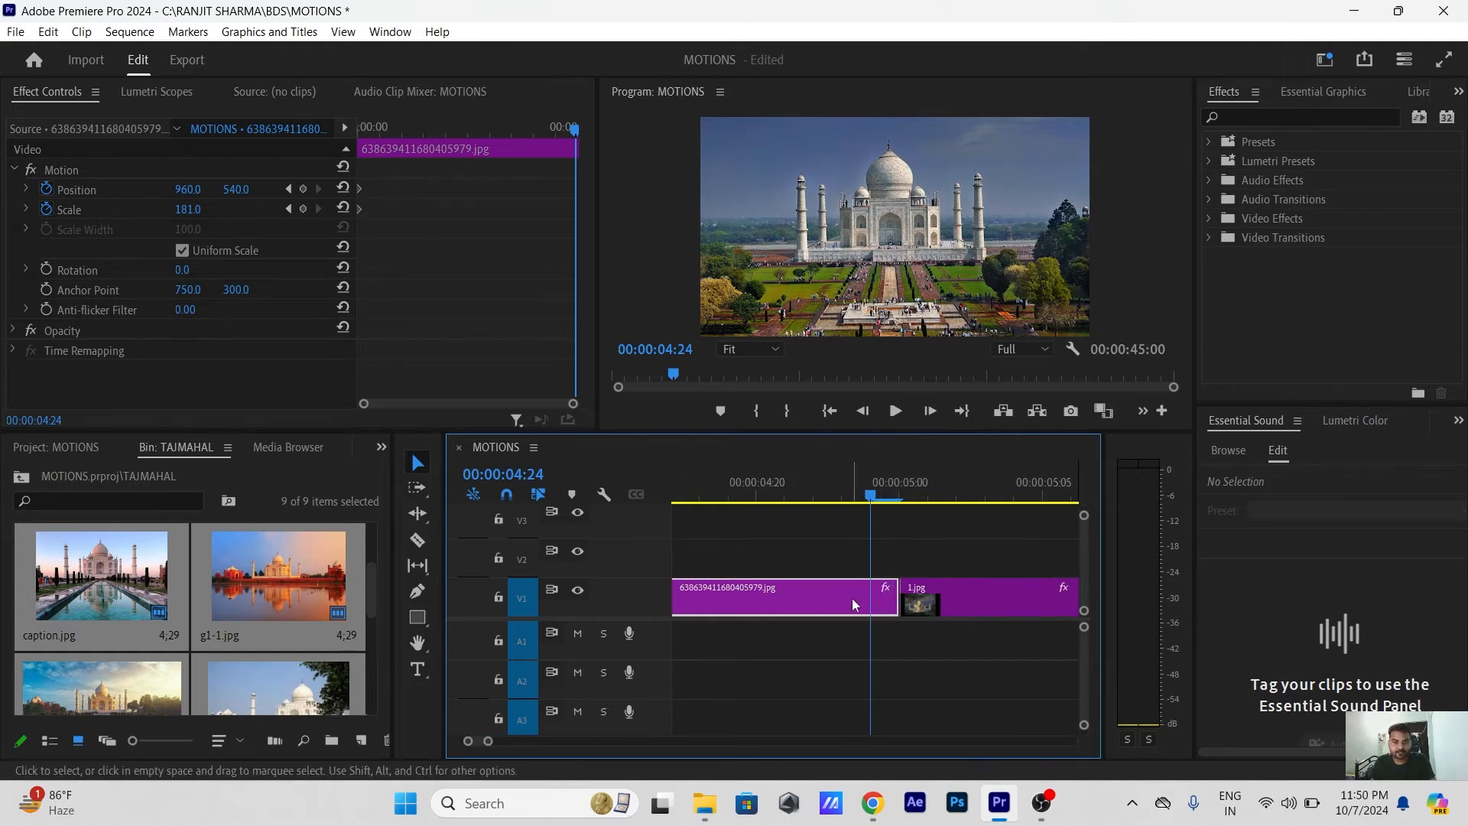
click(204, 165)
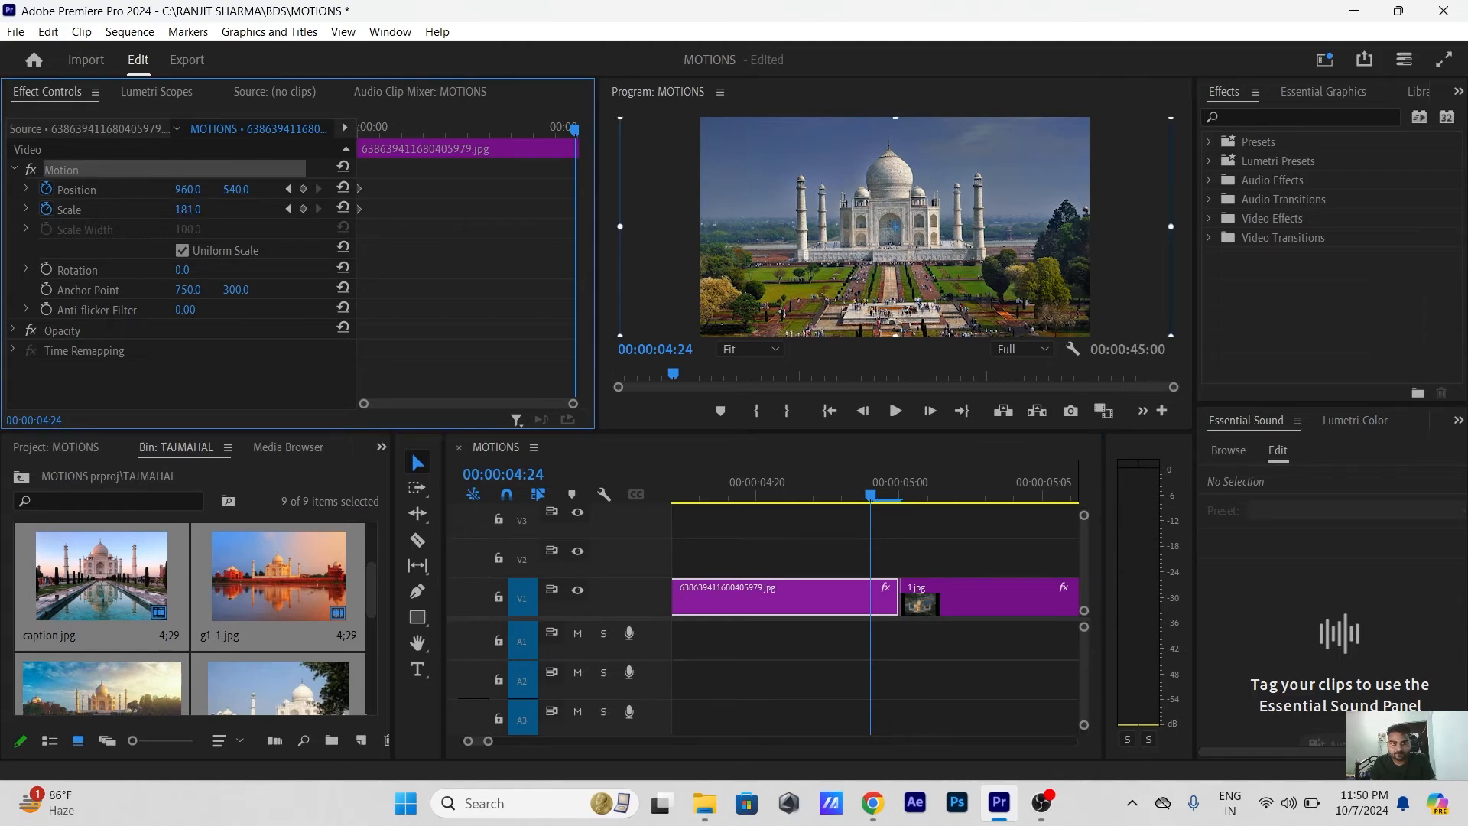
mouse_move(187, 208)
mouse_down()
mouse_move(221, 182)
mouse_move(241, 192)
mouse_move(182, 211)
mouse_up()
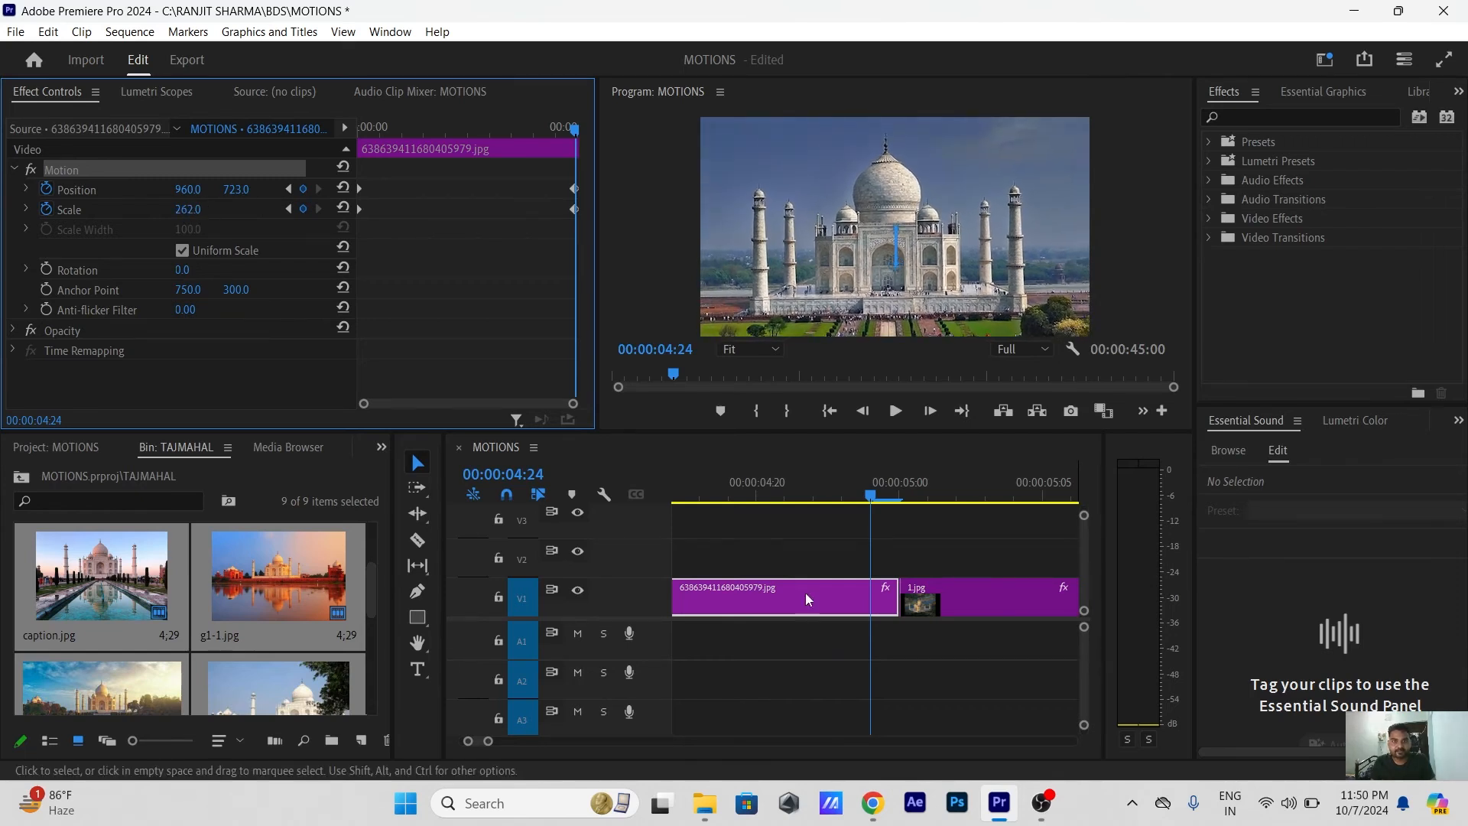
Deselect the first clip, play its zoom-in animation from the sequence start, and return to 00:00:00:00
click(809, 554)
key(minus)
key(minus)
key(minus)
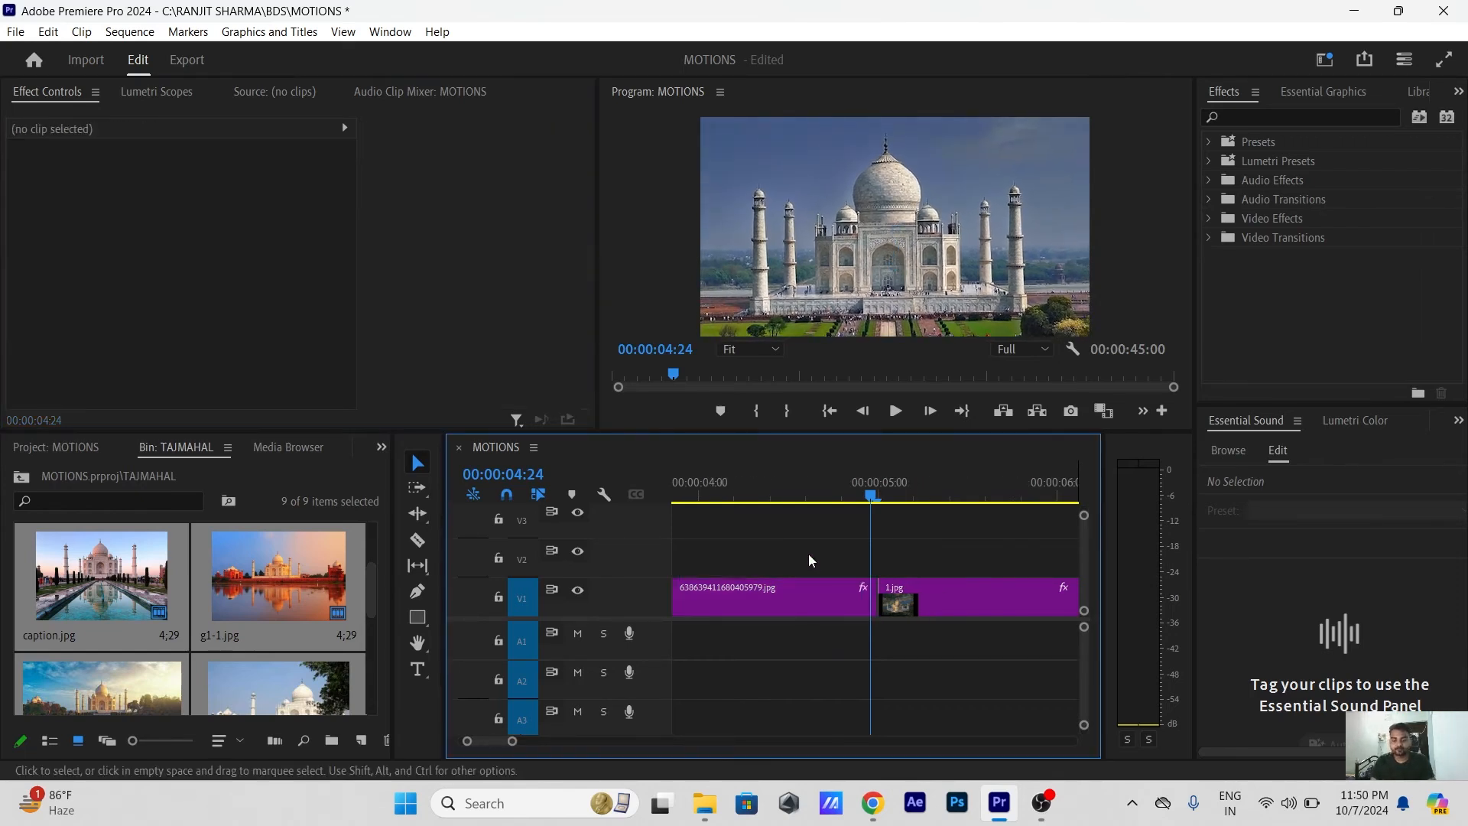
key(Home)
key(equal)
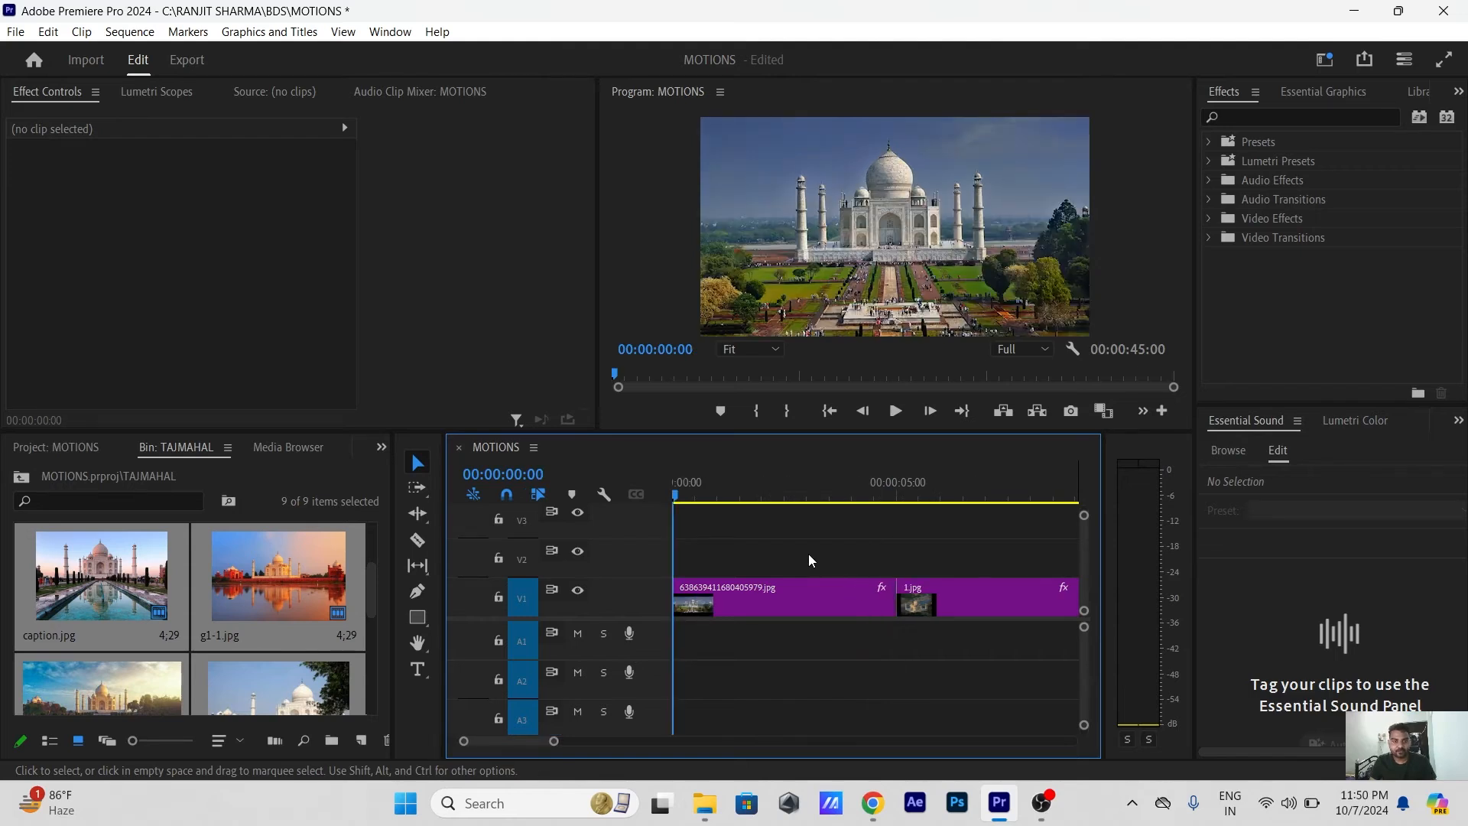
key(minus)
key(minus)
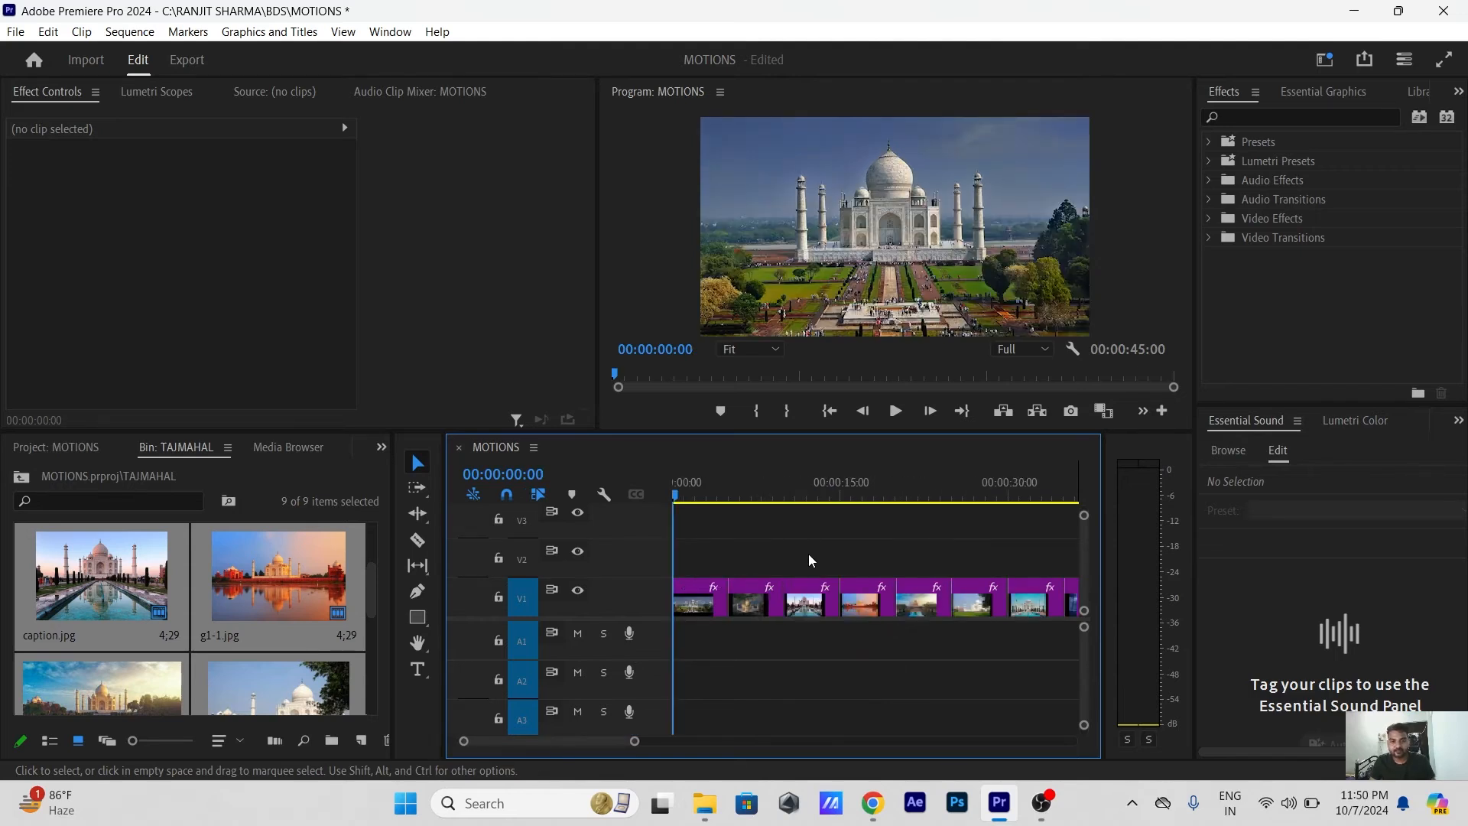
key(space)
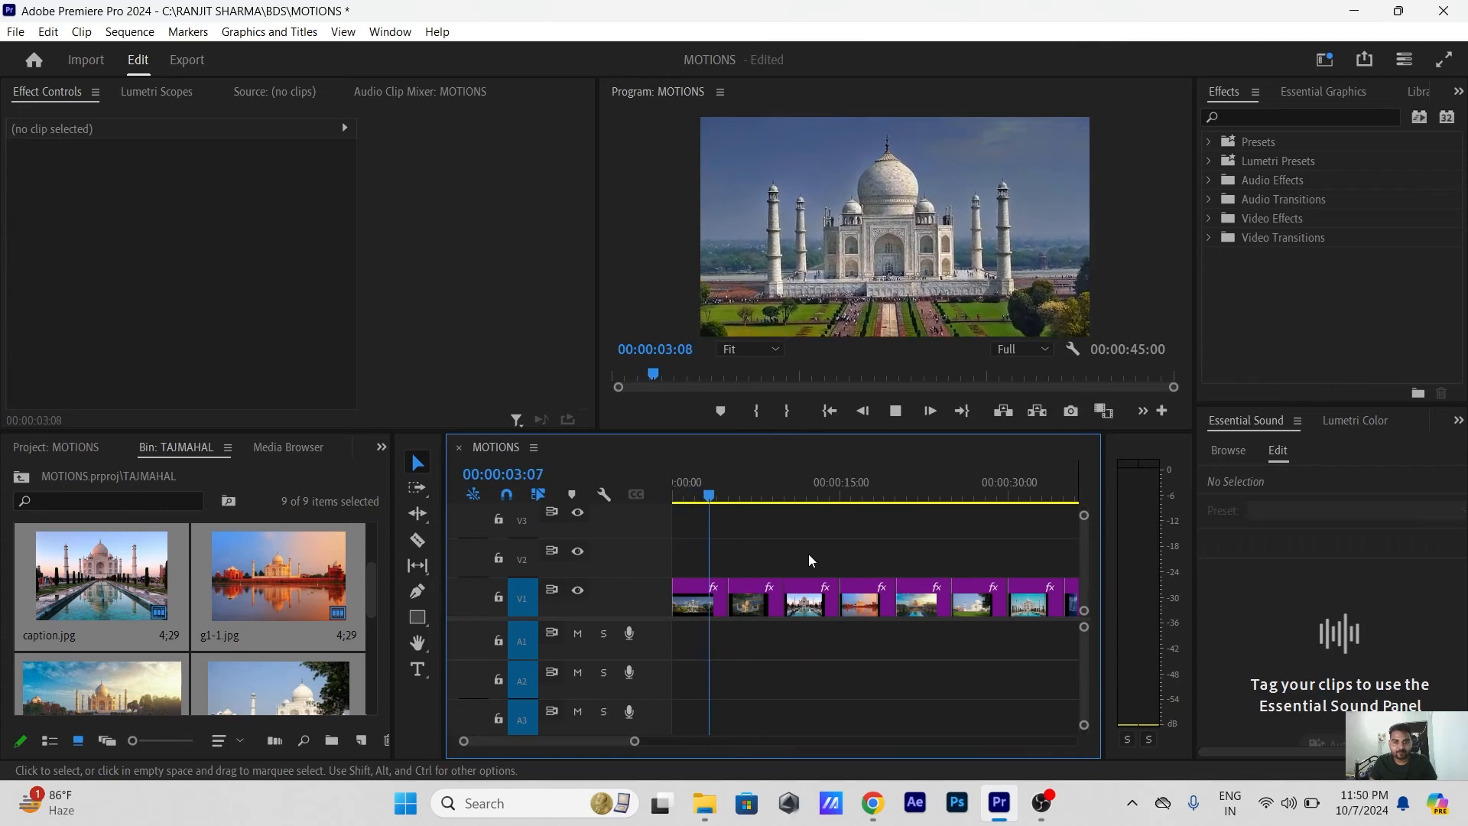
key(Home)
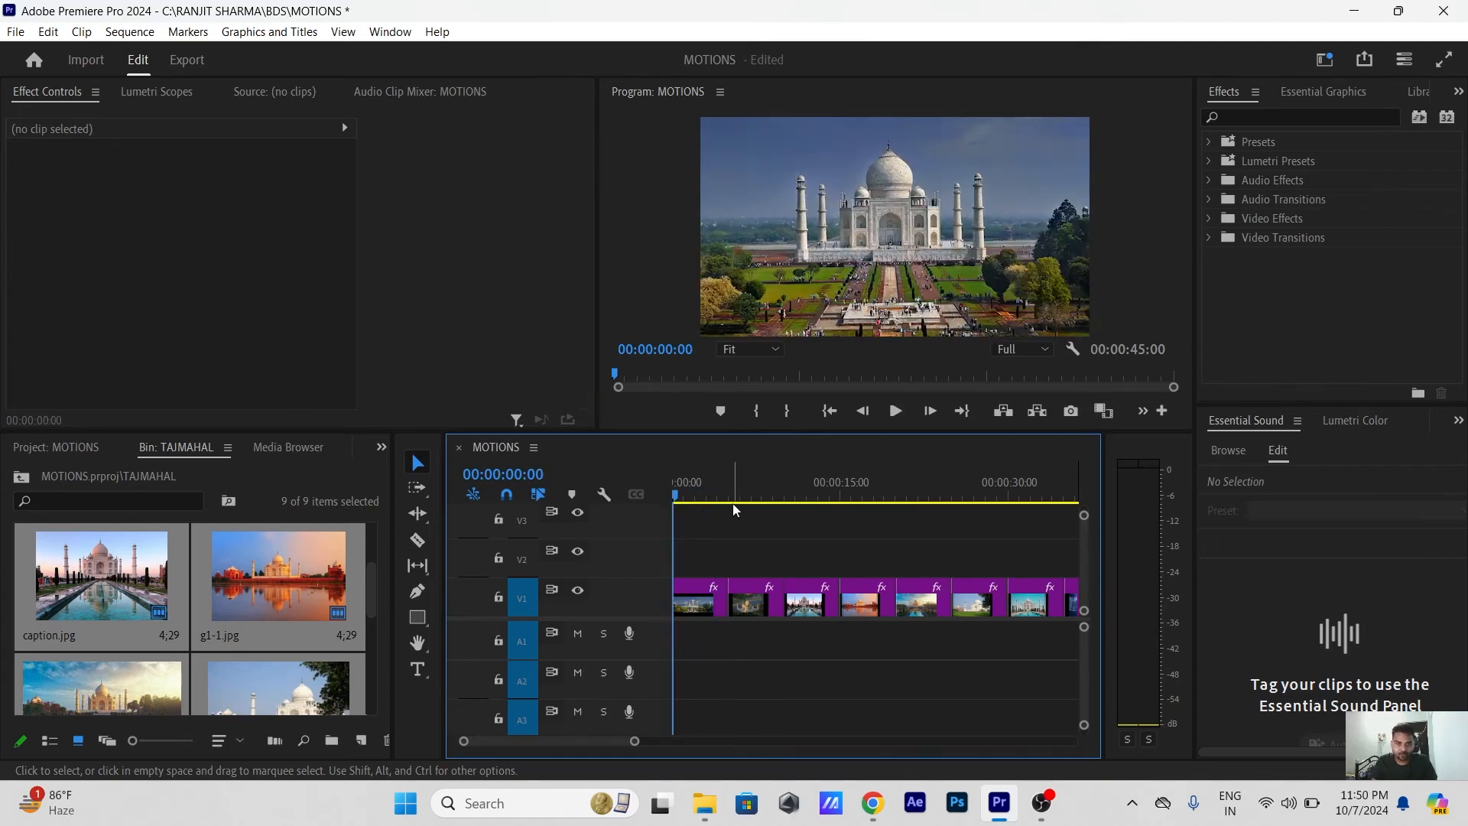
Replay the first clip's zoom-in several times from the sequence start, pausing partway to check the movement
key(space)
key(space)
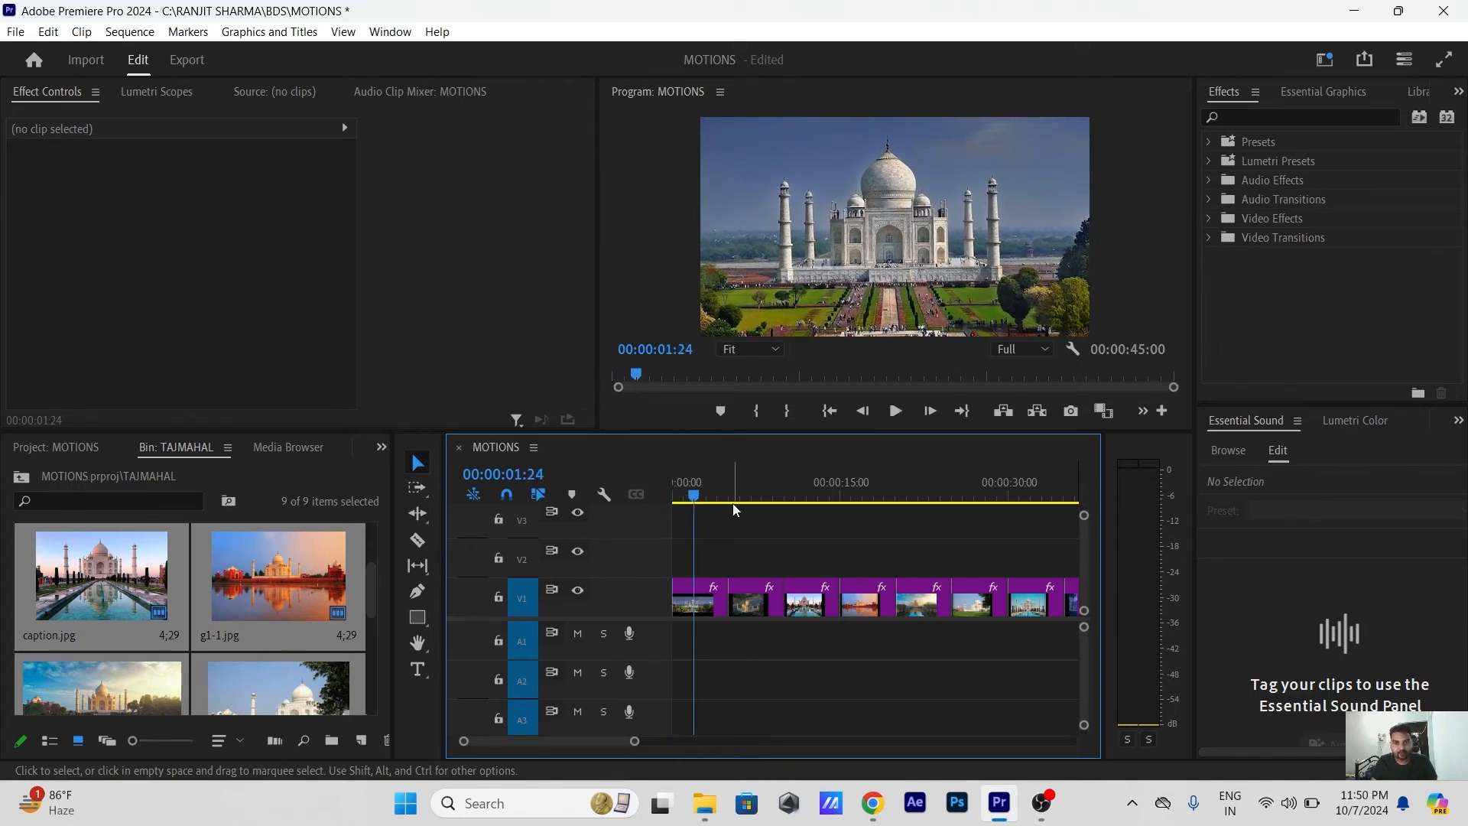
key(Home)
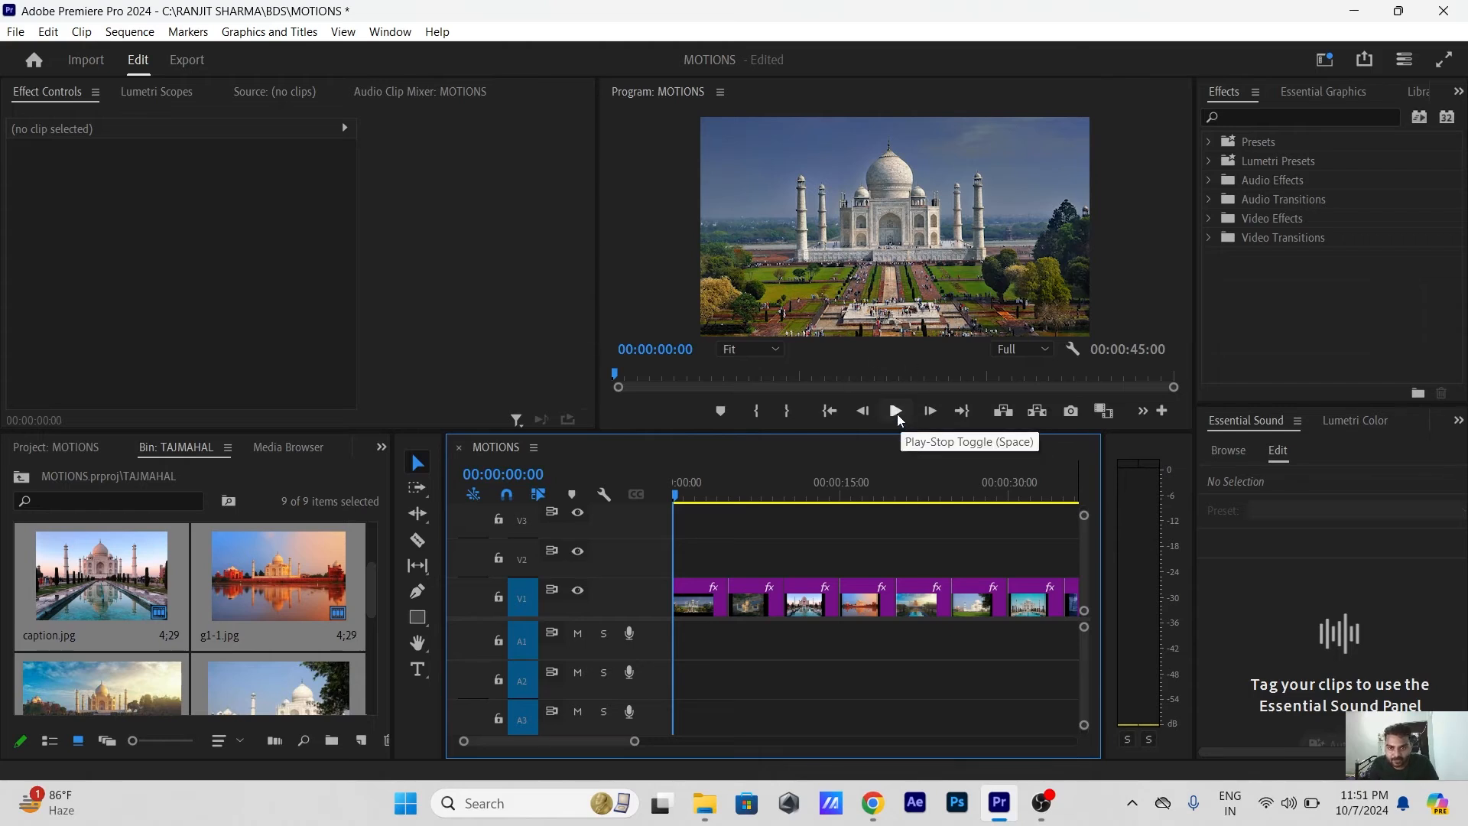
click(896, 413)
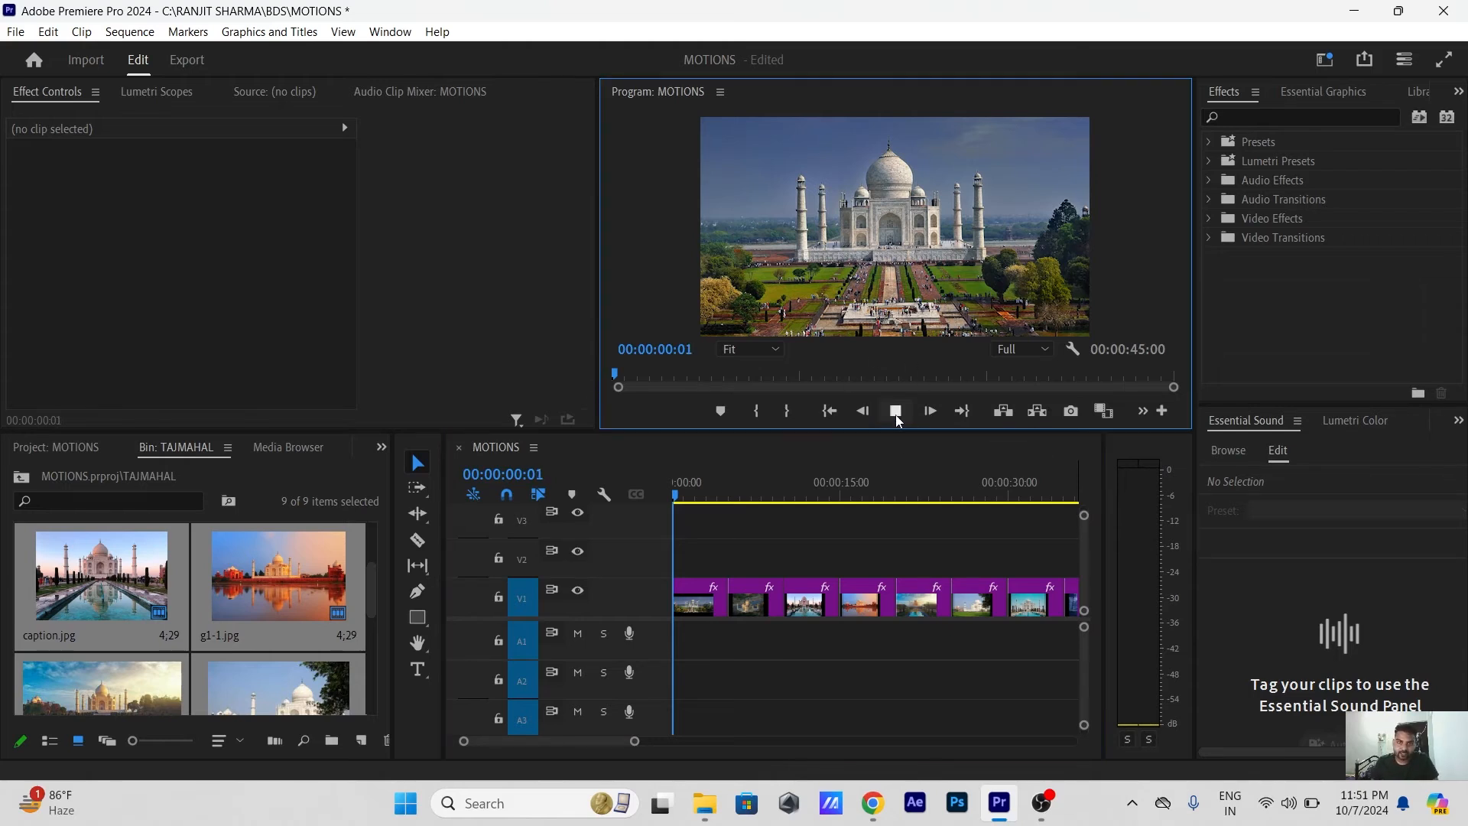
click(896, 413)
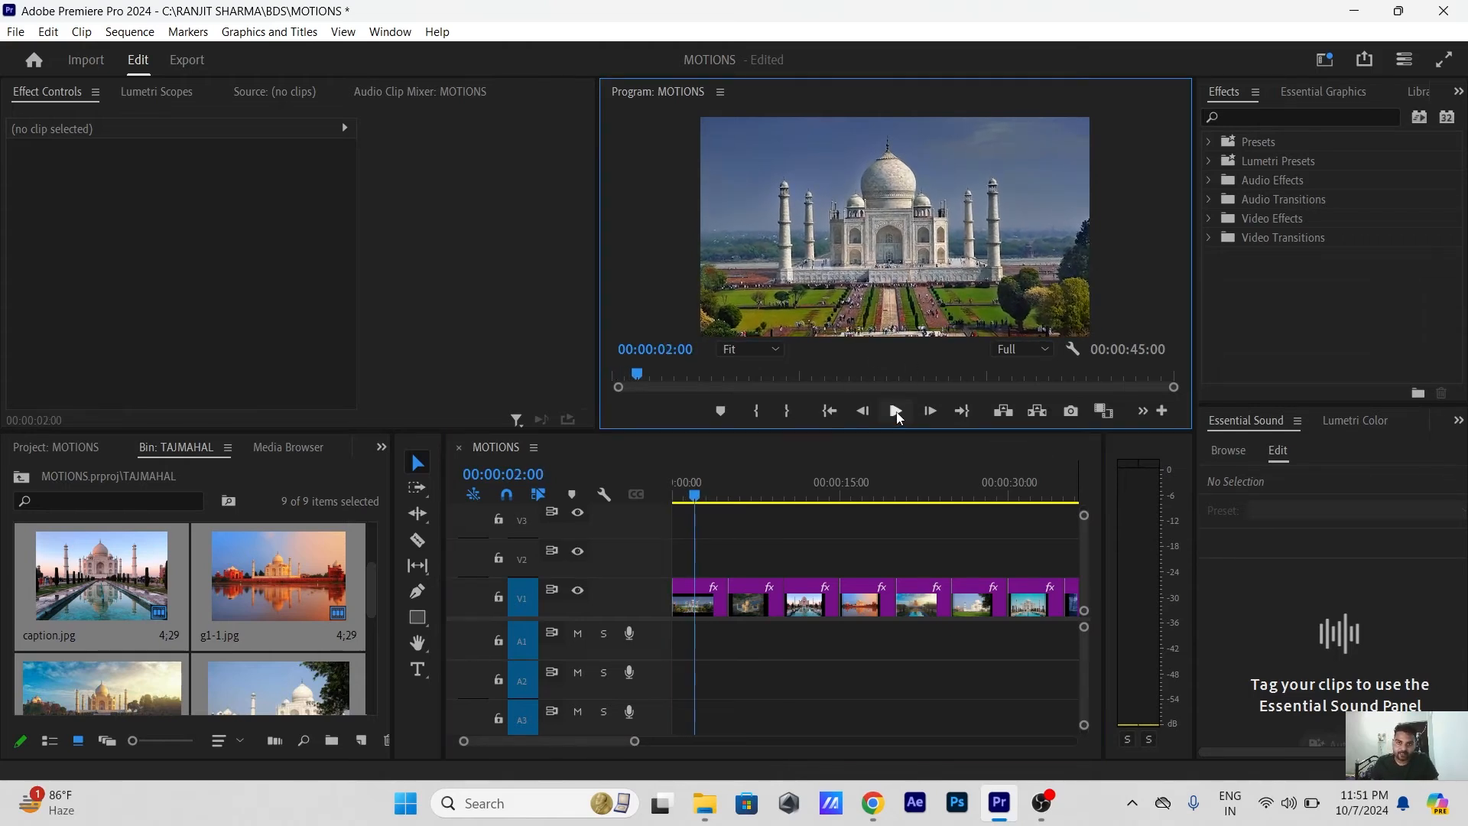
click(896, 413)
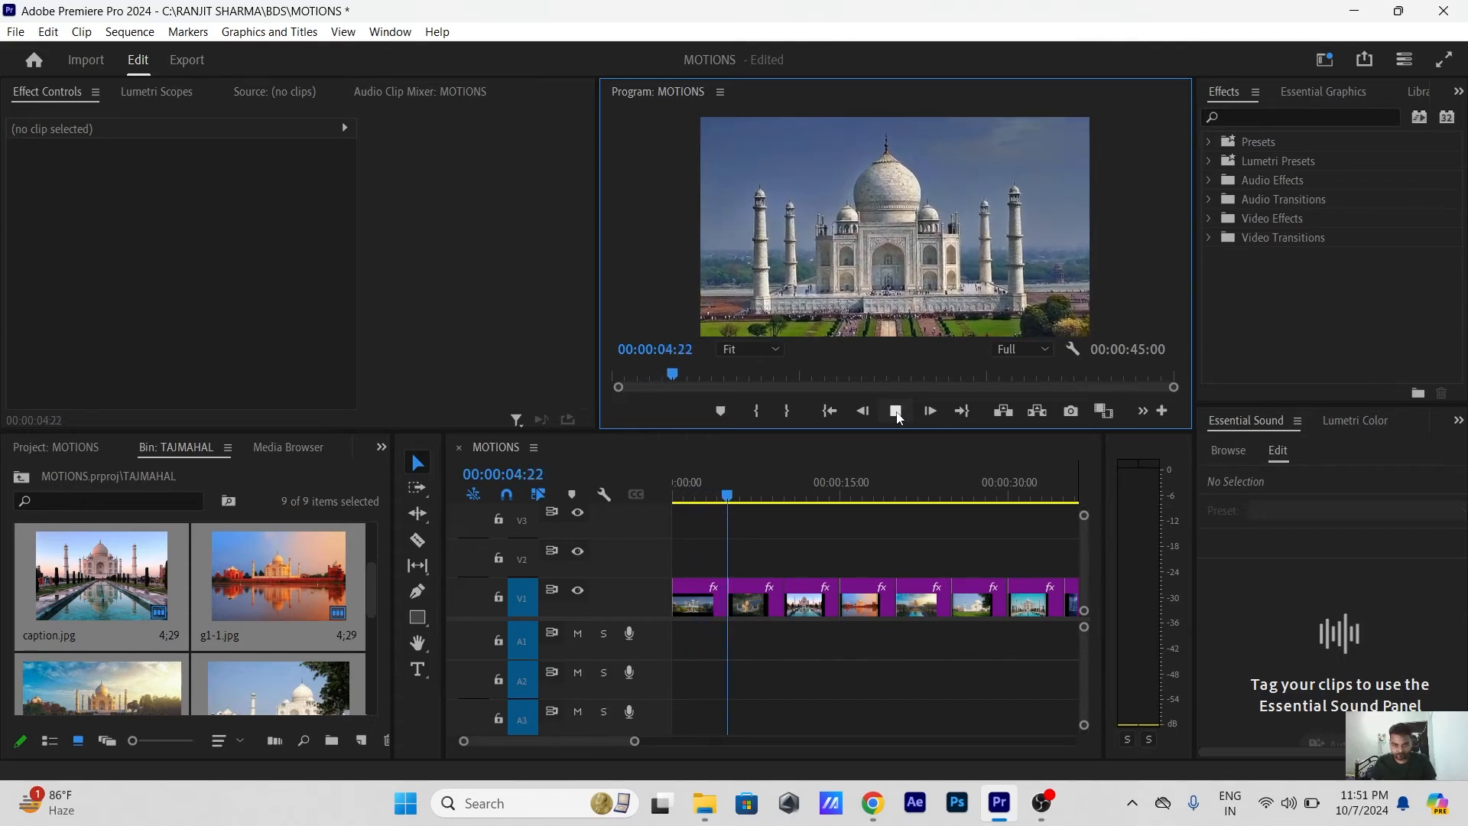
click(896, 413)
key(Home)
click(896, 413)
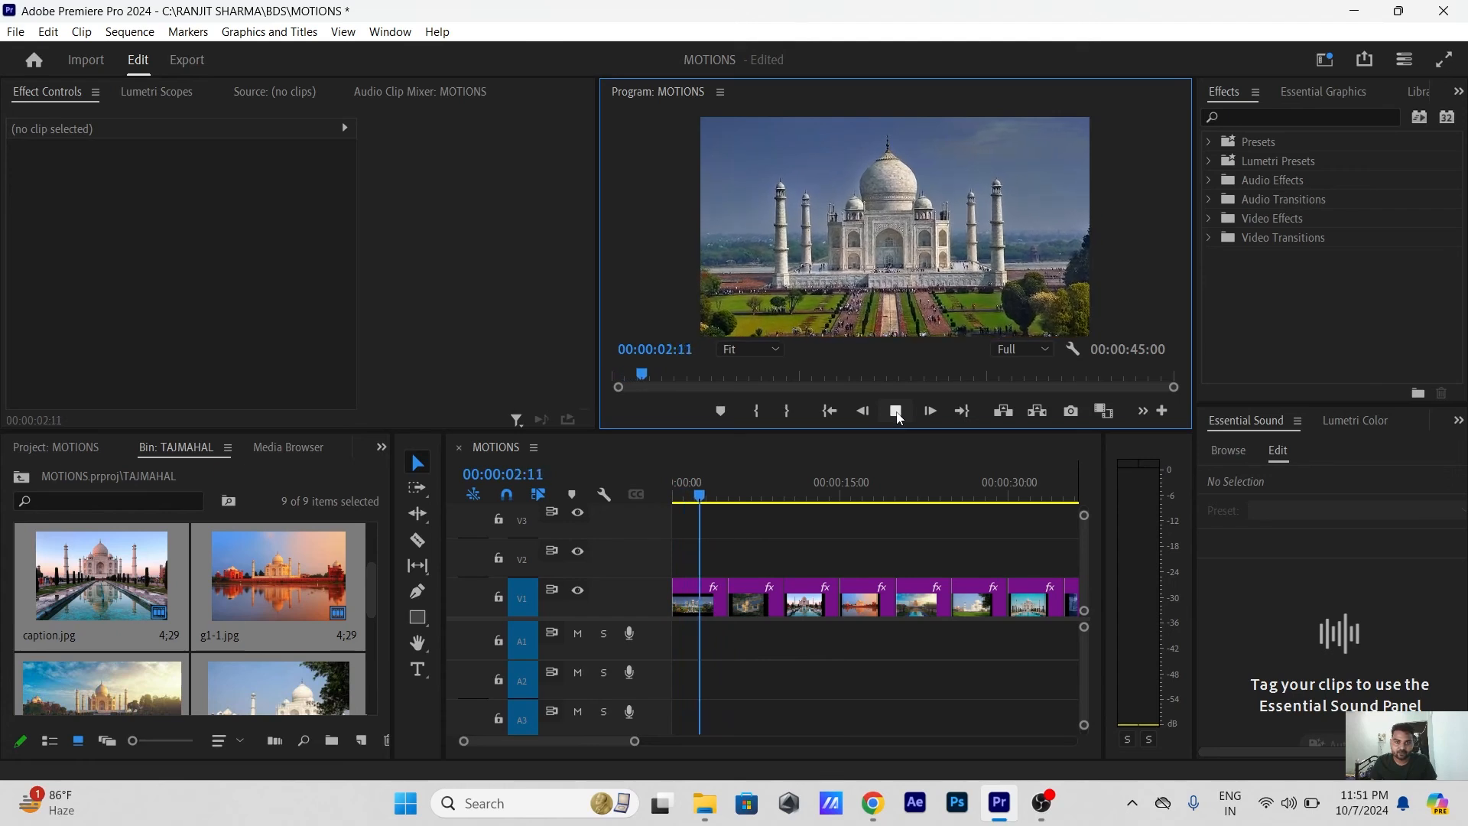
Stop playback, move the playhead to the second clip's start at 00:00:05:00, and select the 1.jpg clip
click(792, 545)
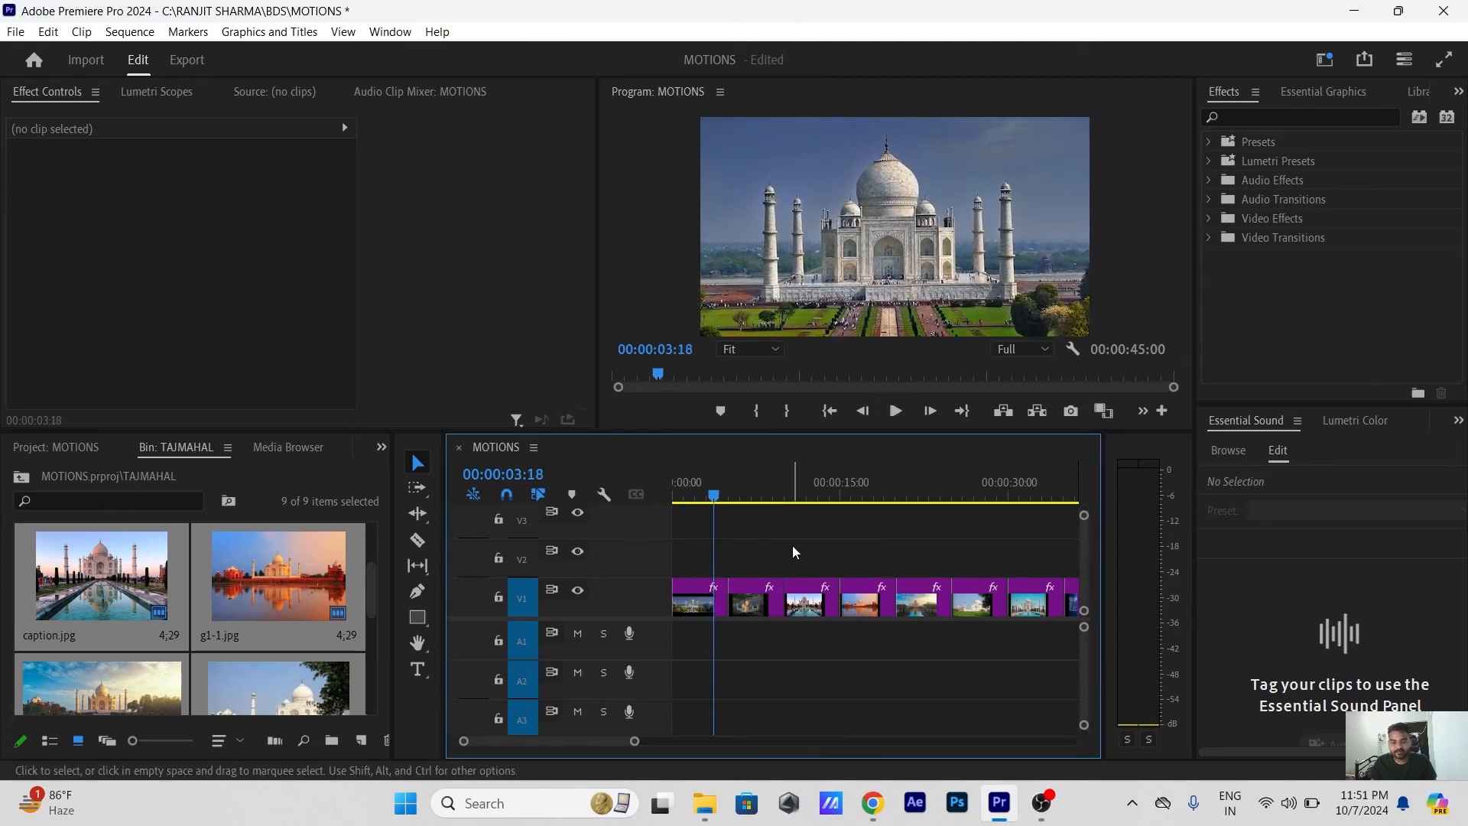
key(=)
key(Down)
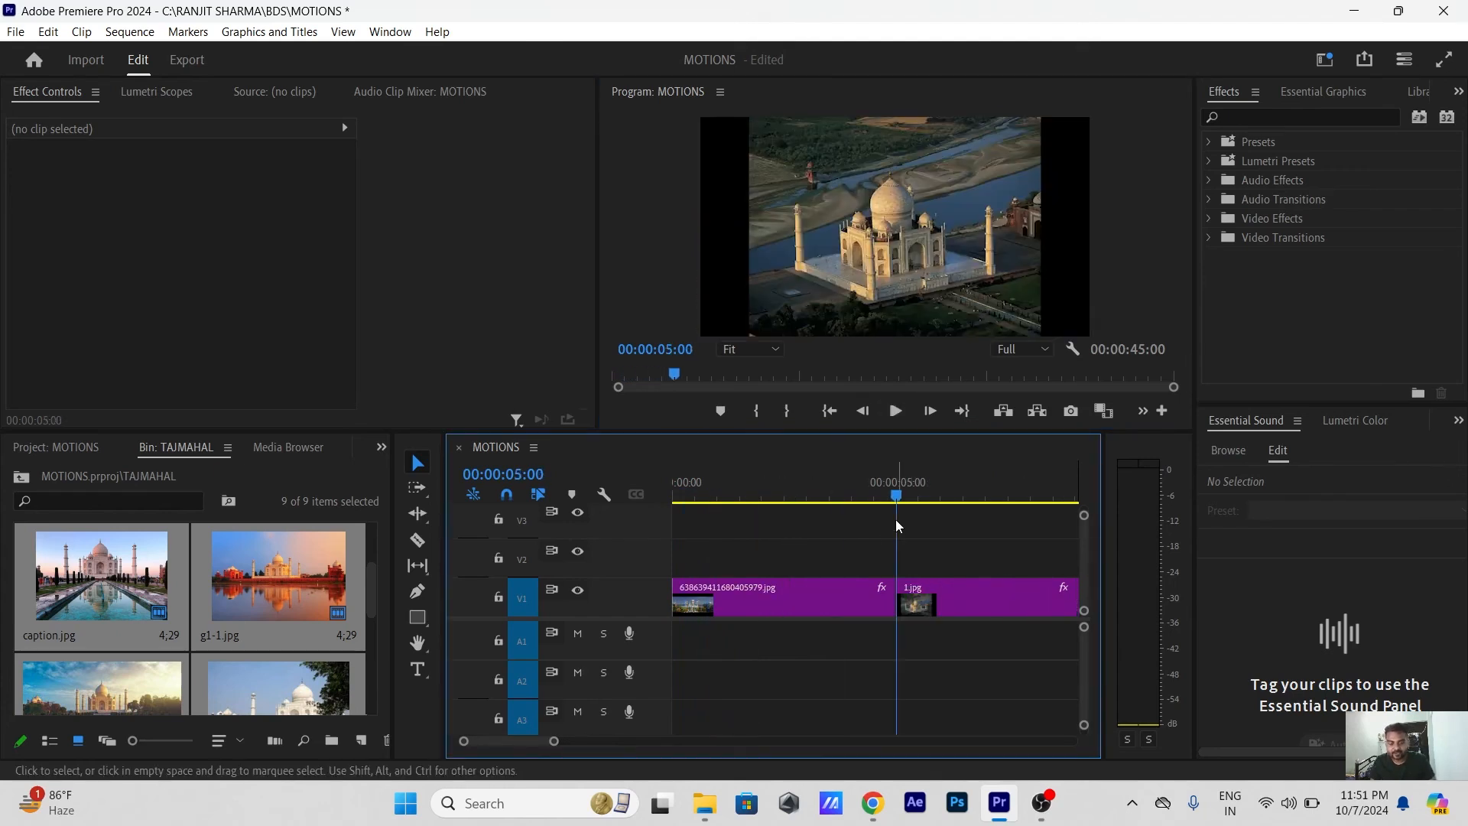
key(minus)
key(minus)
click(759, 610)
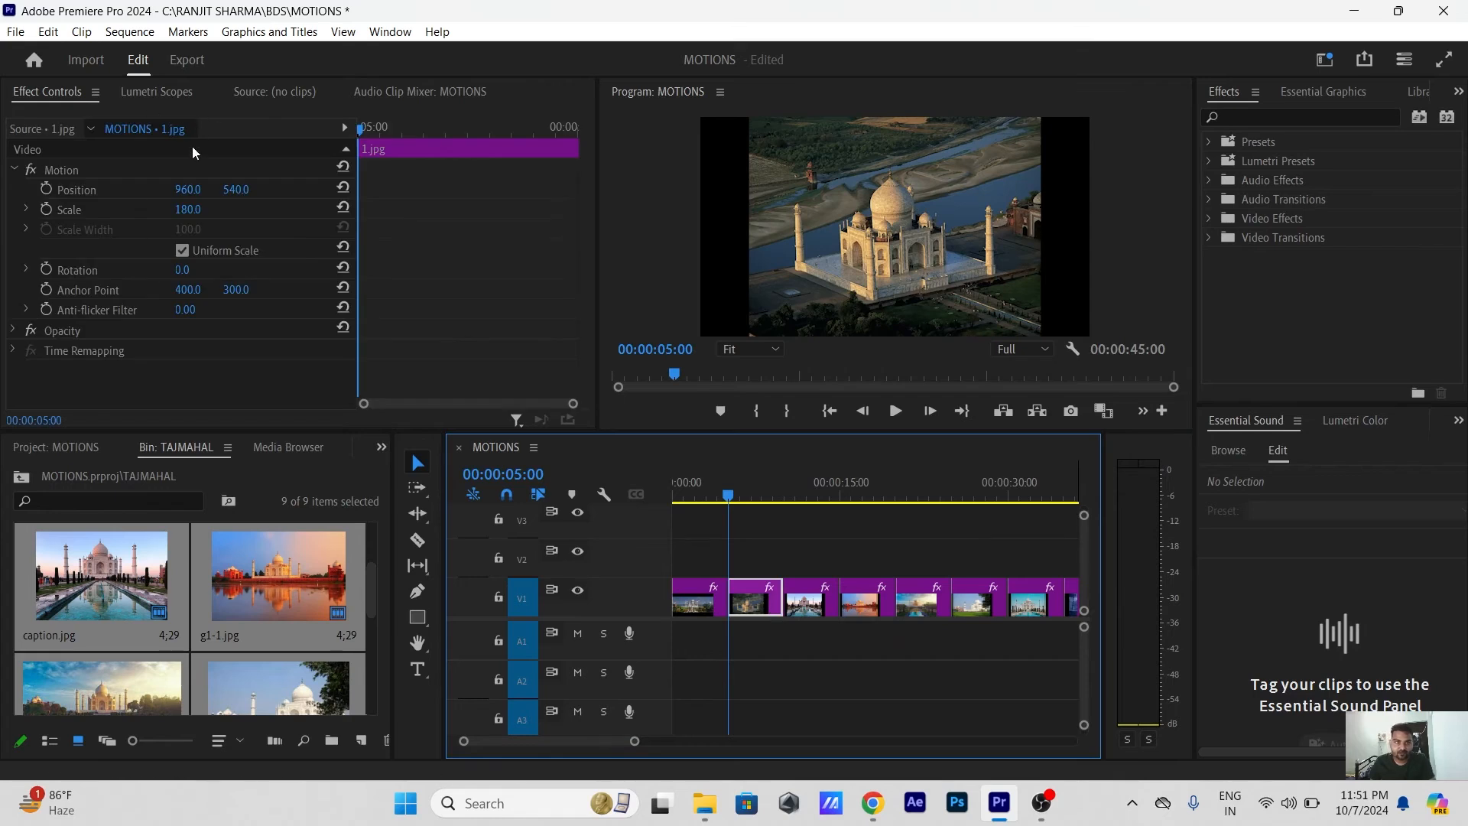
Jump between the start and end edit points of 1.jpg, 00:00:05:00 and 00:00:10:00, to examine the cuts
key(equal)
key(equal)
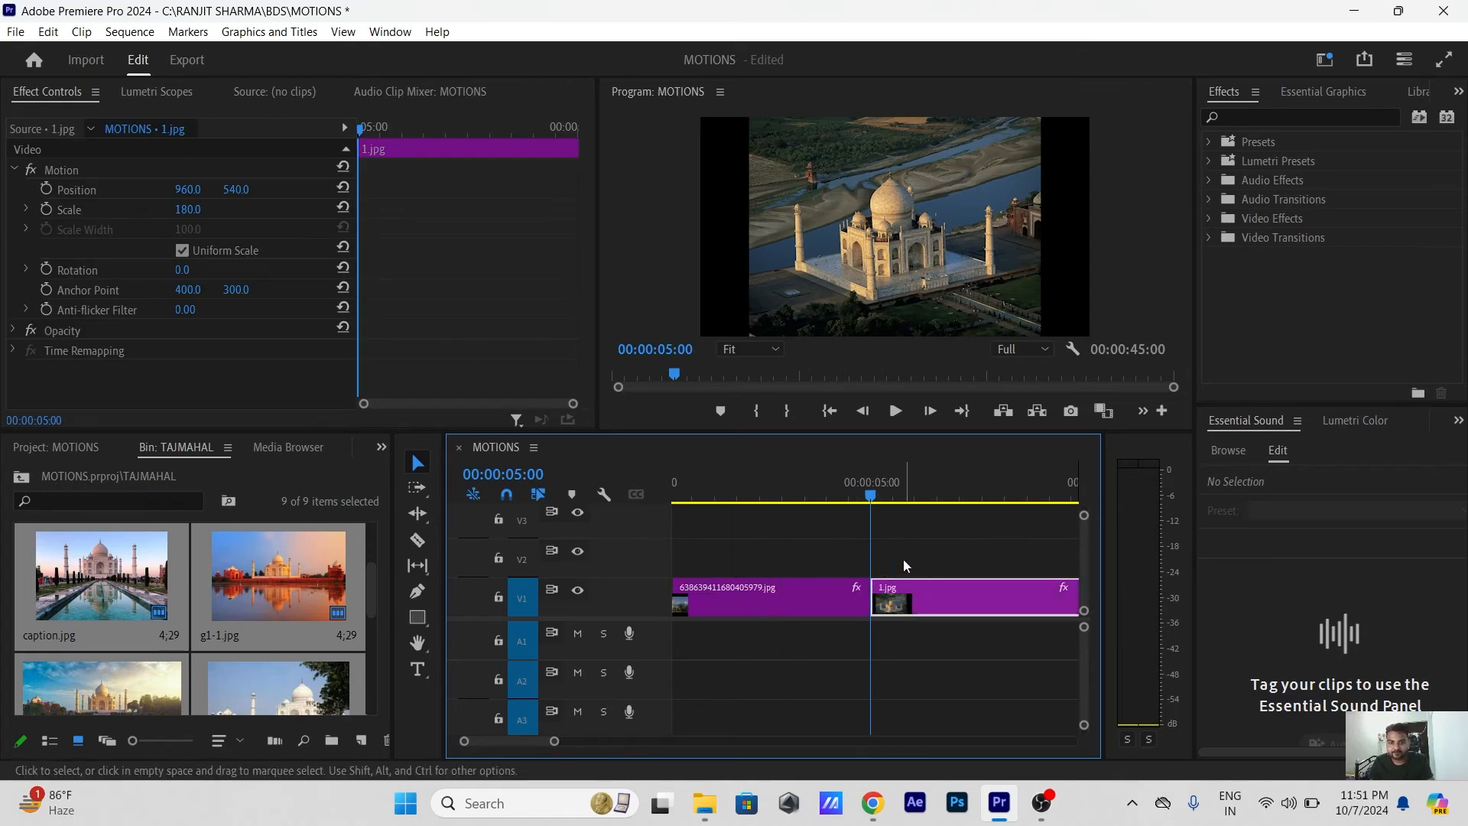
key(Down)
key(minus)
key(minus)
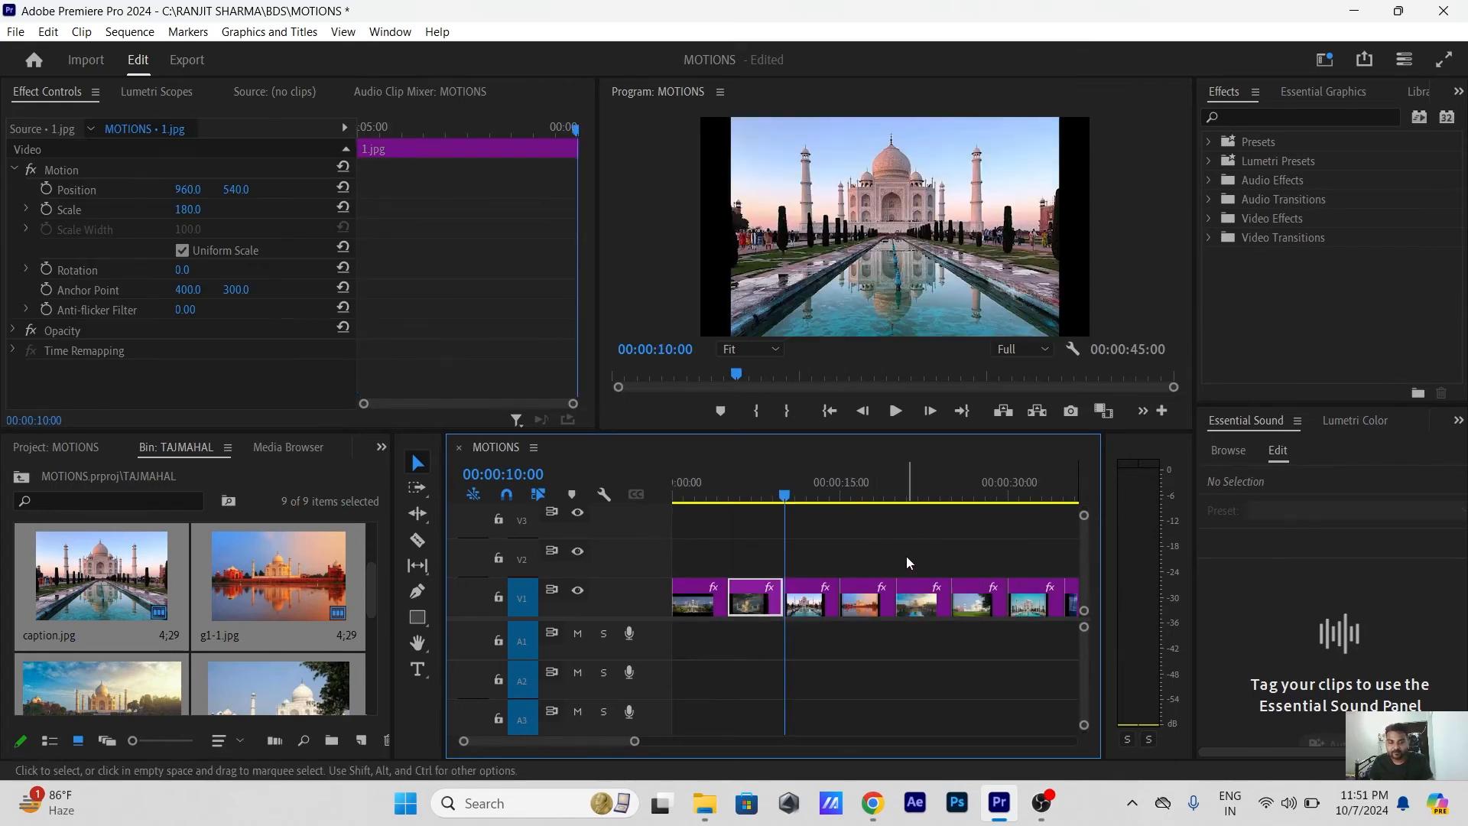
key(Up)
key(Down)
key(Up)
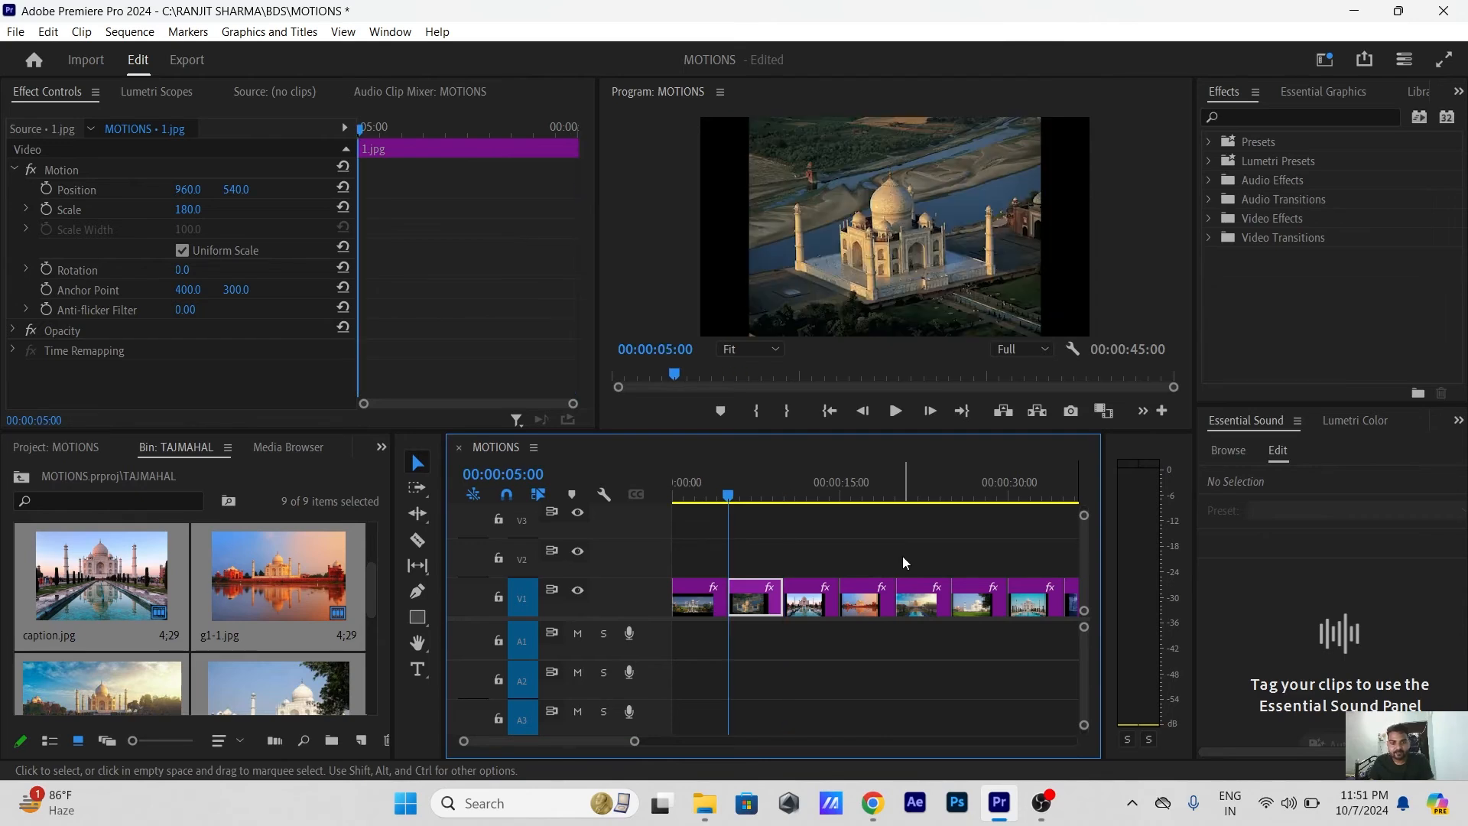
Step frame by frame around the end of 1.jpg to compare 00:00:09:24 with 00:00:10:00, and return to 00:00:05:00
key(Down)
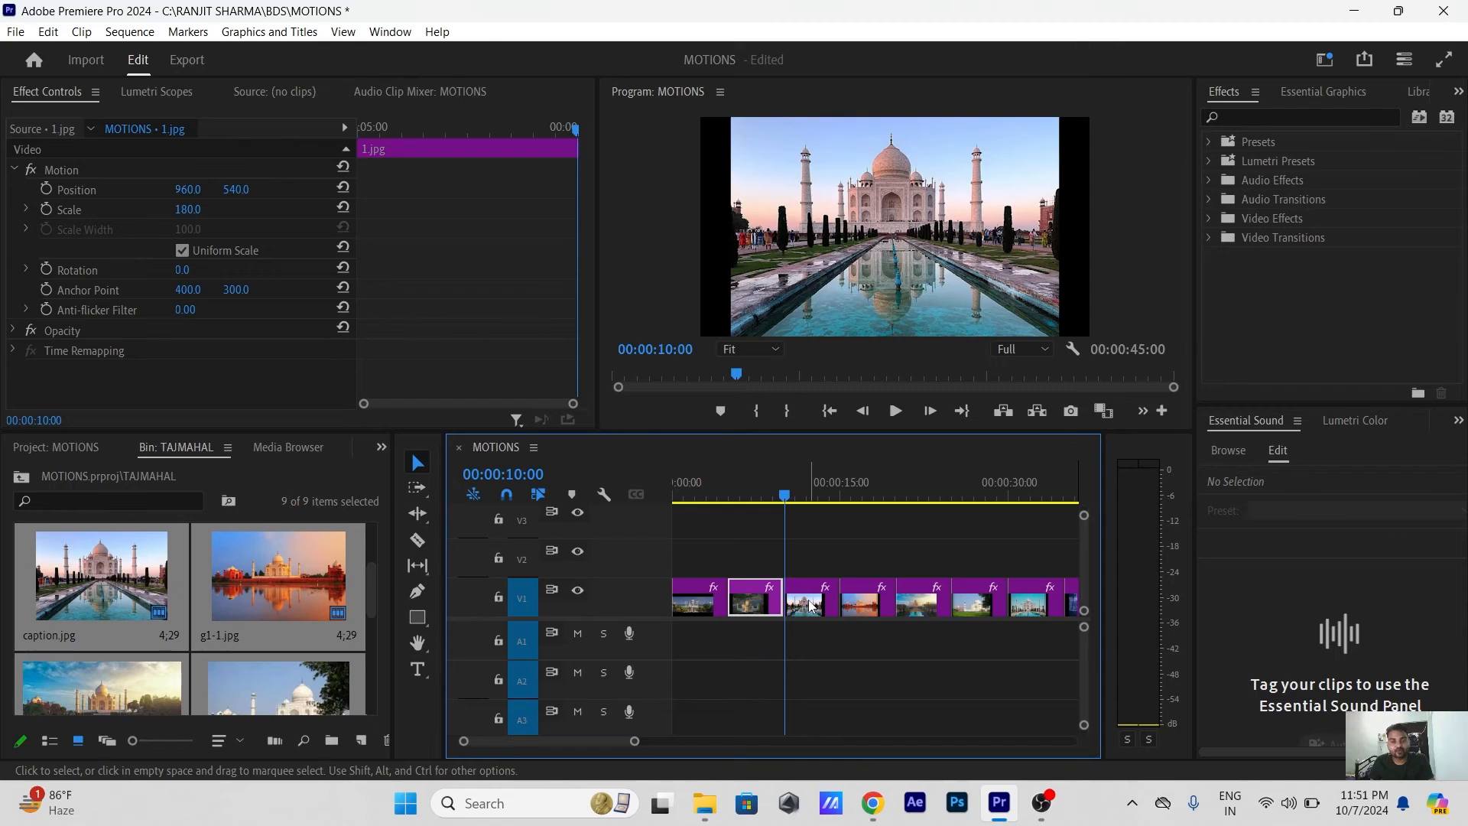
key(Left)
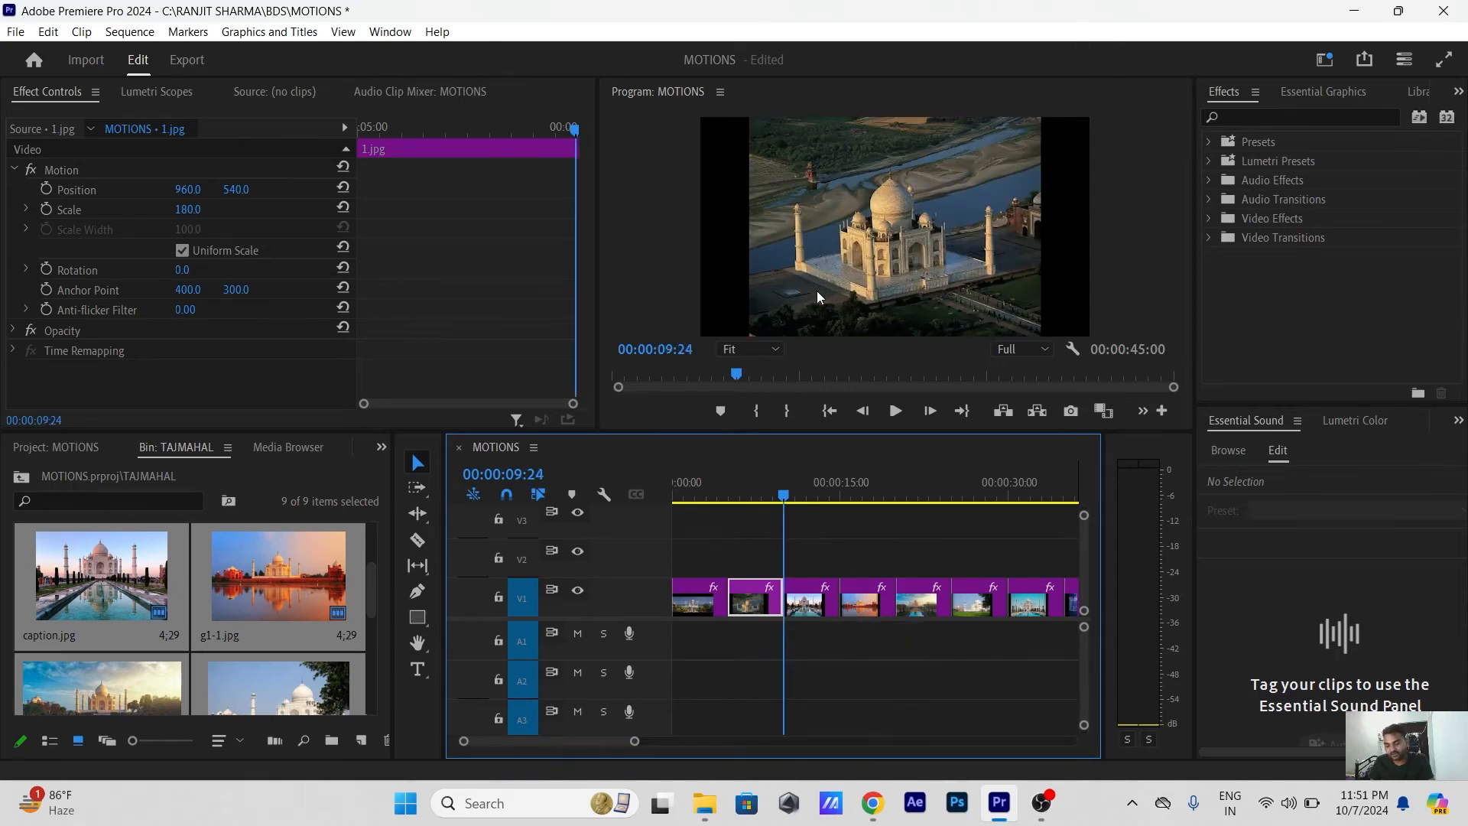
key(Right)
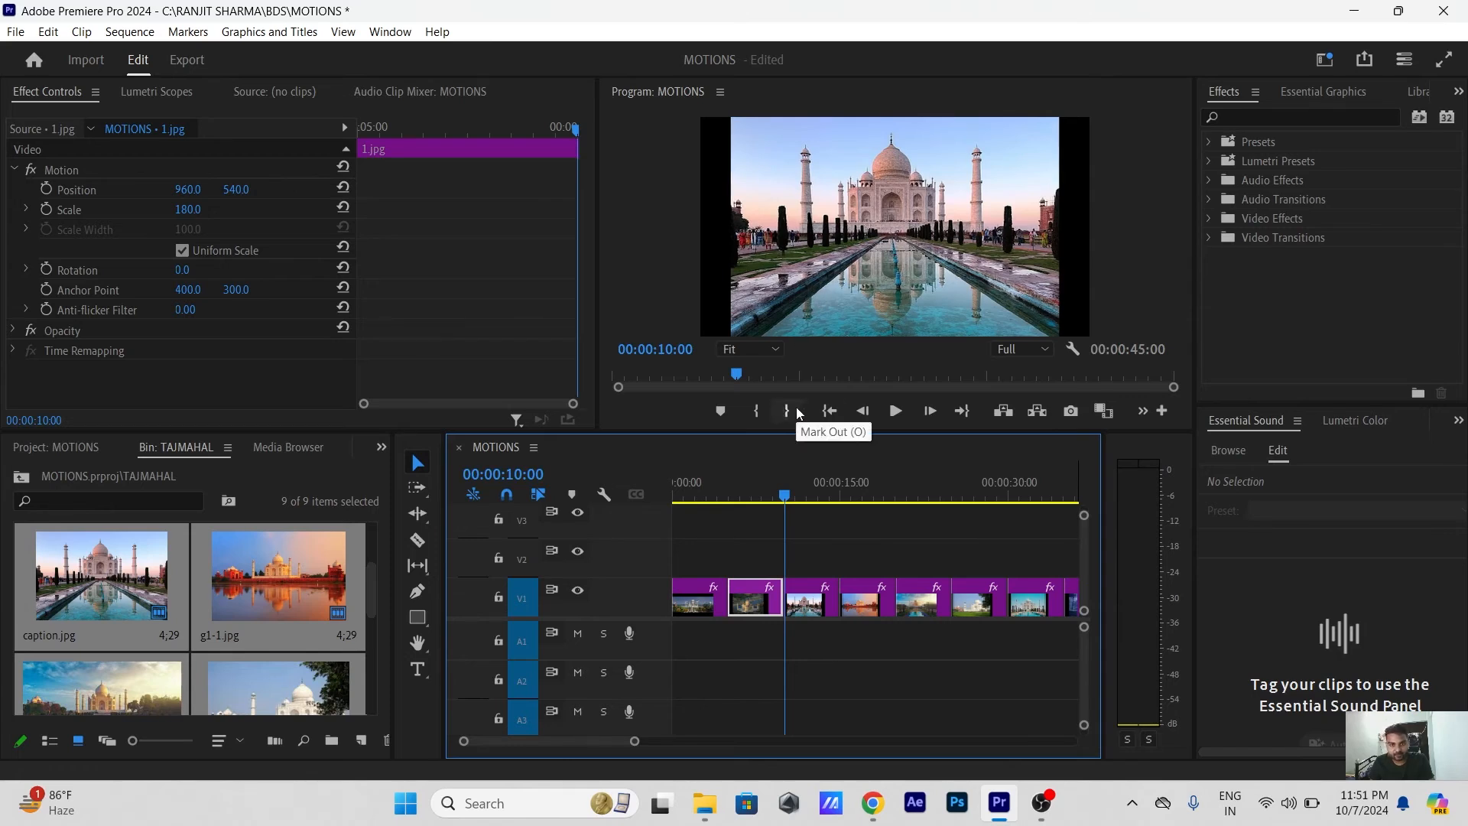
key(Right)
key(Left)
key(Left)
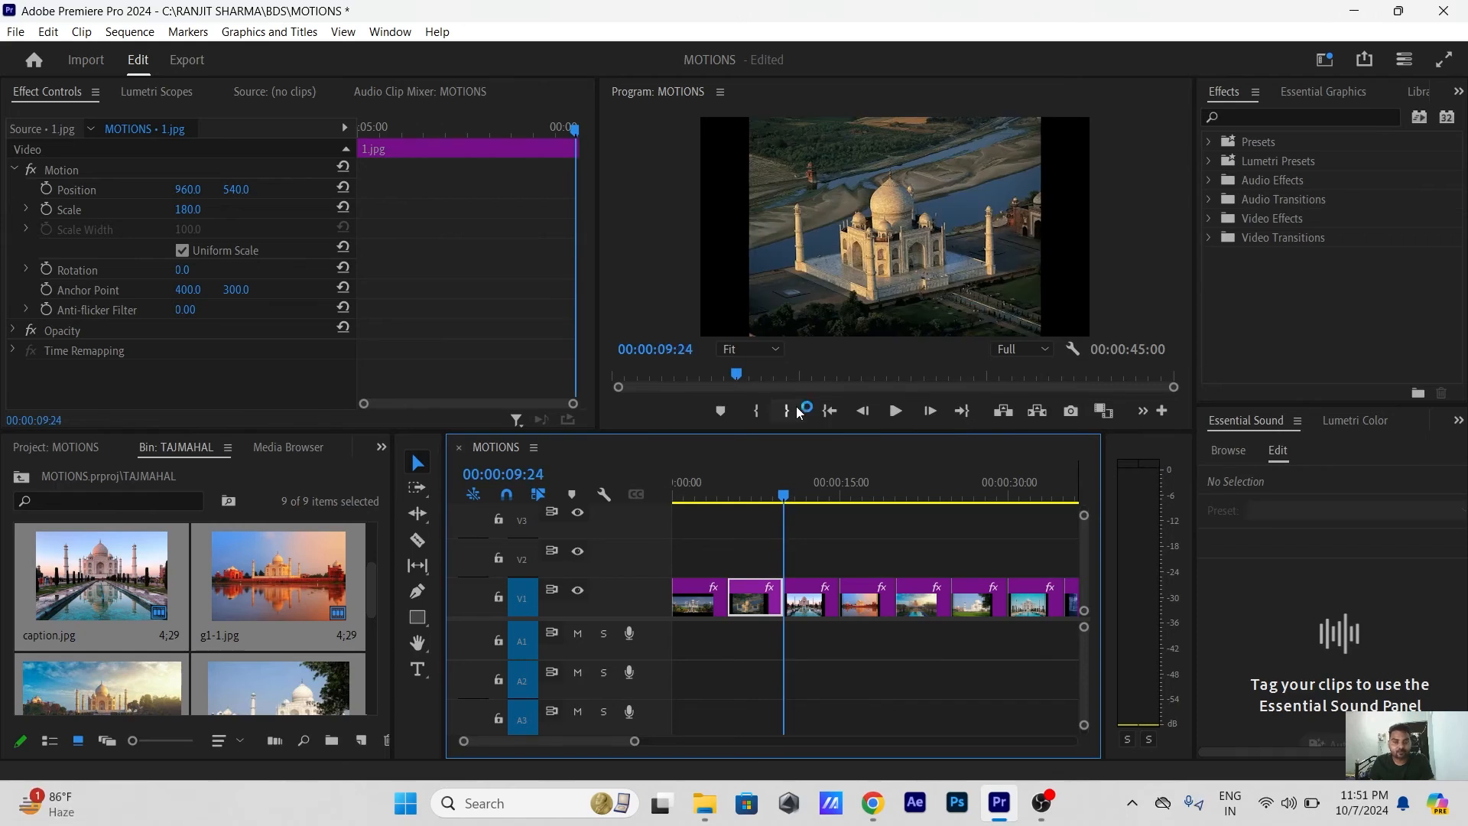
key(Up)
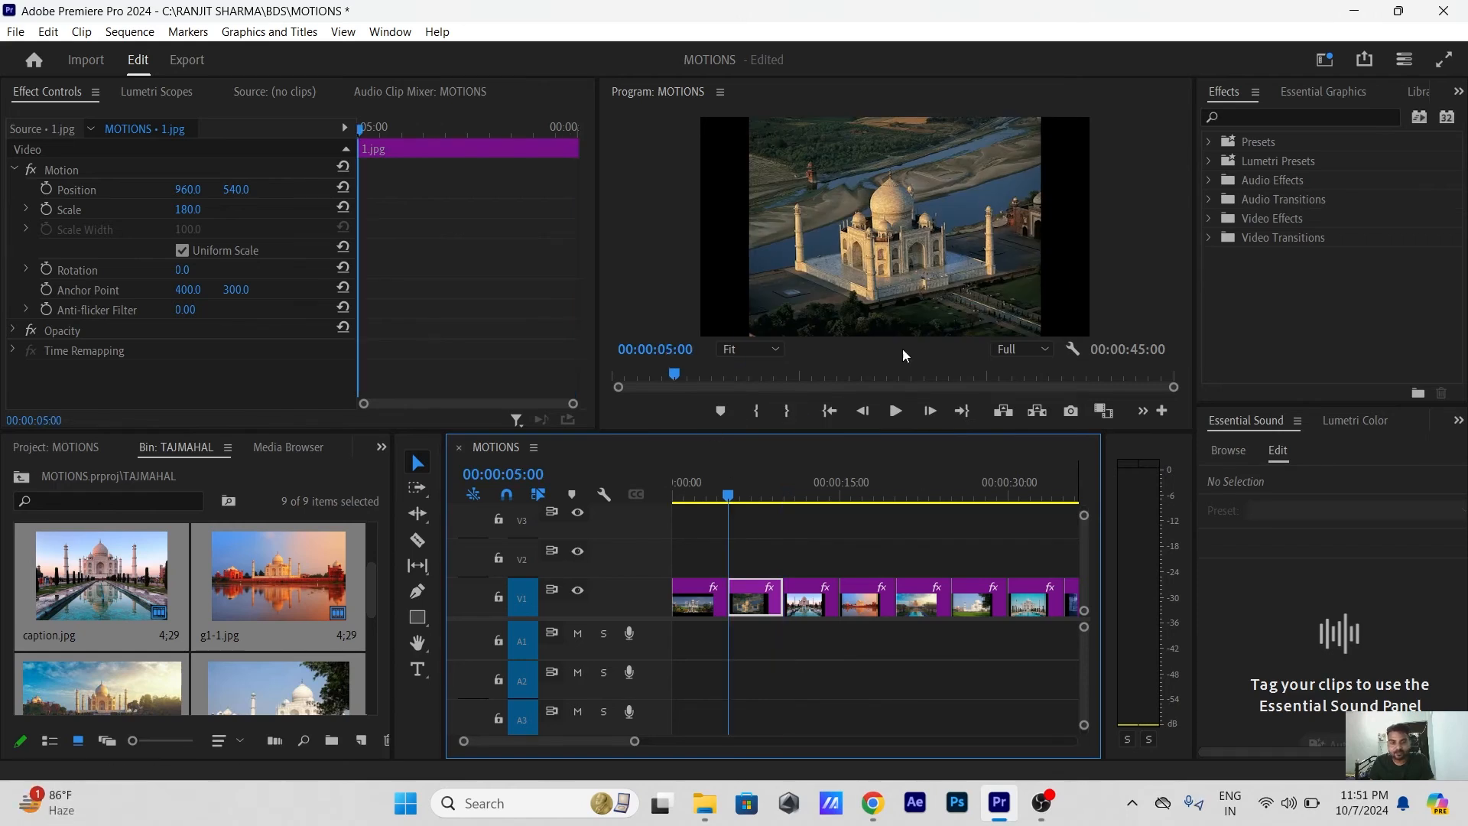
Select the 1.jpg clip's Motion effect at 00:00:05:00 and enlarge its Scale to 350
click(753, 548)
key(=)
key(=)
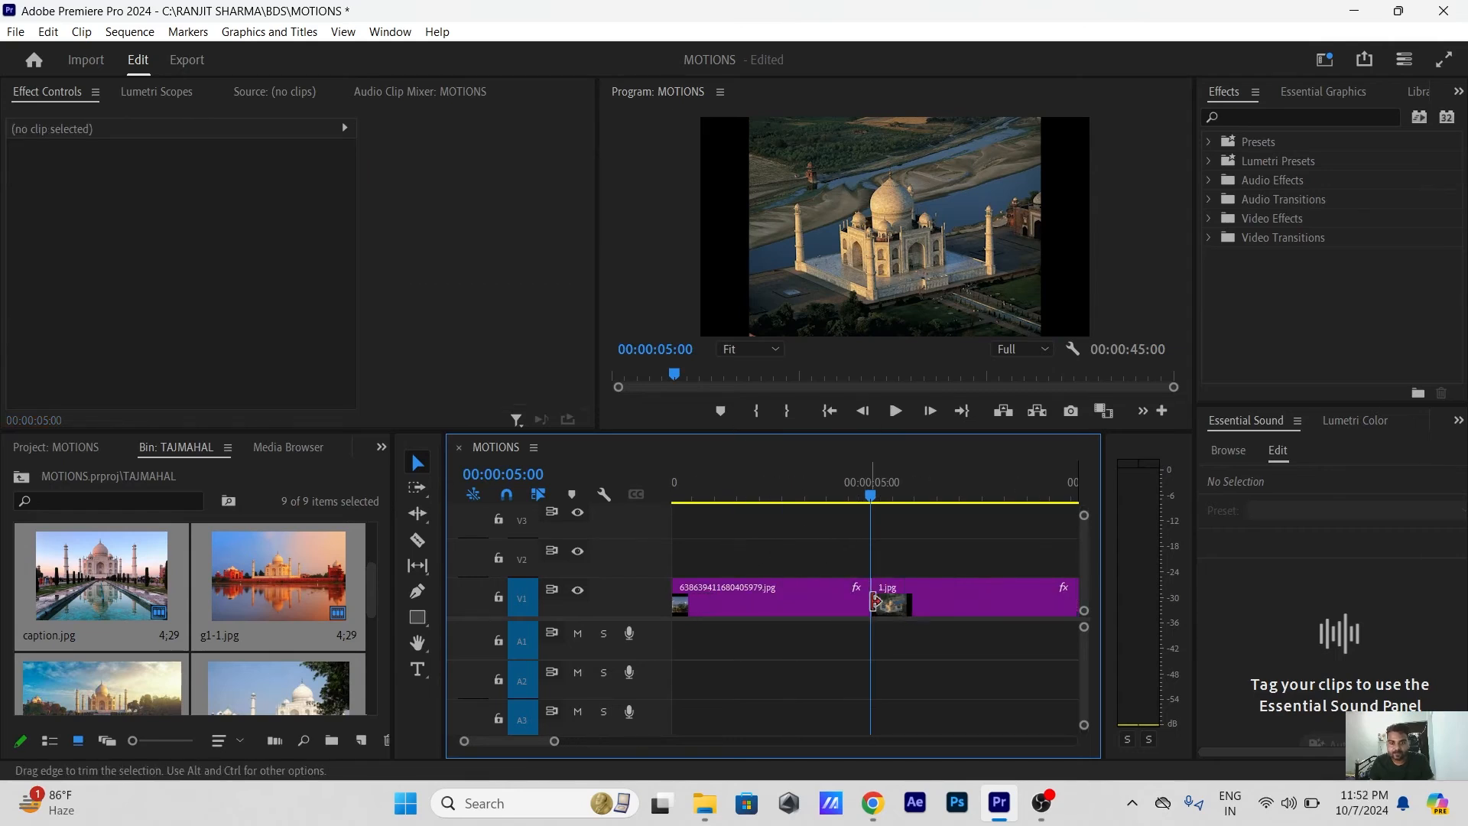
key(minus)
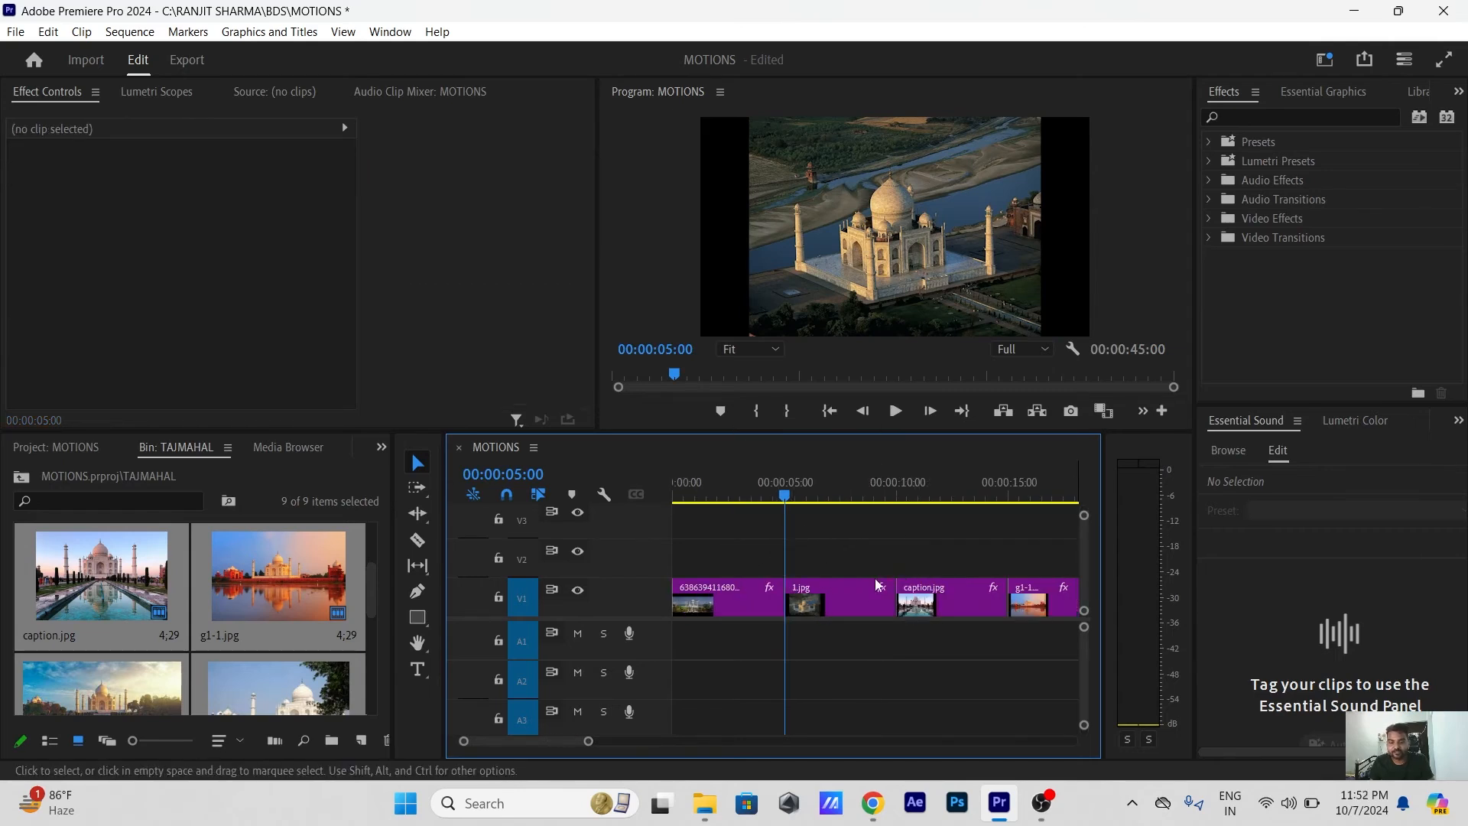
click(842, 595)
click(174, 168)
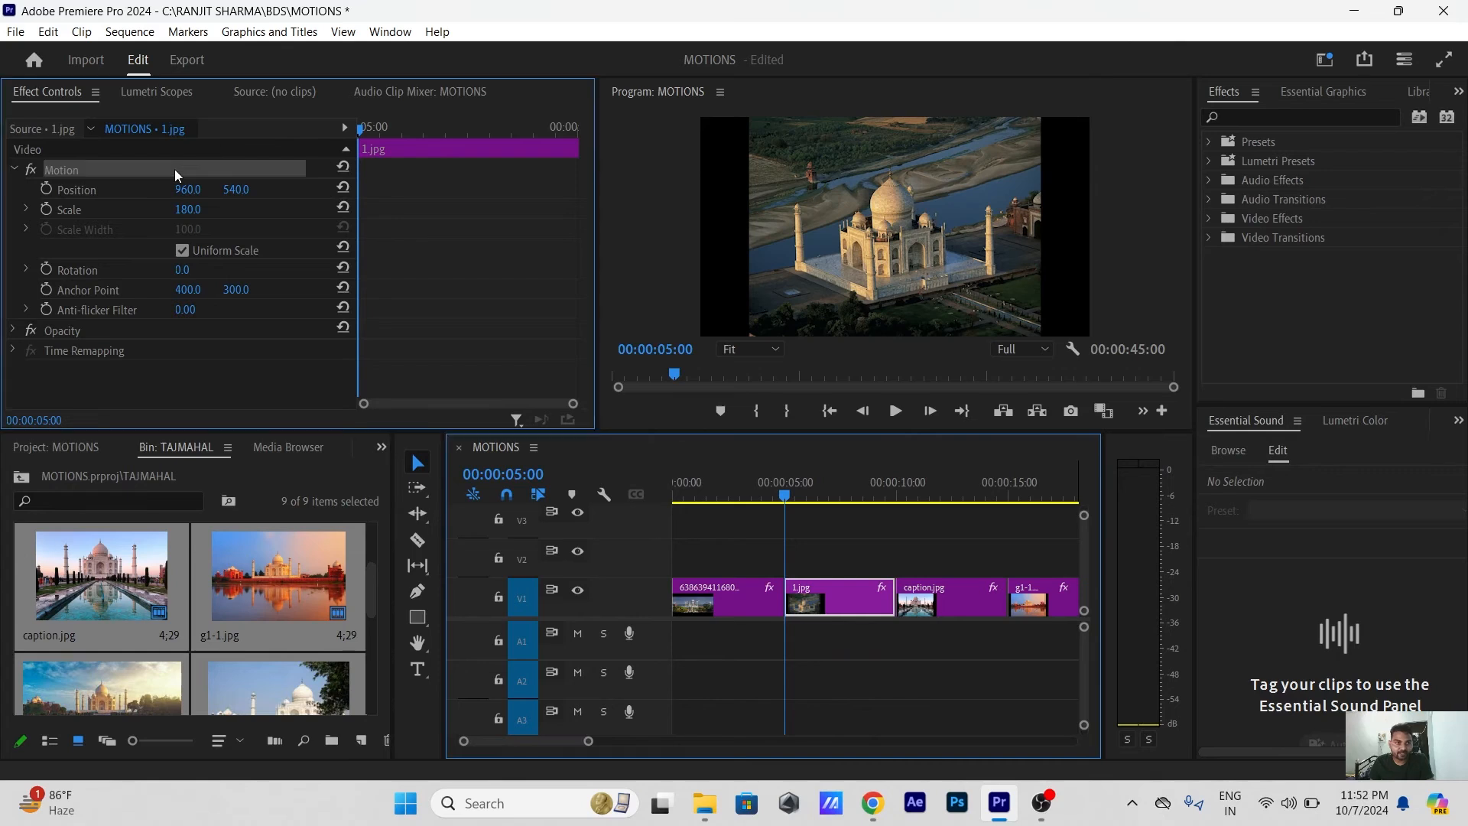
drag(188, 209, 318, 208)
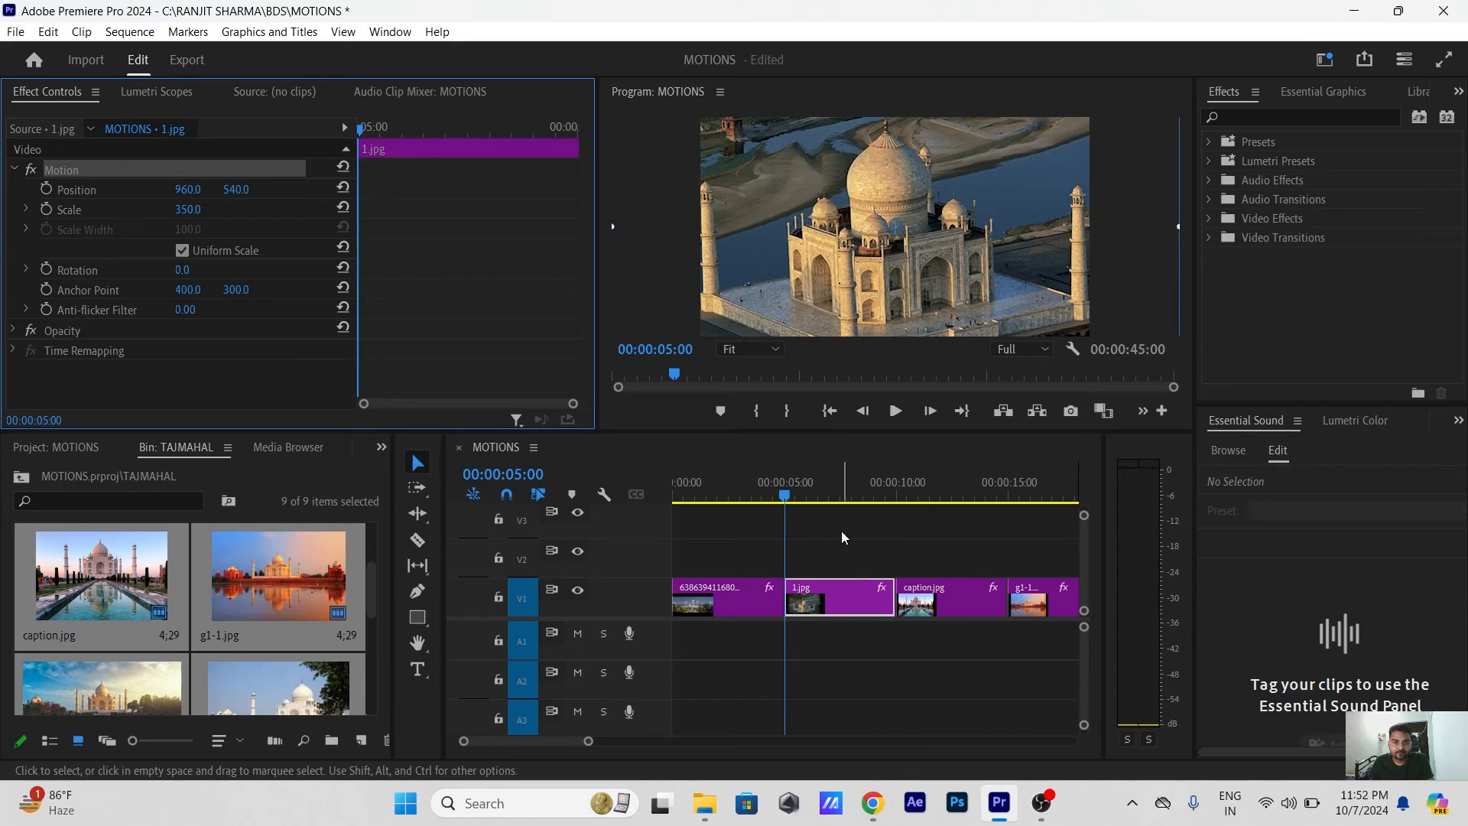
Play the sequence twice from the start into 1.jpg to check the cut between both clips, and return to 00:00:05:00
click(669, 480)
key(space)
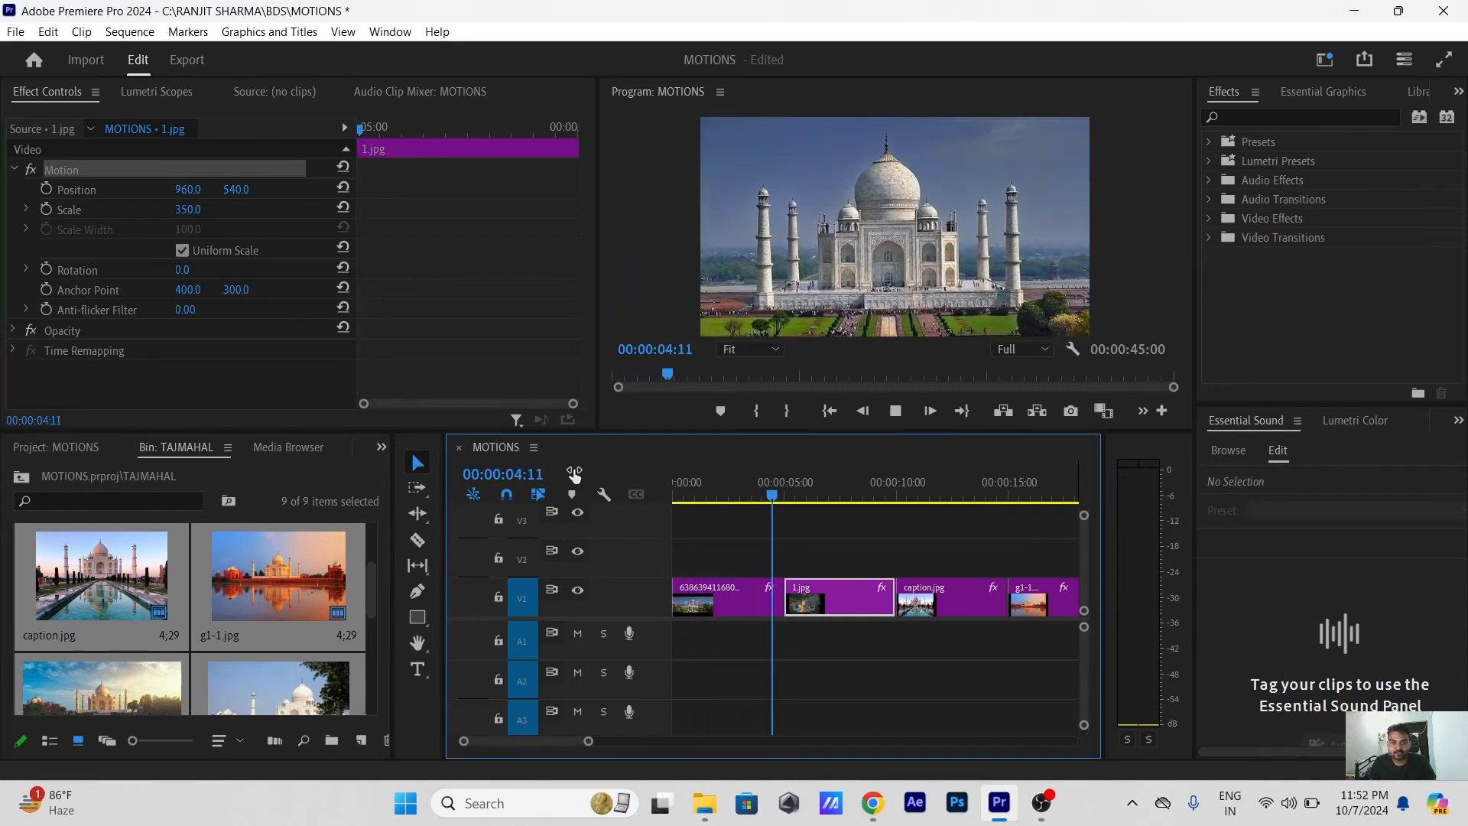
key(space)
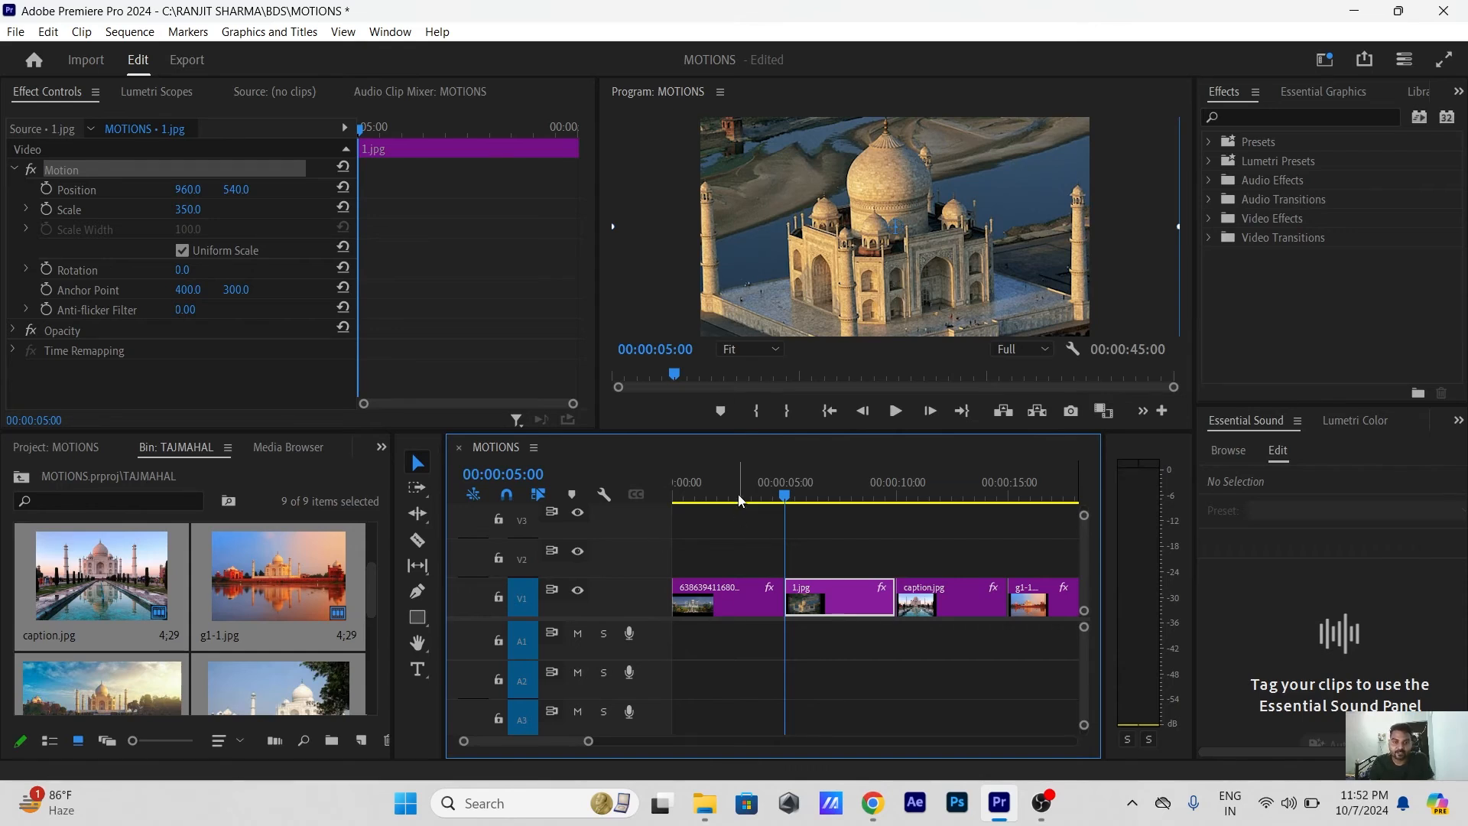
key(Home)
key(space)
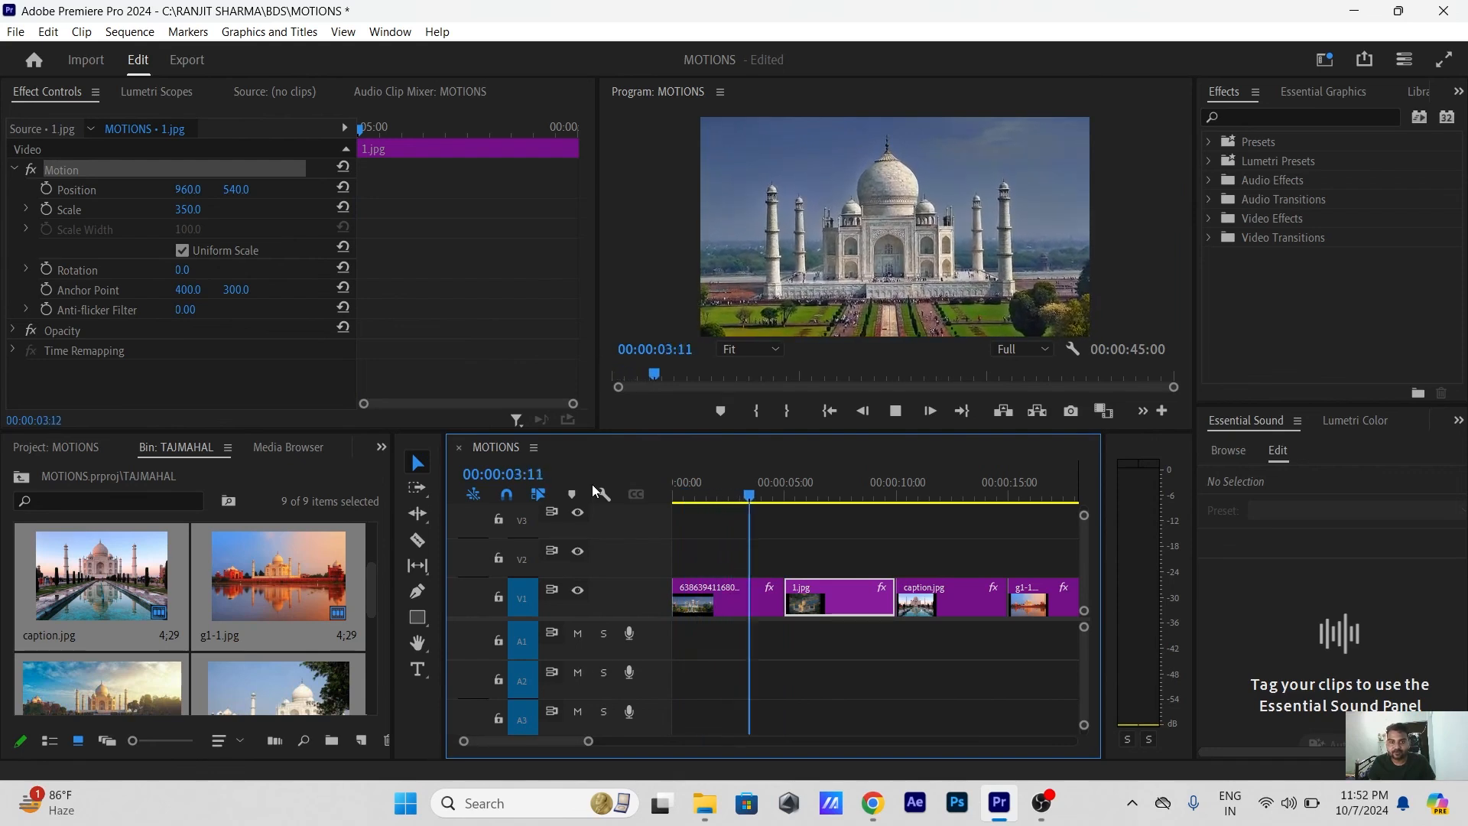
key(space)
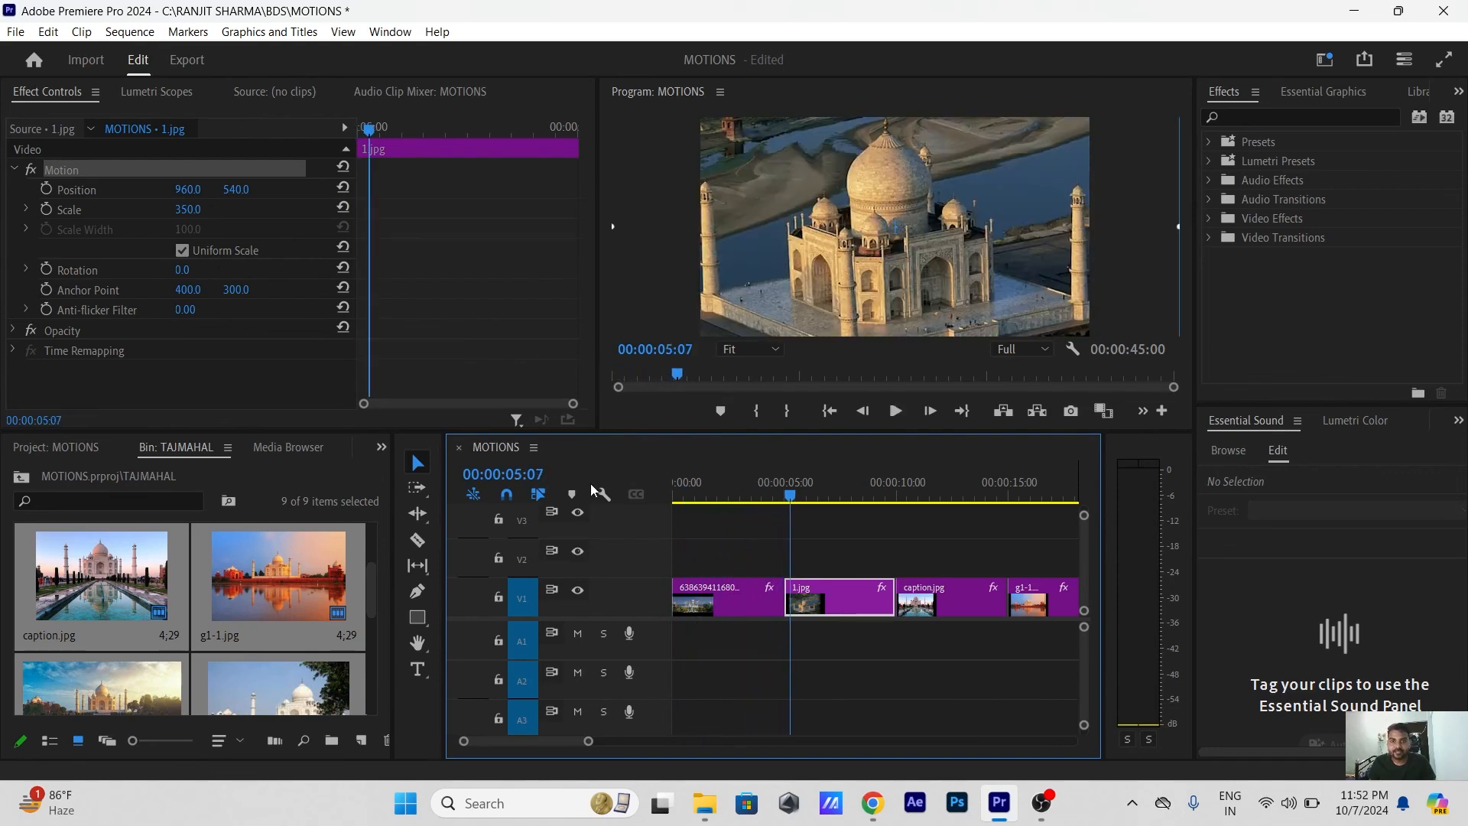
key(Up)
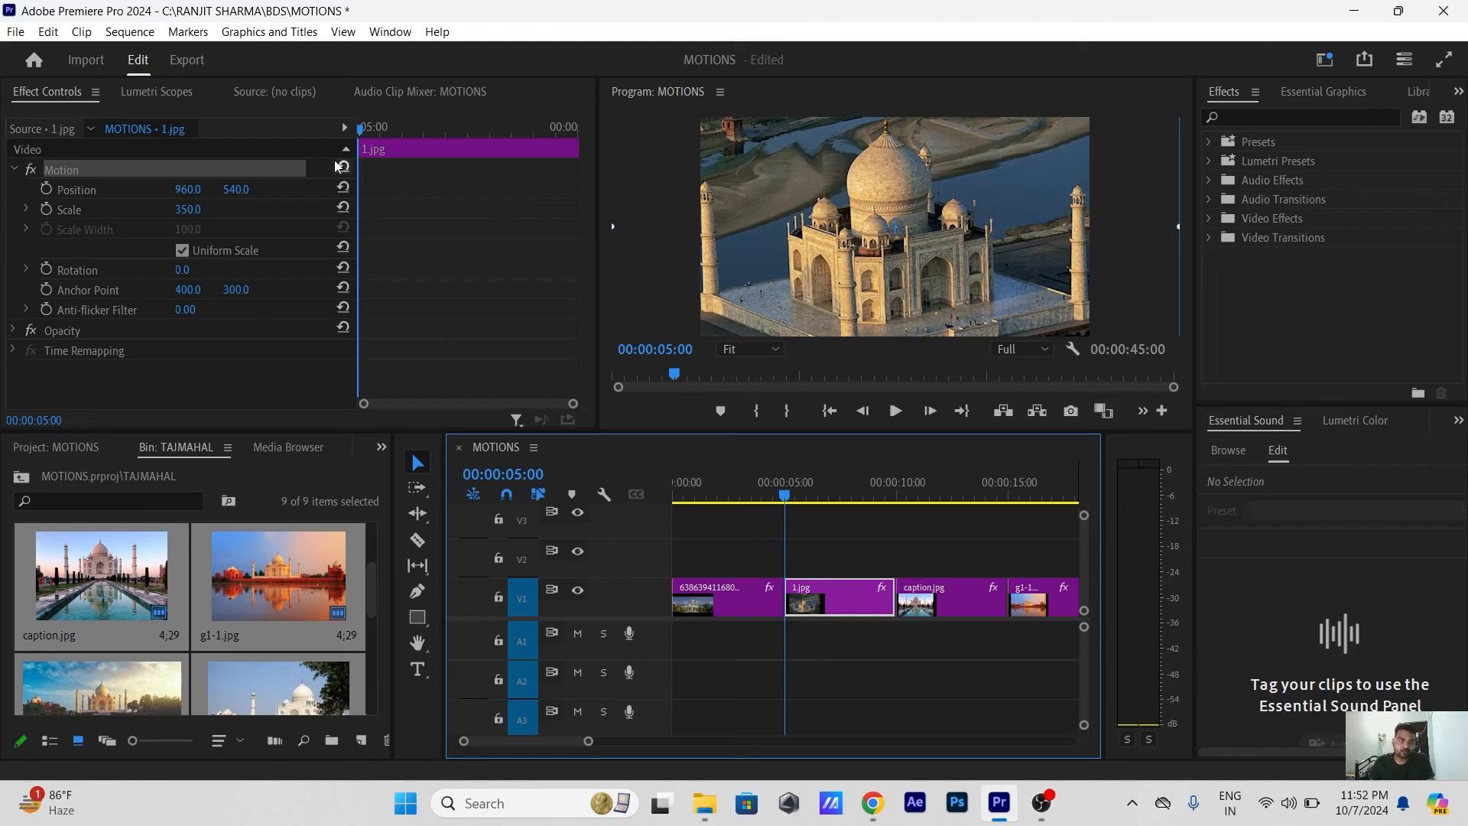
Set the Scale of 1.jpg to 351 and turn on Position and Scale keyframing at 00:00:05:00
mouse_move(188, 209)
mouse_down()
mouse_move(232, 209)
mouse_move(101, 208)
mouse_move(202, 211)
mouse_up()
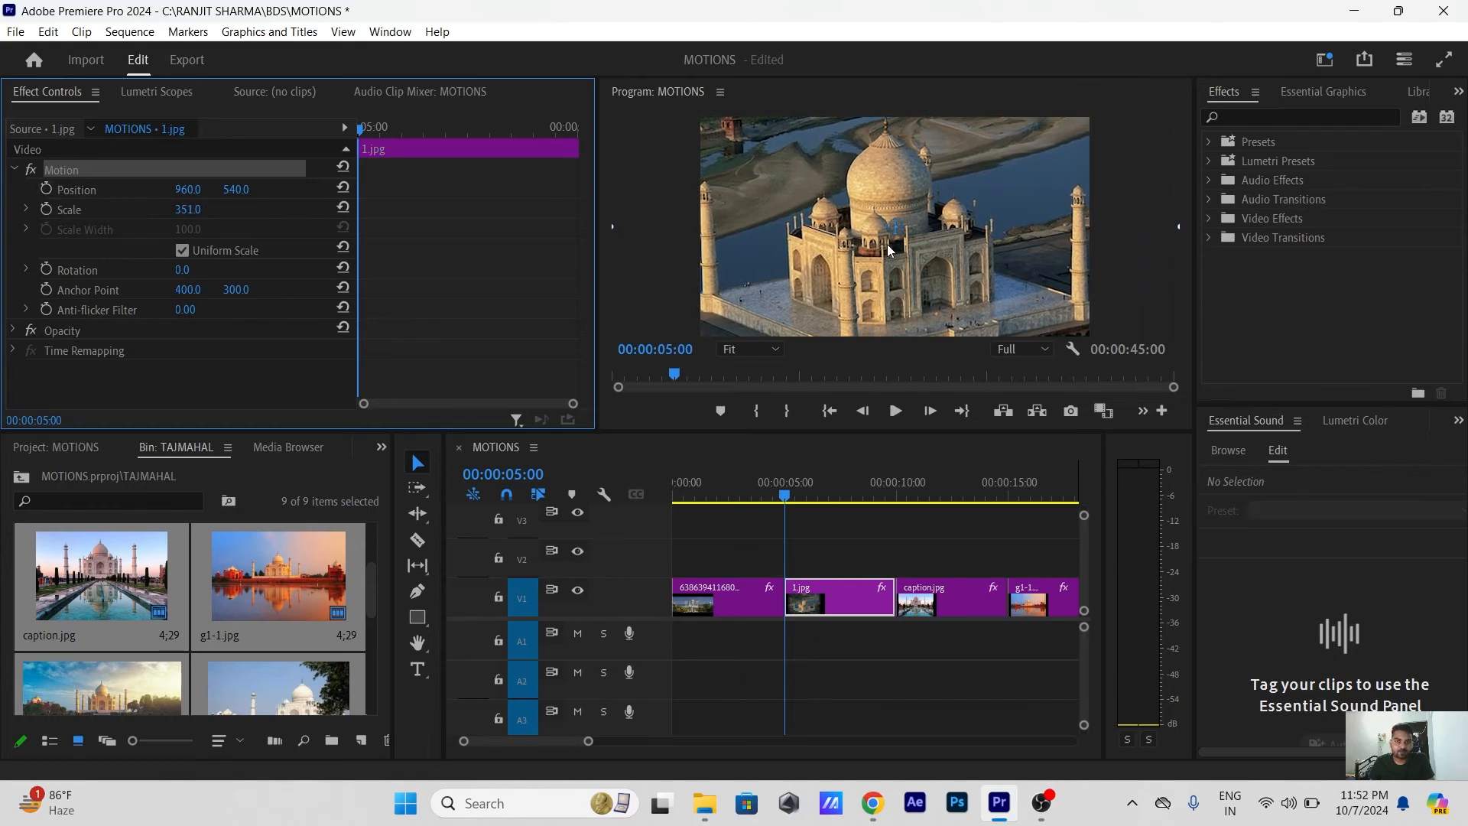
click(47, 189)
click(46, 209)
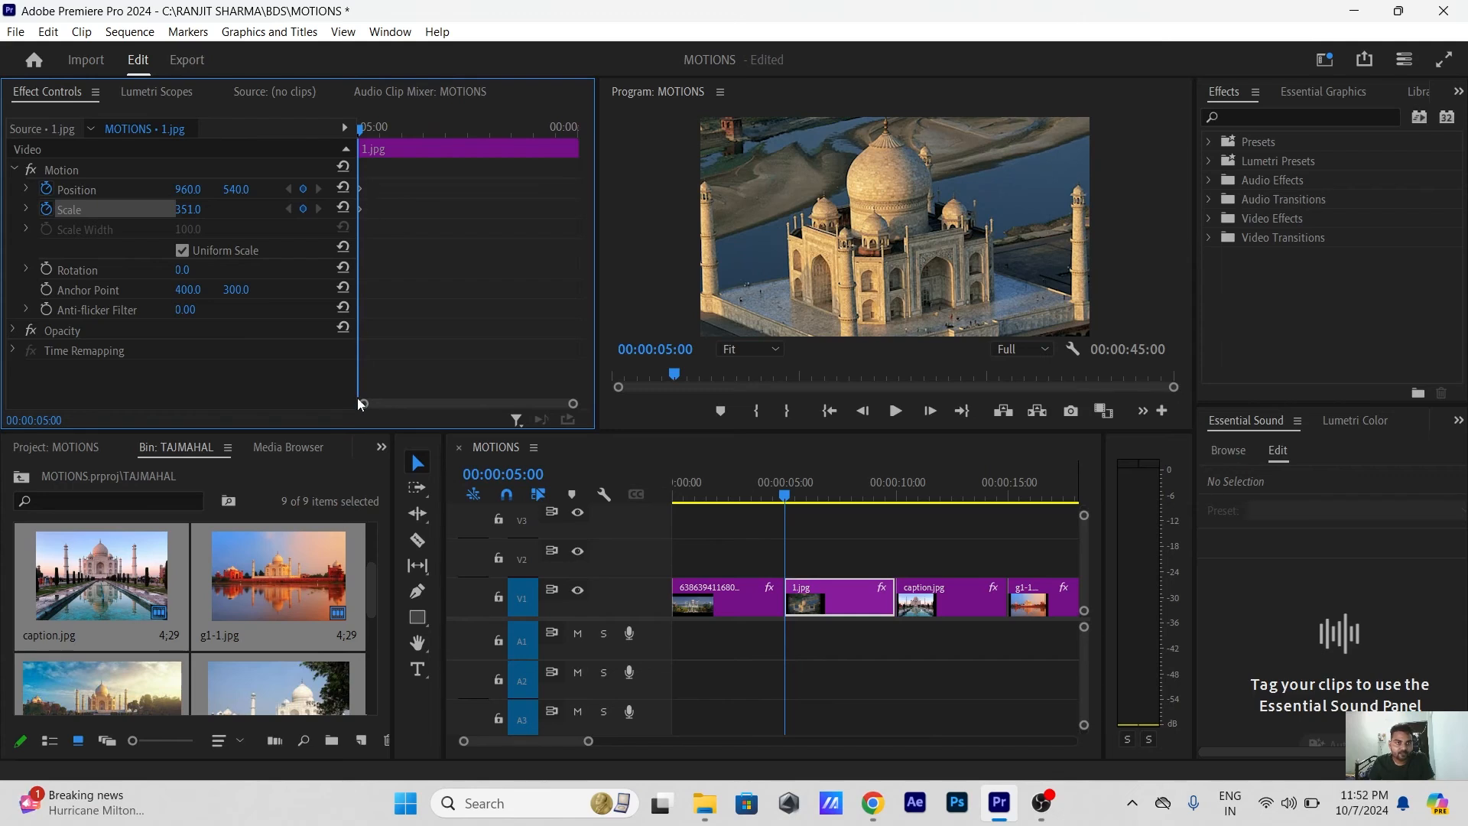
scroll(409, 399, up, 3)
scroll(409, 400, down, 3)
mouse_move(361, 188)
mouse_down()
mouse_move(378, 189)
mouse_move(378, 209)
mouse_move(318, 182)
mouse_move(361, 208)
mouse_up()
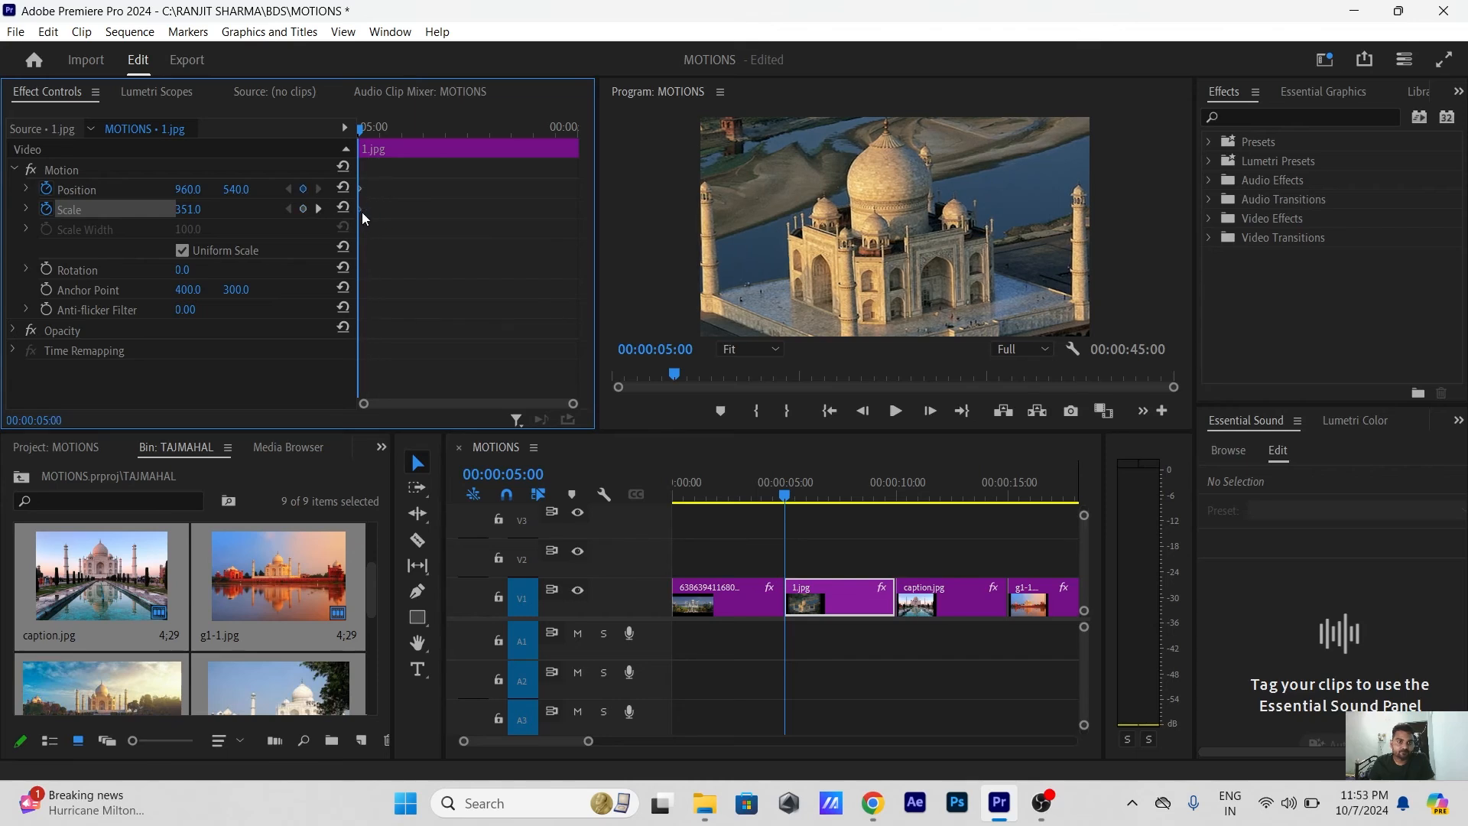
Add a Scale keyframe of 249 to 1.jpg at 00:00:06:23 and move that keyframe to the clip's end
click(438, 132)
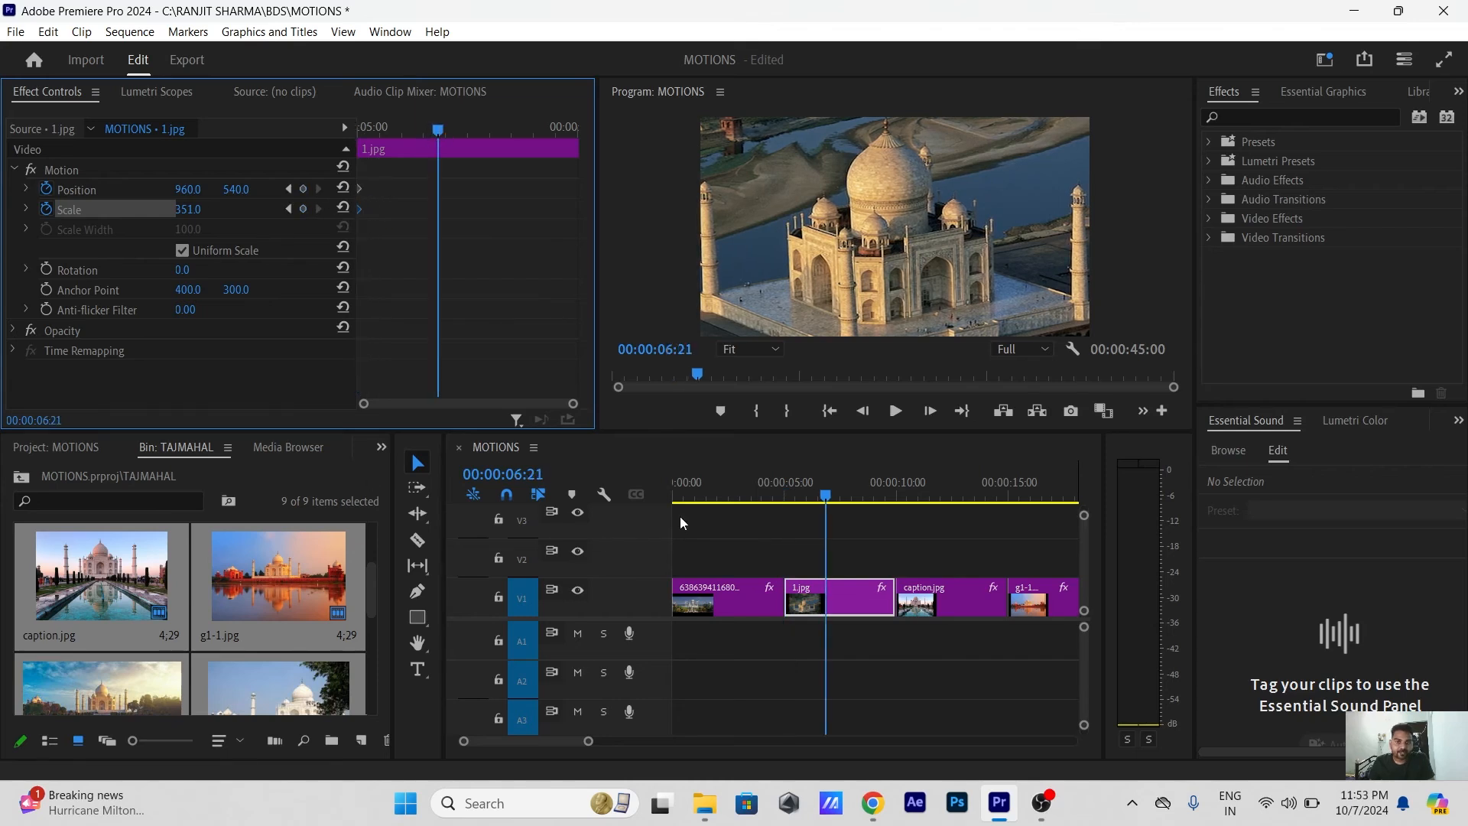
click(188, 169)
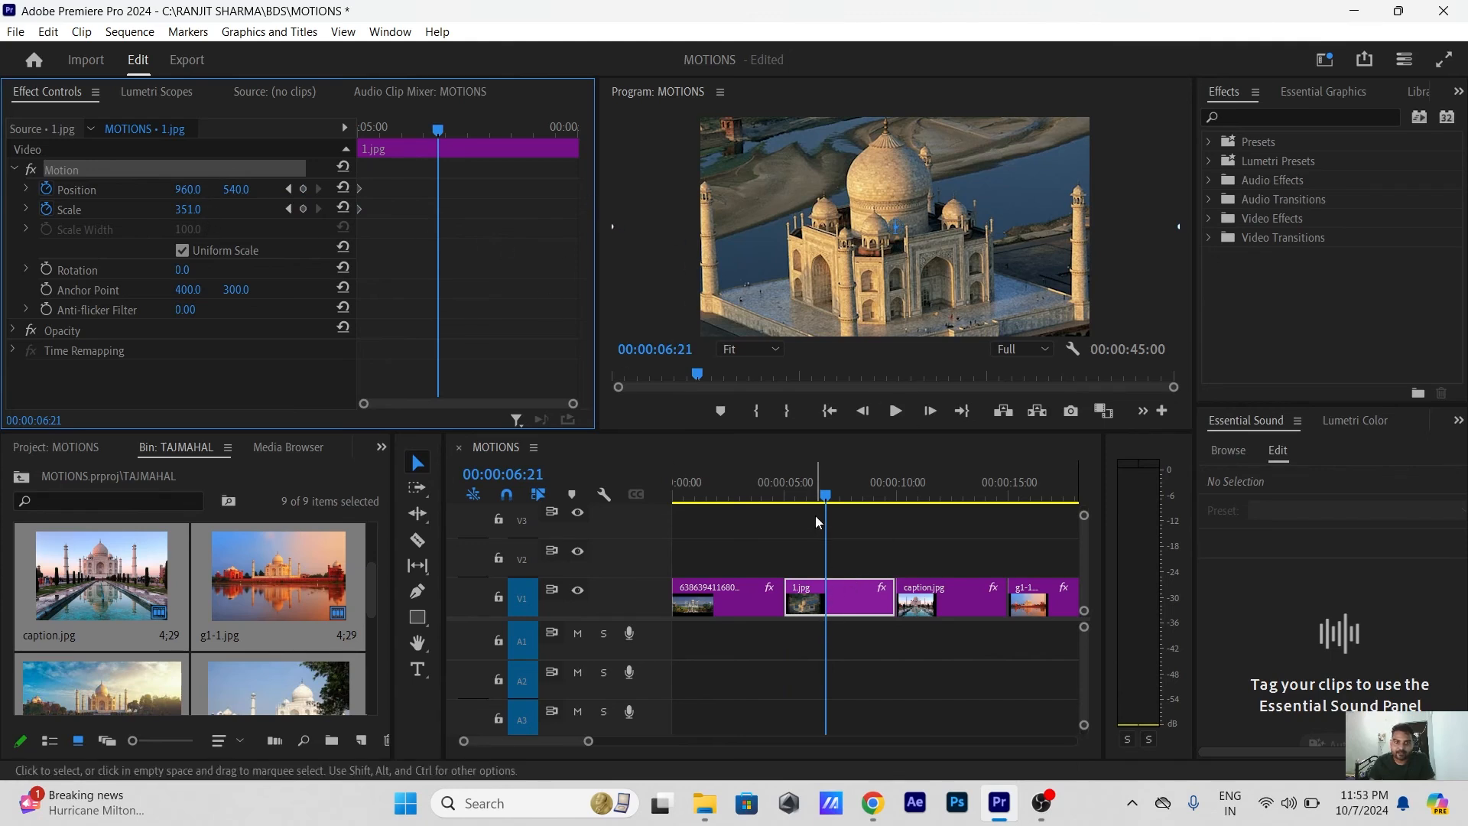
drag(826, 494, 831, 492)
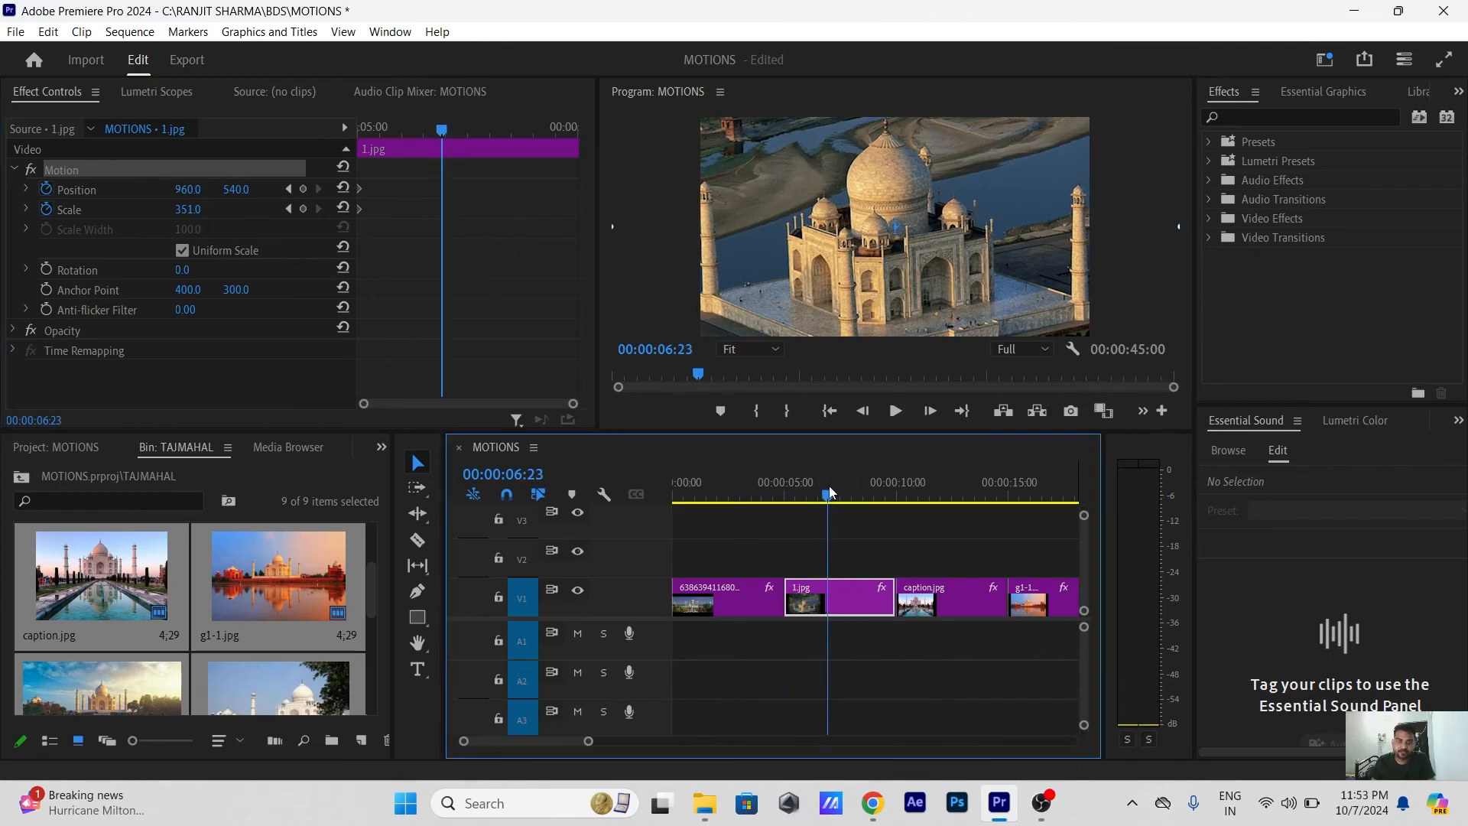
drag(188, 209, 109, 209)
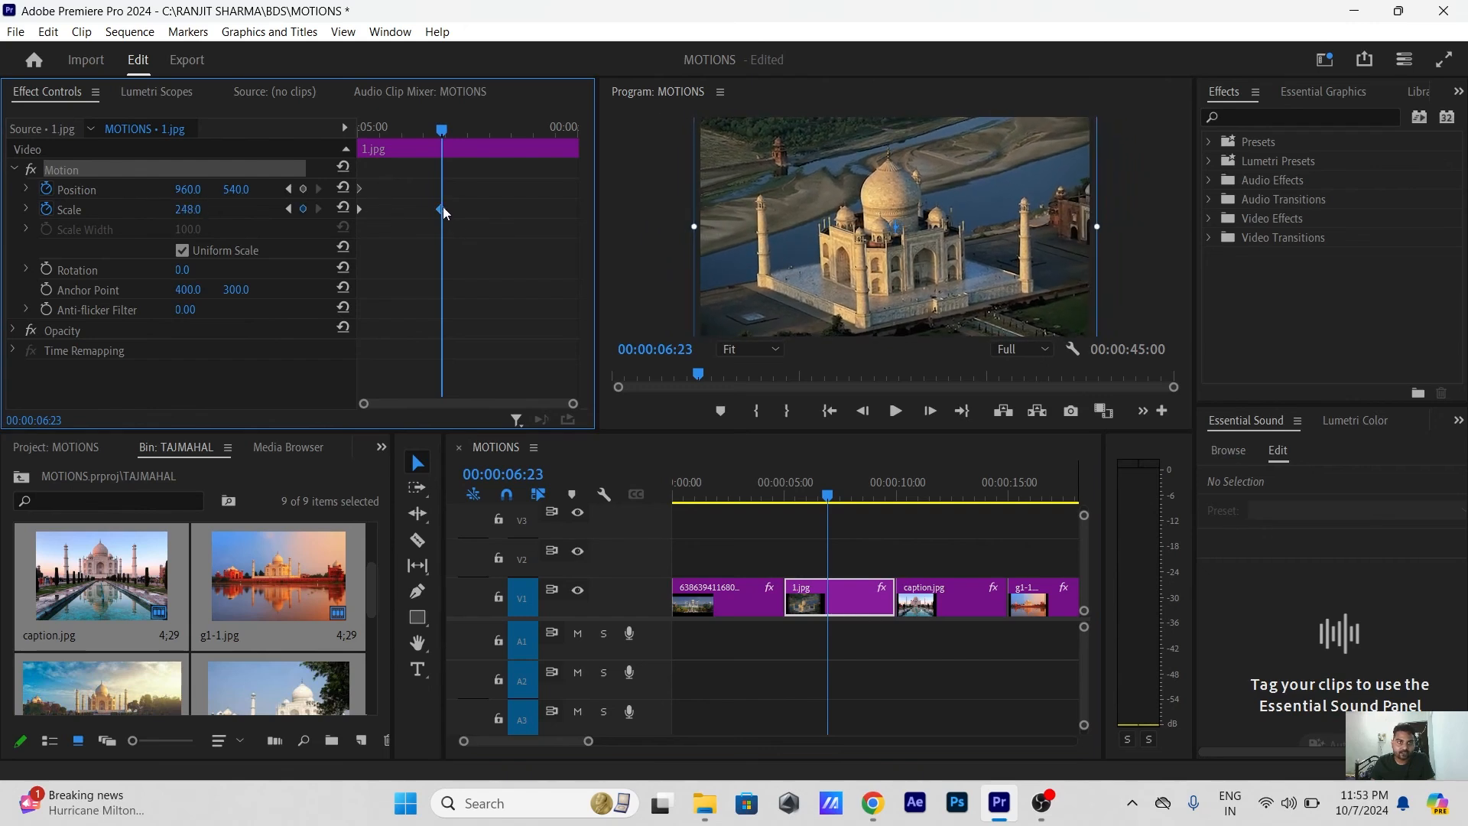
drag(441, 211, 601, 222)
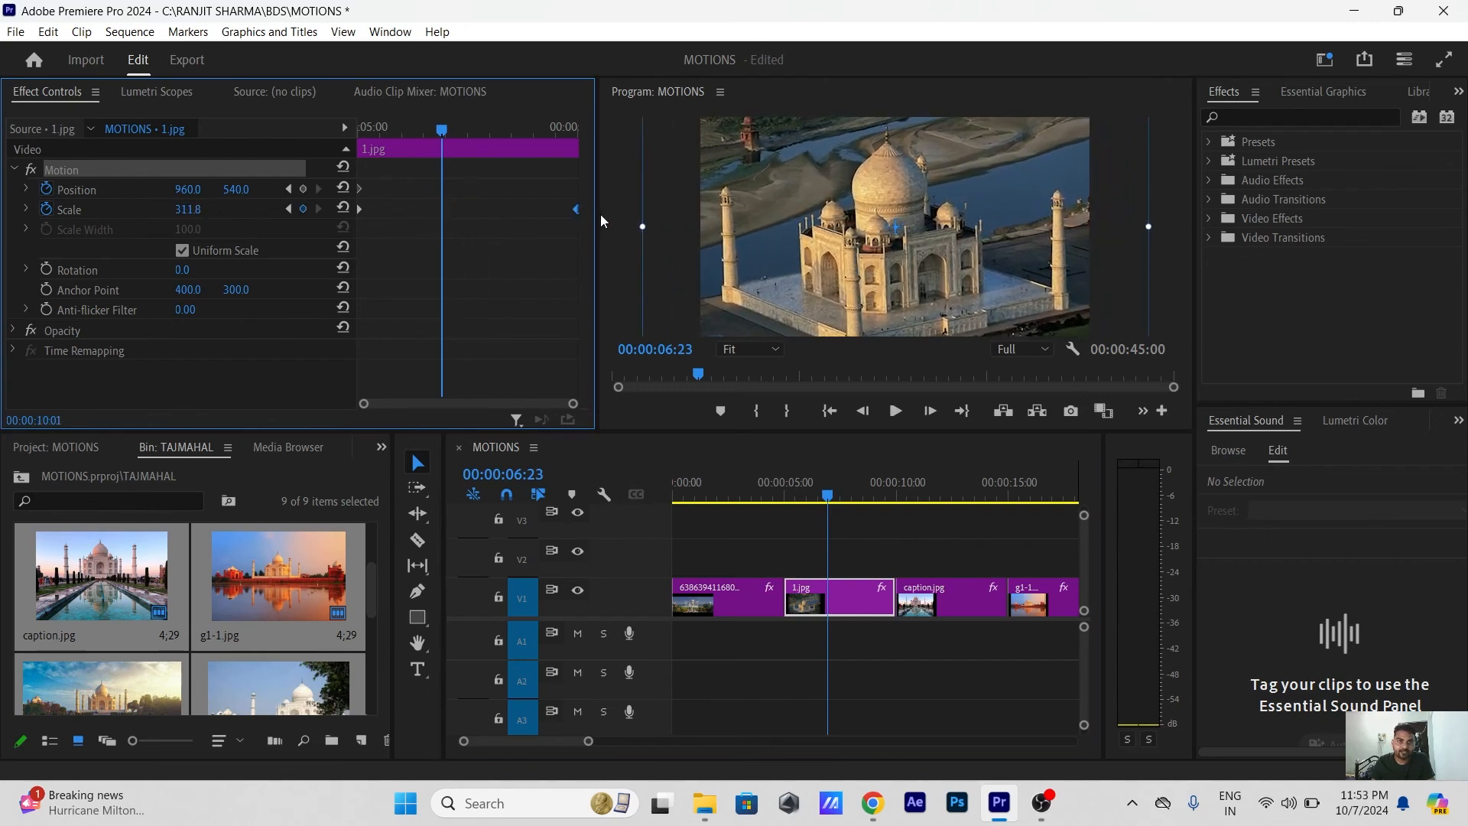
Scrub 1.jpg between its last frame, 00:00:09:24, and 00:00:07:01 to check the Scale animation
click(832, 490)
click(893, 493)
click(896, 496)
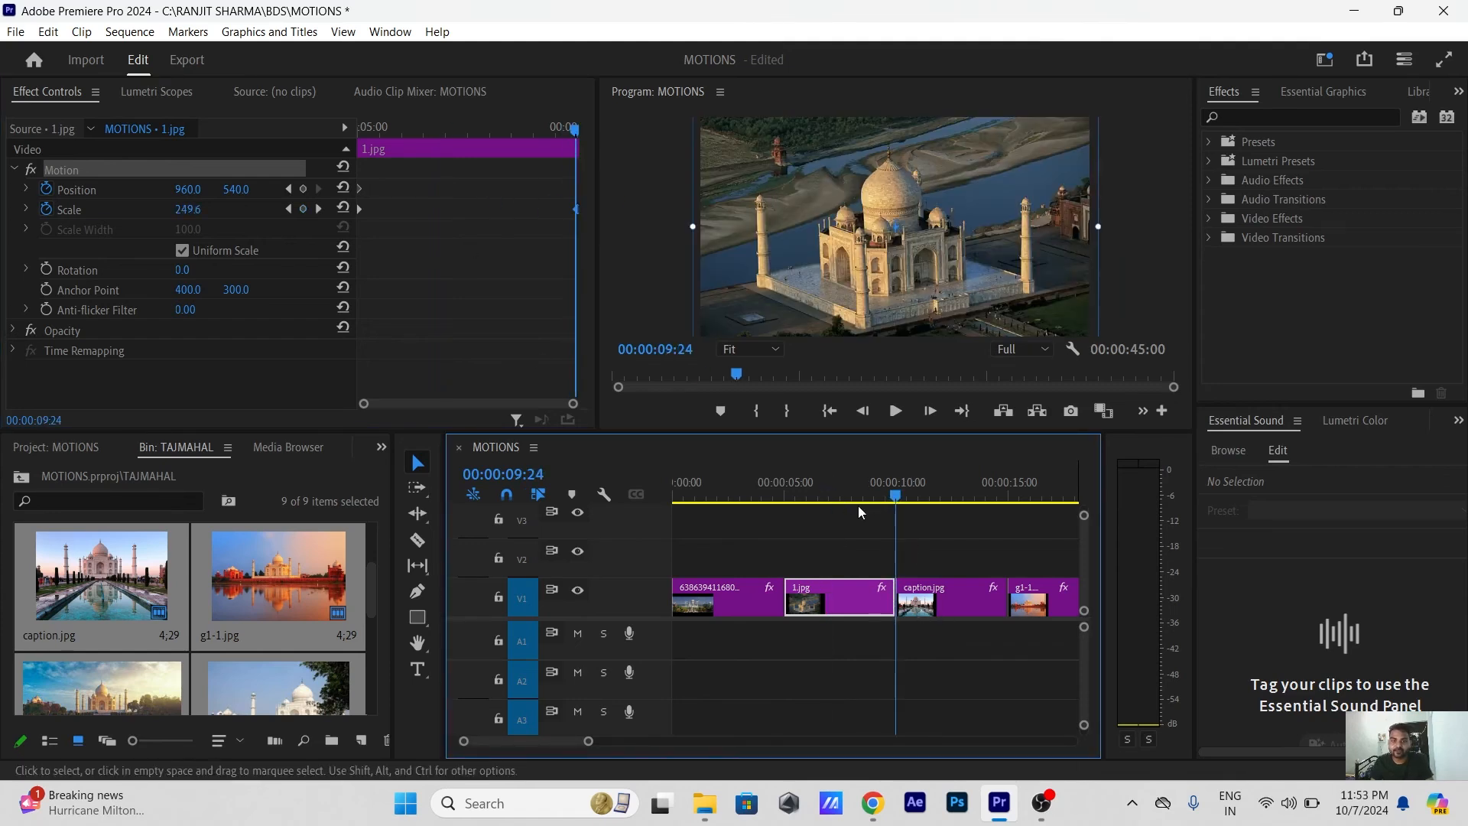
click(834, 495)
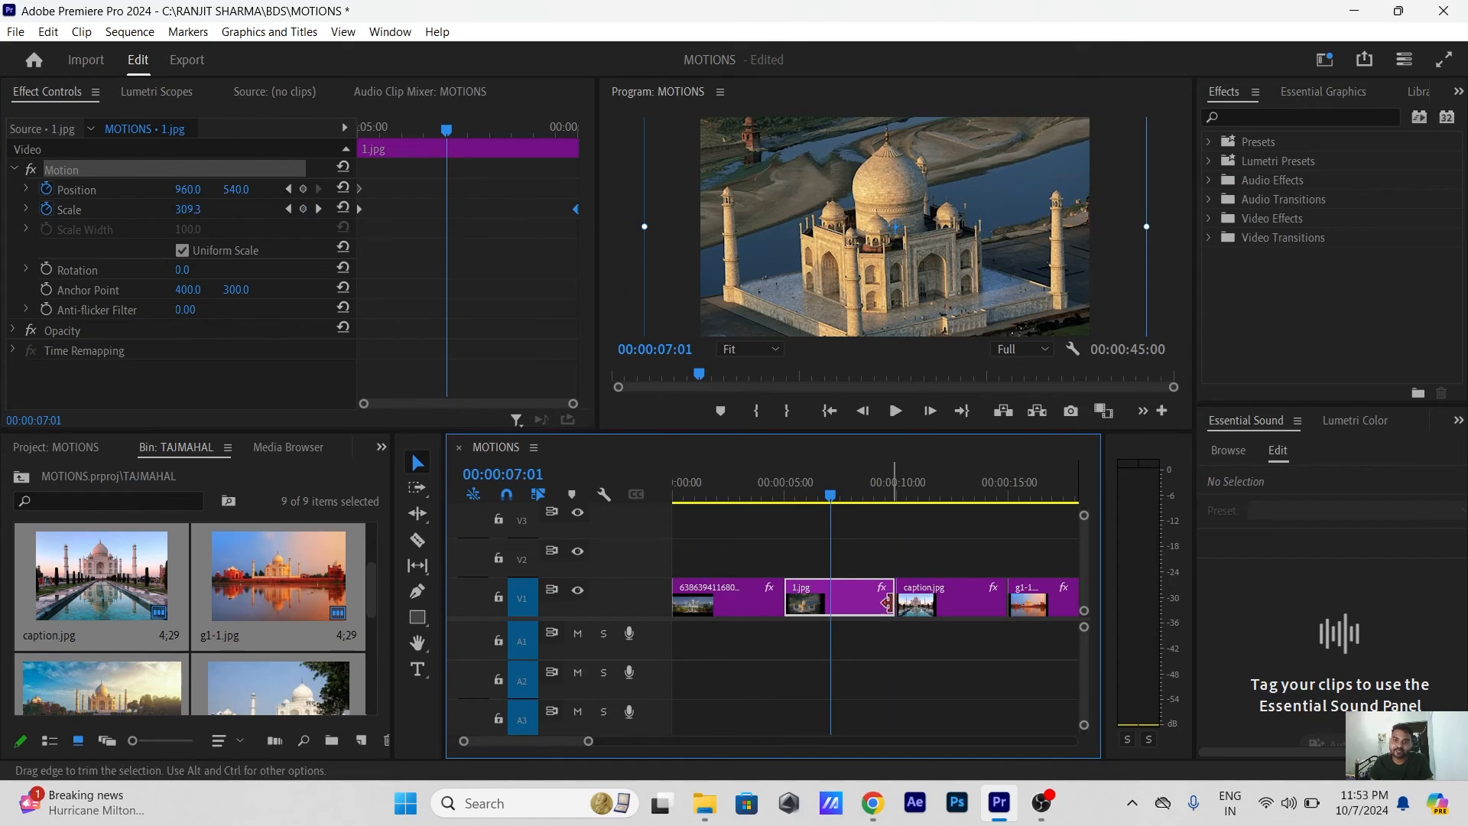
Deselect the clip and play the sequence from its start through 1.jpg, stopping at 00:00:10:00
click(880, 539)
key(Up)
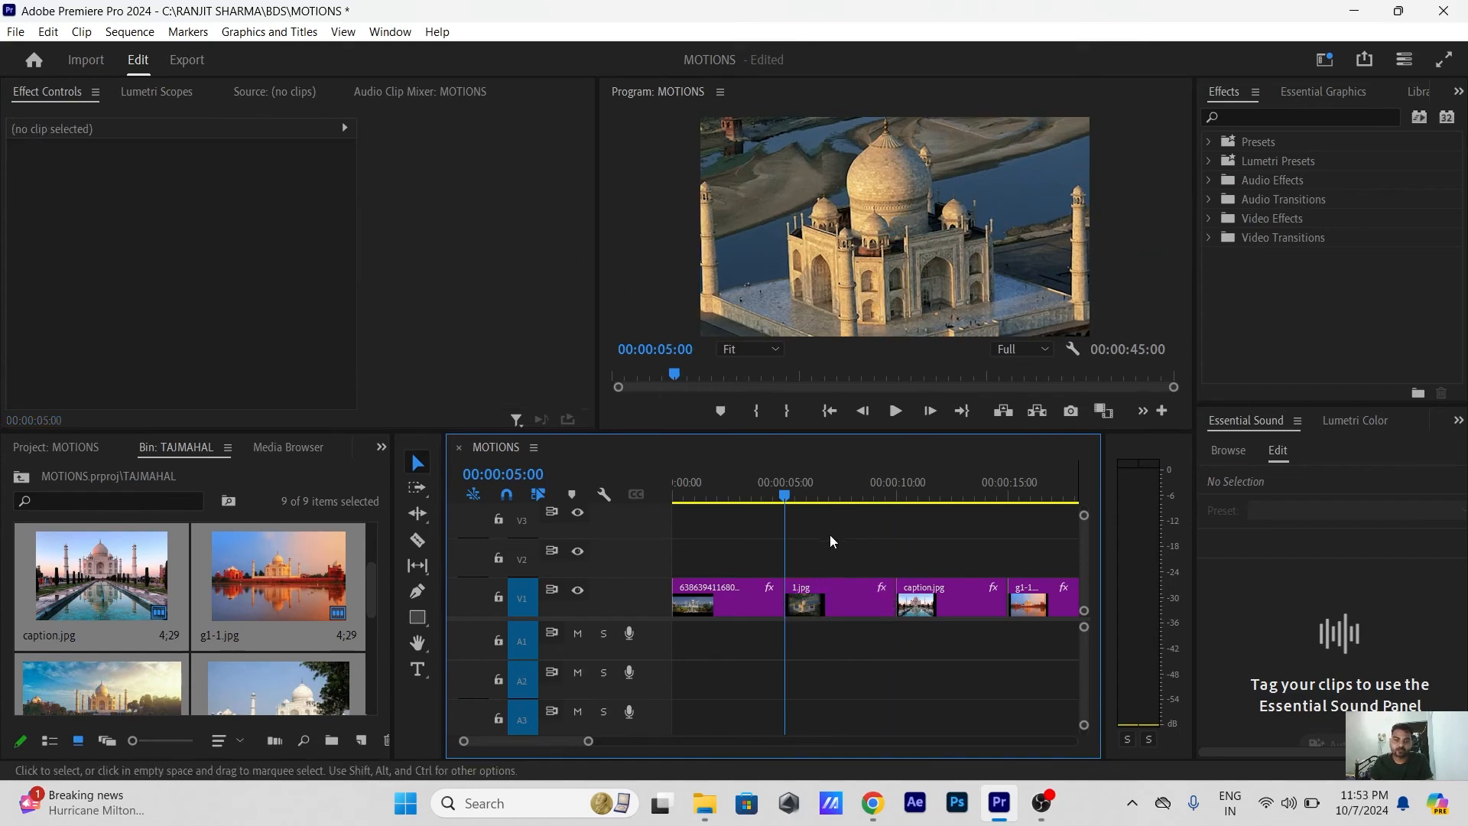
click(742, 487)
drag(699, 487, 672, 489)
key(space)
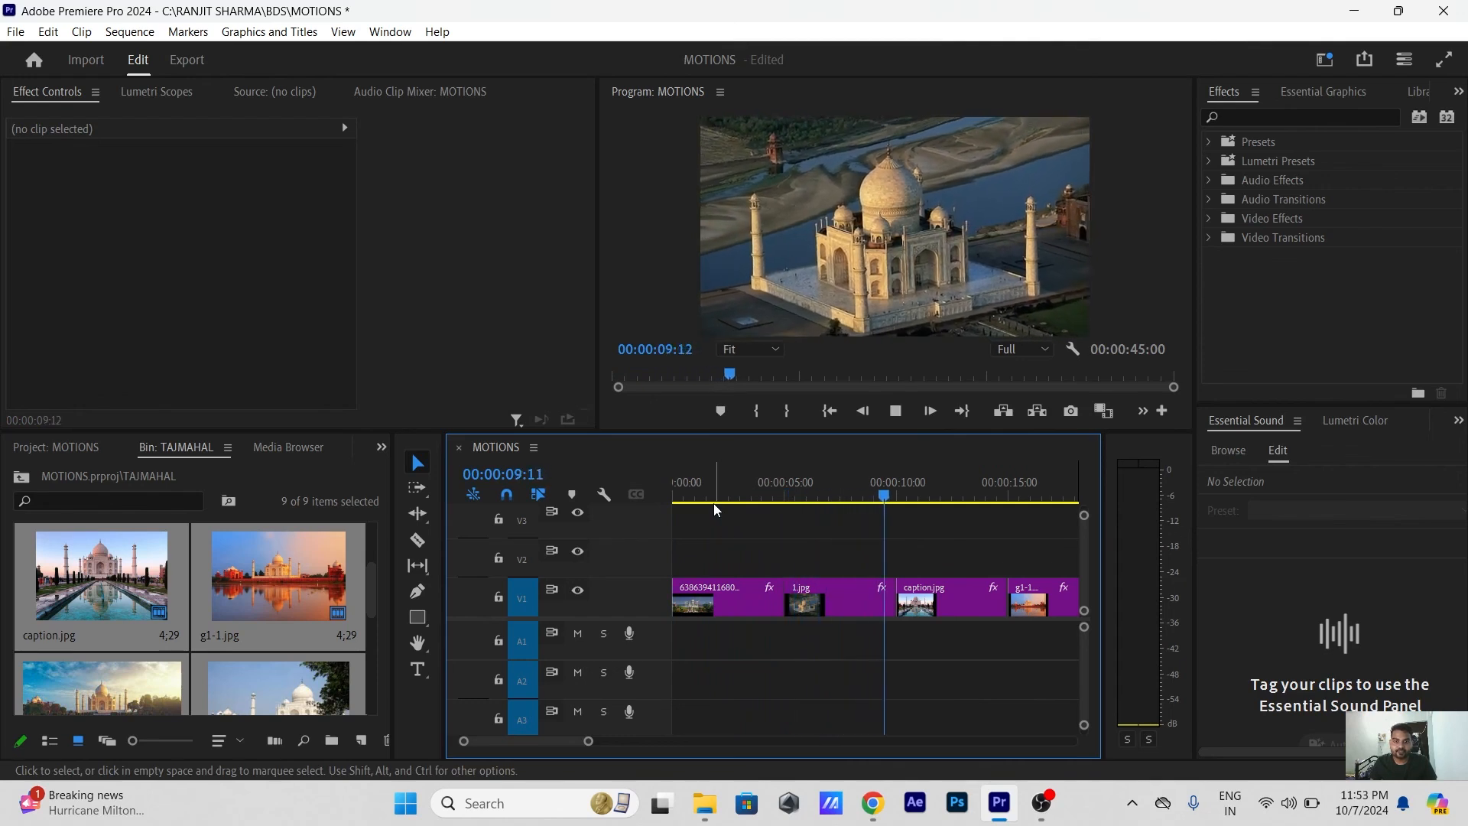
key(space)
Set the Scale of caption.jpg to 276 and turn on Position and Scale keyframing at 00:00:10:00
click(943, 607)
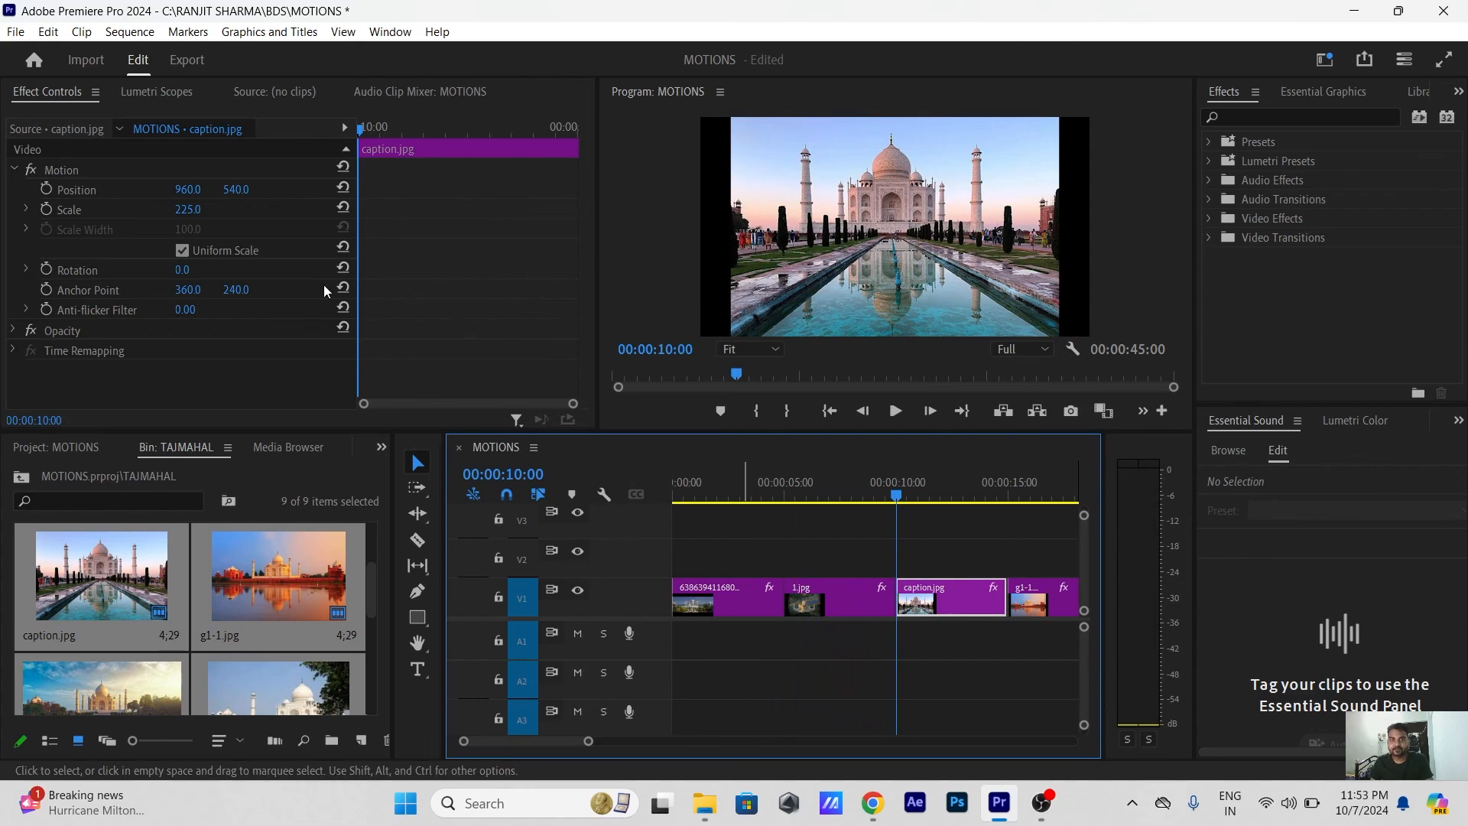
click(152, 167)
drag(197, 209, 236, 209)
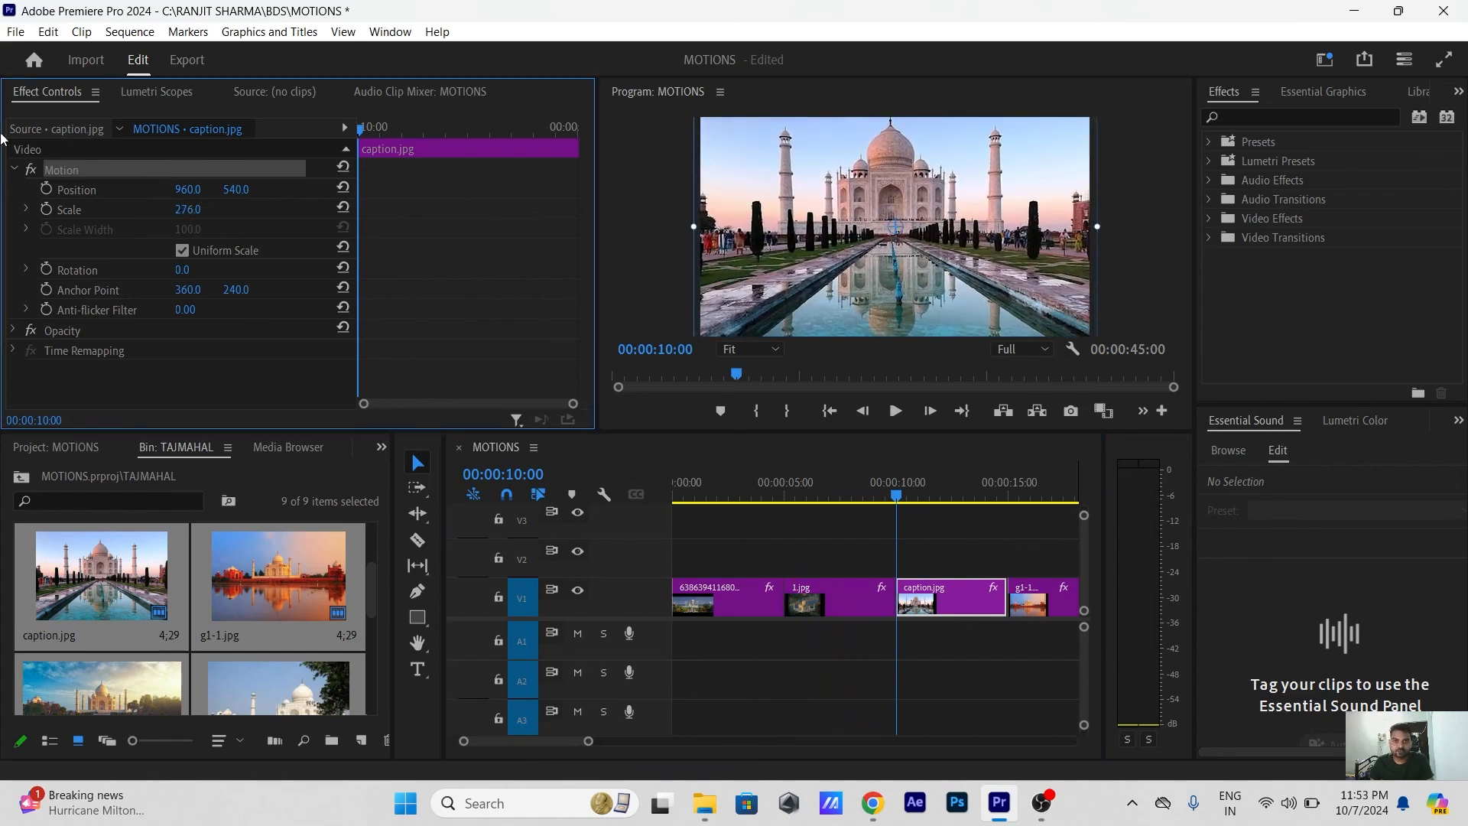
click(46, 188)
click(47, 209)
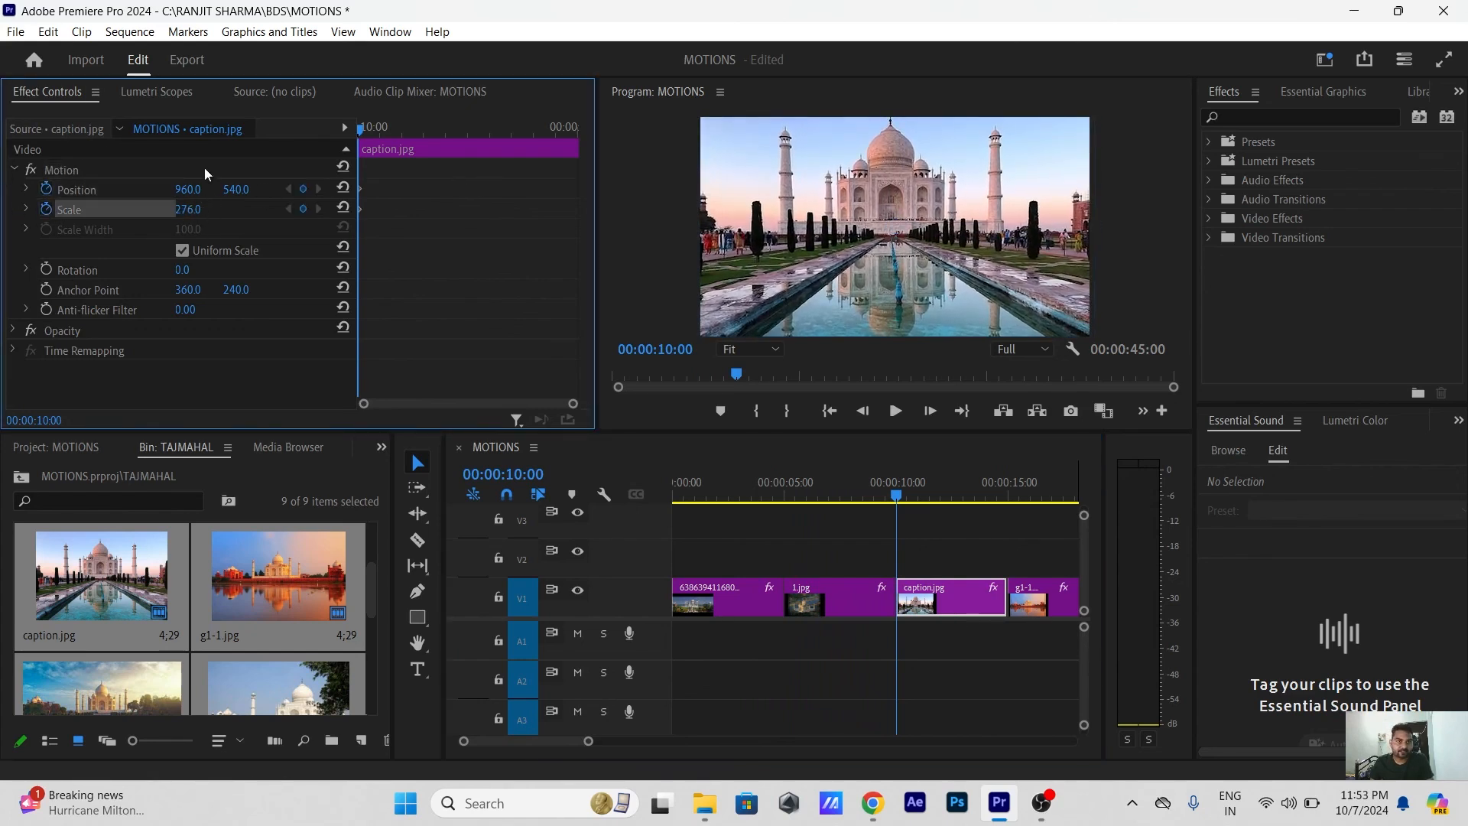
Add Position and Scale keyframes at the end of caption.jpg with a larger Scale and lower Position, and scrub back to 00:00:10:18
click(454, 128)
drag(200, 209, 608, 215)
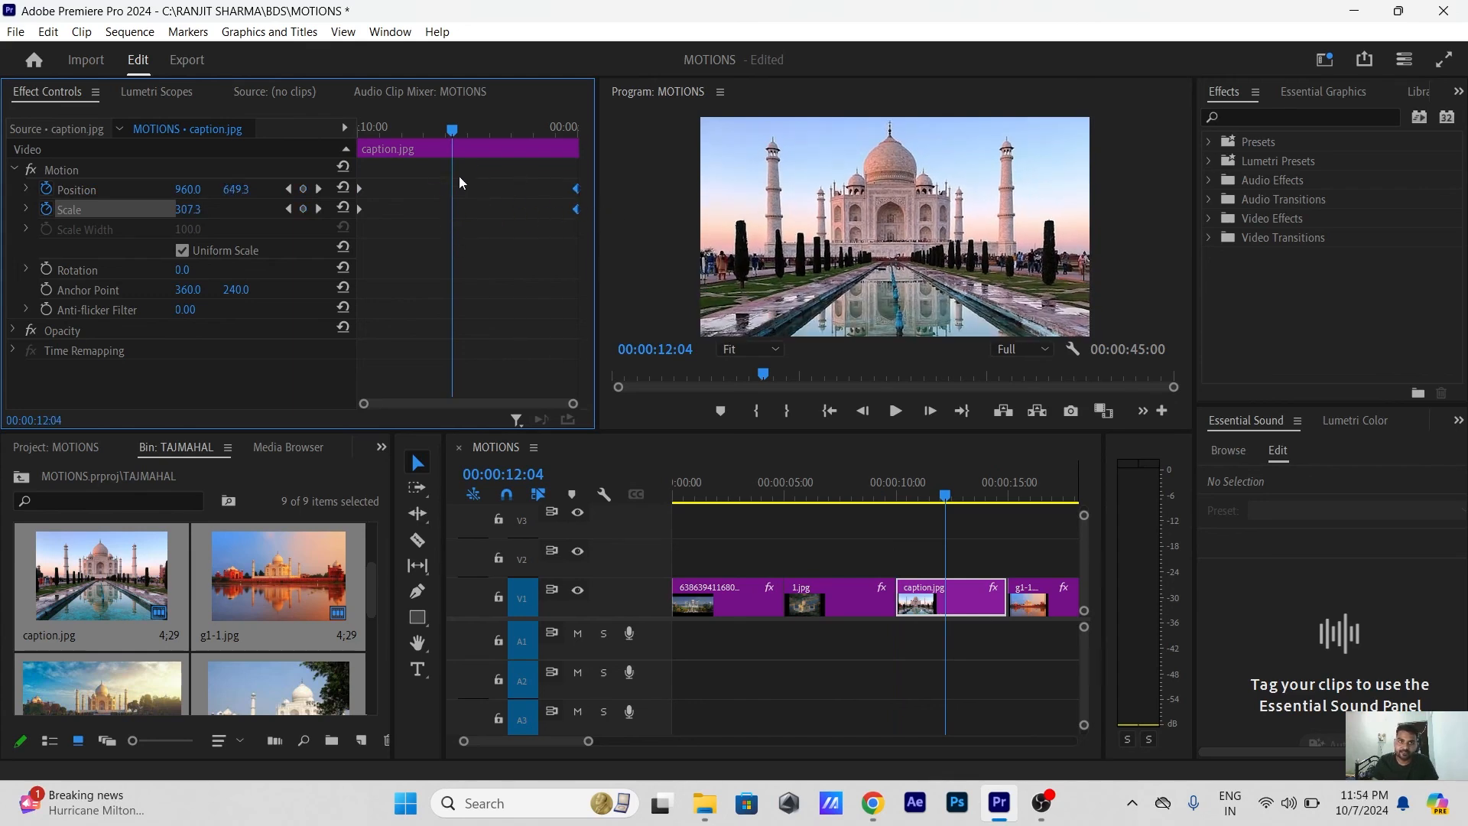
drag(946, 497, 917, 496)
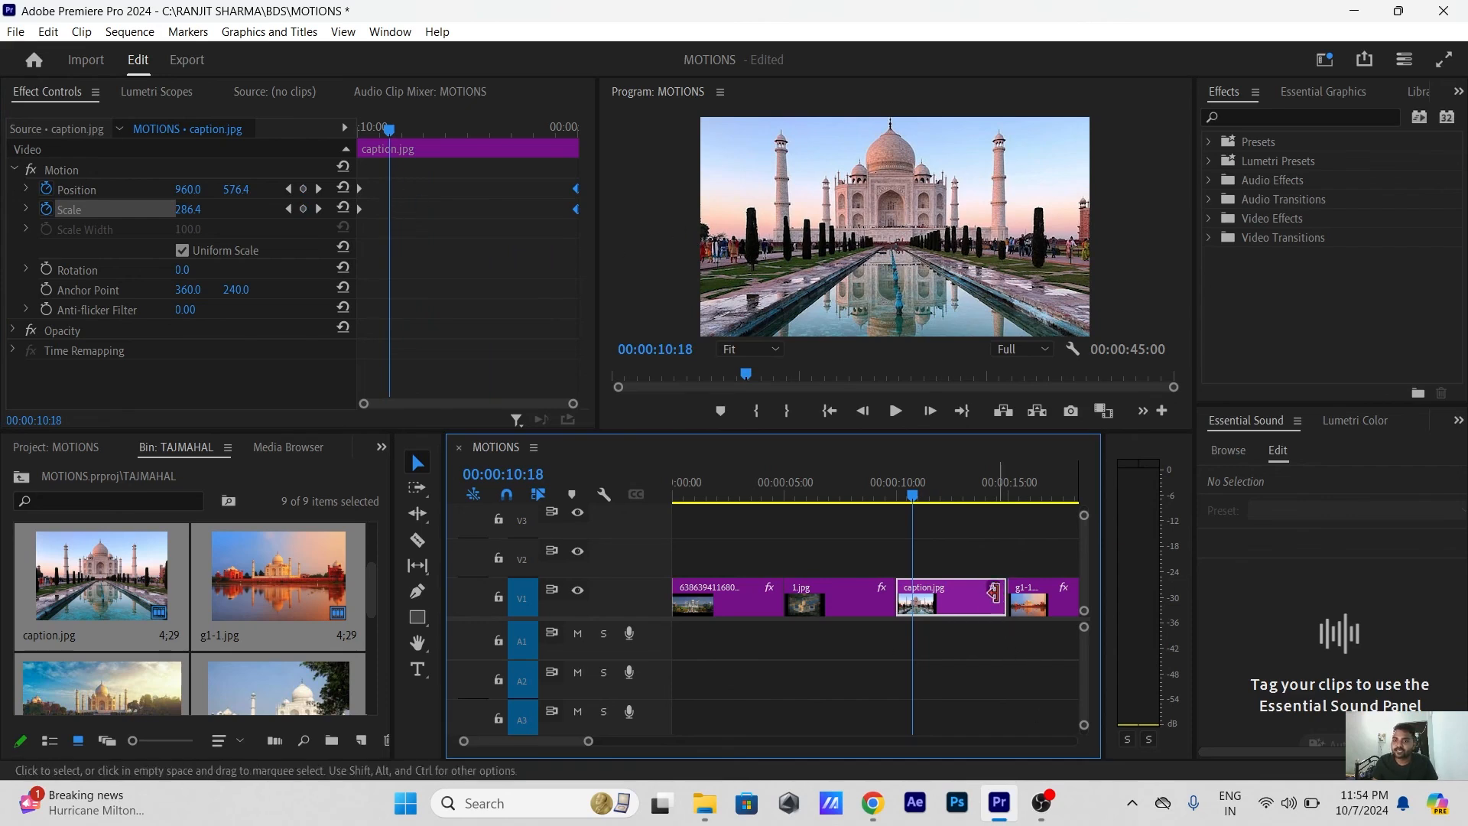
drag(572, 210, 577, 187)
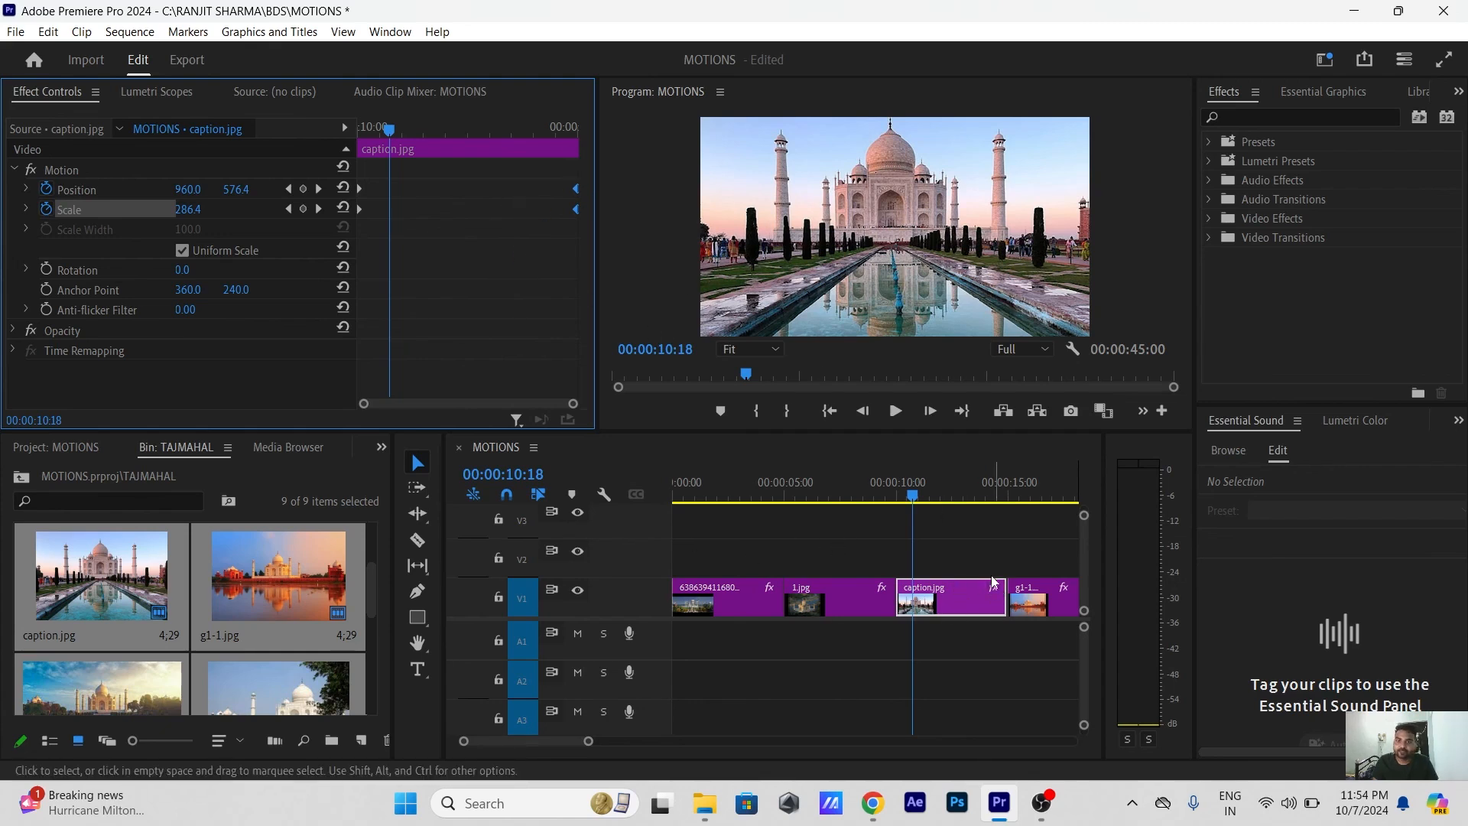
Deselect caption.jpg and play the sequence from 00:00:10:00 to 00:00:11:07 to check the zoom-in
click(954, 552)
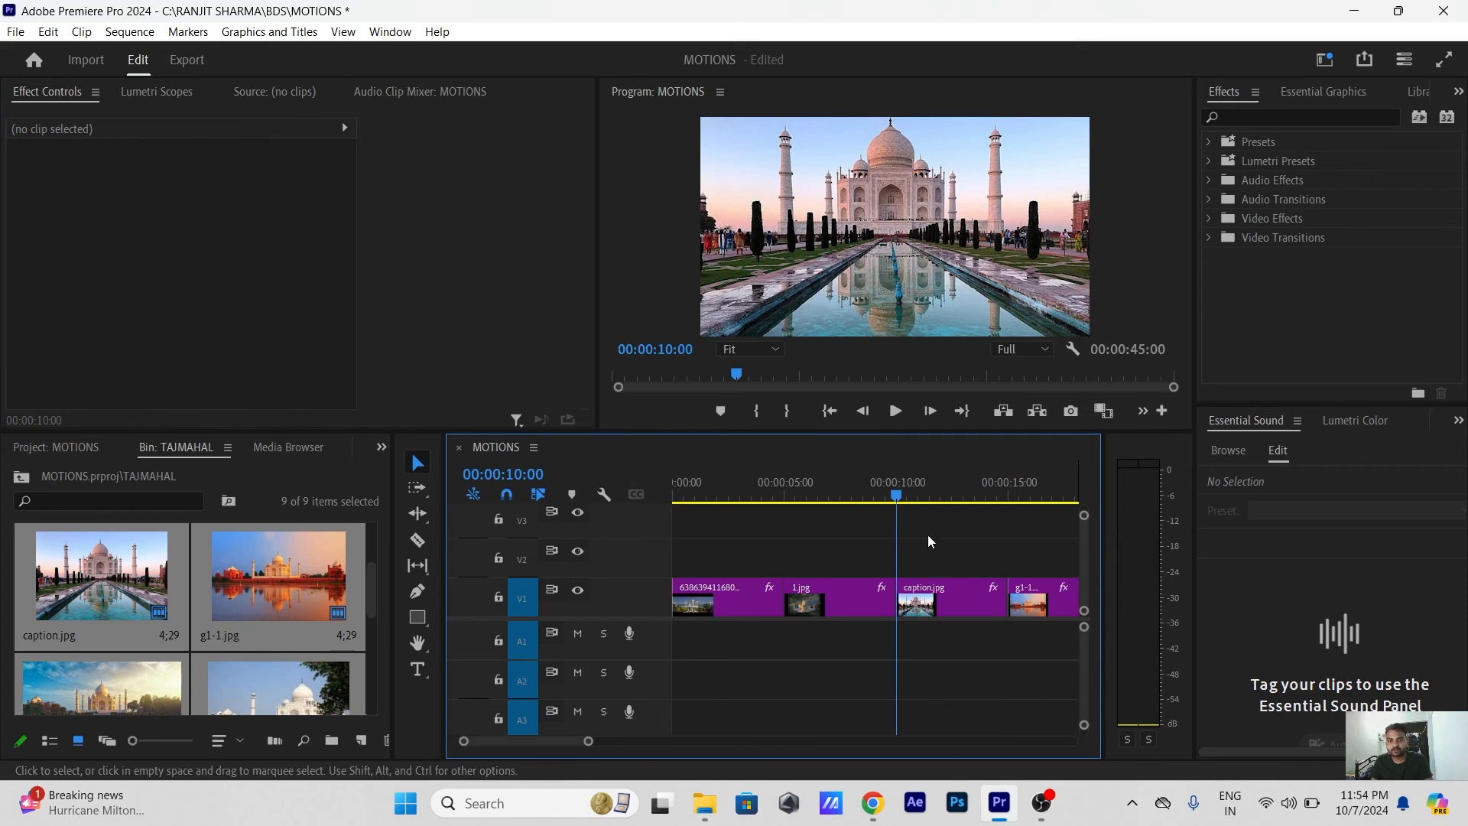
click(874, 485)
key(space)
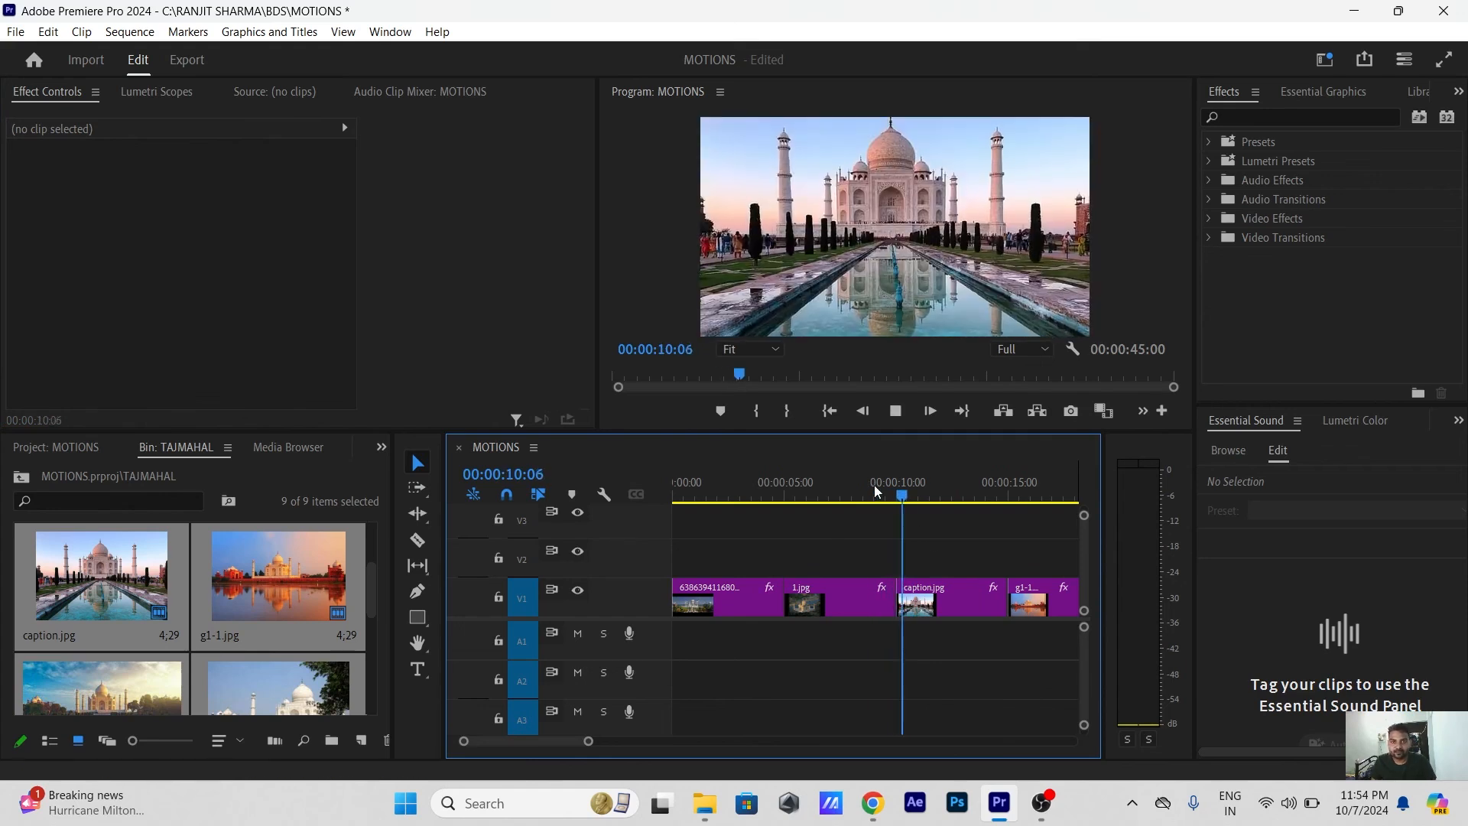
key(space)
Set the Scale of g1-1.jpg to 392.2 and its vertical Position to 671
key(minus)
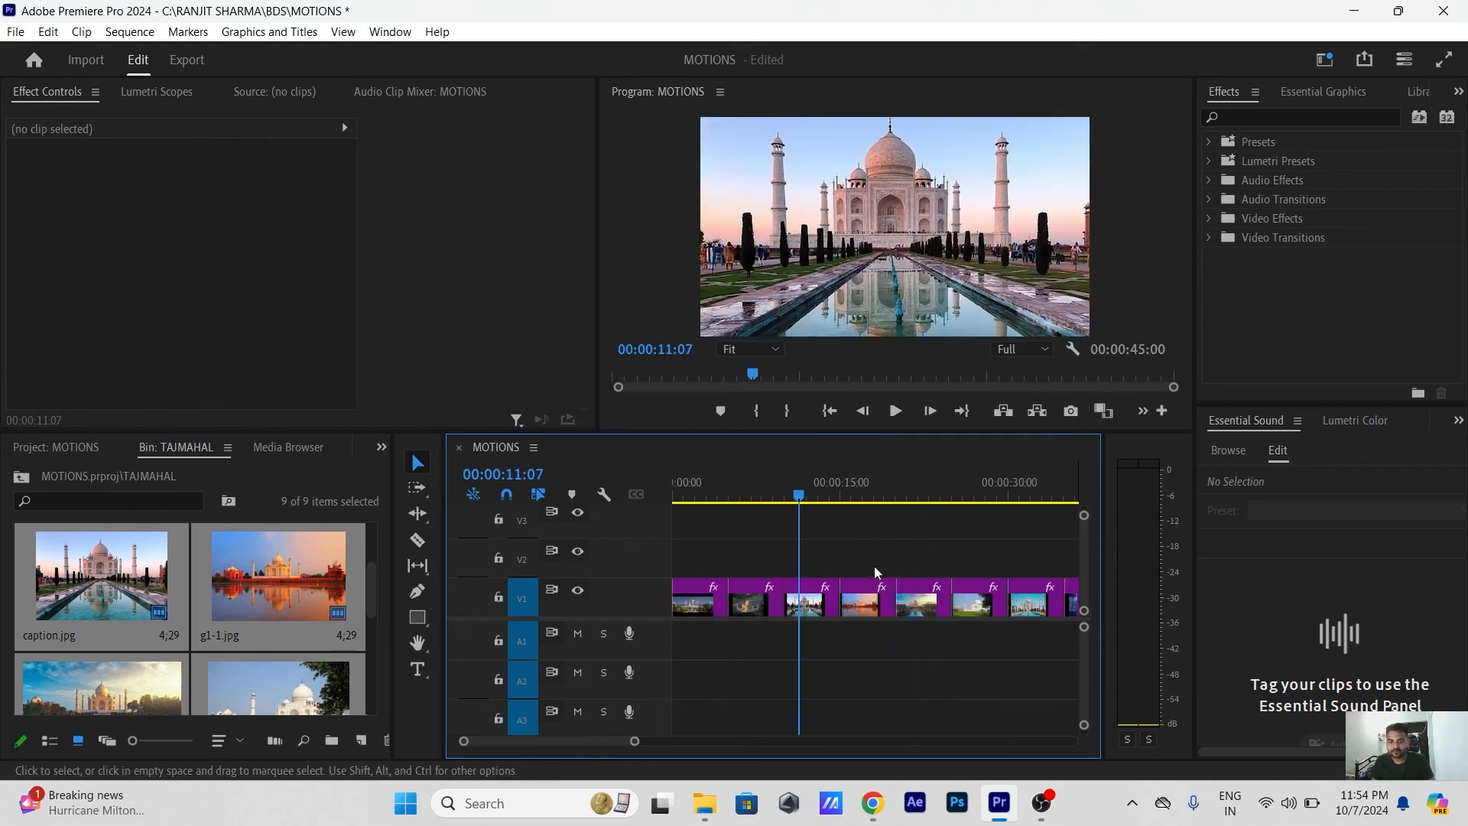
click(868, 478)
click(864, 600)
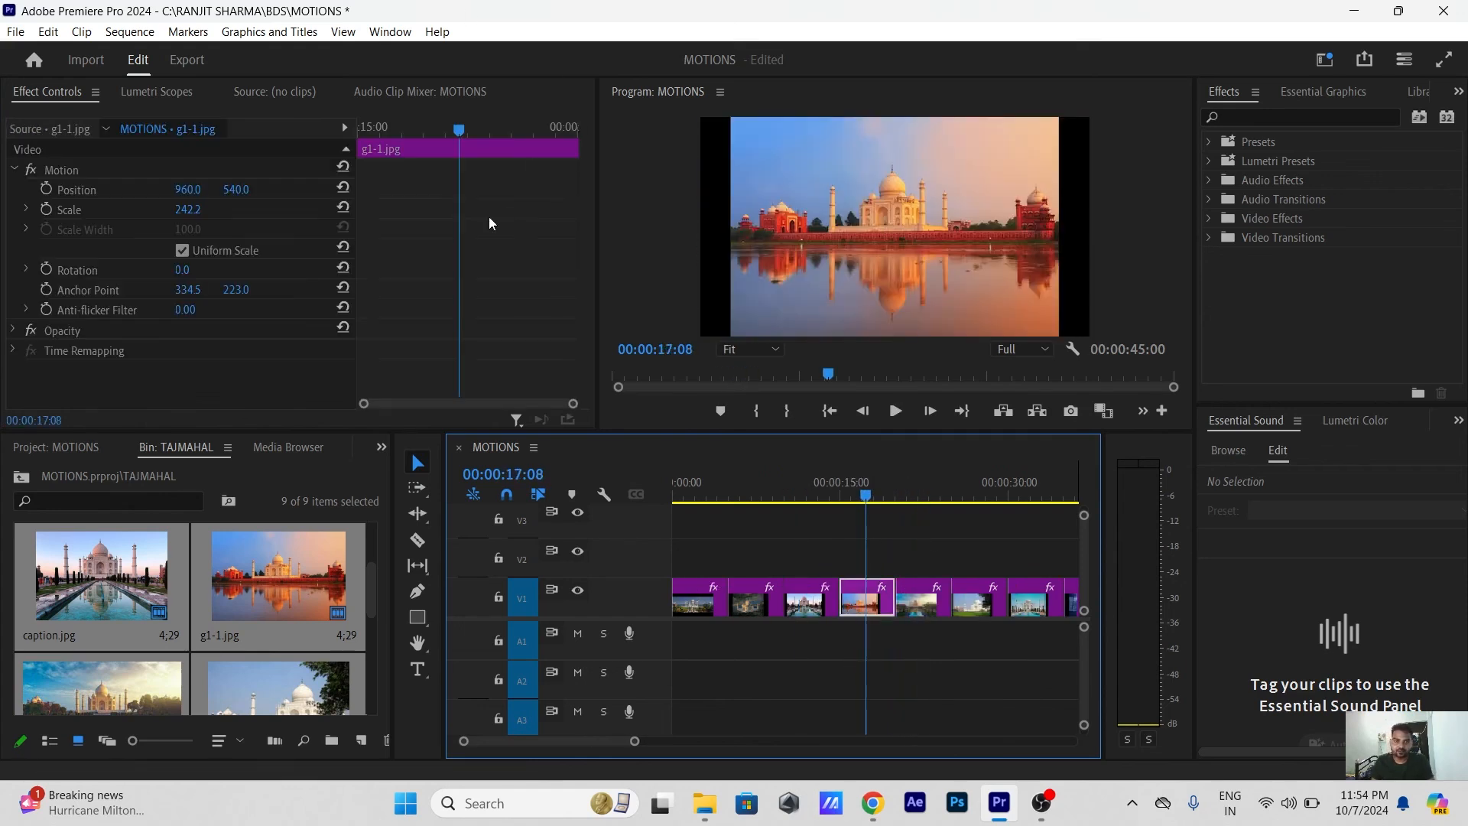
click(164, 169)
drag(191, 211, 334, 190)
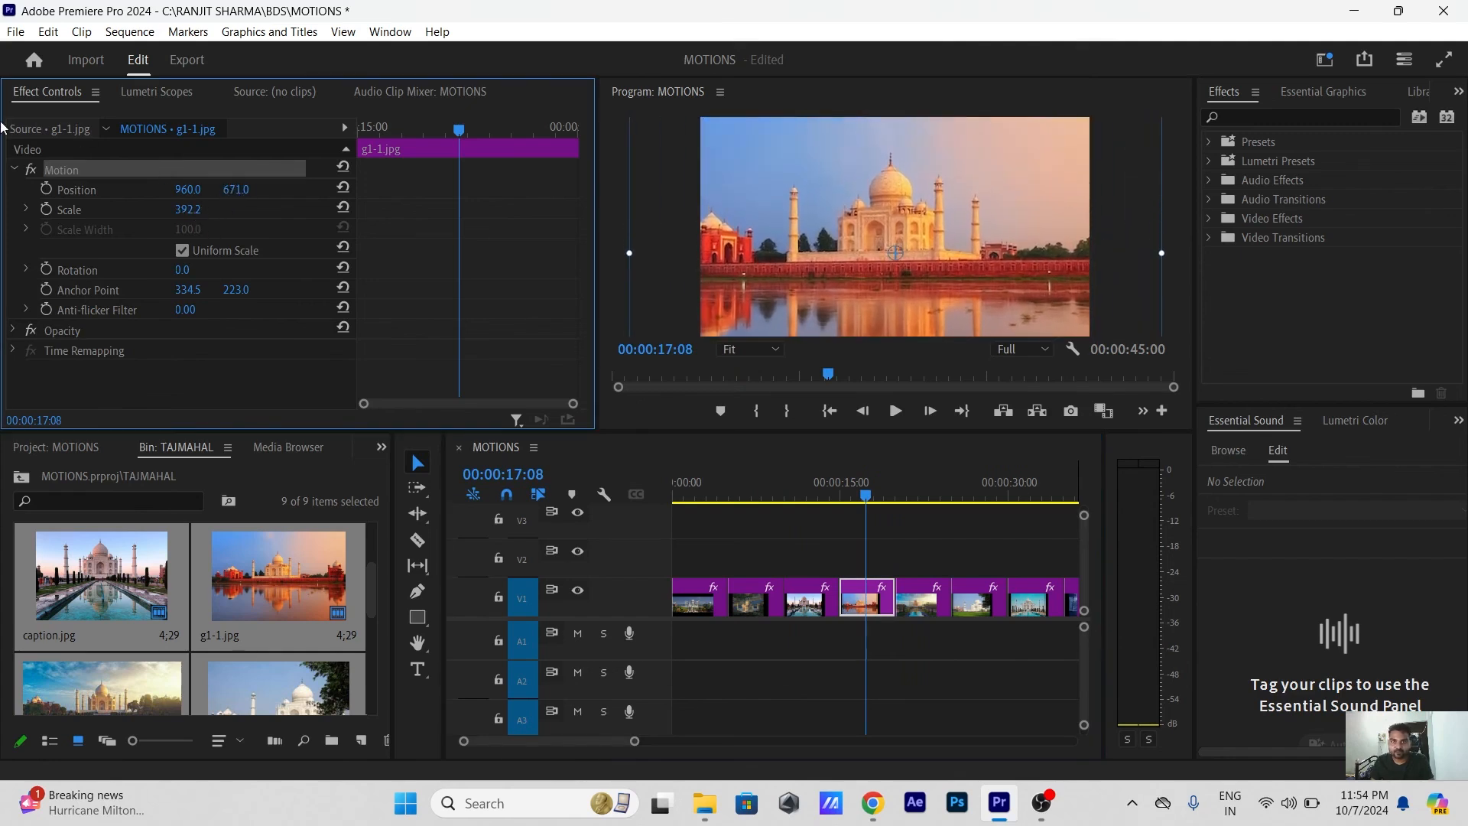
Keyframe Position and Scale at the start of g1-1.jpg and add end keyframes with vertical Position 596 and Scale 302.2
click(48, 190)
click(47, 208)
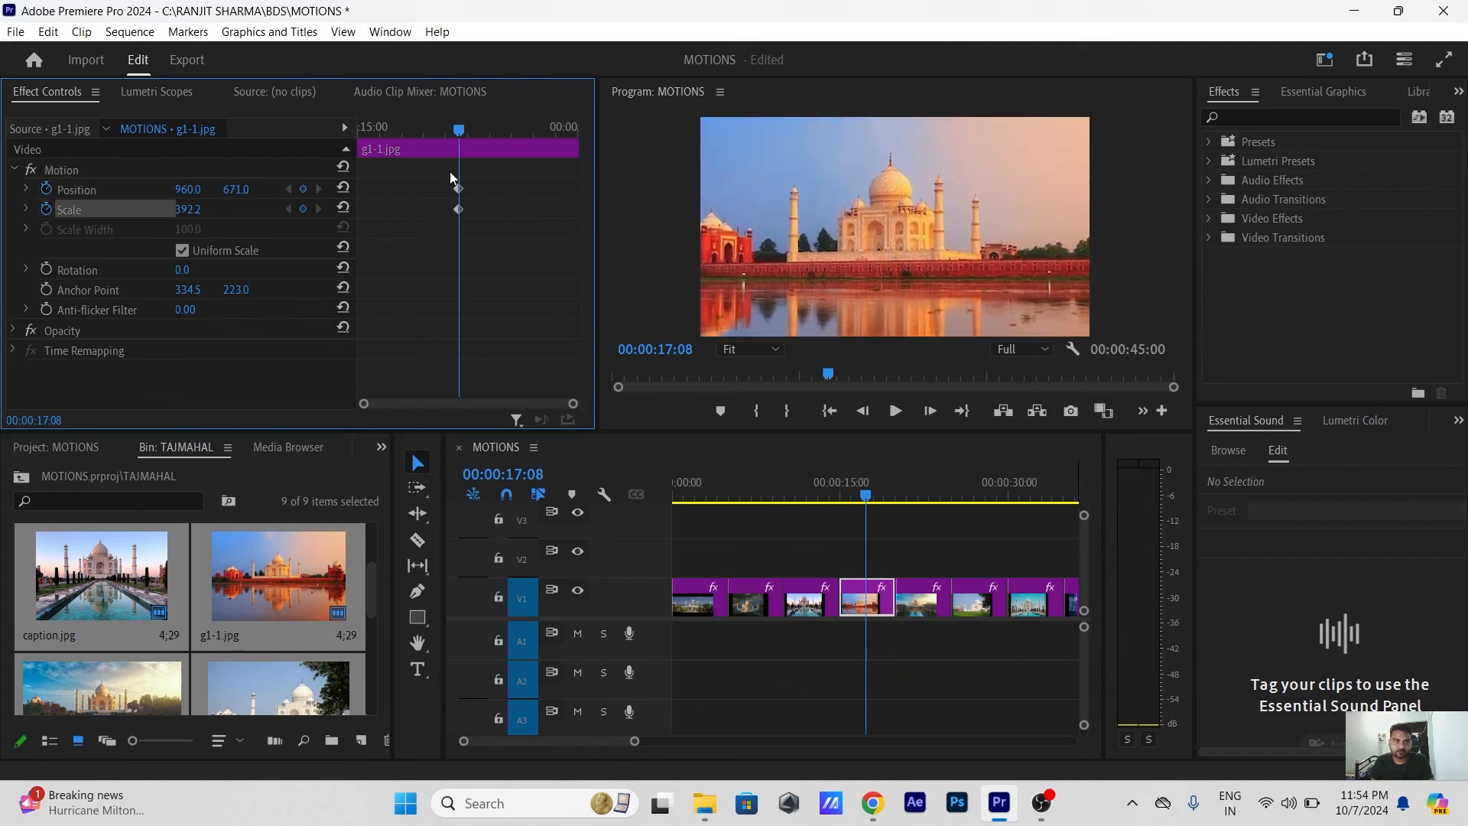
click(141, 172)
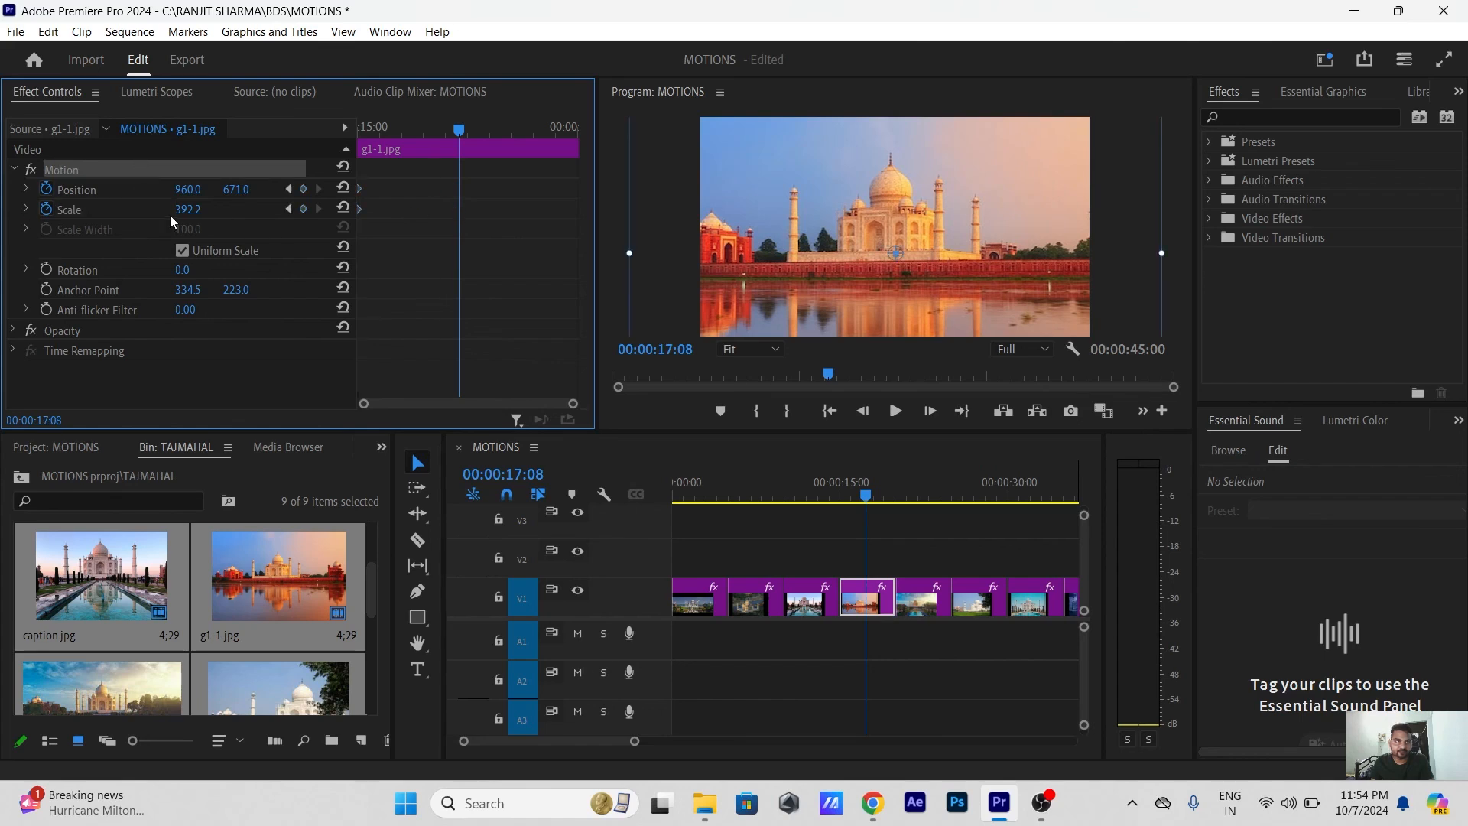
drag(187, 209, 250, 197)
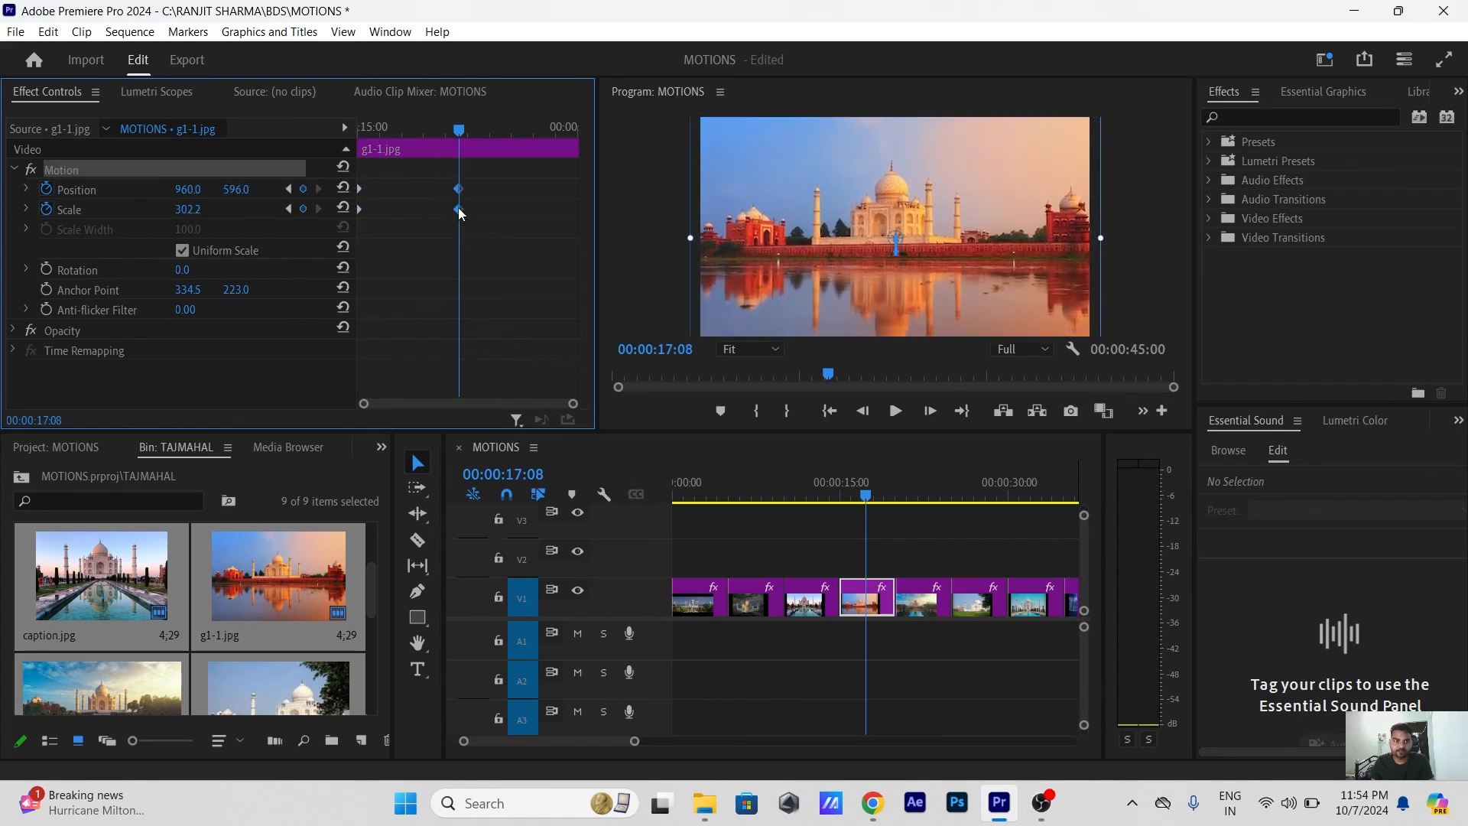
Play g1-1.jpg through its end, replay the sequence from 00:00:10:00 to 00:00:16:21, and deselect the clip
key(space)
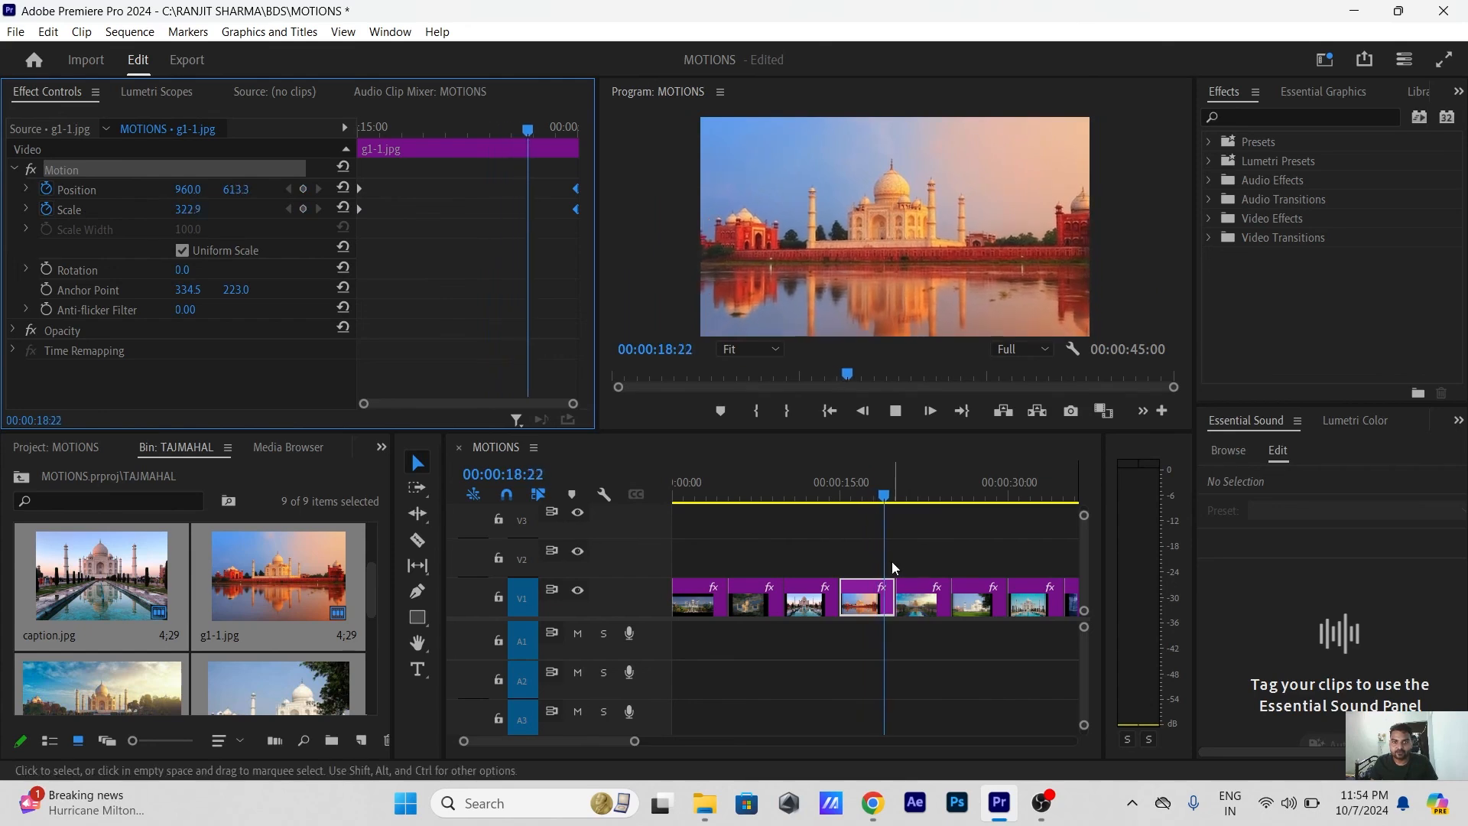
key(space)
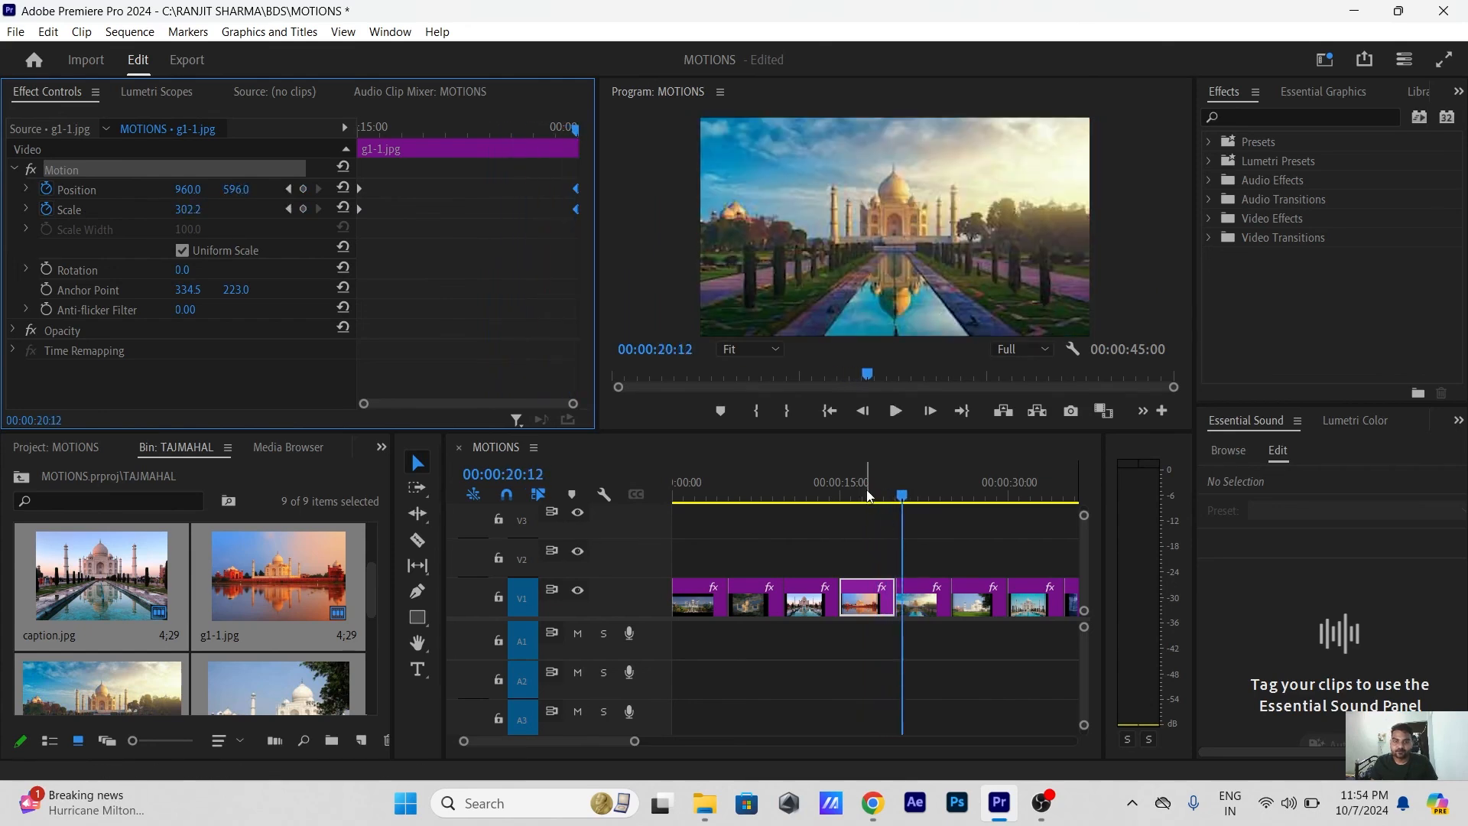
click(866, 489)
key(Up)
key(Up)
key(Up)
key(Up)
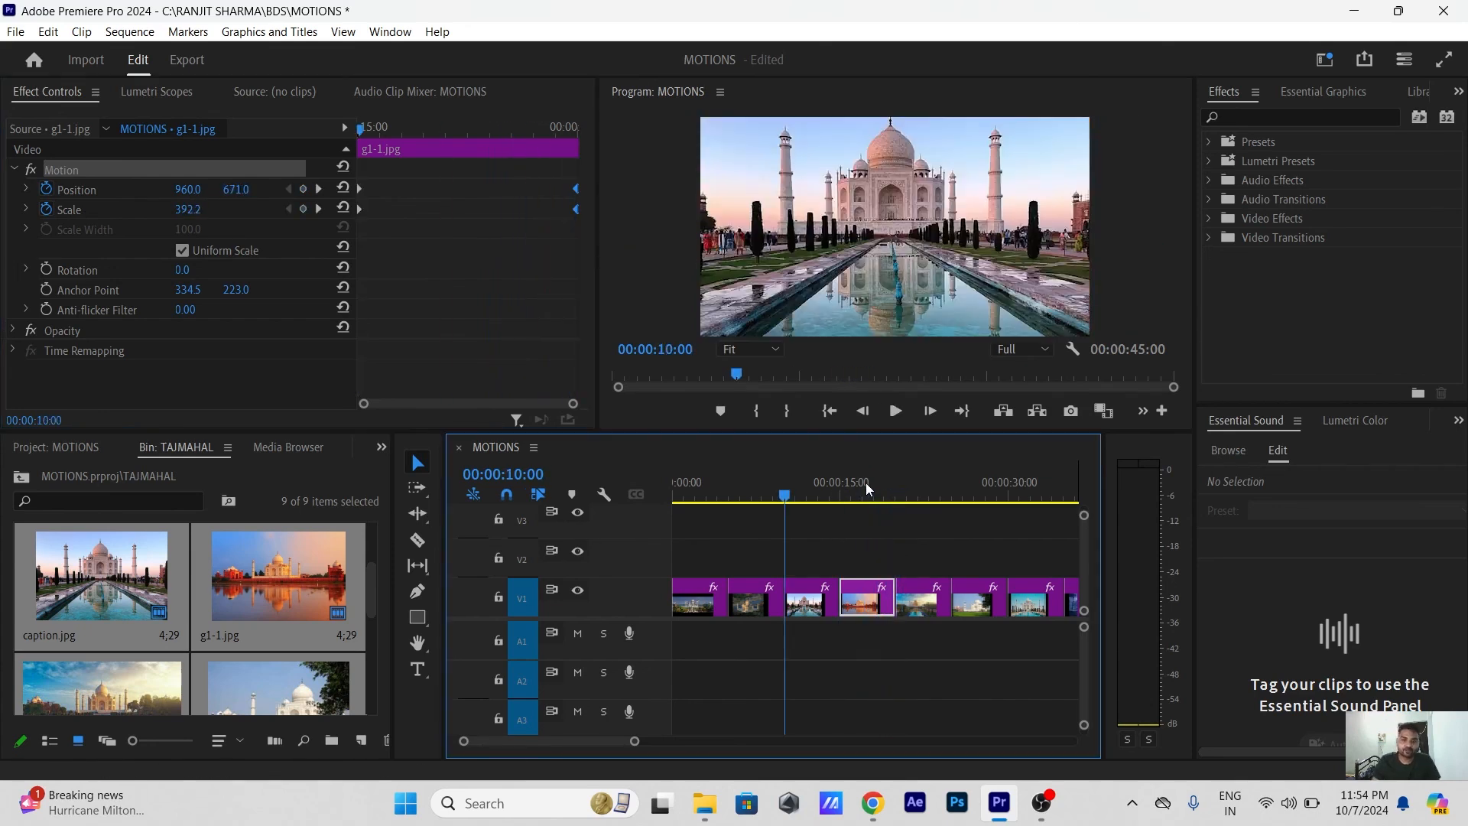
key(space)
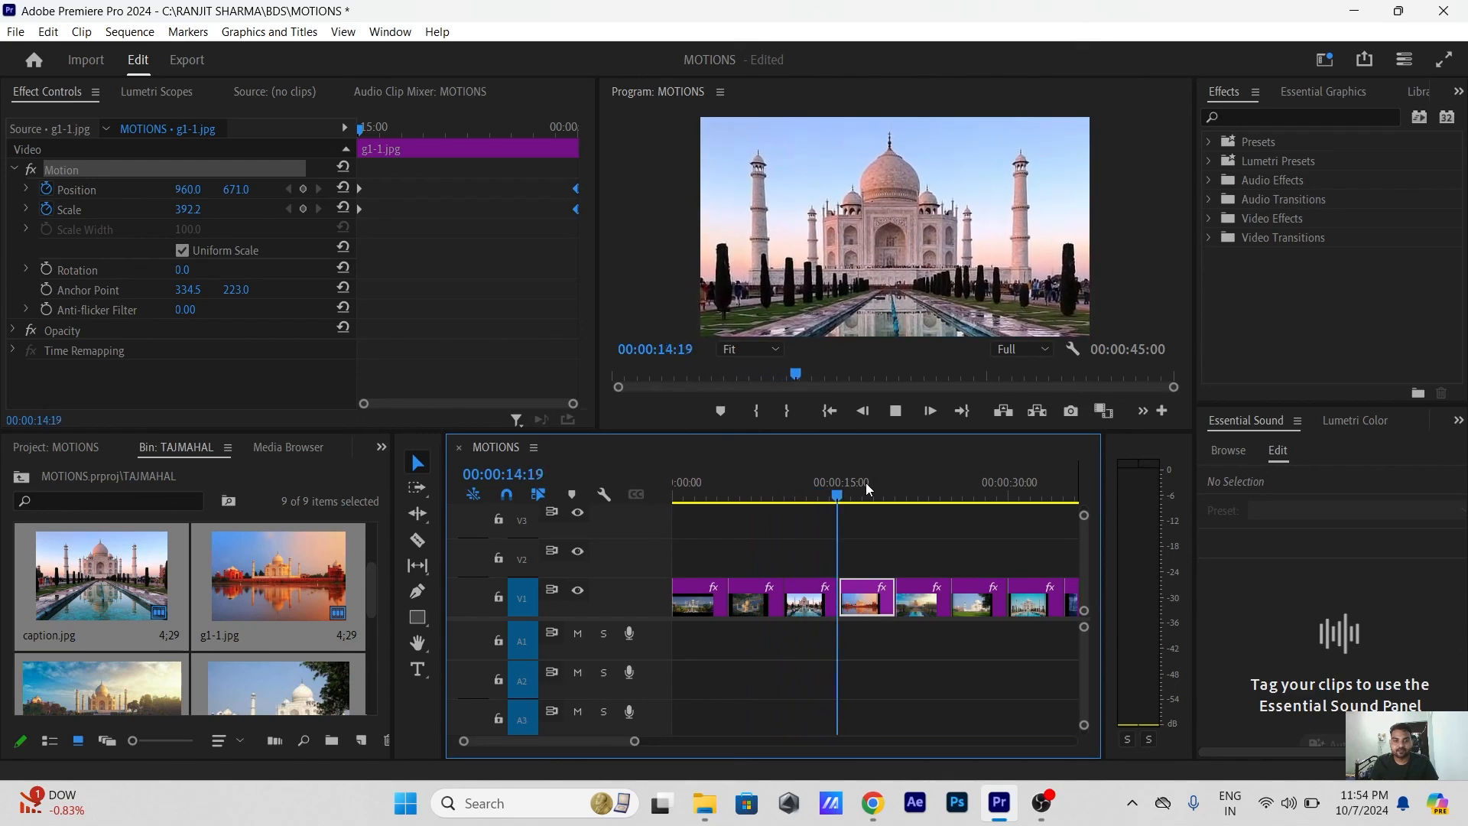
key(space)
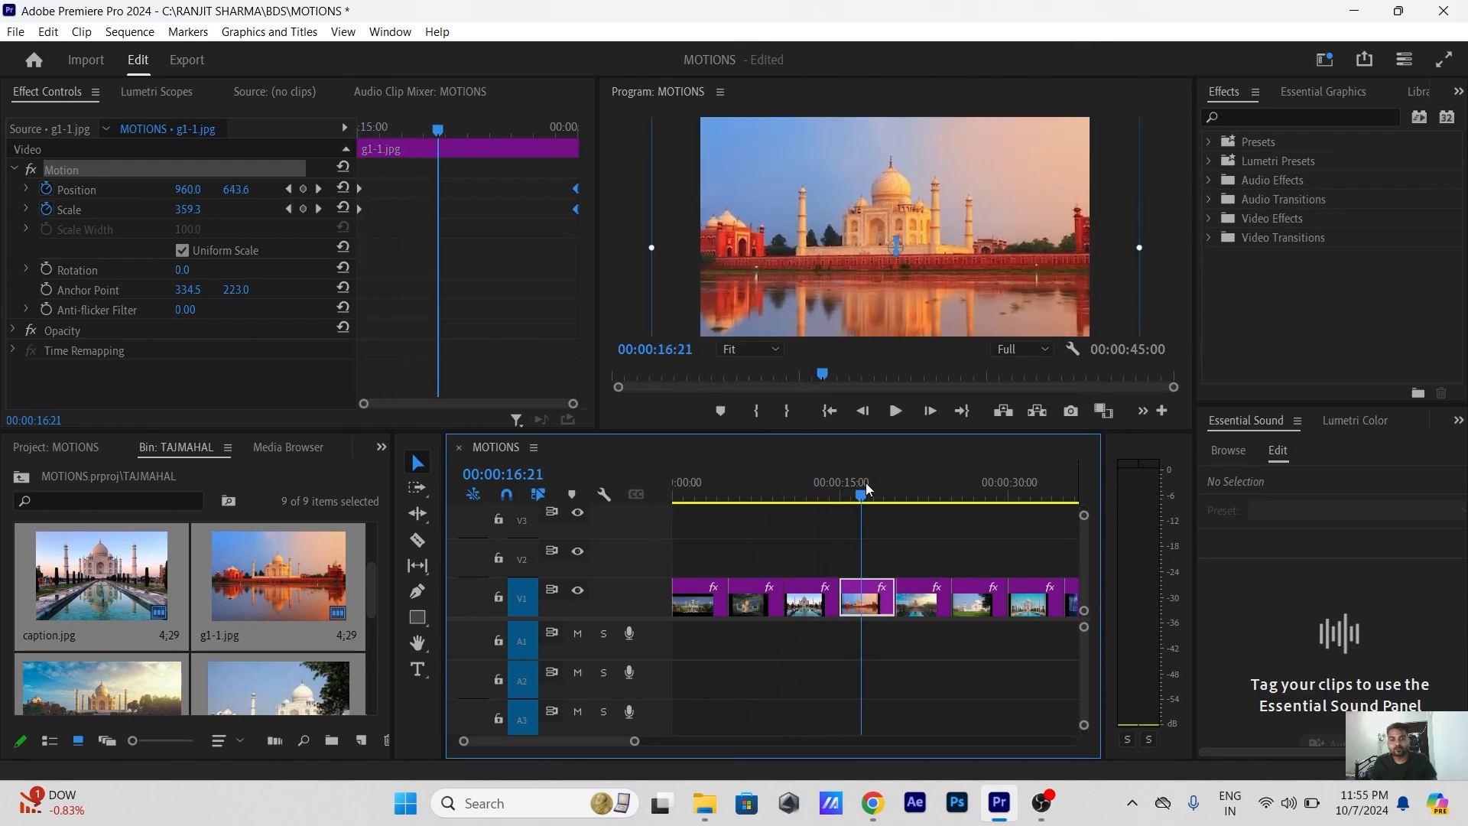
click(887, 540)
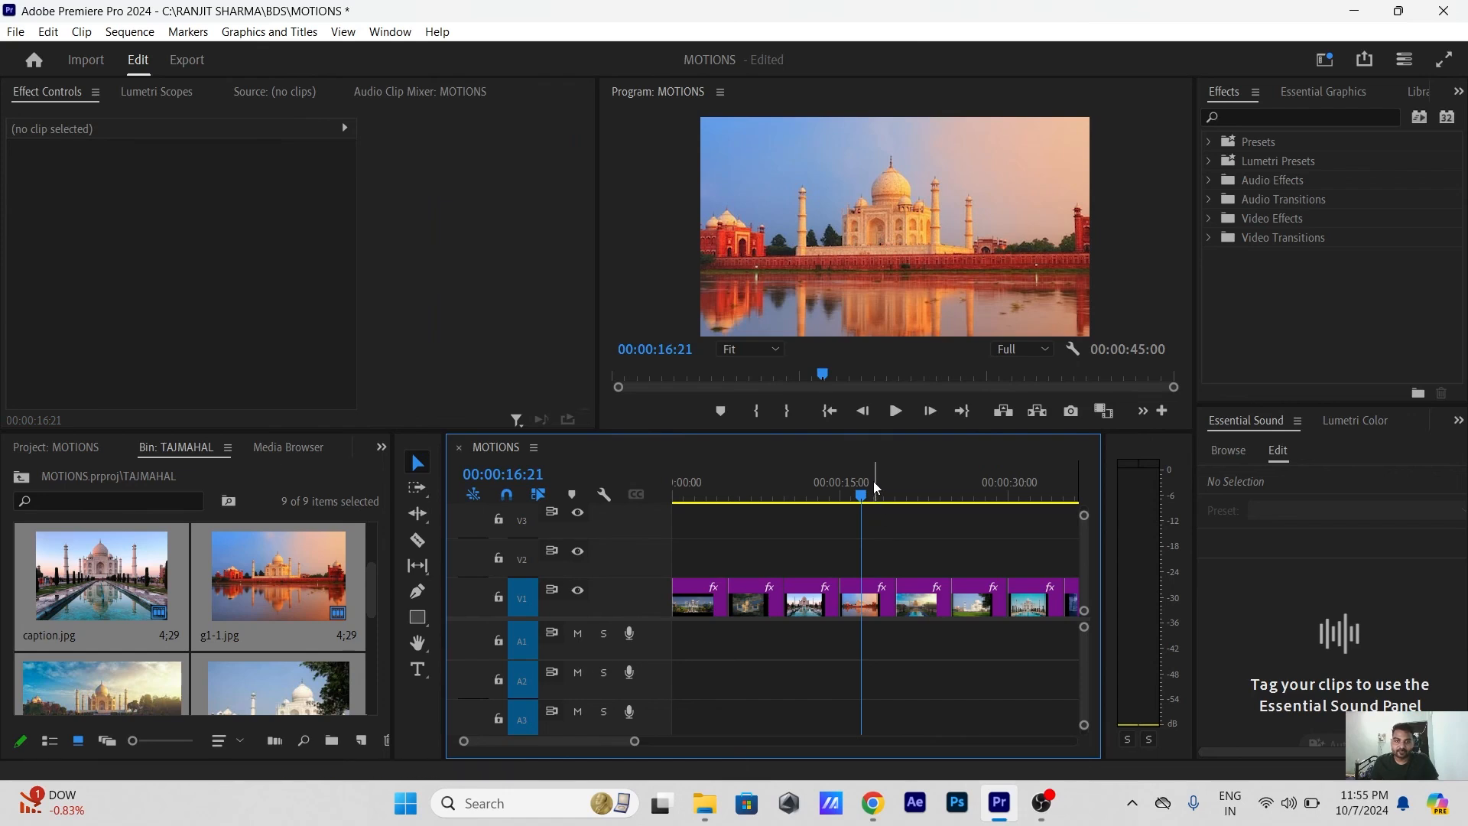